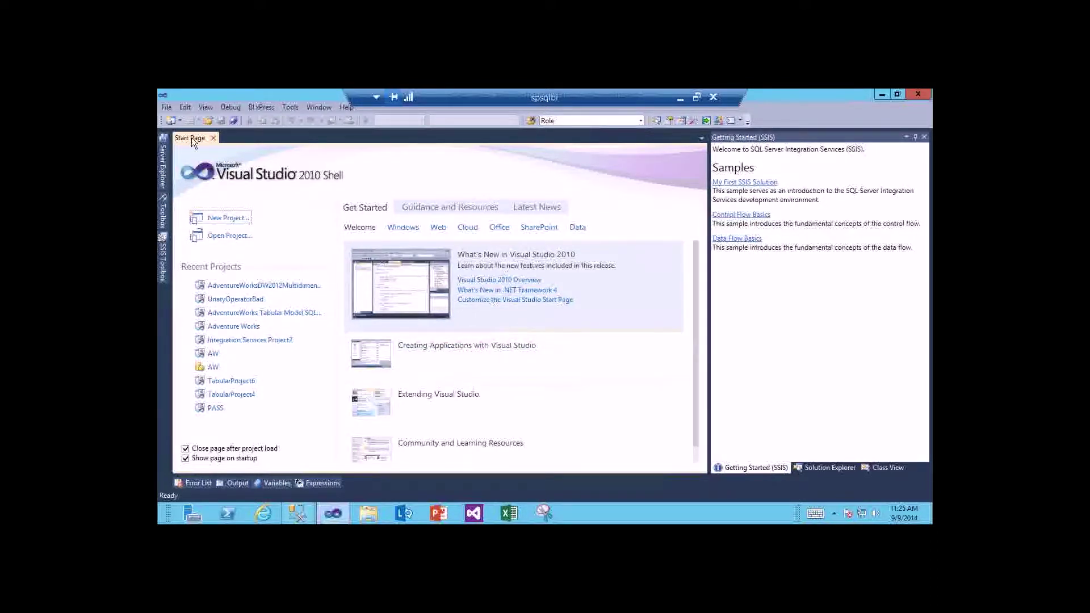
Start a new project and show the Analysis Services templates
{"action": "left_click", "coordinate": [166, 107]}
{"action": "mouse_move", "coordinate": [174, 121]}
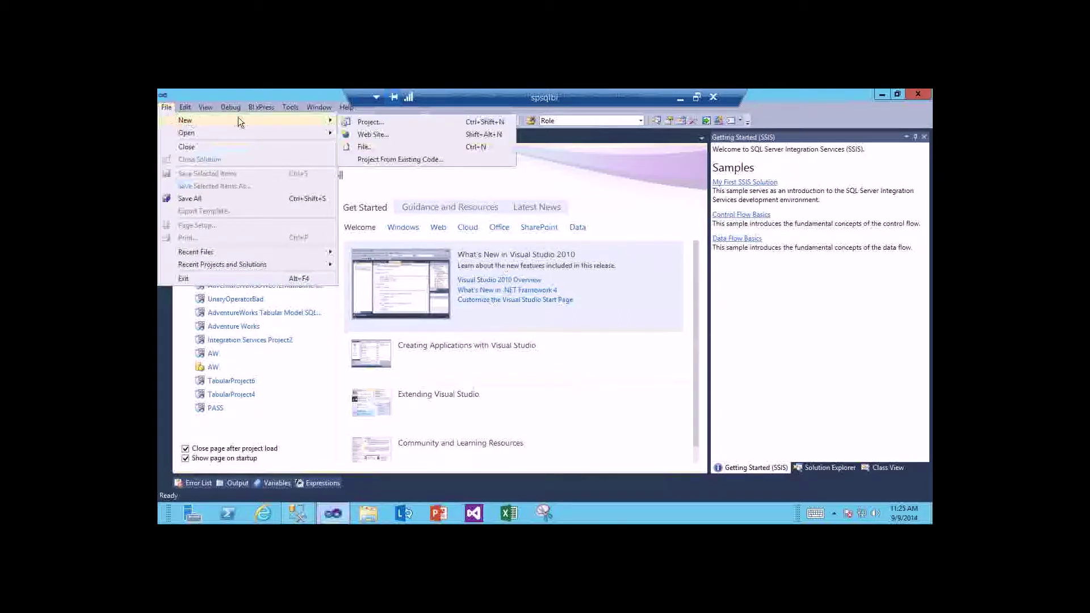
{"action": "left_click", "coordinate": [369, 122]}
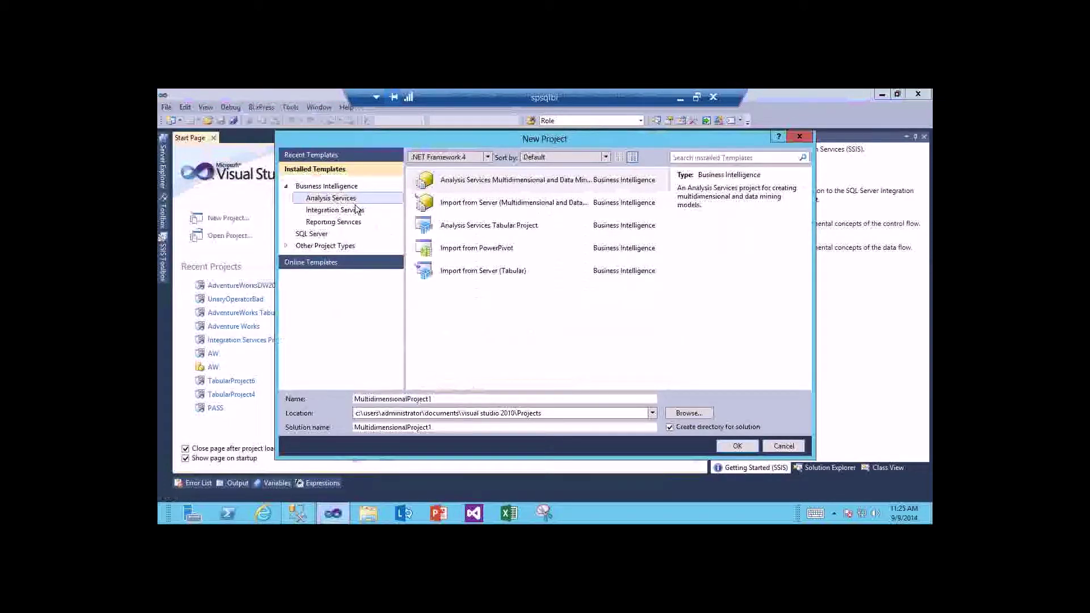
Launch the ZoomIt tool from the desktop and return to the New Project dialog
{"action": "left_click", "coordinate": [929, 515]}
{"action": "left_click", "coordinate": [235, 298]}
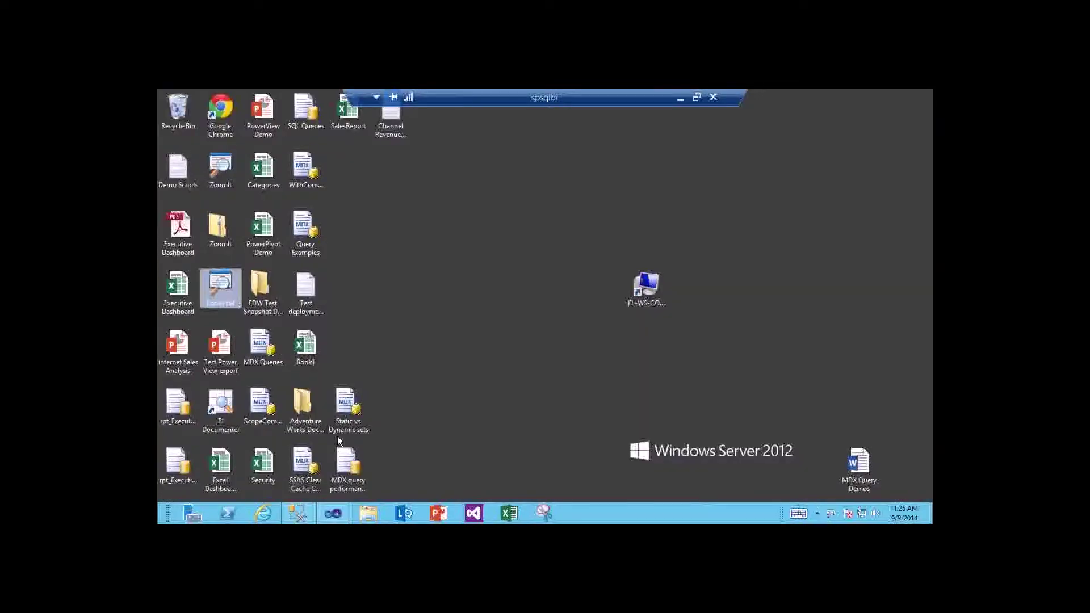
{"action": "left_click", "coordinate": [336, 514]}
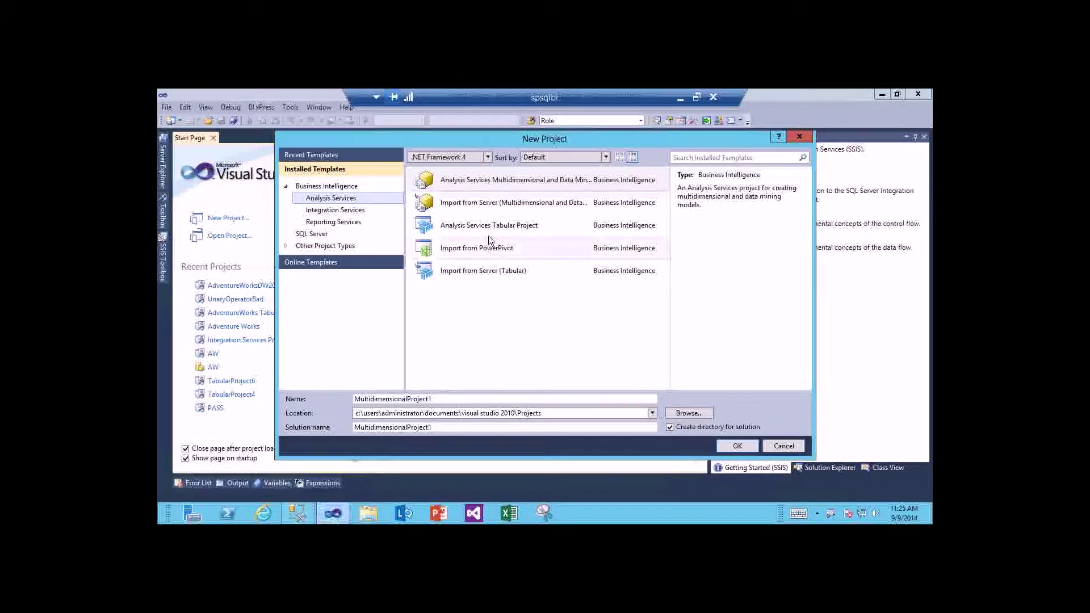
Choose the Analysis Services Tabular Project template and mark the Import from Server (Tabular) and Import from PowerPivot templates with temporary boxes
{"action": "left_click", "coordinate": [471, 207]}
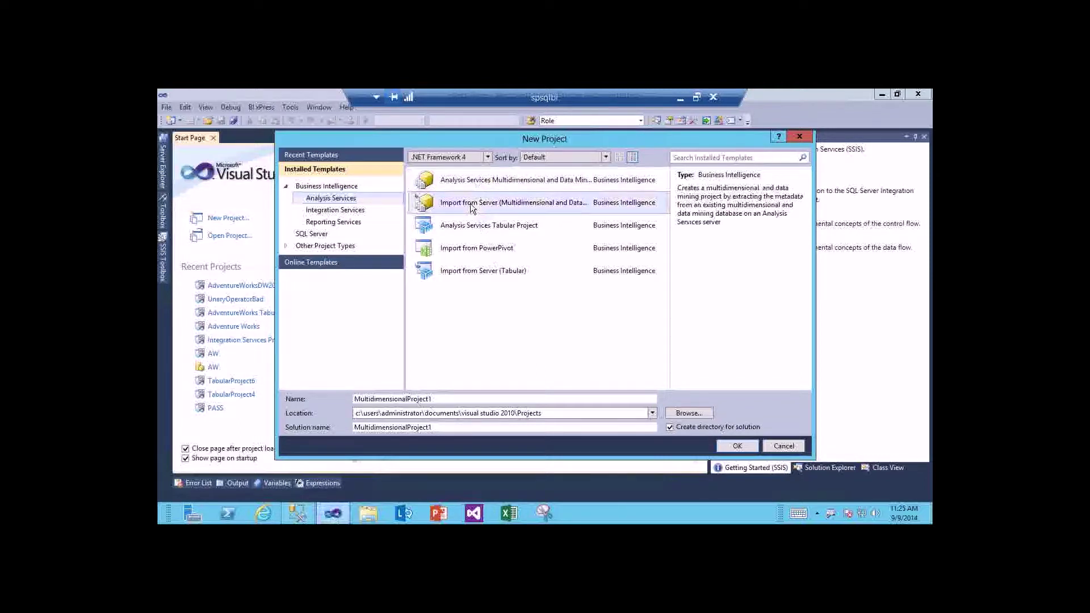
{"action": "left_click", "coordinate": [469, 232]}
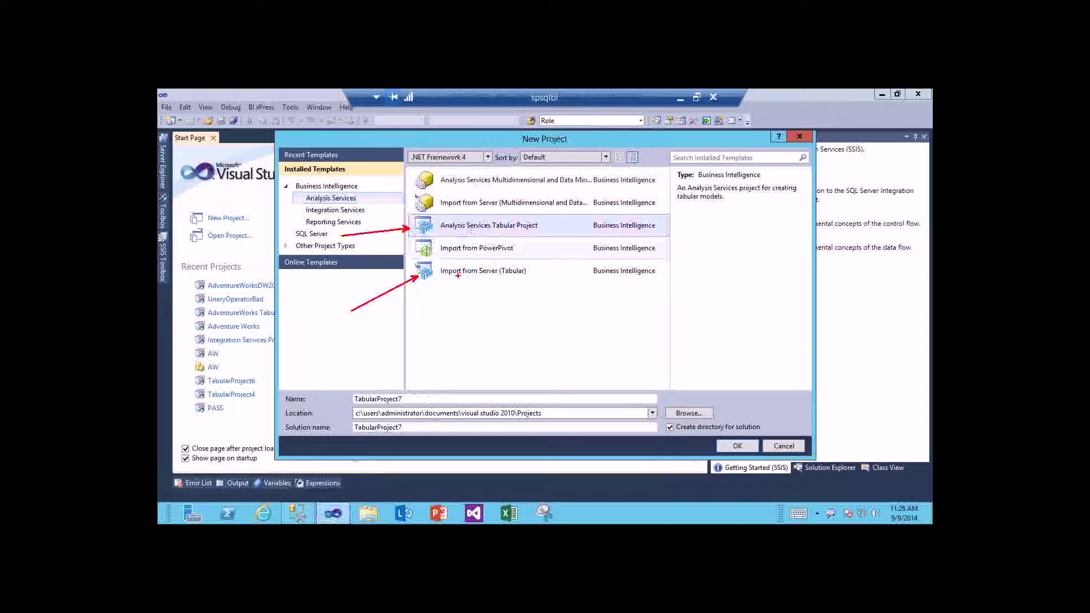
{"action": "mouse_move", "coordinate": [409, 259]}
{"action": "left_mouse_down"}
{"action": "mouse_move", "coordinate": [492, 294]}
{"action": "mouse_move", "coordinate": [540, 287]}
{"action": "left_mouse_up"}
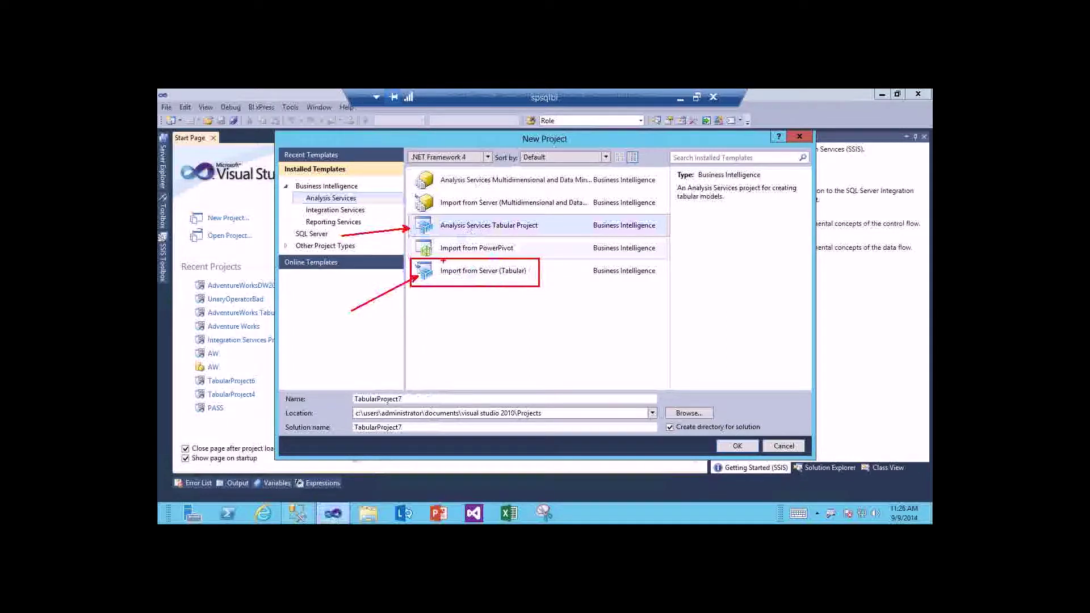
{"action": "mouse_move", "coordinate": [411, 235]}
{"action": "left_mouse_down"}
{"action": "mouse_move", "coordinate": [488, 258]}
{"action": "mouse_move", "coordinate": [577, 259]}
{"action": "left_mouse_up"}
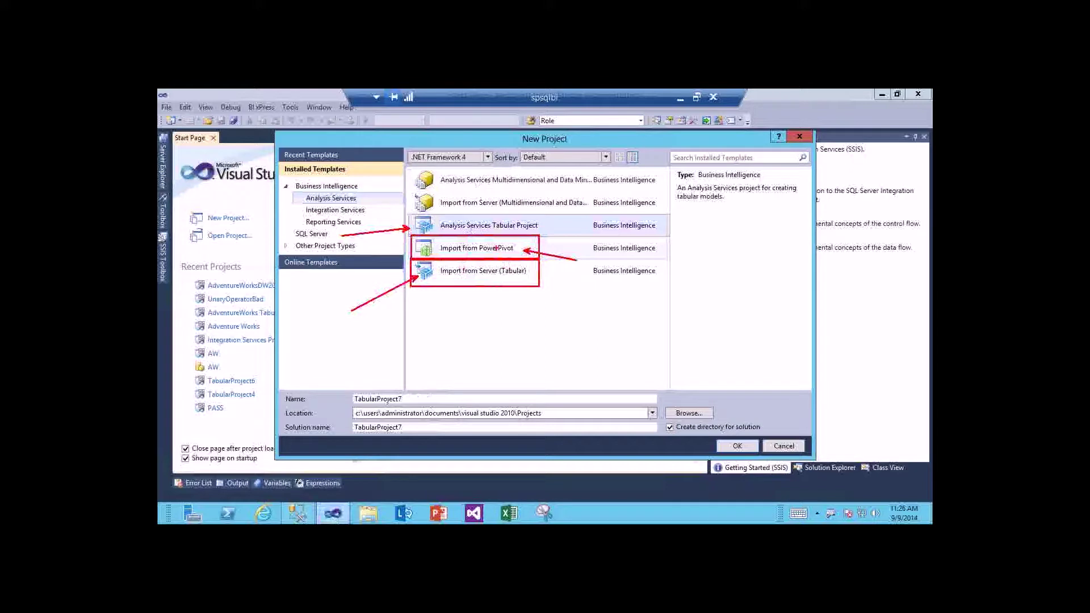
{"action": "key", "text": "Escape"}
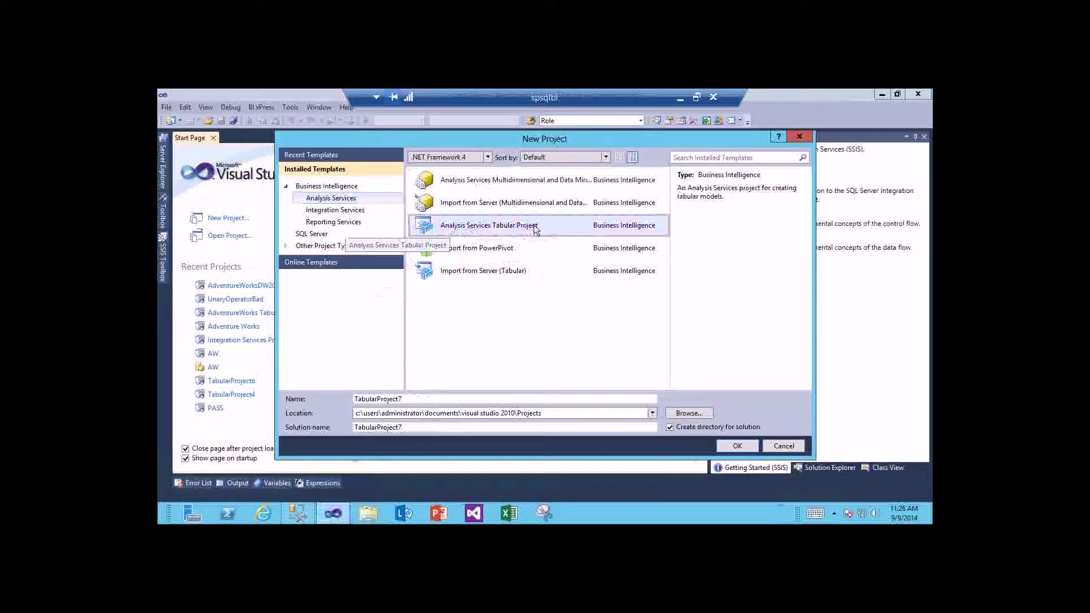
Name the tabular project TuesTraining20140909 and create it
{"action": "left_click", "coordinate": [424, 404]}
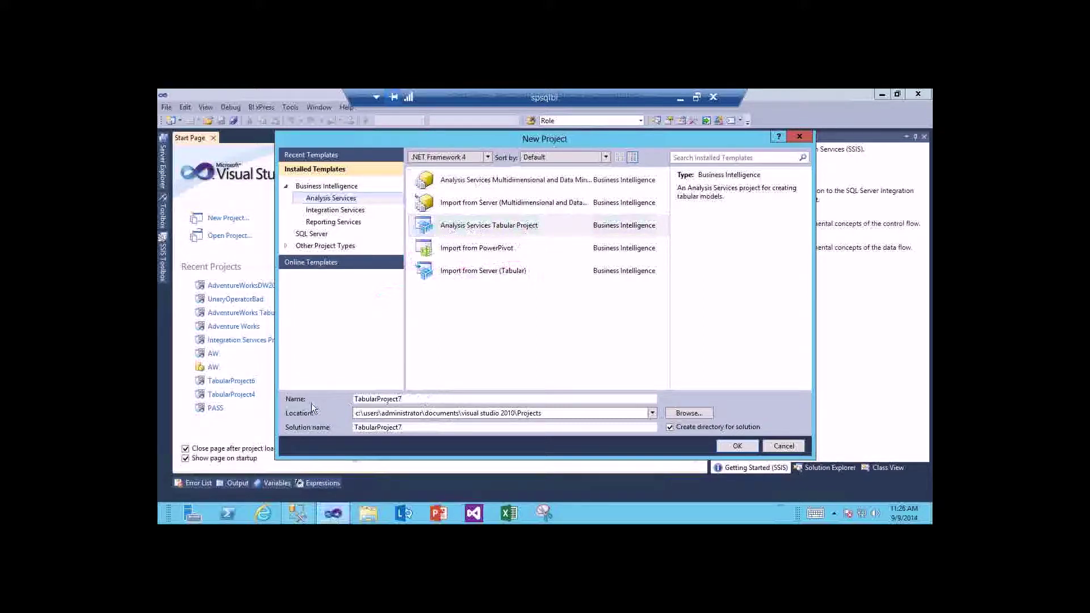
{"action": "key", "text": "ctrl+a"}
{"action": "key", "text": "BackSpace"}
{"action": "type", "text": "T"}
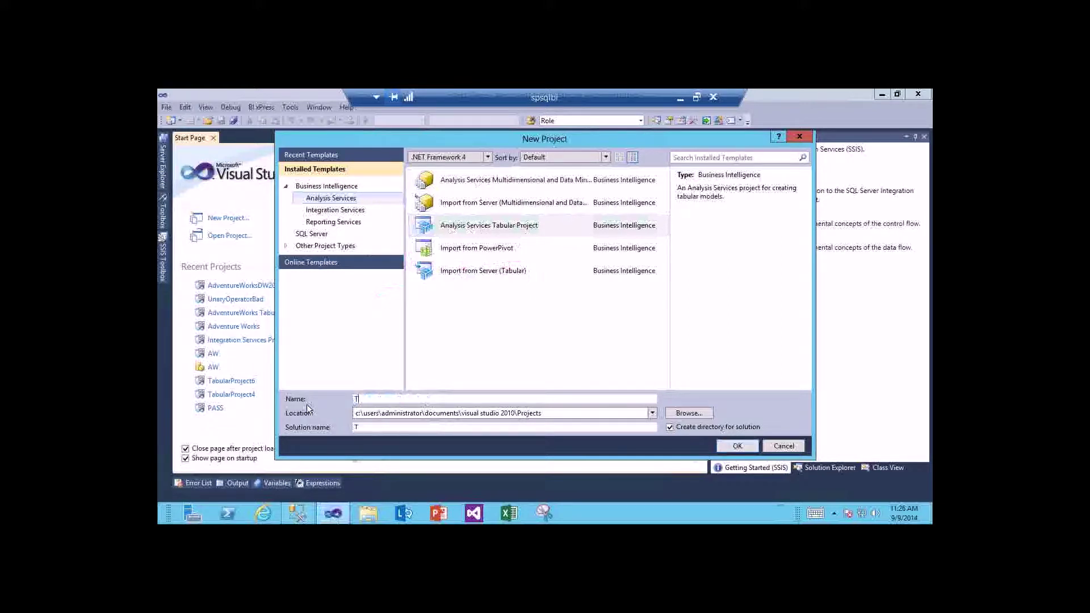
{"action": "type", "text": "uesTraining20140909"}
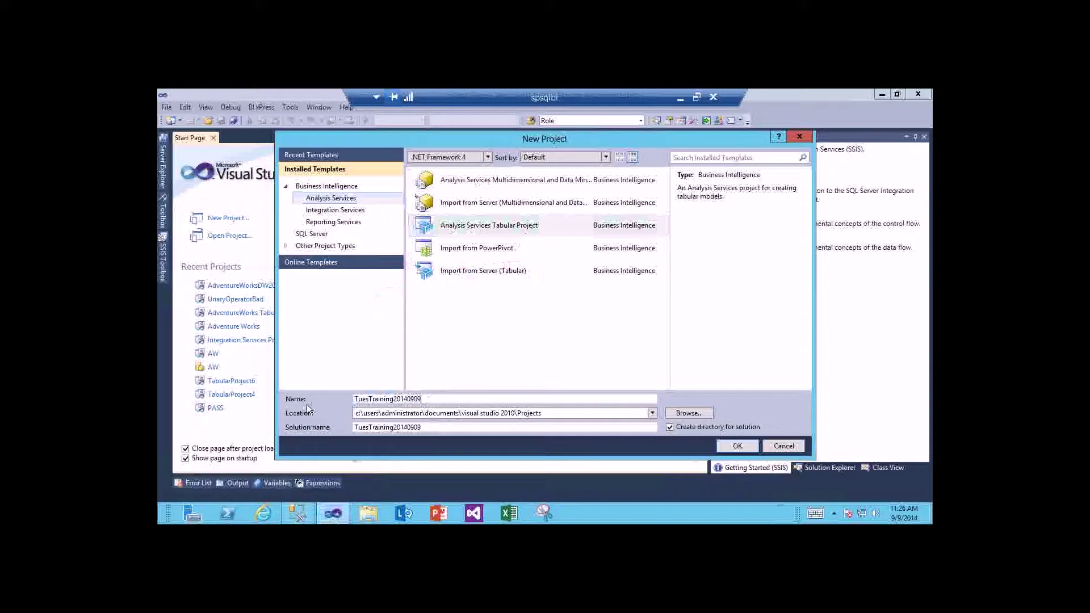
{"action": "left_click", "coordinate": [740, 450]}
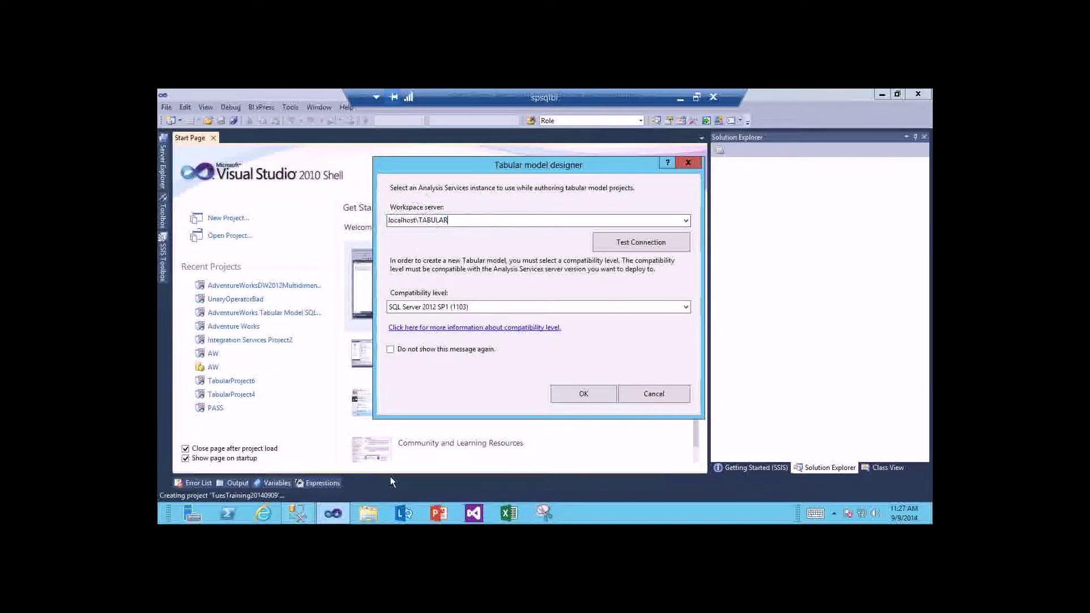
Switch to SQL Server Management Studio and open Object Explorer Details
{"action": "left_click", "coordinate": [297, 513]}
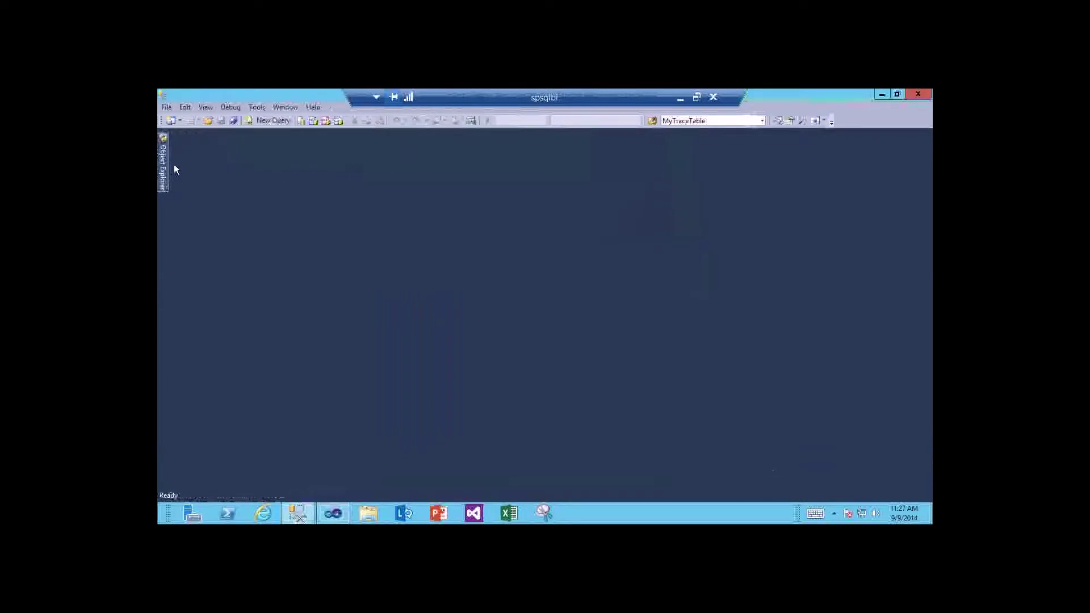
{"action": "double_click", "coordinate": [212, 94]}
{"action": "double_click", "coordinate": [308, 141]}
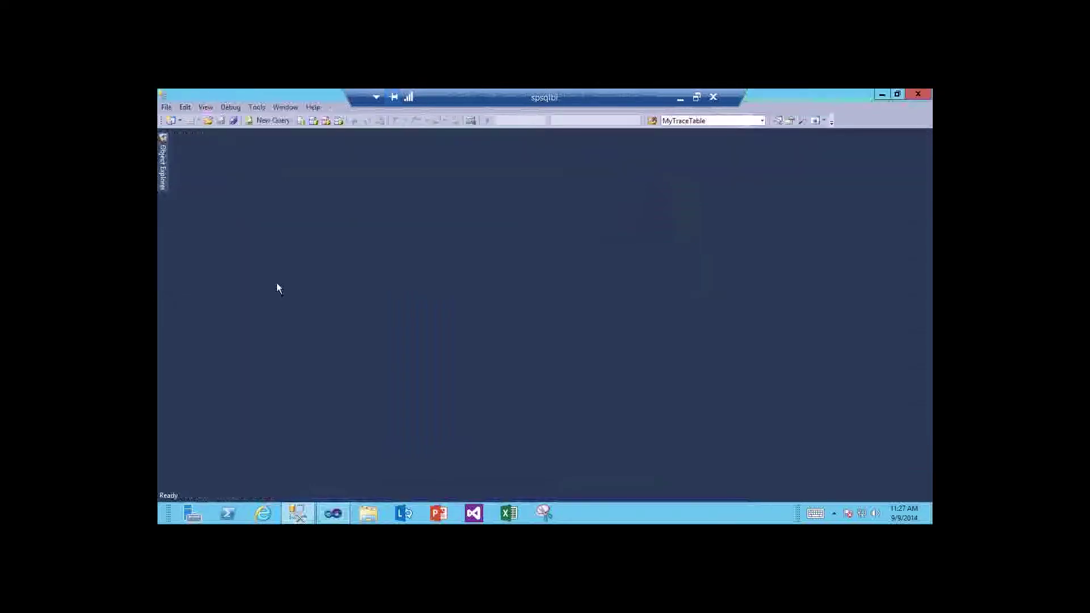
{"action": "left_click", "coordinate": [302, 514]}
{"action": "left_click", "coordinate": [302, 514]}
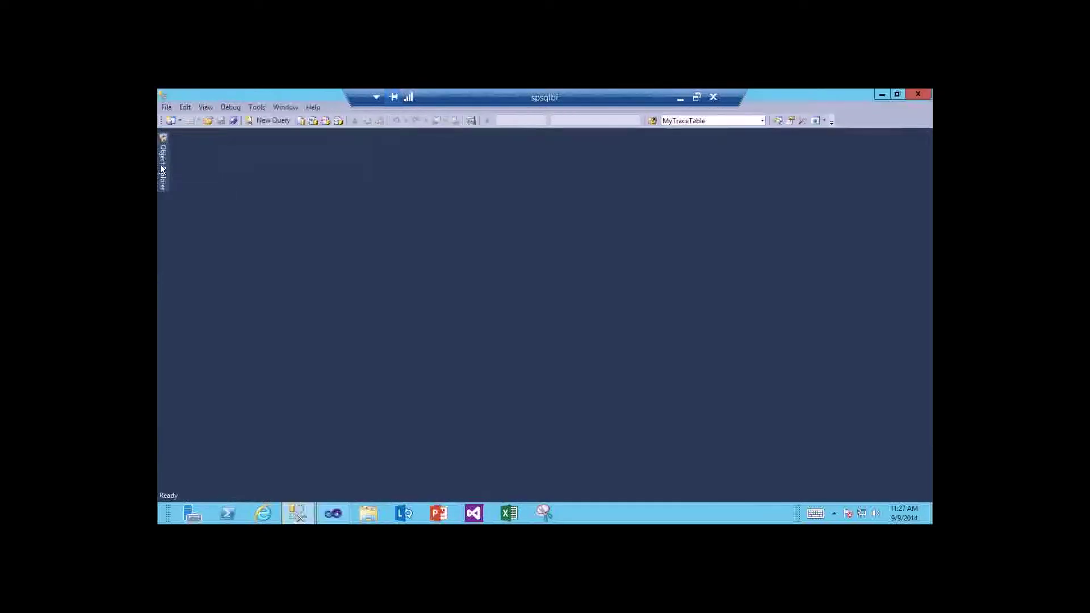
{"action": "left_click", "coordinate": [205, 107]}
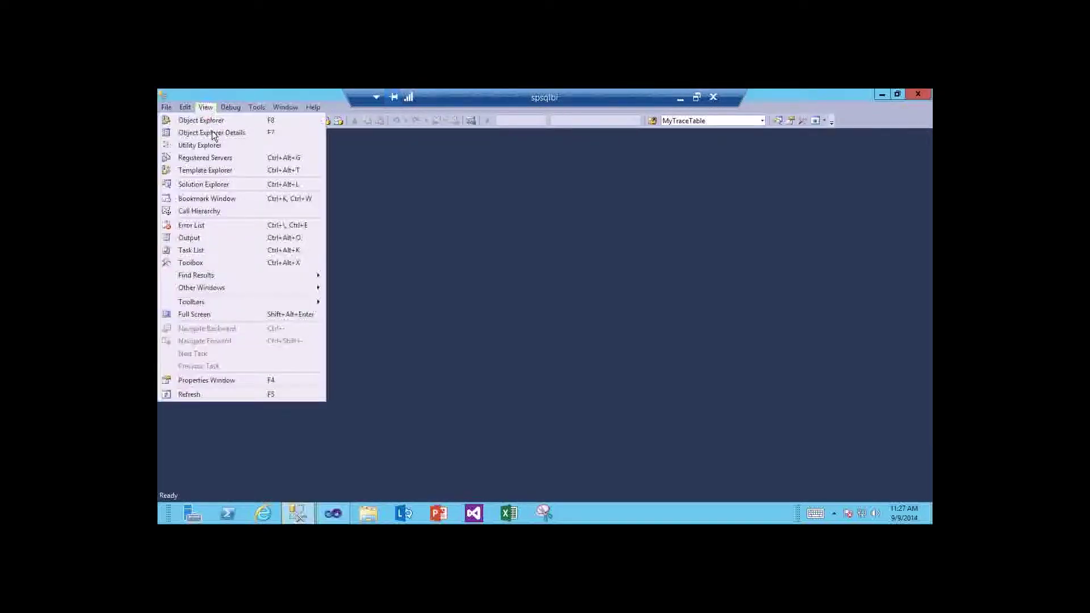
{"action": "left_click", "coordinate": [212, 132]}
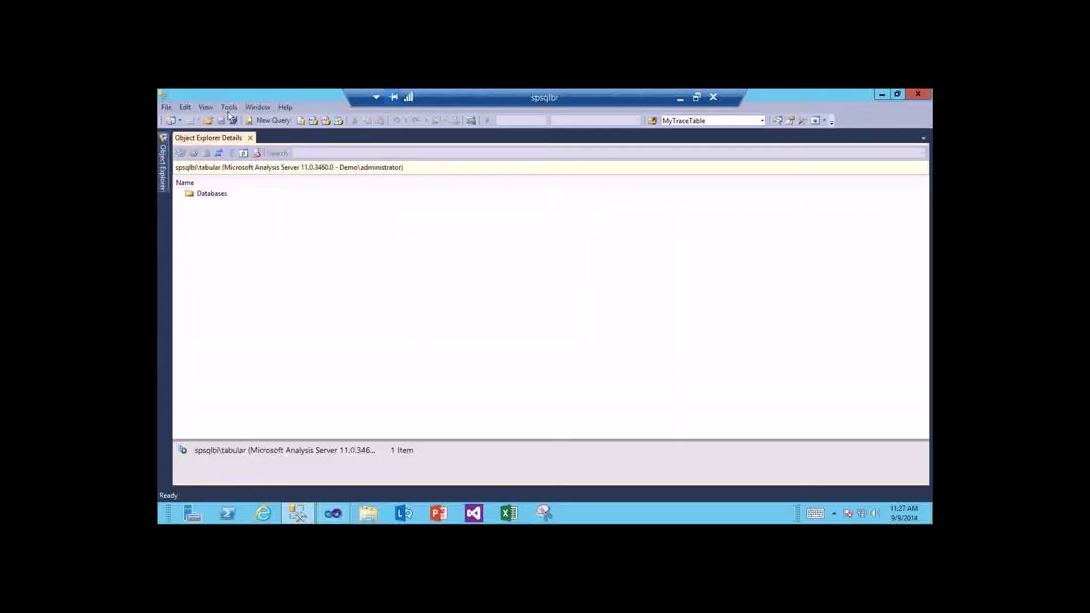
Show Object Explorer pinned open and collapse the spsqlbi\tabular server node
{"action": "left_click", "coordinate": [207, 107]}
{"action": "left_click", "coordinate": [209, 119]}
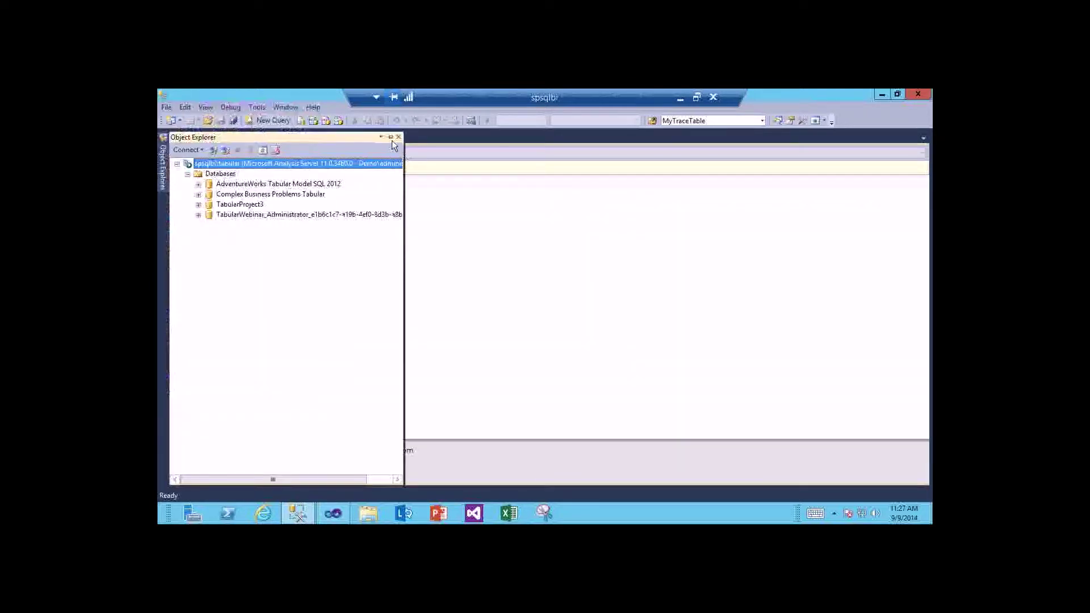
{"action": "left_click", "coordinate": [389, 137]}
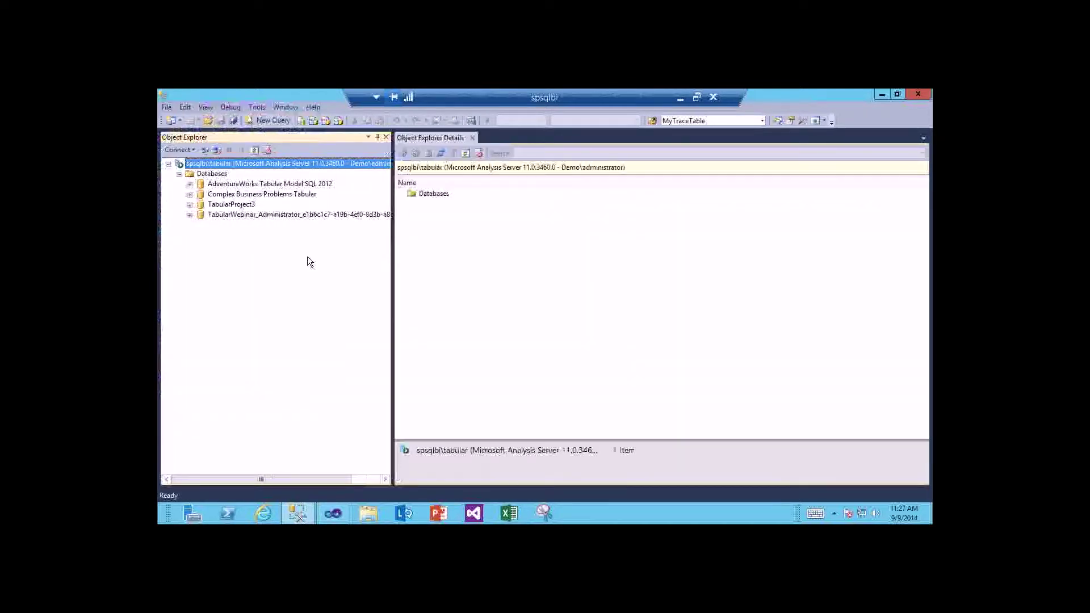
{"action": "left_click", "coordinate": [169, 164]}
{"action": "left_click", "coordinate": [177, 151]}
{"action": "left_click", "coordinate": [203, 161]}
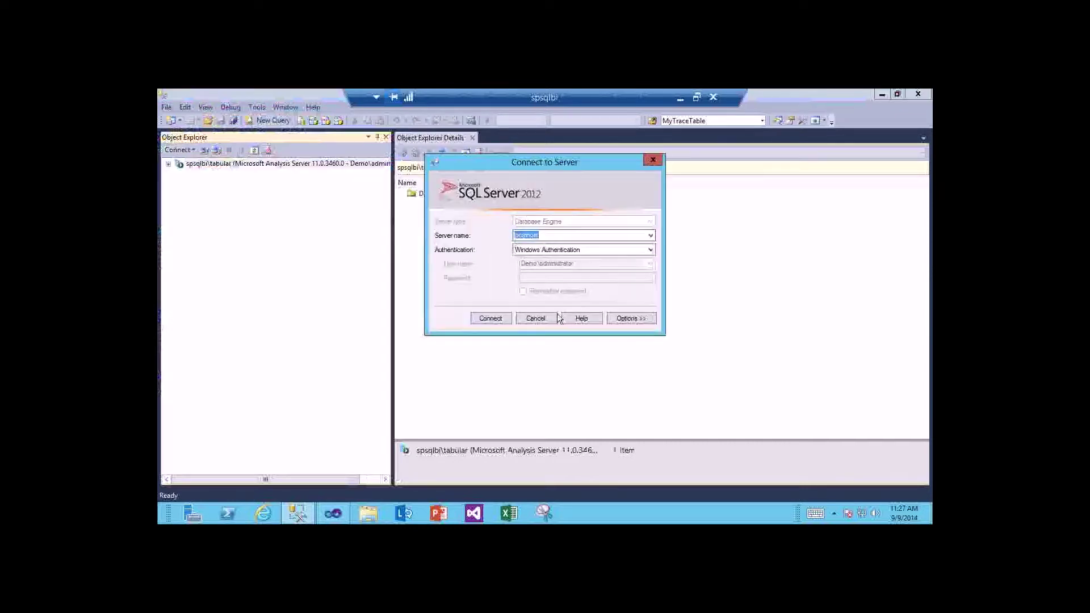
{"action": "key", "text": "Escape"}
Connect to the localhost Analysis Services instance, compare its icon with spsqlbi\tabular, and collapse the localhost node
{"action": "left_click", "coordinate": [185, 149]}
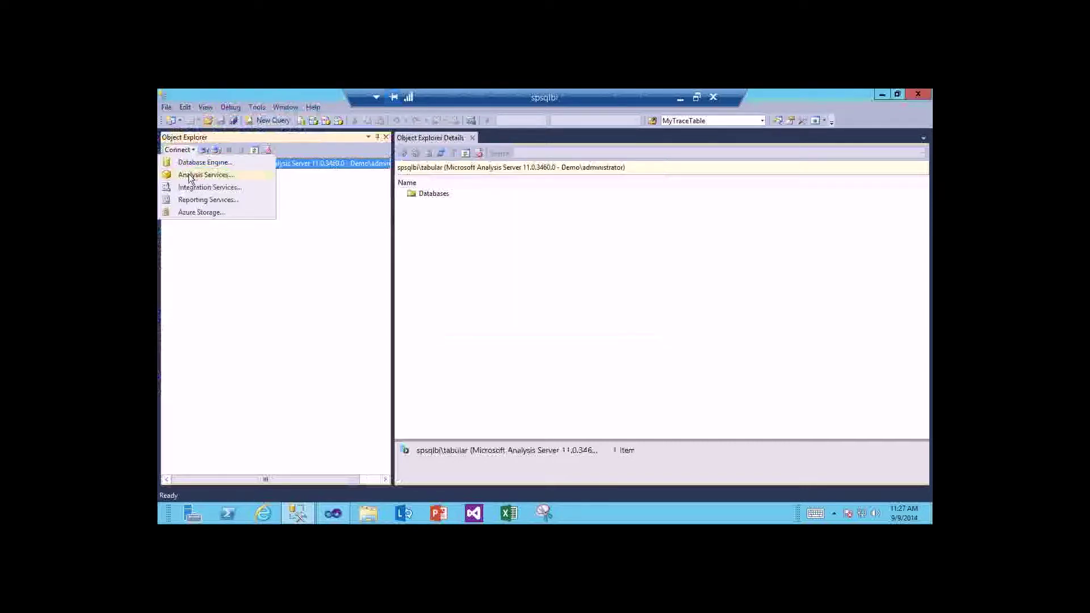
{"action": "left_click", "coordinate": [189, 175]}
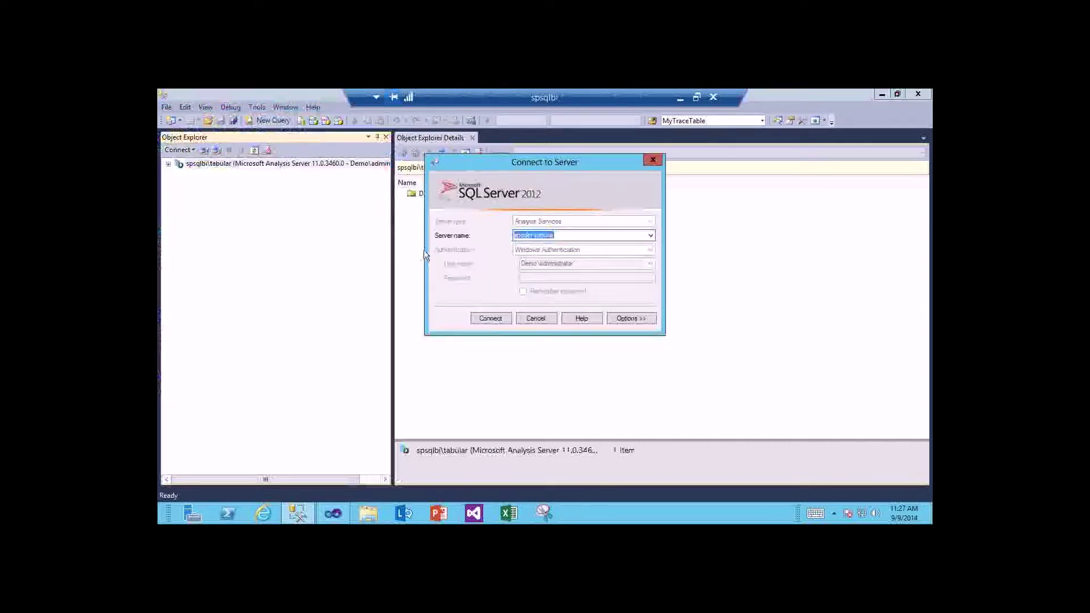
{"action": "left_click", "coordinate": [489, 318]}
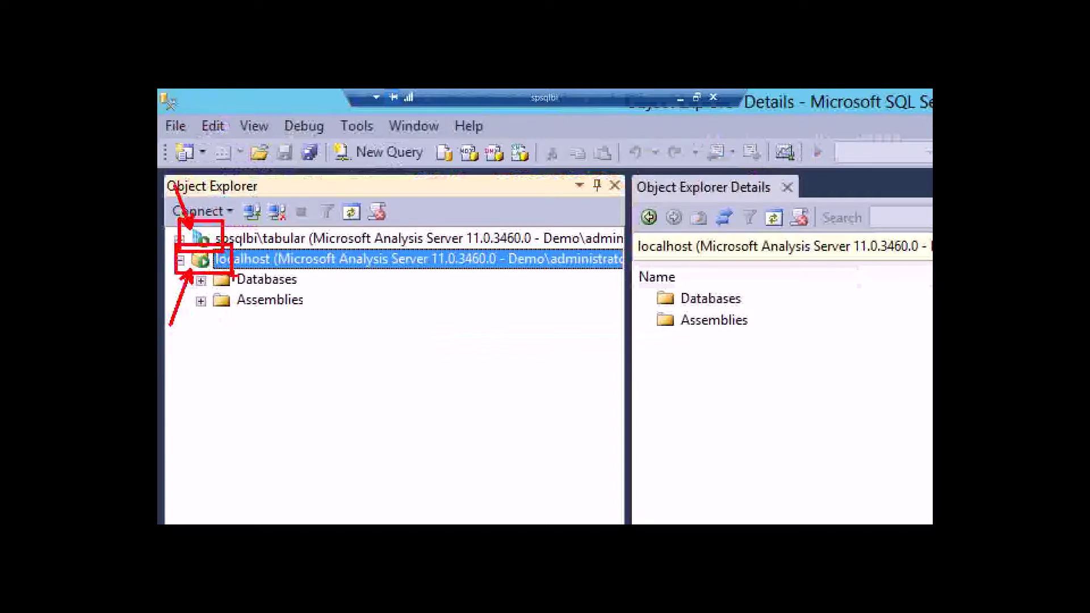
{"action": "left_click", "coordinate": [193, 164]}
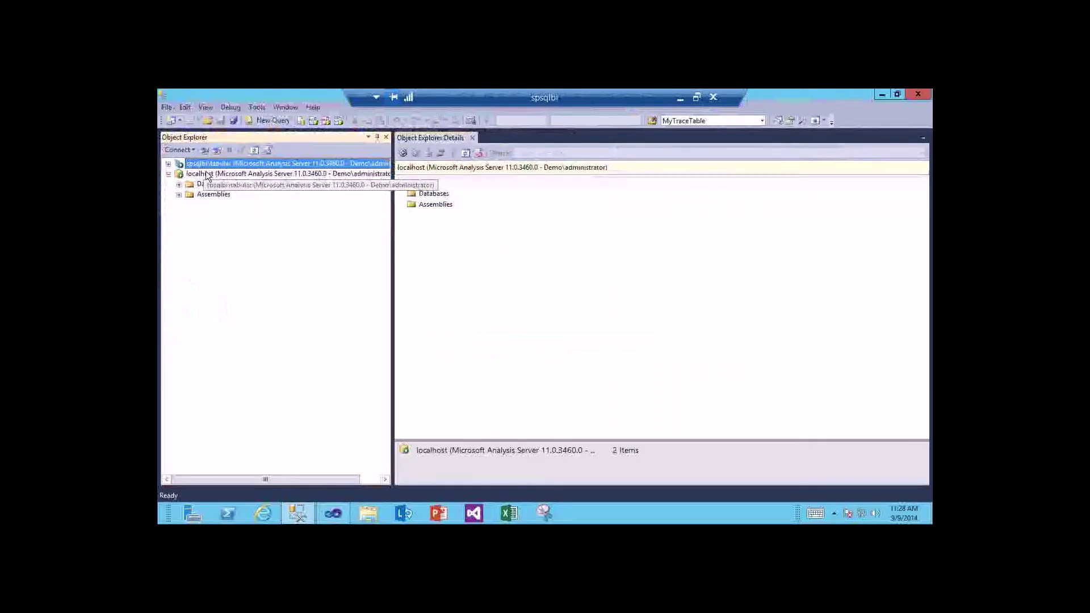
{"action": "left_click", "coordinate": [168, 174]}
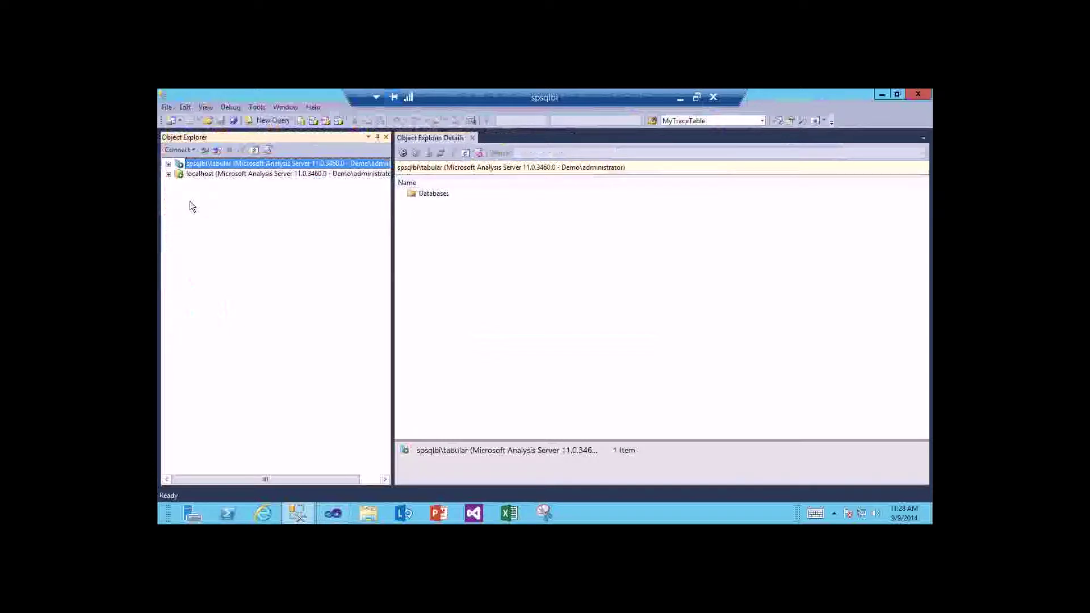
Return to Visual Studio, test the connection to workspace server localhost\TABULAR, and accept the tabular model designer settings
{"action": "left_click", "coordinate": [321, 515]}
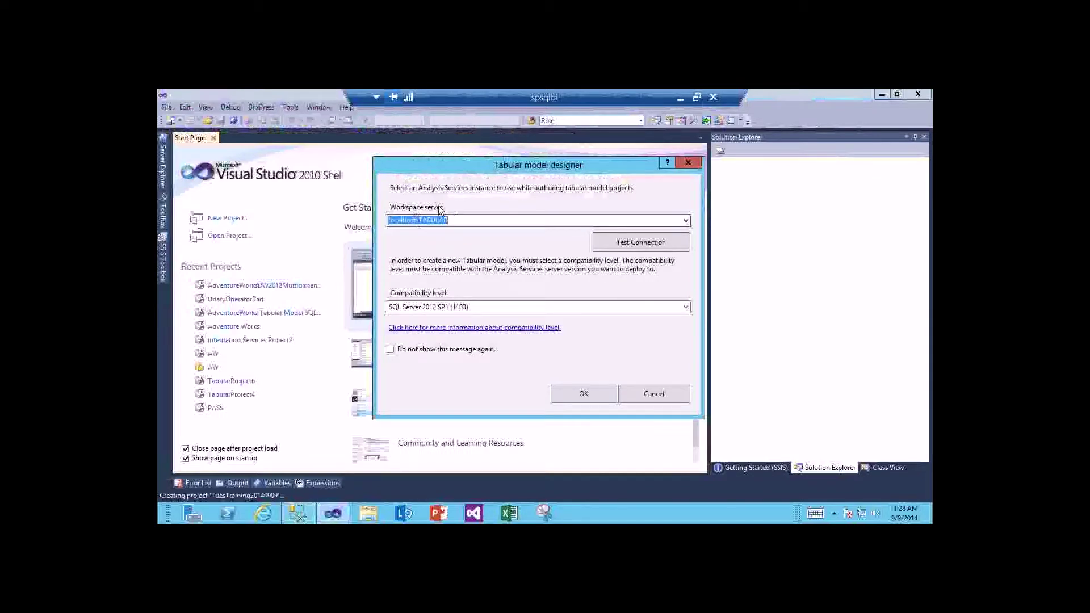
{"action": "left_click", "coordinate": [453, 223]}
{"action": "left_click", "coordinate": [632, 240]}
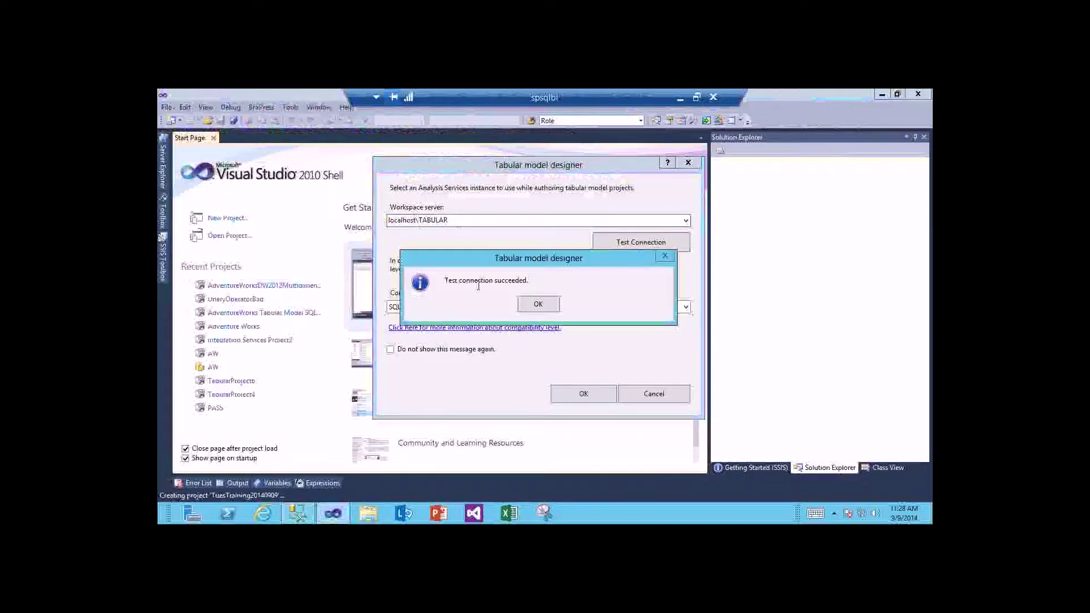
{"action": "left_click", "coordinate": [537, 304]}
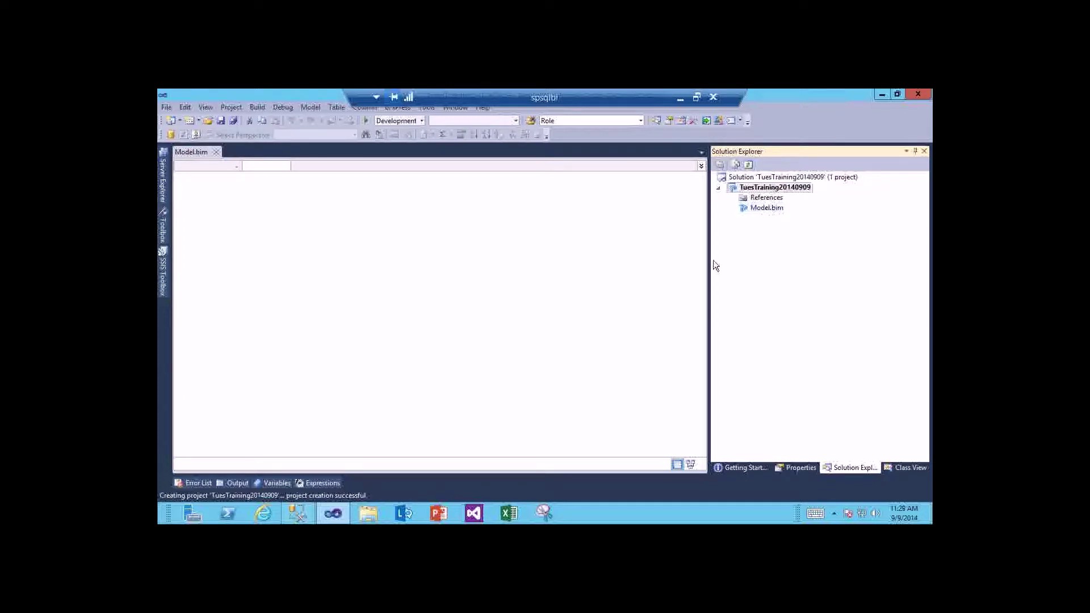
Switch to SQL Server Management Studio and disconnect the localhost Analysis Services instance
{"action": "left_click", "coordinate": [311, 520]}
{"action": "left_click", "coordinate": [198, 175]}
{"action": "right_click", "coordinate": [198, 175]}
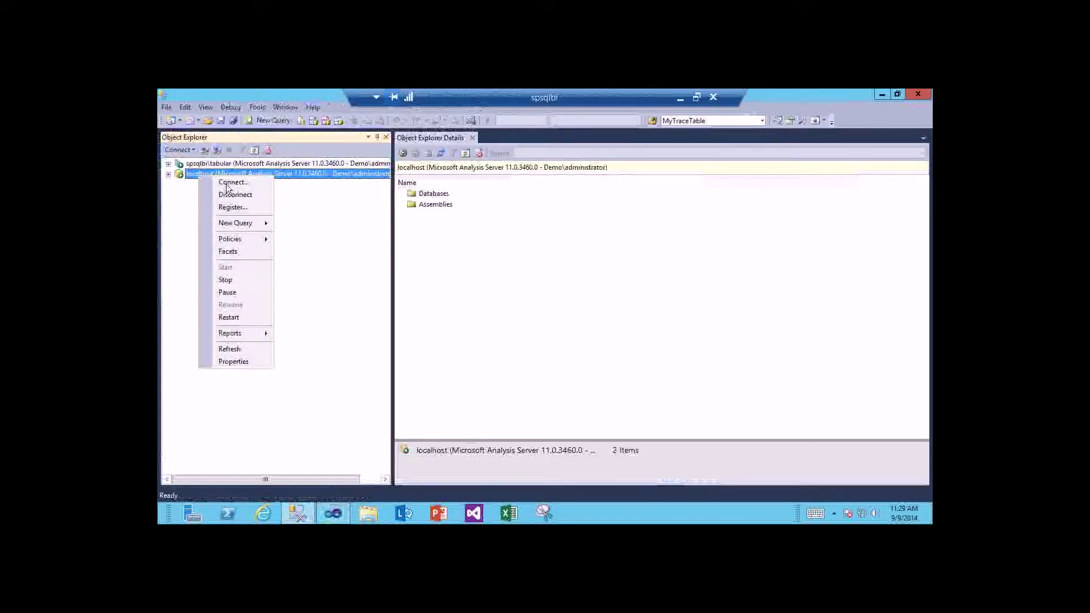
{"action": "left_click", "coordinate": [226, 194]}
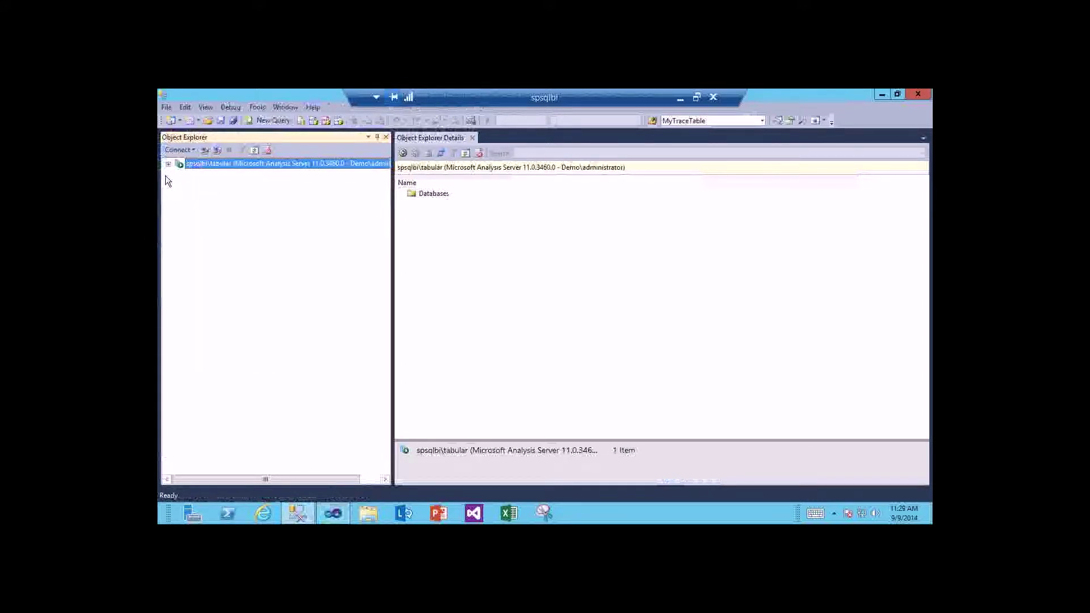
Refresh the spsqlbi\tabular server and expand its Databases folder
{"action": "right_click", "coordinate": [208, 166]}
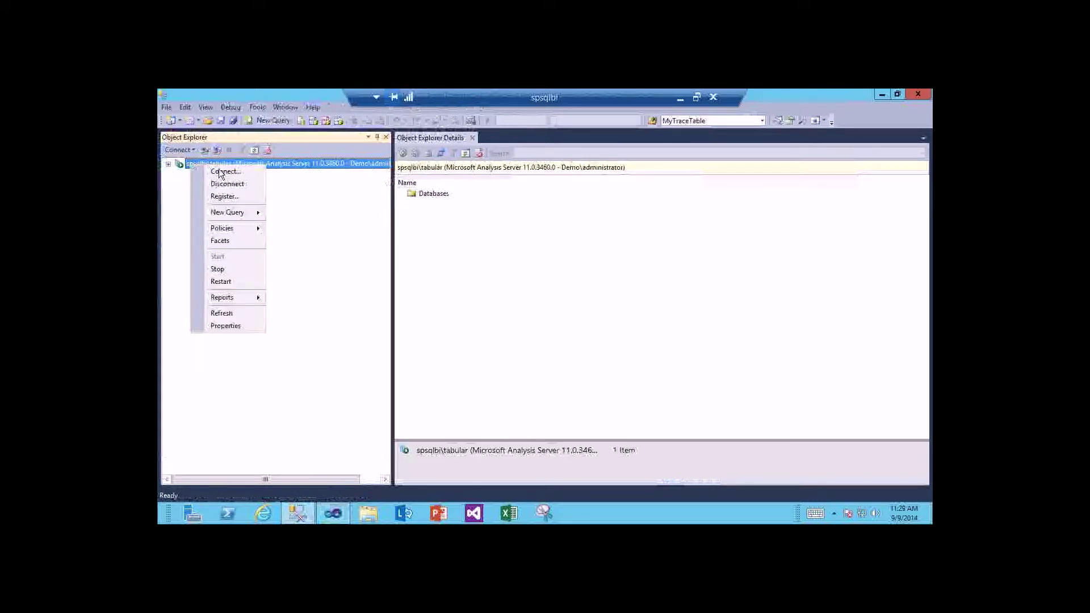
{"action": "left_click", "coordinate": [219, 312]}
{"action": "left_click", "coordinate": [168, 164]}
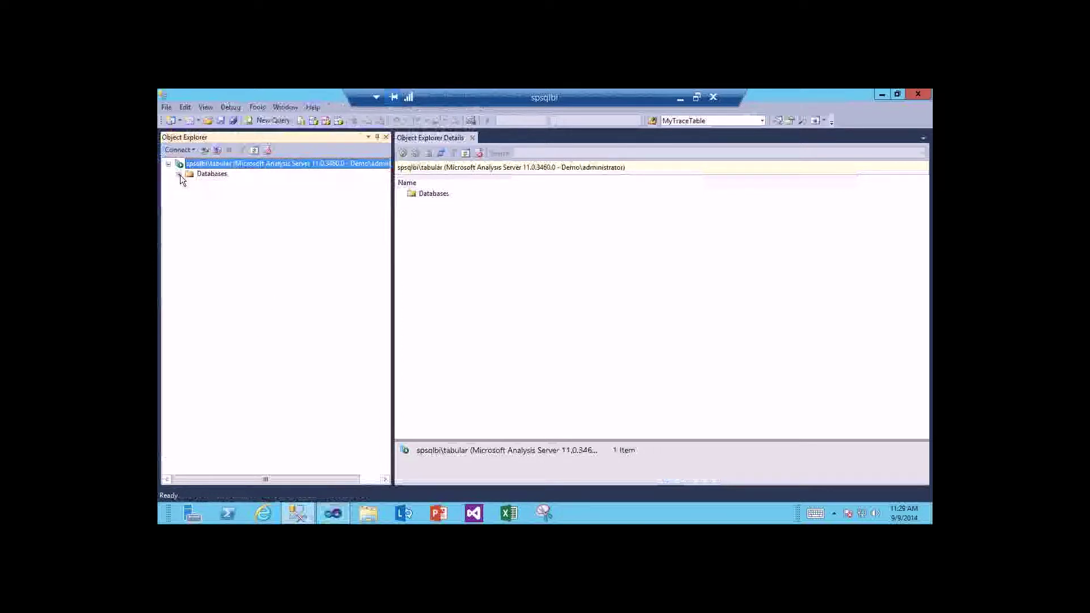
{"action": "left_click", "coordinate": [179, 175]}
Widen Object Explorer to fit the full database names and select the TuesTraining20140909 workspace database
{"action": "left_click_drag", "start_coordinate": [391, 241], "coordinate": [574, 250]}
{"action": "left_click", "coordinate": [233, 226]}
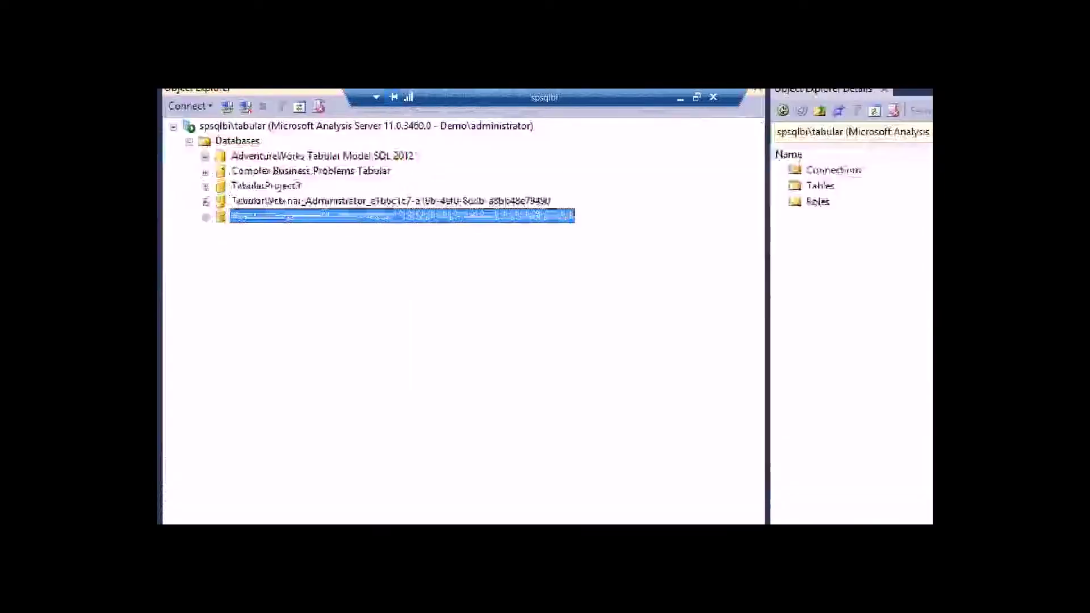
{"action": "left_click_drag", "start_coordinate": [197, 358], "coordinate": [202, 386]}
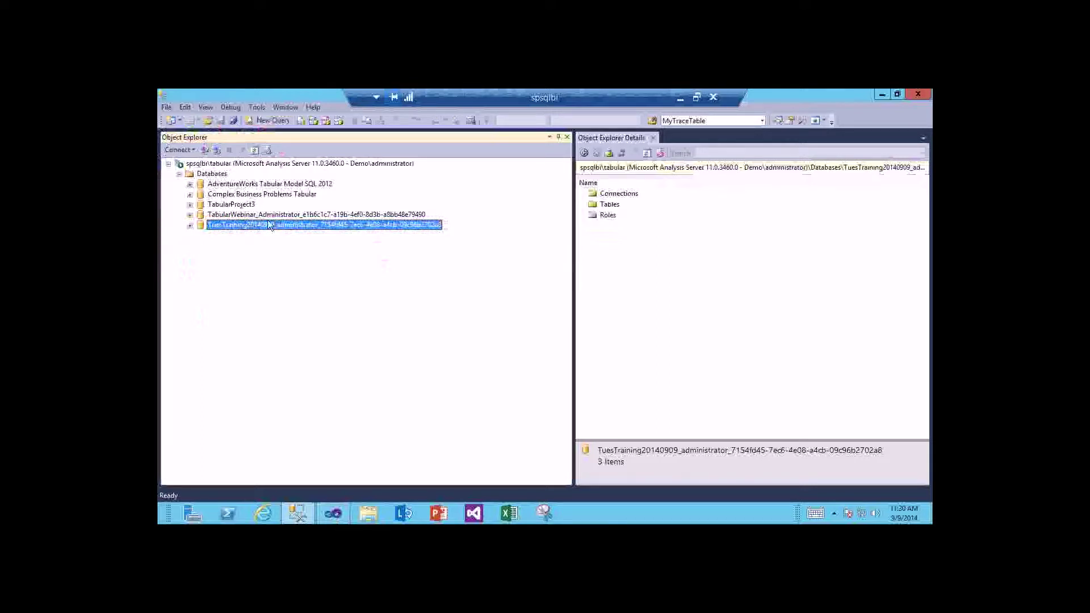
Switch to Visual Studio, start importing from a data source into the model, and enlarge the Table Import Wizard
{"action": "left_click", "coordinate": [332, 511]}
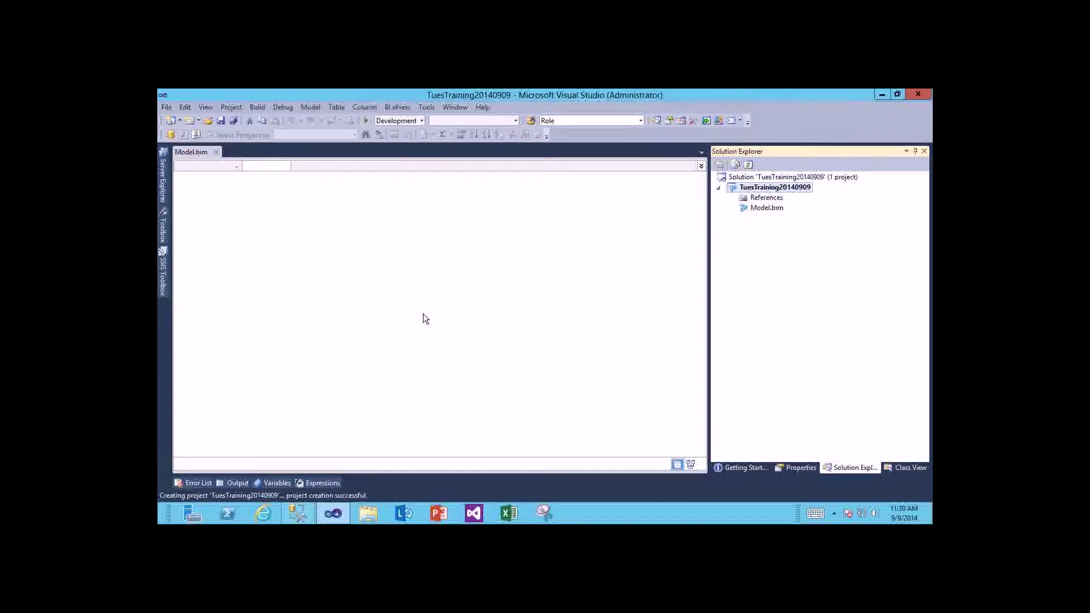
{"action": "left_click", "coordinate": [389, 234]}
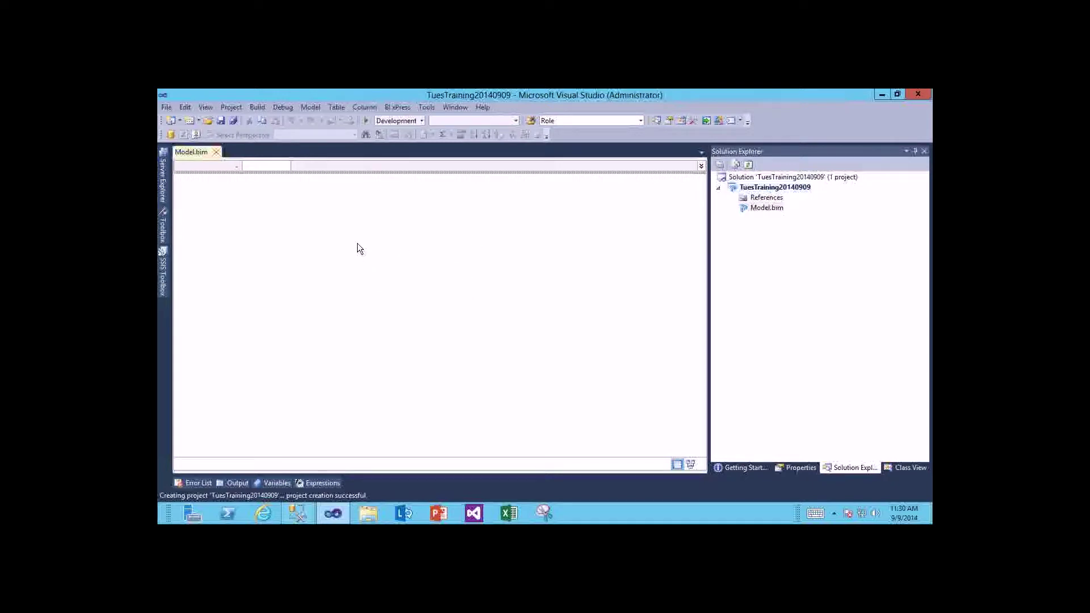
{"action": "left_click", "coordinate": [312, 108]}
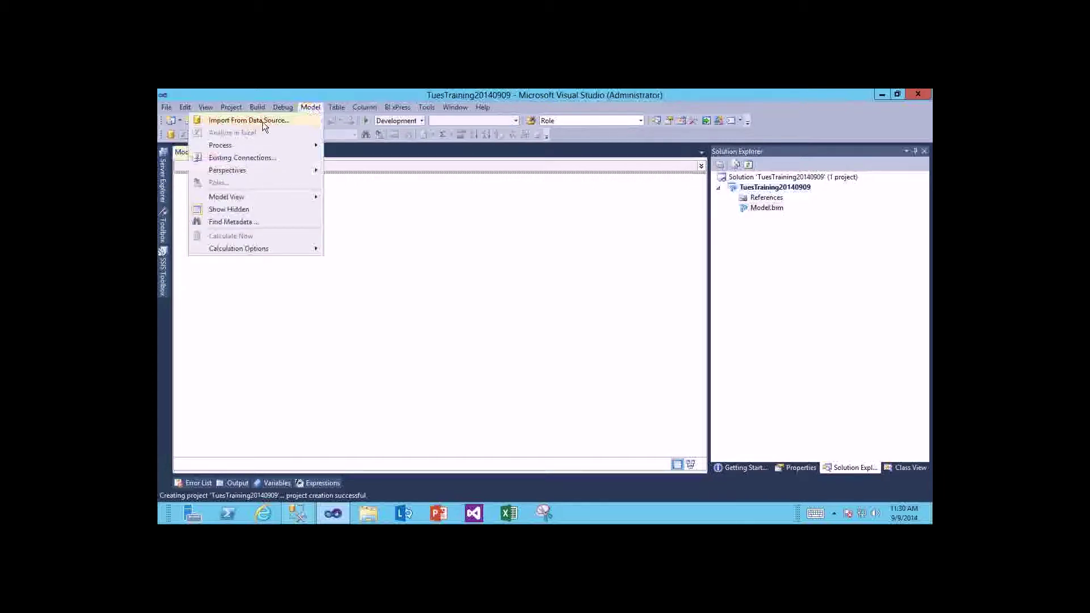
{"action": "left_click", "coordinate": [284, 122]}
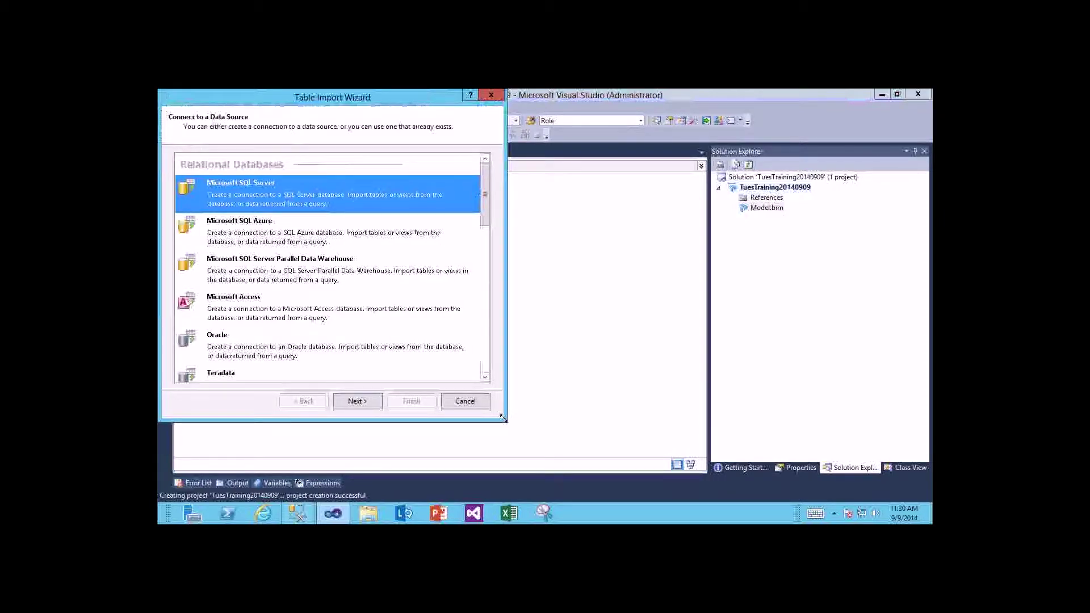
{"action": "left_click_drag", "start_coordinate": [503, 418], "coordinate": [575, 459]}
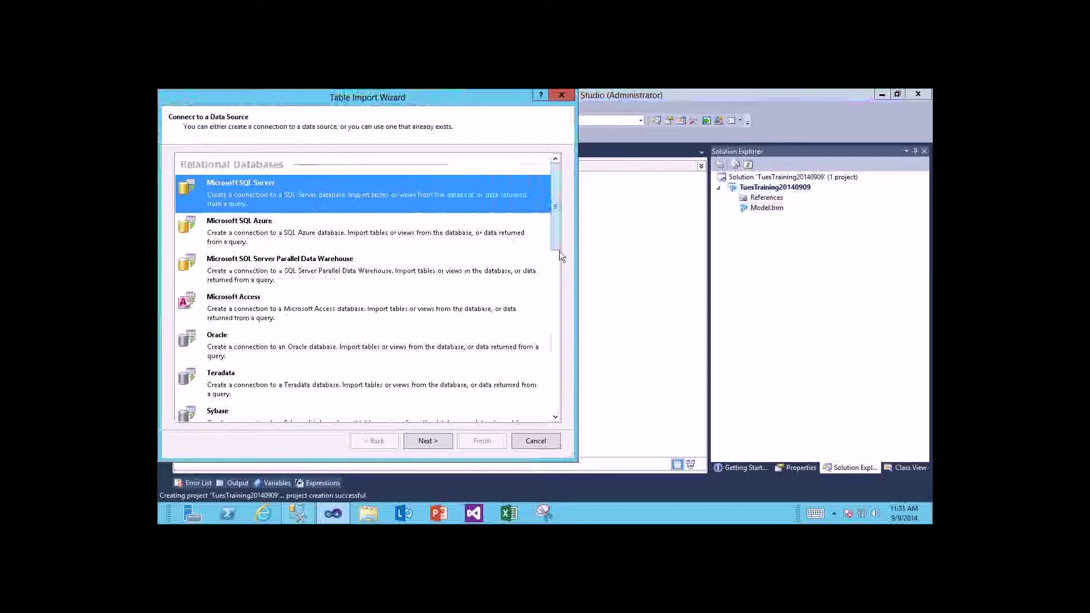
Browse the available data source types and choose Microsoft SQL Server as the source for the import
{"action": "left_click_drag", "start_coordinate": [556, 244], "coordinate": [562, 381]}
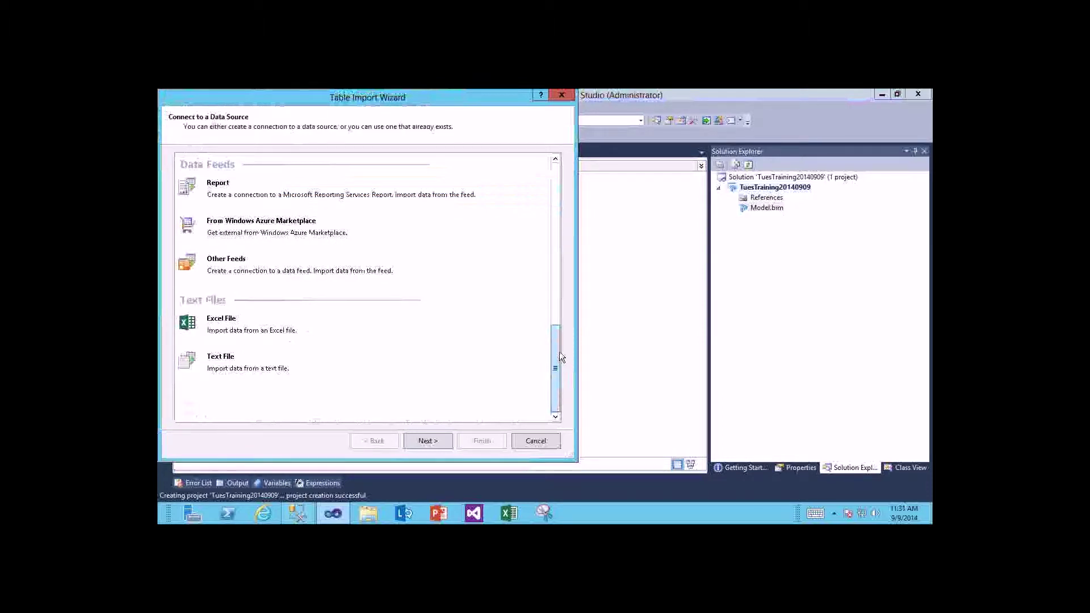
{"action": "left_click_drag", "start_coordinate": [560, 355], "coordinate": [566, 285]}
{"action": "left_click", "coordinate": [319, 350]}
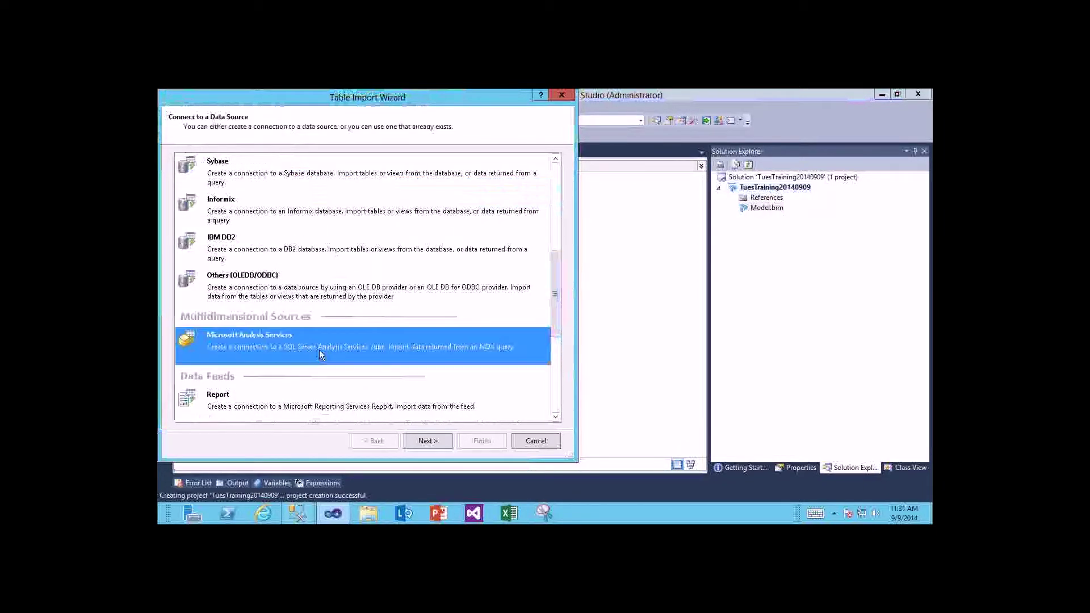
{"action": "left_click_drag", "start_coordinate": [556, 305], "coordinate": [549, 204]}
{"action": "left_click", "coordinate": [239, 196]}
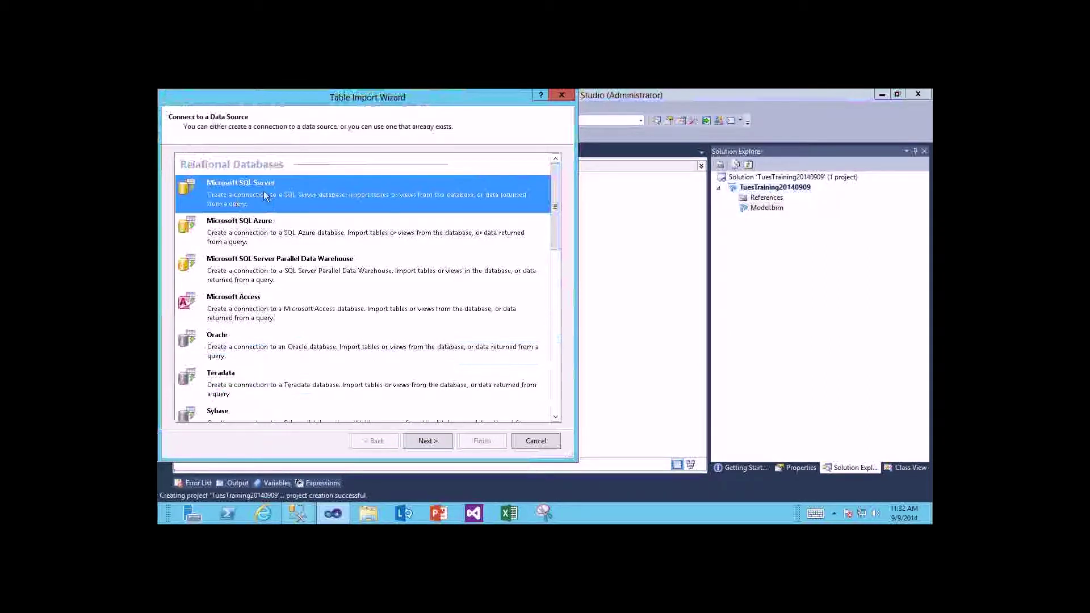
{"action": "left_click", "coordinate": [421, 443]}
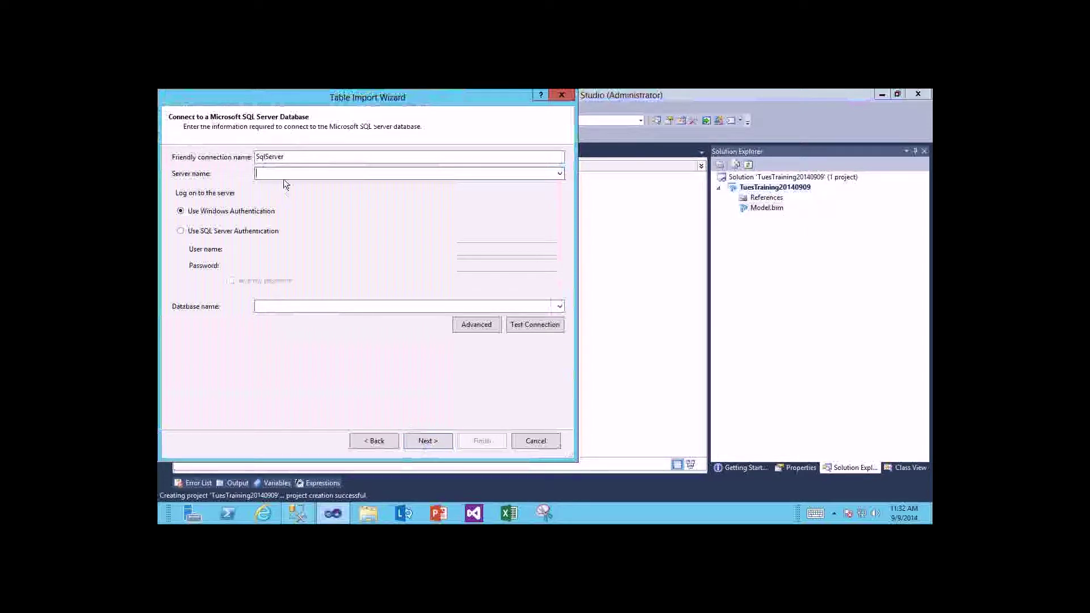
Connect to the AdventureWorksDW2012 database on server localhost with Windows Authentication, testing the connection before continuing
{"action": "type", "text": "localhos"}
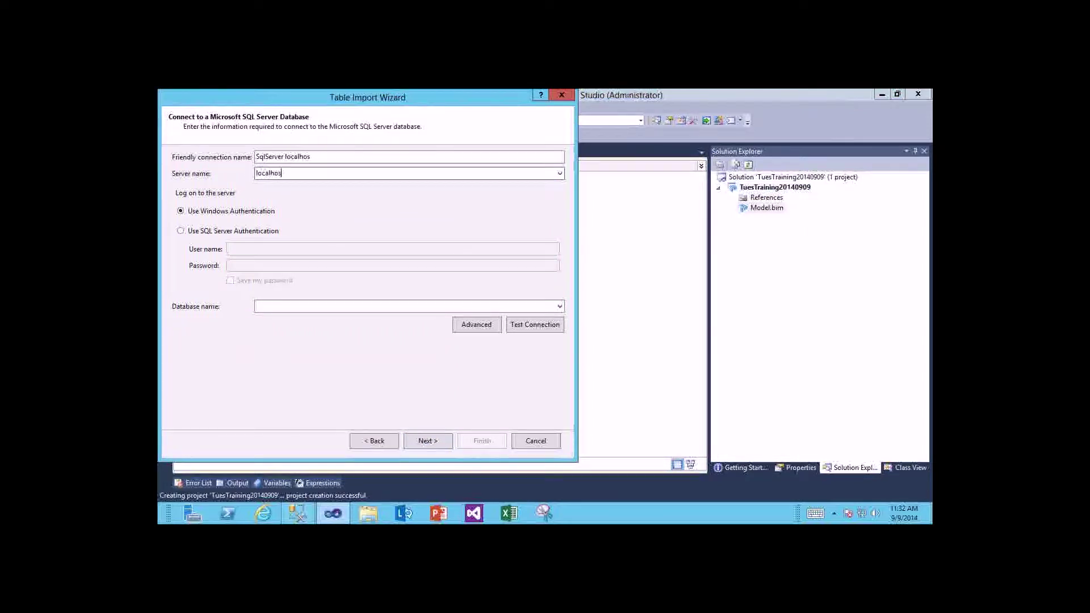
{"action": "type", "text": "t"}
{"action": "left_click", "coordinate": [560, 307]}
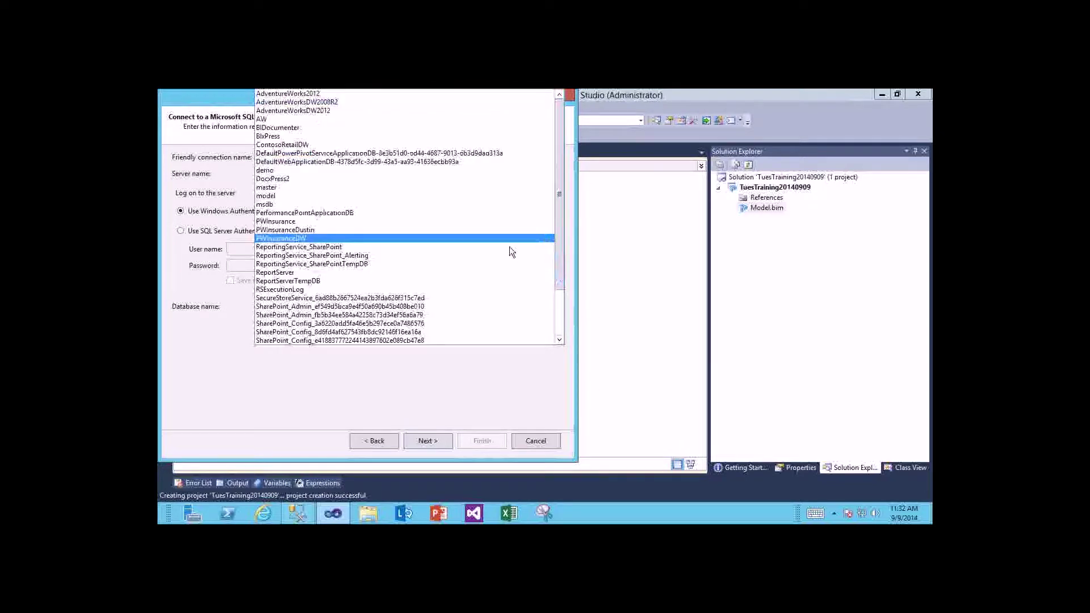
{"action": "left_click", "coordinate": [314, 111]}
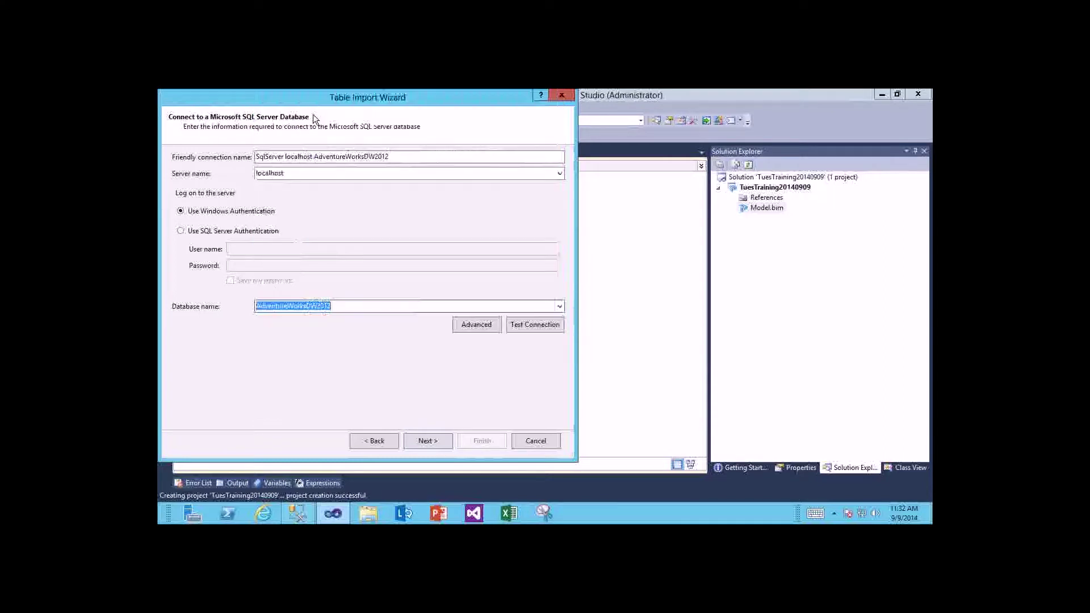
{"action": "left_click", "coordinate": [535, 324]}
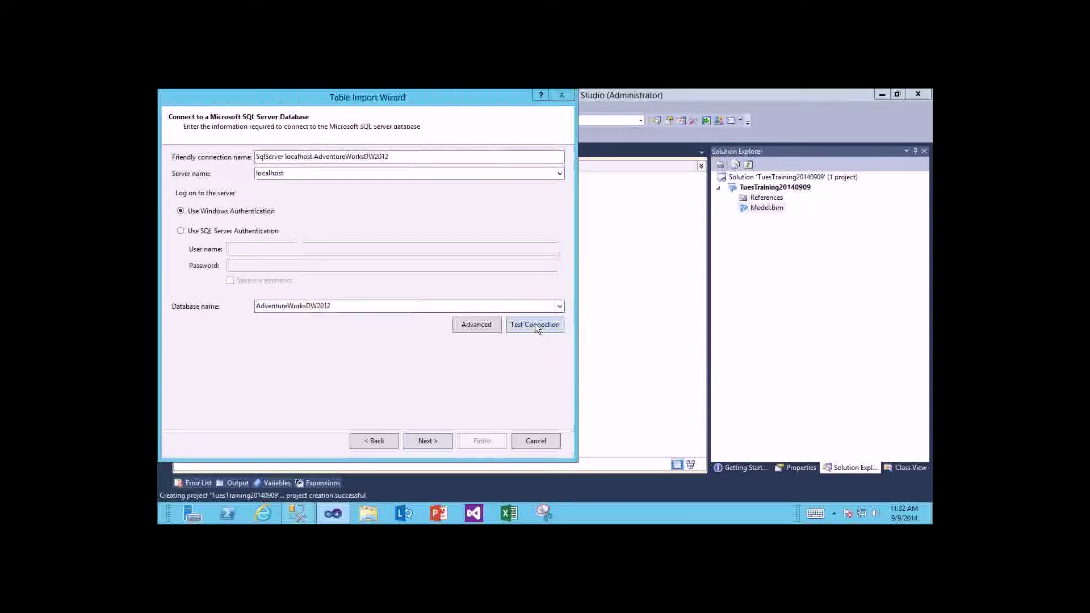
{"action": "left_click", "coordinate": [368, 292]}
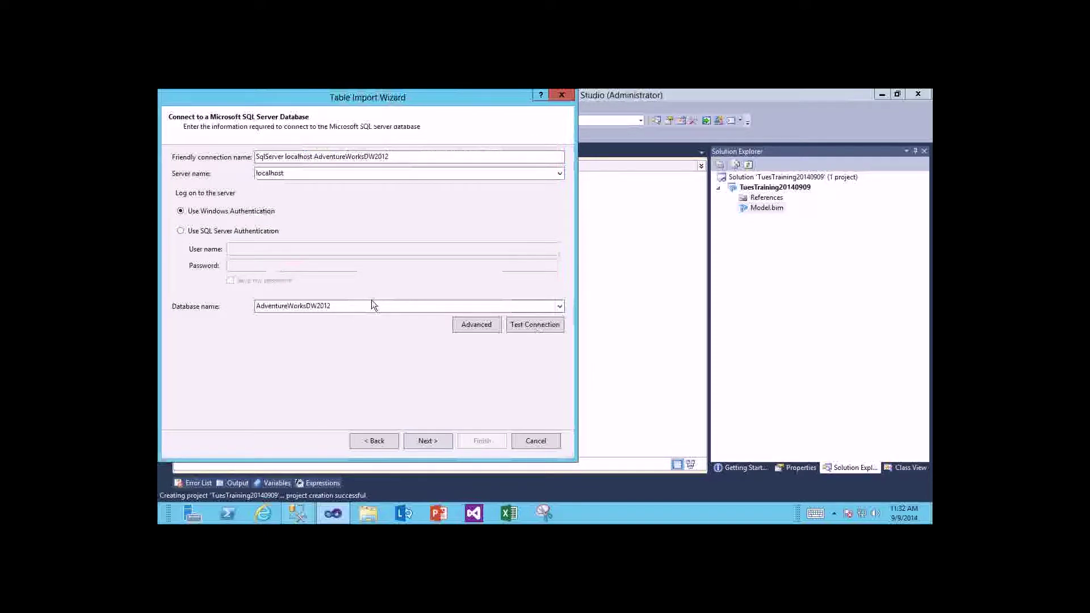
{"action": "left_click", "coordinate": [435, 438]}
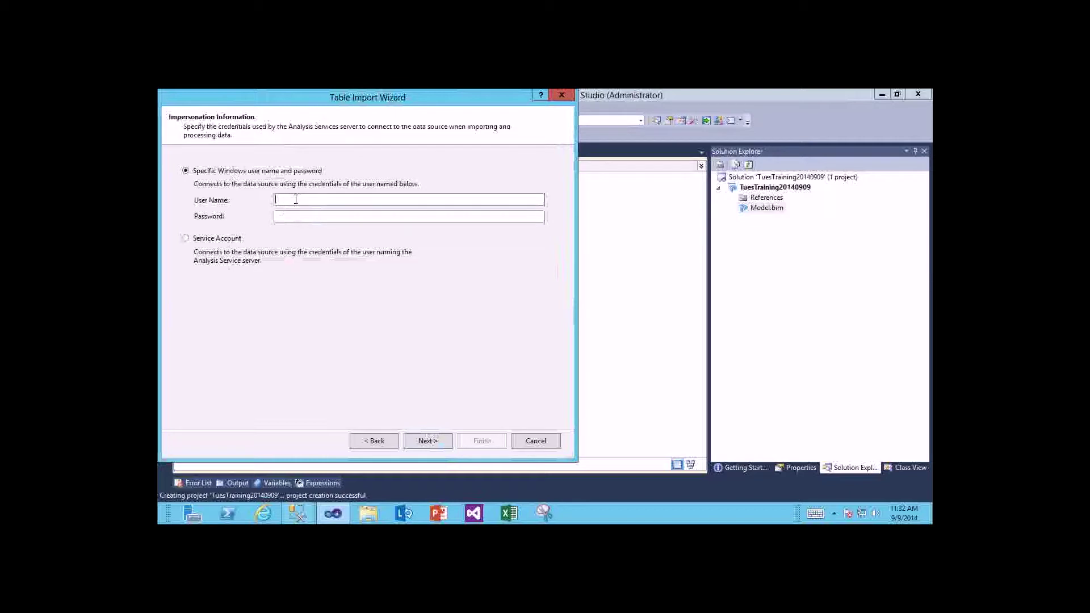
Set the impersonation to Service Account and choose to import from a list of tables and views
{"action": "left_click", "coordinate": [213, 238]}
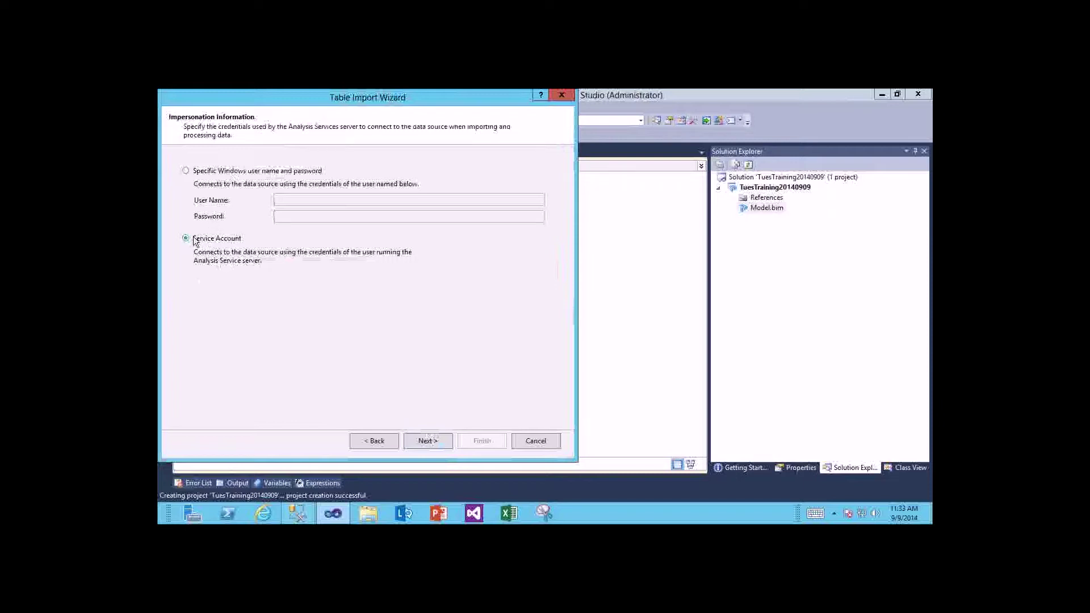
{"action": "left_click", "coordinate": [417, 438]}
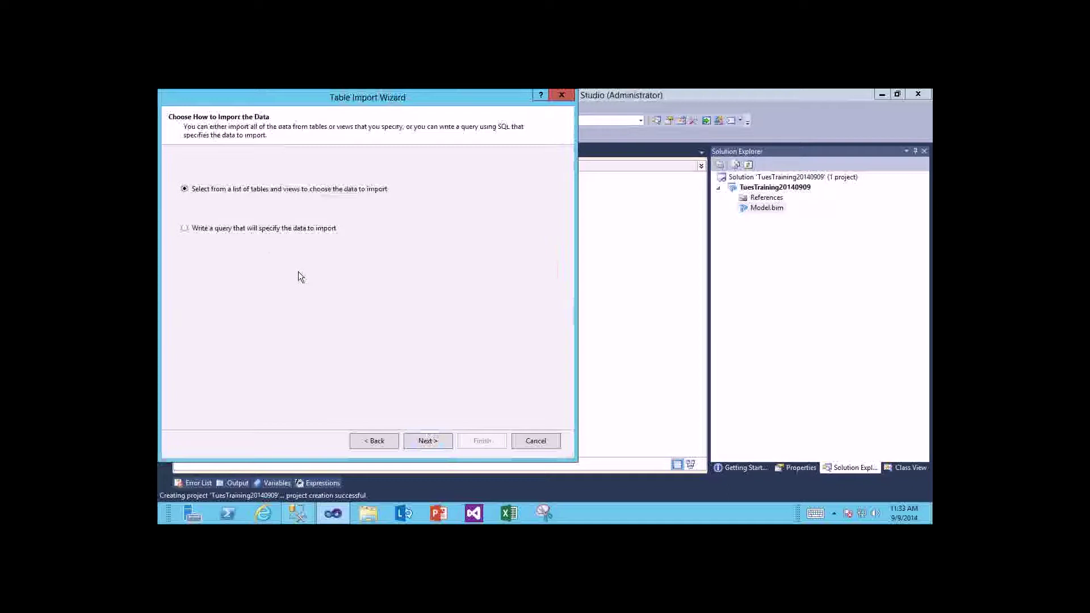
{"action": "left_click", "coordinate": [186, 229]}
{"action": "left_click", "coordinate": [196, 190]}
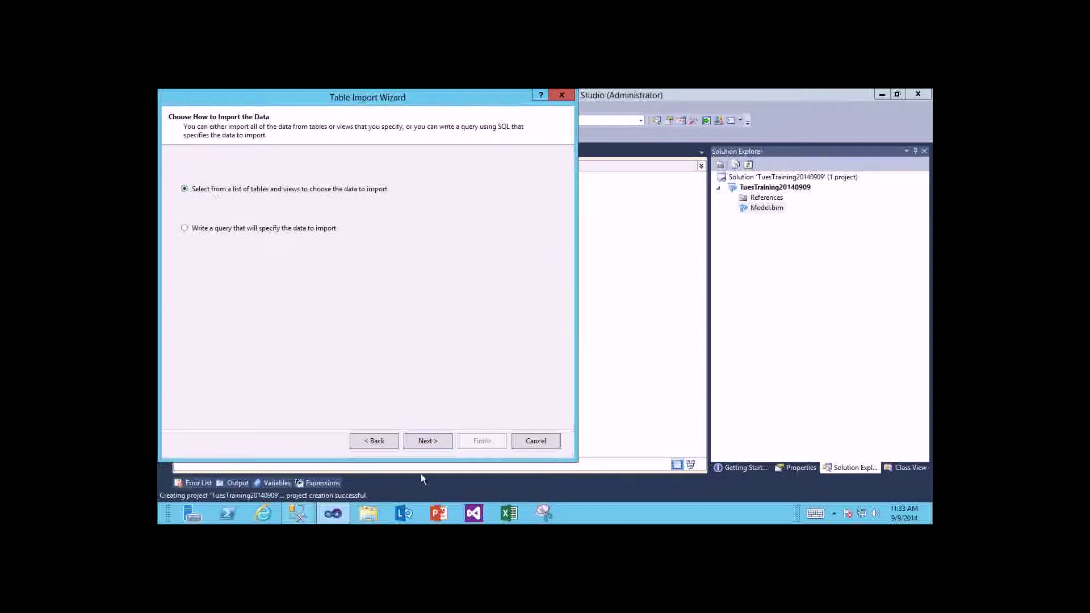
{"action": "left_click", "coordinate": [415, 443]}
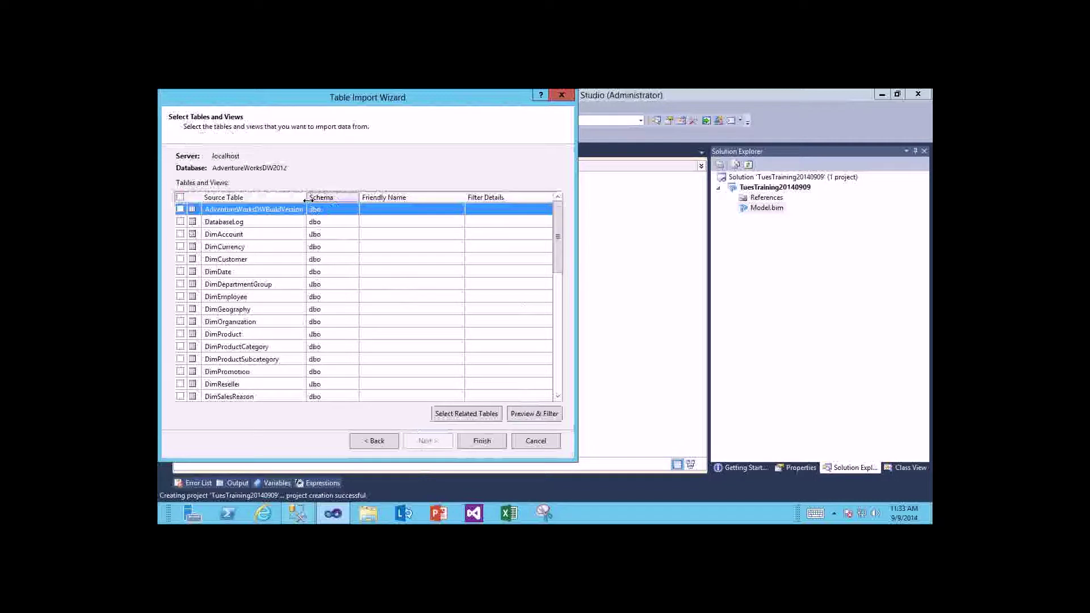
Widen the Source Table column and select the FactResellerSales table together with its related tables
{"action": "left_click_drag", "start_coordinate": [306, 197], "coordinate": [337, 197]}
{"action": "left_click_drag", "start_coordinate": [557, 251], "coordinate": [556, 325]}
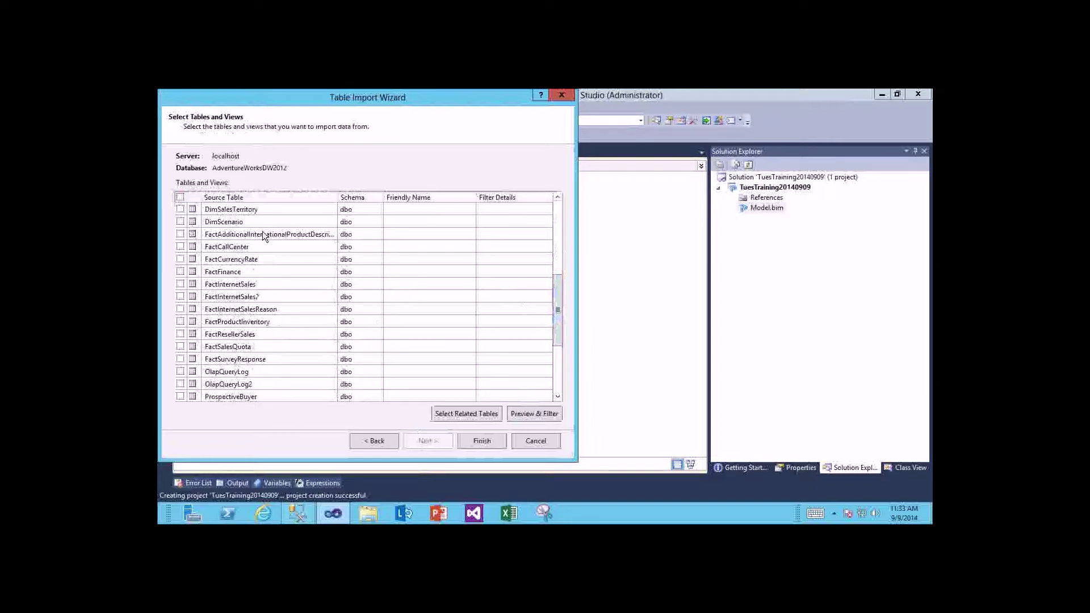
{"action": "left_click", "coordinate": [180, 333]}
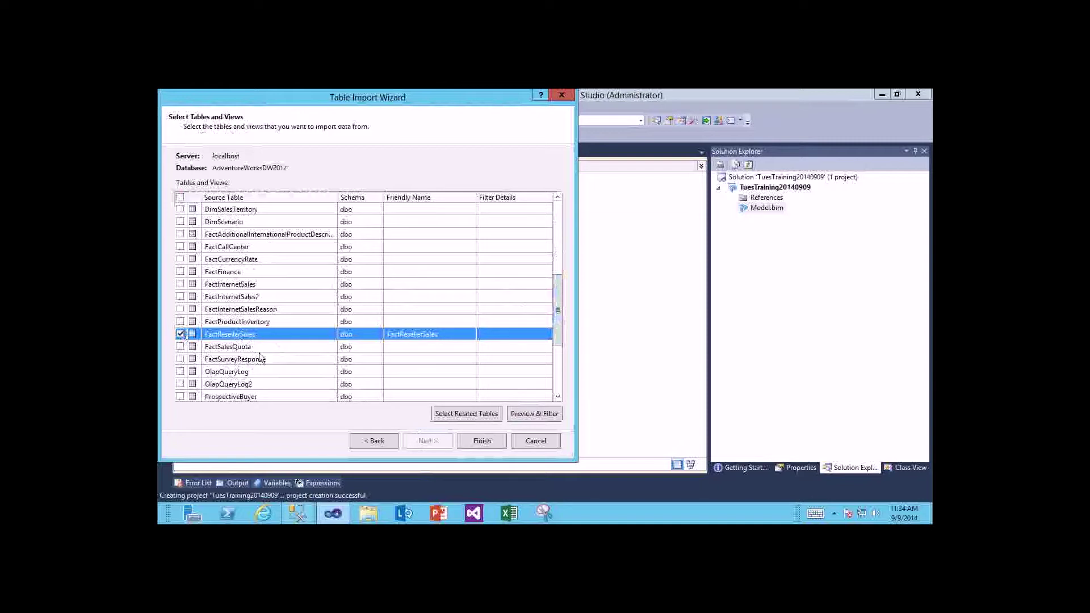
{"action": "left_click", "coordinate": [453, 416]}
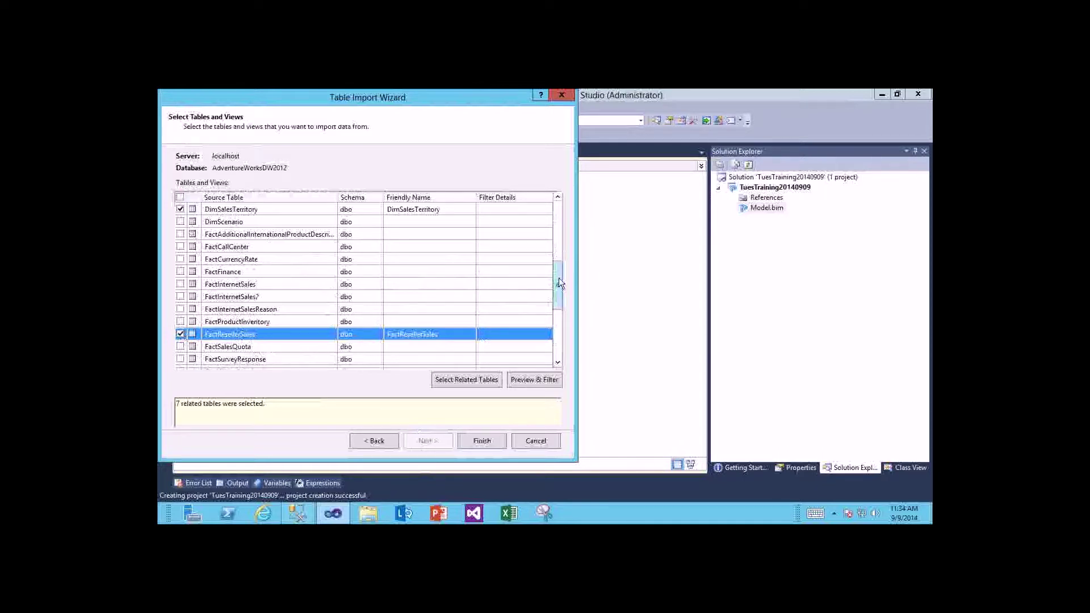
{"action": "scroll", "coordinate": [558, 280], "scroll_direction": "up", "scroll_amount": 4}
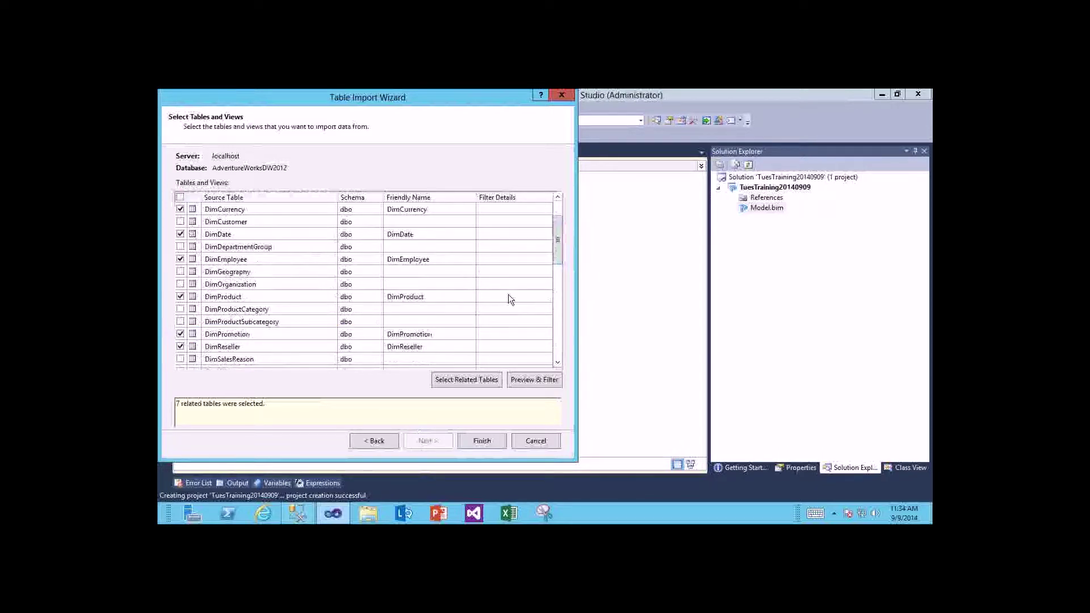
{"action": "left_click_drag", "start_coordinate": [556, 237], "coordinate": [561, 313]}
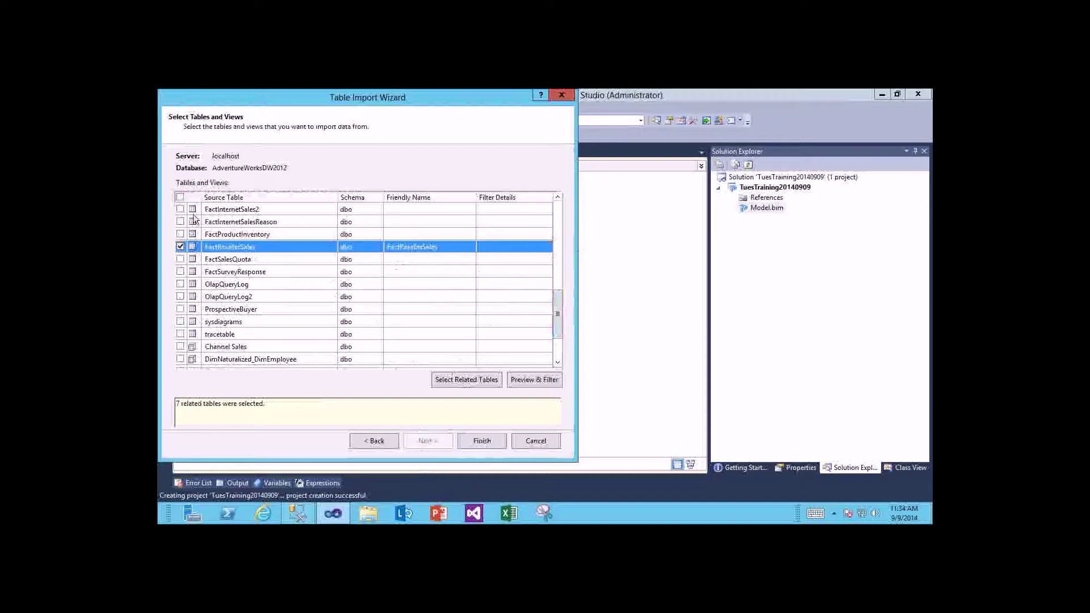
Clear all table selections and reselect only FactResellerSales with its related tables
{"action": "left_click", "coordinate": [179, 197]}
{"action": "left_click", "coordinate": [179, 197]}
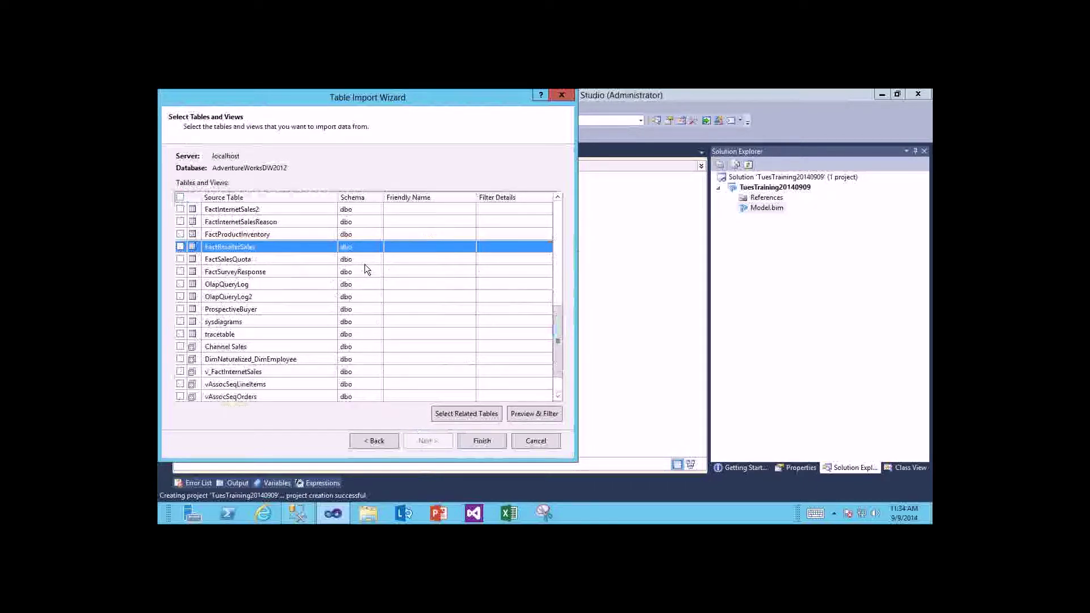
{"action": "left_click", "coordinate": [180, 248]}
{"action": "left_click", "coordinate": [452, 414]}
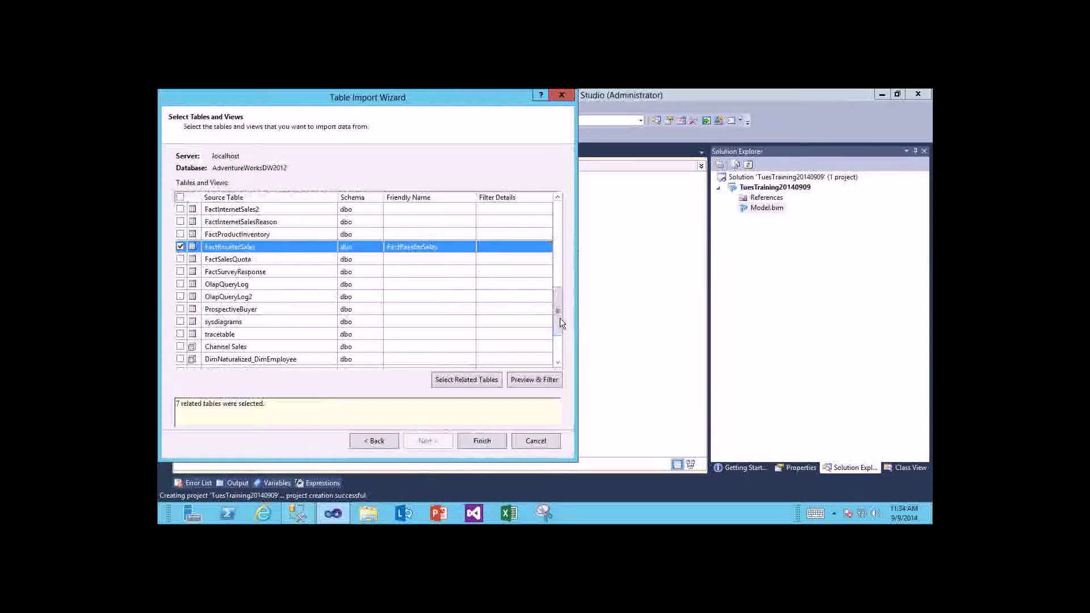
Review the selected related tables and exclude DimCurrency from the import
{"action": "left_click_drag", "start_coordinate": [559, 322], "coordinate": [558, 280]}
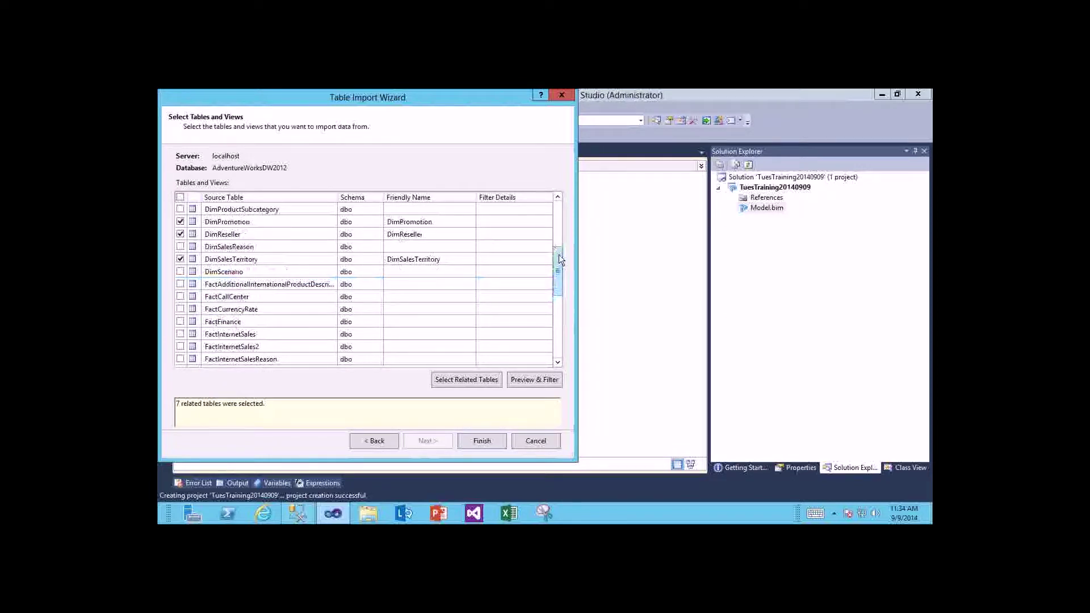
{"action": "scroll", "coordinate": [412, 299], "scroll_direction": "up", "scroll_amount": 2}
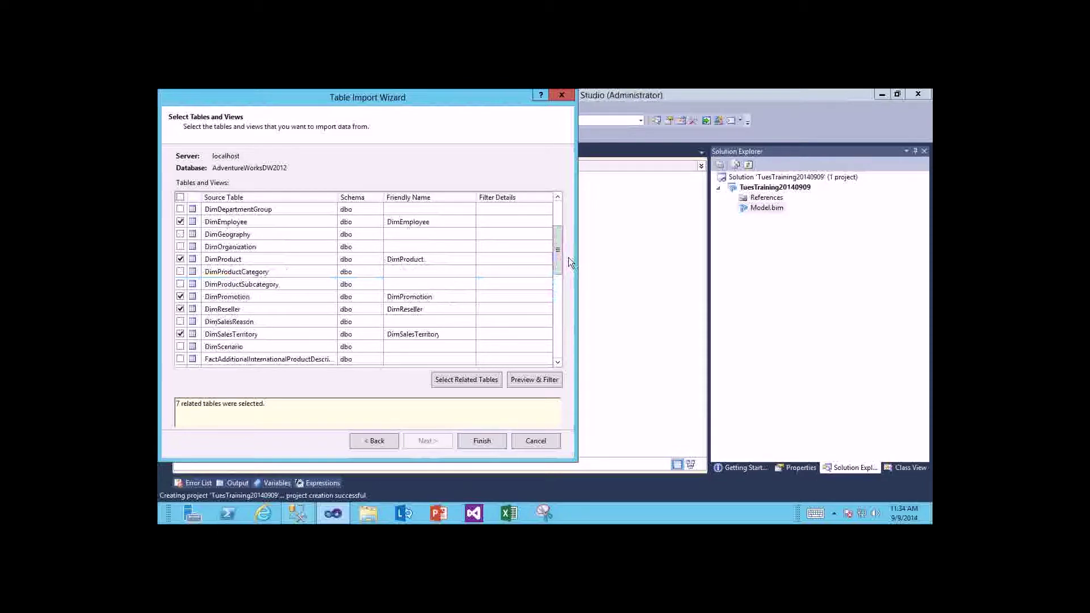
{"action": "scroll", "coordinate": [421, 275], "scroll_direction": "up", "scroll_amount": 2}
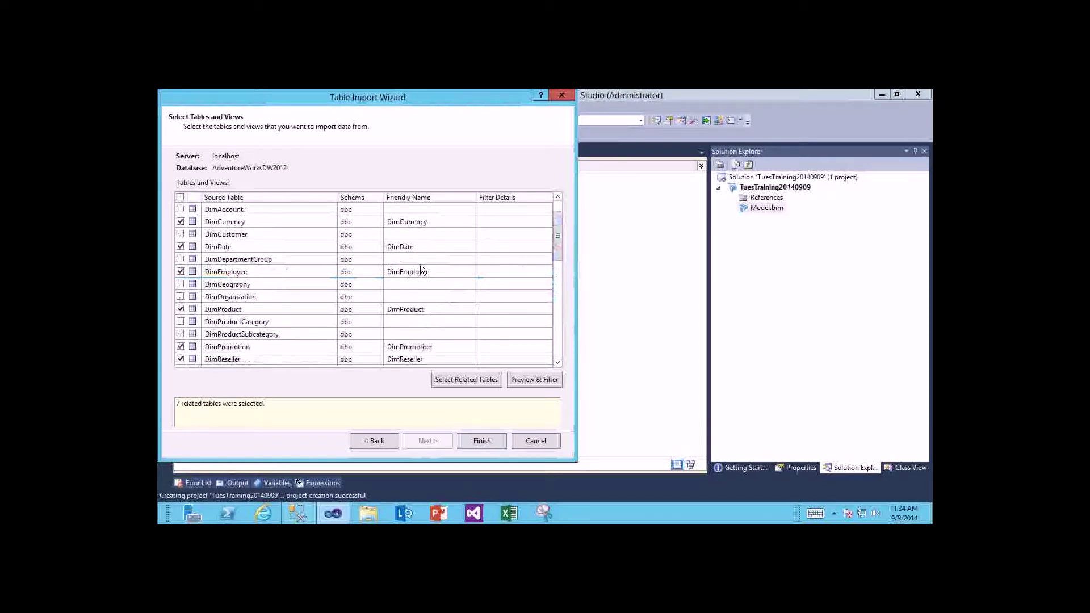
{"action": "scroll", "coordinate": [559, 226], "scroll_direction": "up", "scroll_amount": 1}
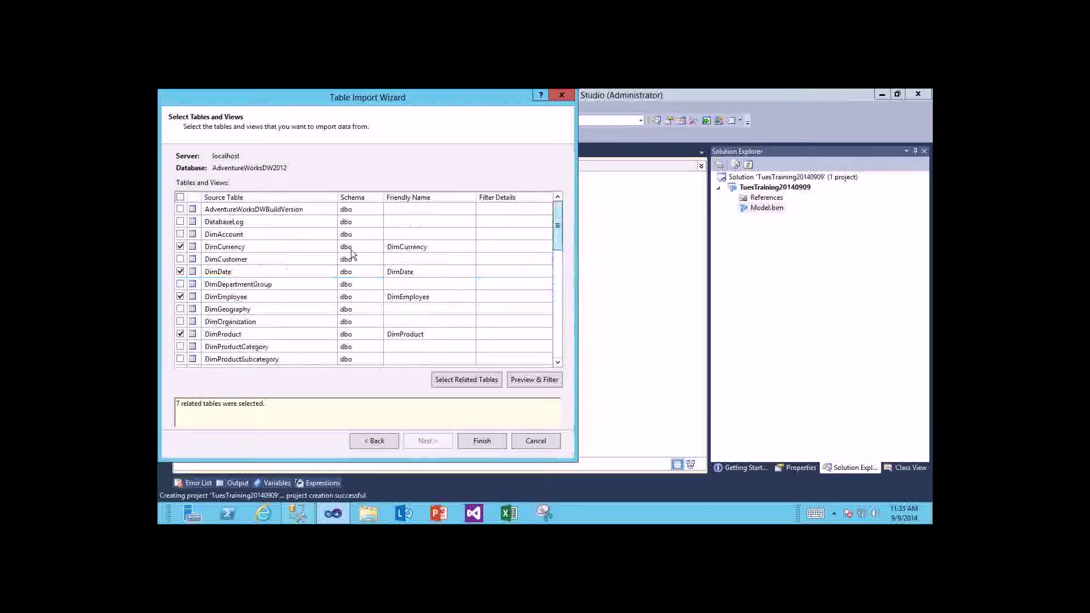
{"action": "left_click", "coordinate": [180, 246]}
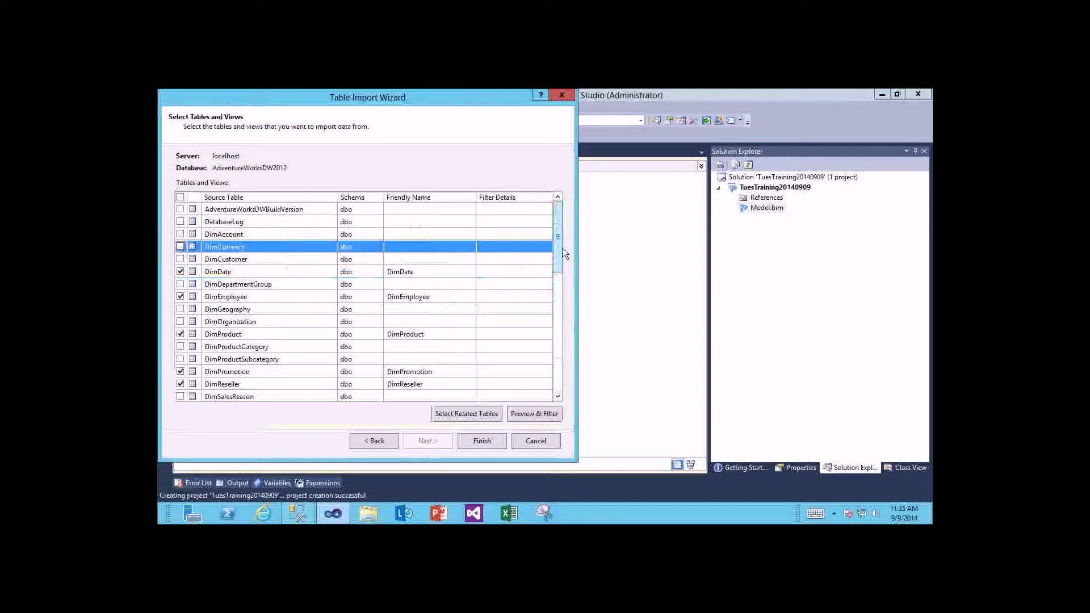
Set the friendly name of the DimSalesTerritory table to SalesTerritory
{"action": "left_click_drag", "start_coordinate": [563, 248], "coordinate": [560, 309]}
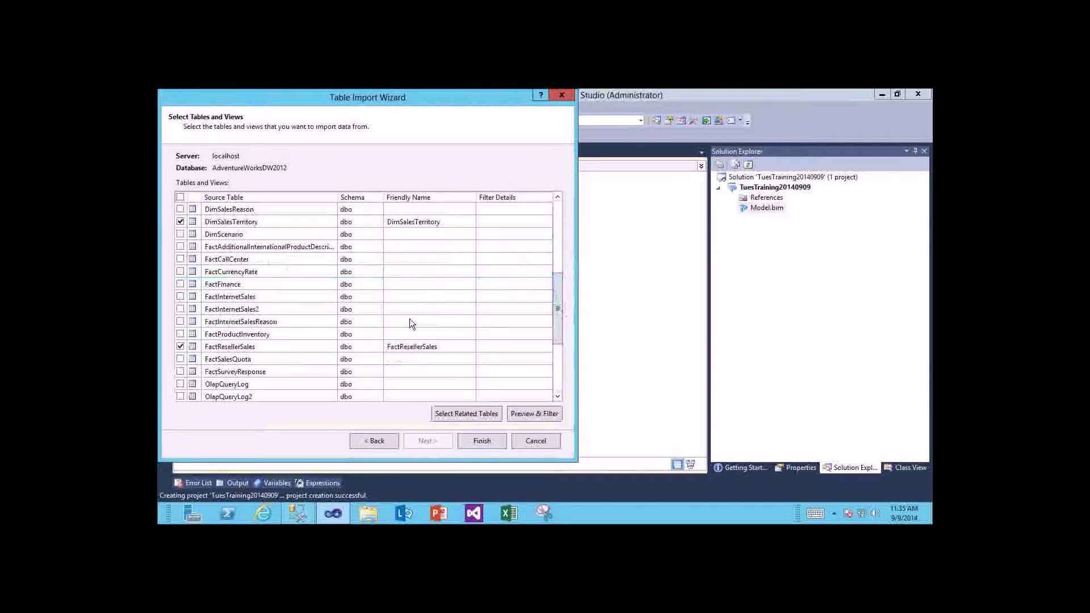
{"action": "left_click", "coordinate": [445, 348]}
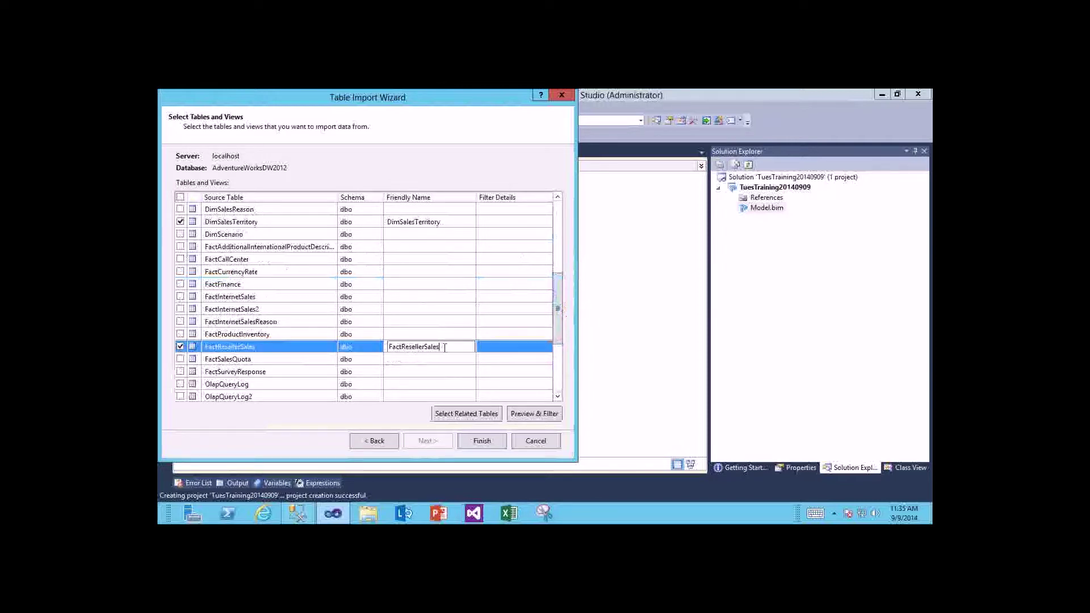
{"action": "double_click", "coordinate": [445, 347]}
{"action": "left_click", "coordinate": [406, 348]}
{"action": "left_click", "coordinate": [401, 222]}
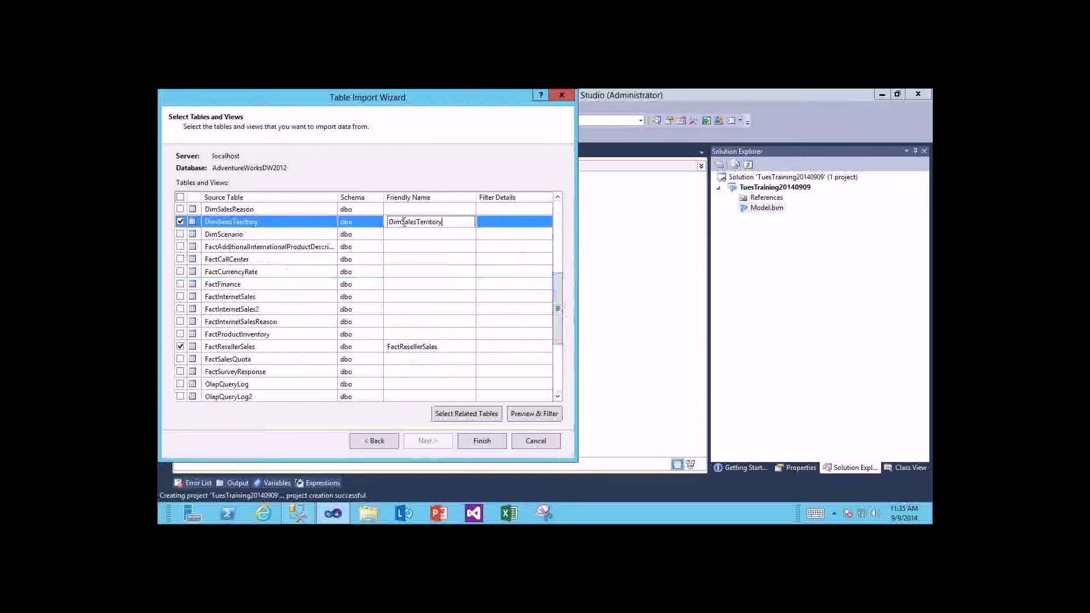
{"action": "key", "text": "shift+Home"}
Set the friendly name of the FactResellerSales table to ResellerSales
{"action": "left_click", "coordinate": [406, 348]}
{"action": "left_click", "coordinate": [402, 346]}
{"action": "key", "text": "shift+Home"}
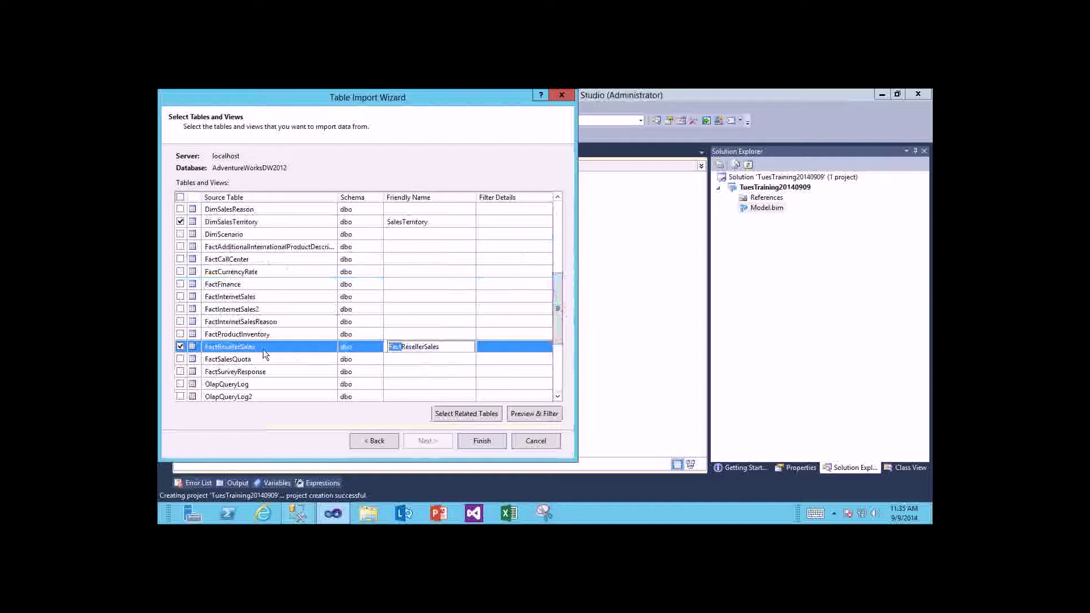
{"action": "key", "text": "Delete"}
Set the friendly names of DimReseller and DimPromotion to Reseller and Promotion
{"action": "scroll", "coordinate": [441, 278], "scroll_direction": "up", "scroll_amount": 2}
{"action": "left_click", "coordinate": [402, 272]}
{"action": "left_click", "coordinate": [402, 272]}
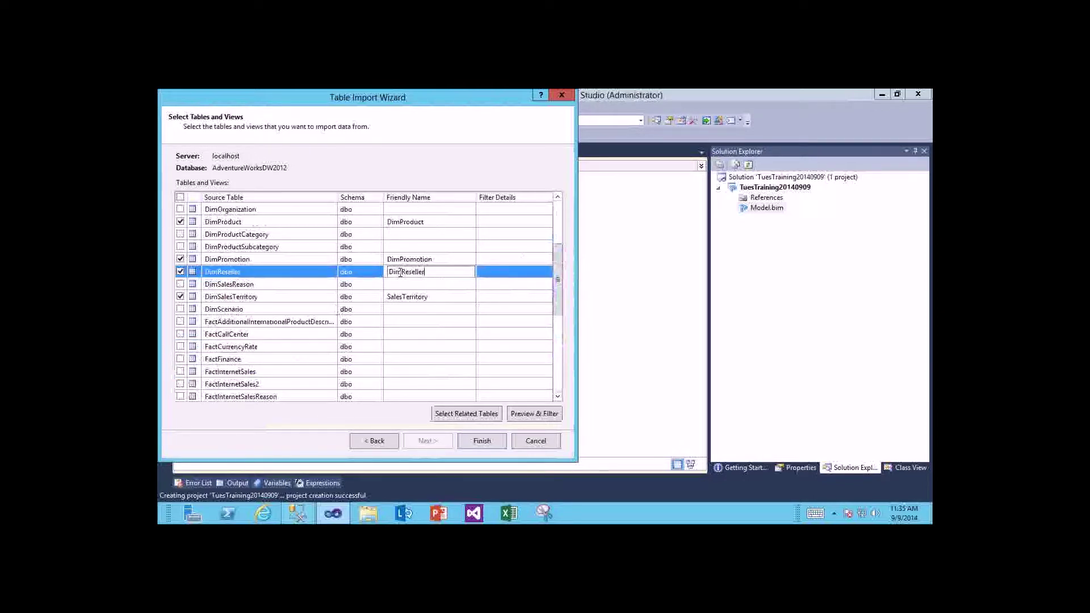
{"action": "key", "text": "shift+Home"}
{"action": "key", "text": "Delete"}
{"action": "left_click", "coordinate": [402, 260]}
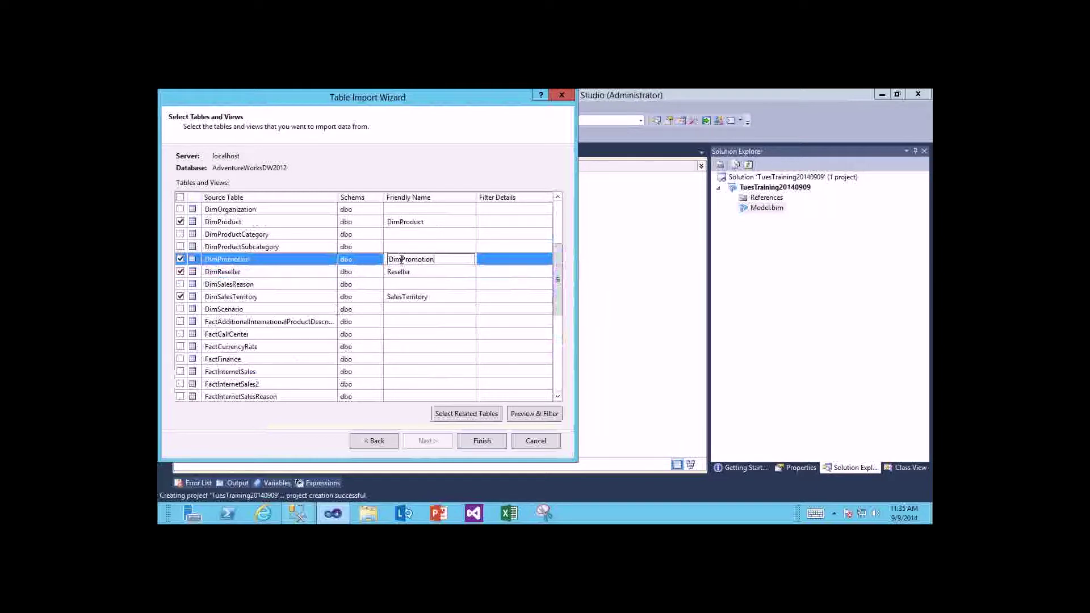
Set the friendly names of DimProduct and DimEmployee to Product and Employee
{"action": "left_click_drag", "start_coordinate": [558, 270], "coordinate": [559, 236]}
{"action": "left_click", "coordinate": [402, 322]}
{"action": "key", "text": "shift+Home"}
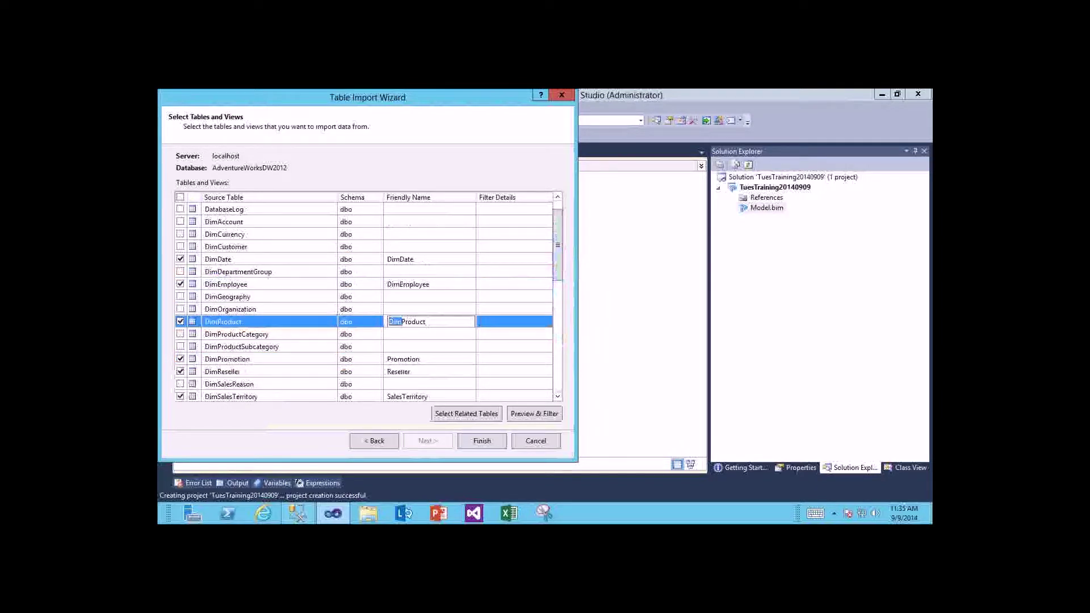
{"action": "left_click", "coordinate": [399, 290]}
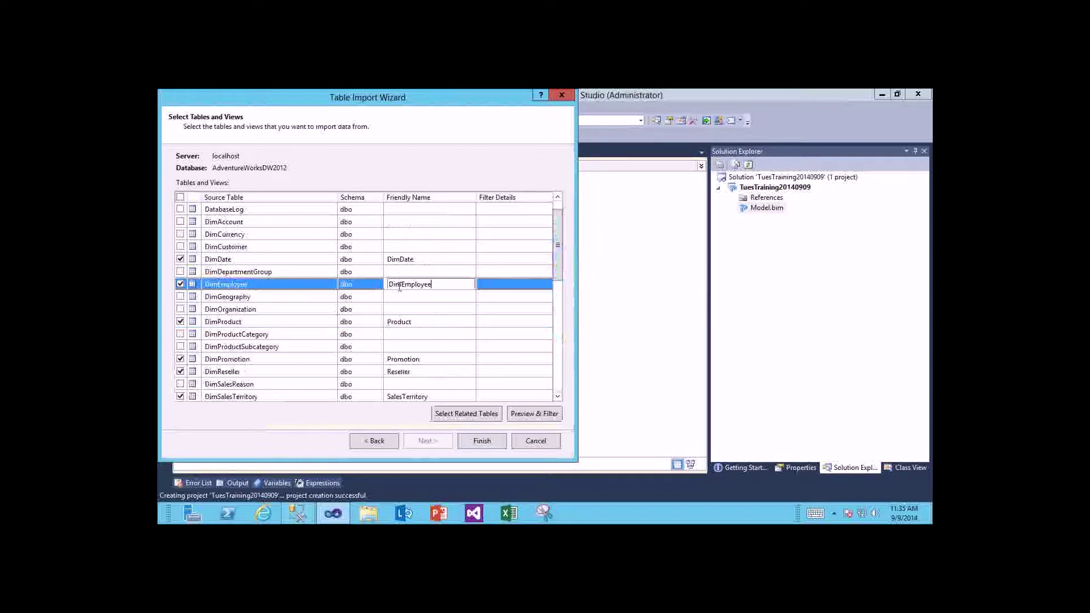
{"action": "key", "text": "shift+Home"}
{"action": "key", "text": "Delete"}
Set the friendly name of DimDate to Date and widen the import wizard window
{"action": "left_click", "coordinate": [398, 259]}
{"action": "key", "text": "shift+Home"}
{"action": "key", "text": "Delete"}
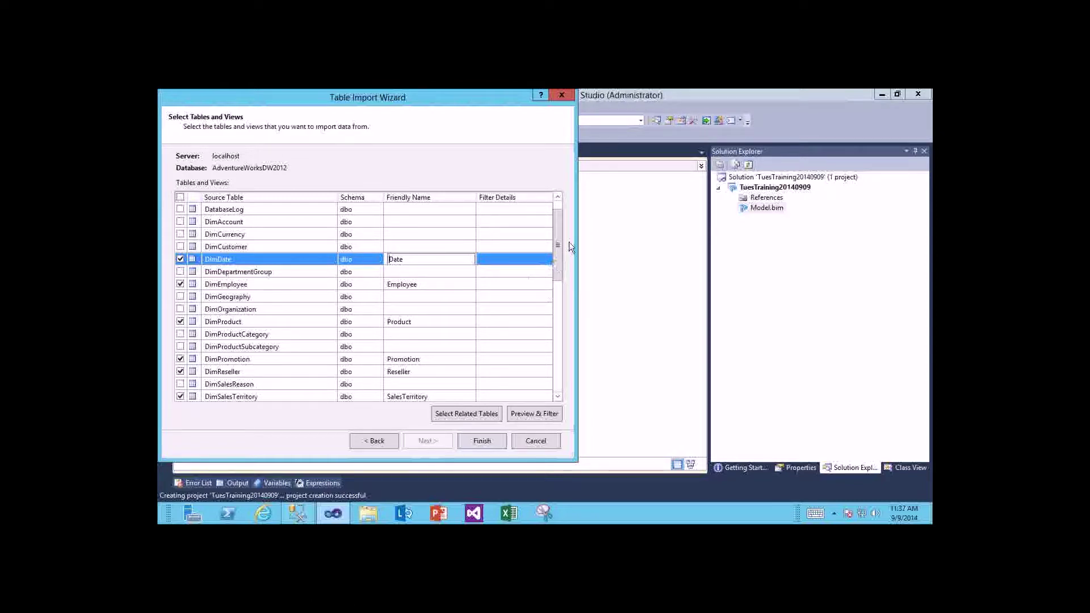
{"action": "mouse_move", "coordinate": [558, 234]}
{"action": "left_mouse_down"}
{"action": "mouse_move", "coordinate": [559, 285]}
{"action": "mouse_move", "coordinate": [518, 308]}
{"action": "mouse_move", "coordinate": [558, 316]}
{"action": "mouse_move", "coordinate": [553, 247]}
{"action": "left_mouse_up"}
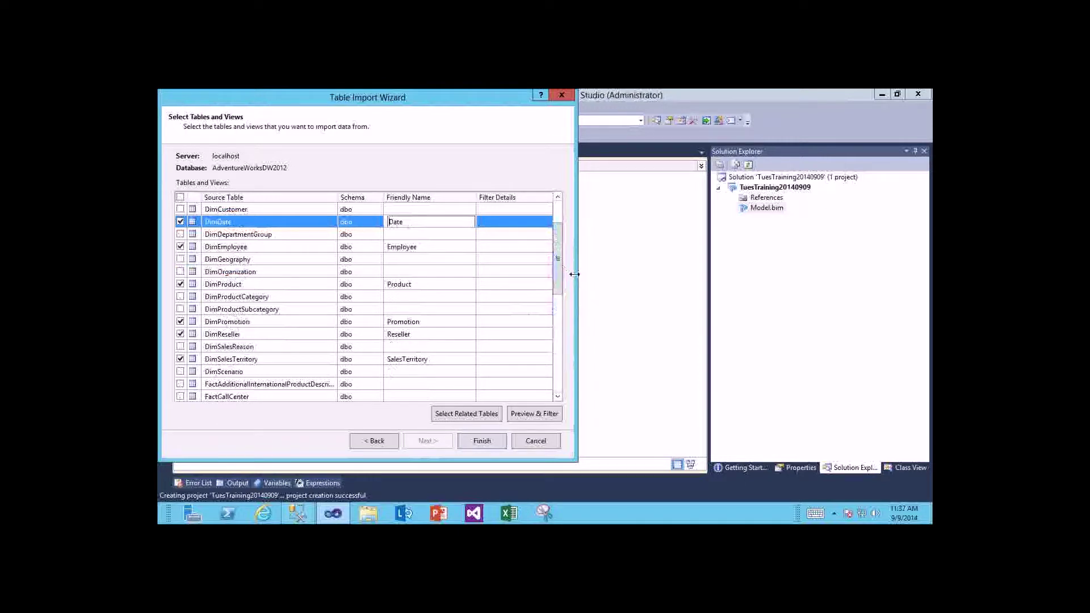
{"action": "left_click_drag", "start_coordinate": [577, 274], "coordinate": [694, 274]}
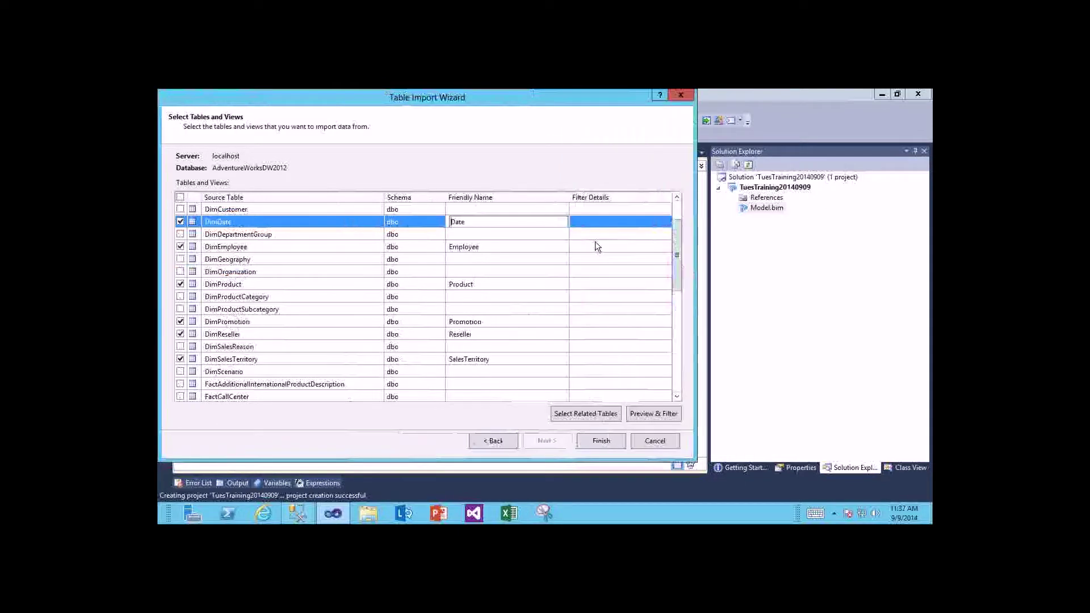
{"action": "left_click", "coordinate": [609, 220]}
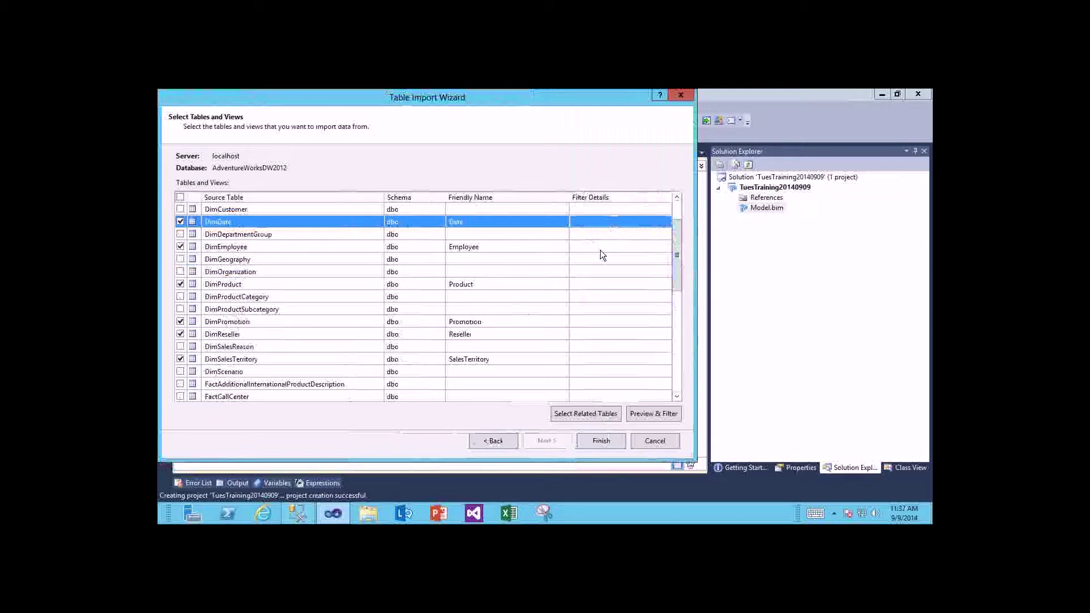
Open the preview and filter view for FactResellerSales and reposition its window so all of it is in view
{"action": "left_click_drag", "start_coordinate": [676, 243], "coordinate": [669, 298]}
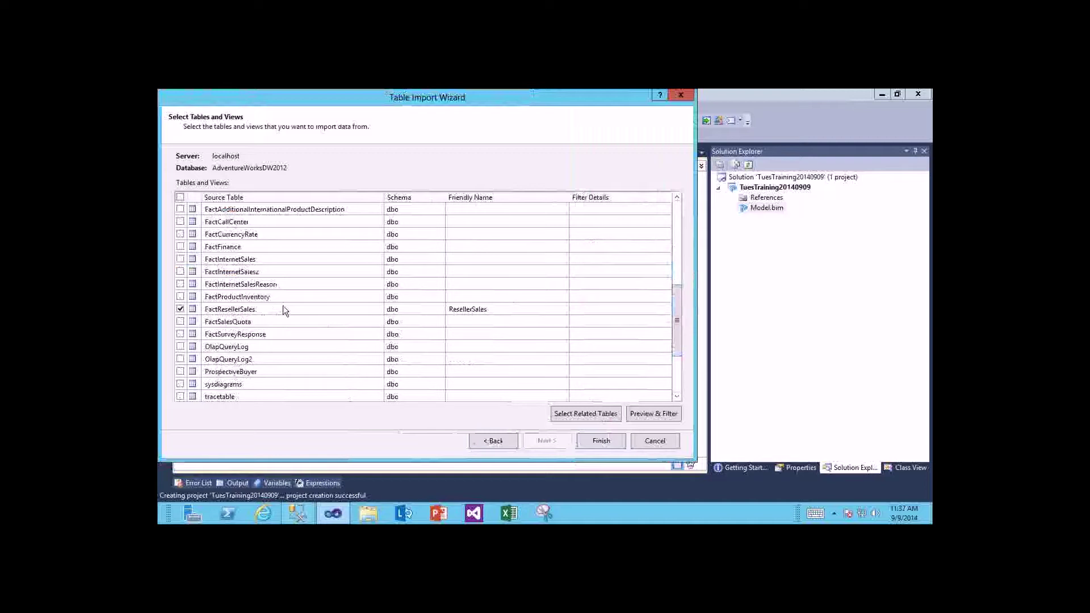
{"action": "left_click", "coordinate": [605, 309]}
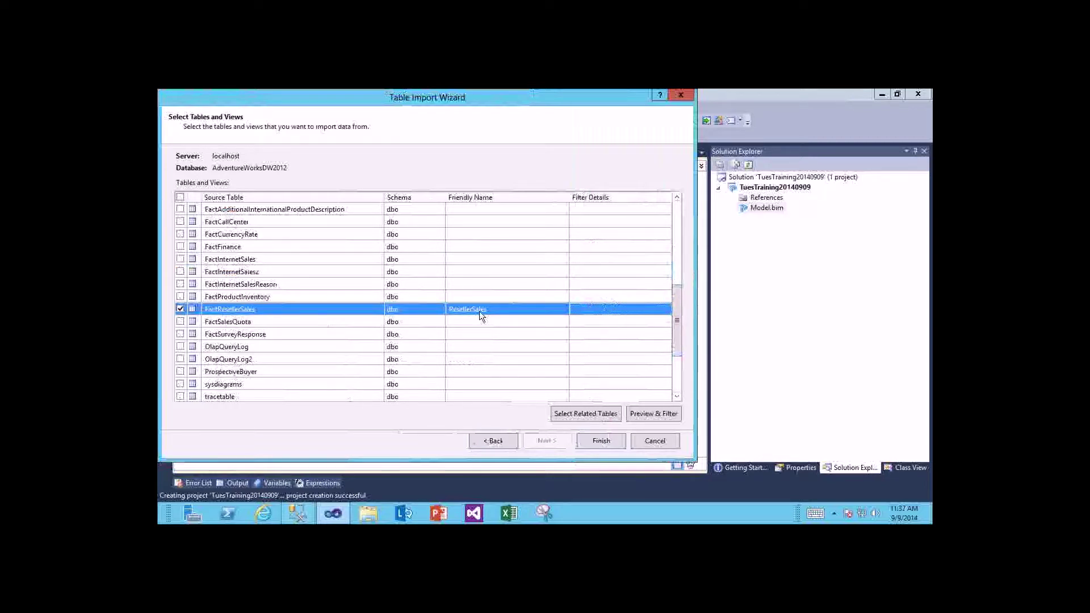
{"action": "left_click", "coordinate": [658, 413]}
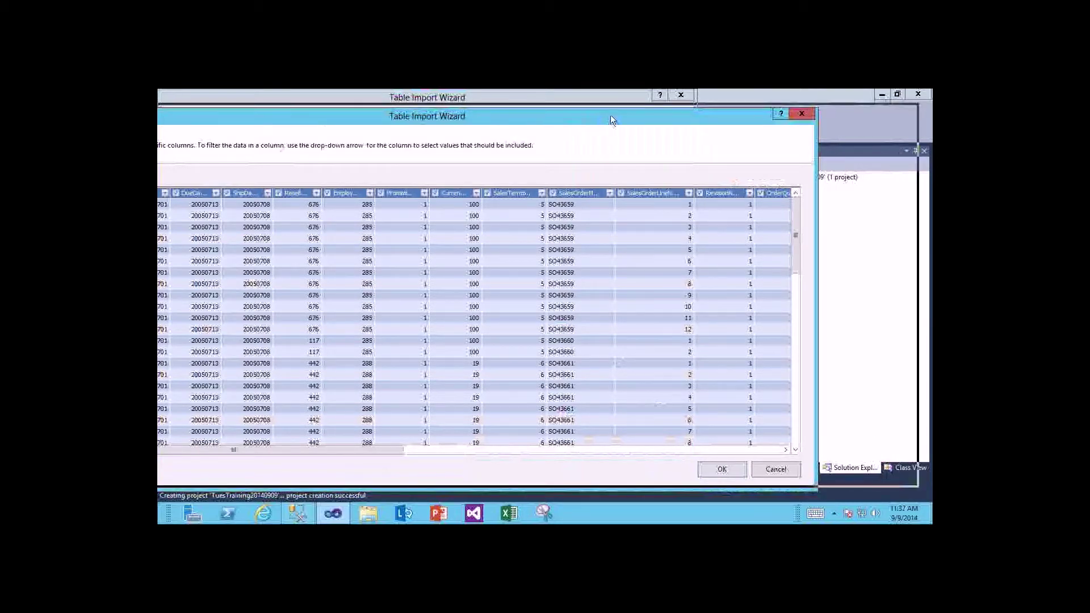
{"action": "left_click_drag", "start_coordinate": [413, 115], "coordinate": [422, 110]}
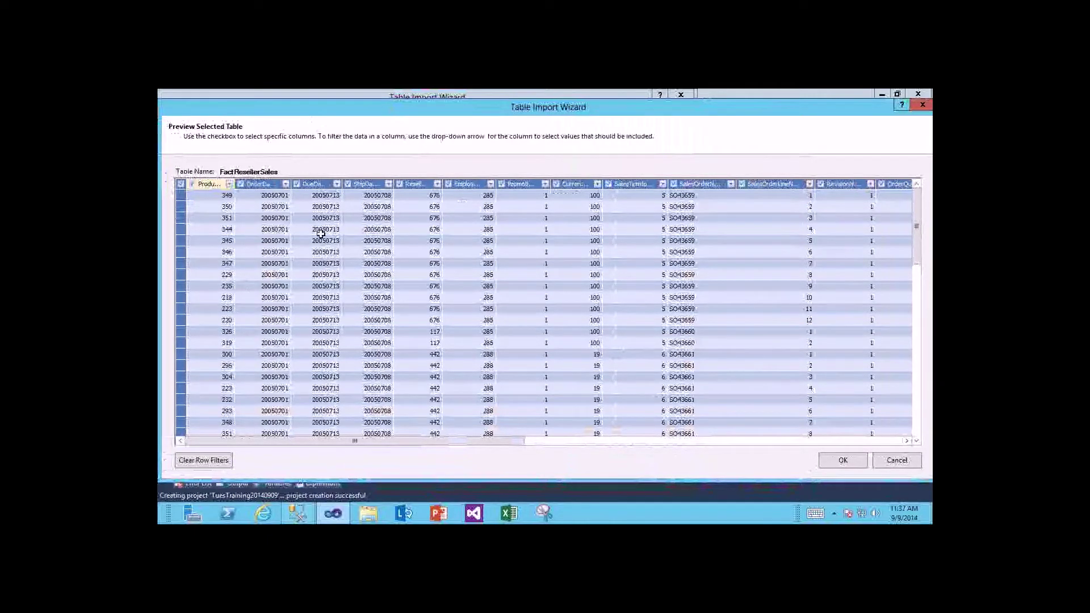
Filter OrderDateKey in FactResellerSales to values between 20050101 and 20141231, and check the applied filter
{"action": "left_click", "coordinate": [285, 185]}
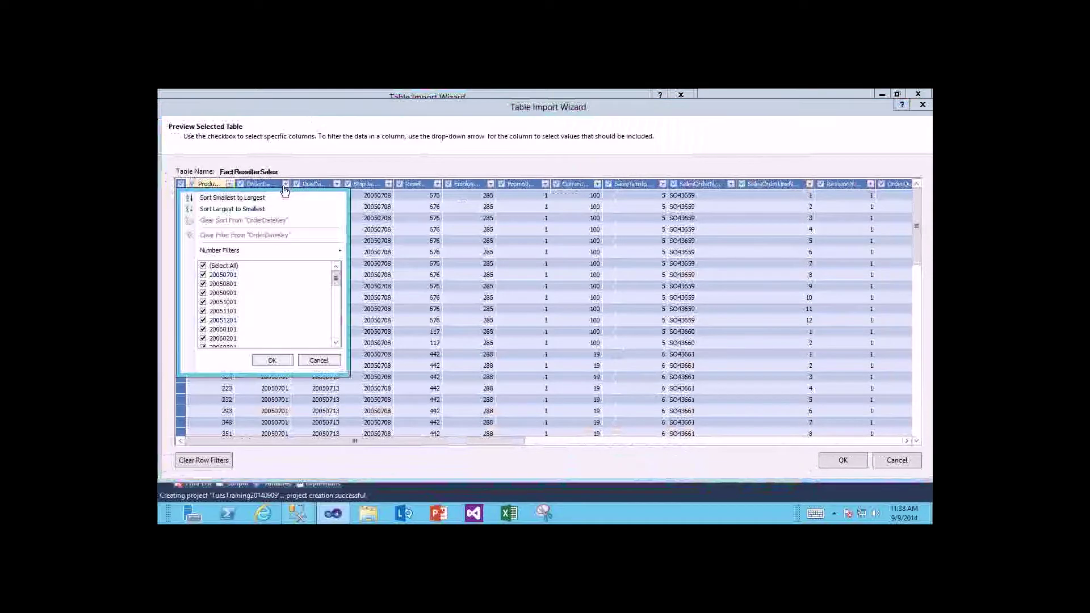
{"action": "left_click", "coordinate": [262, 252]}
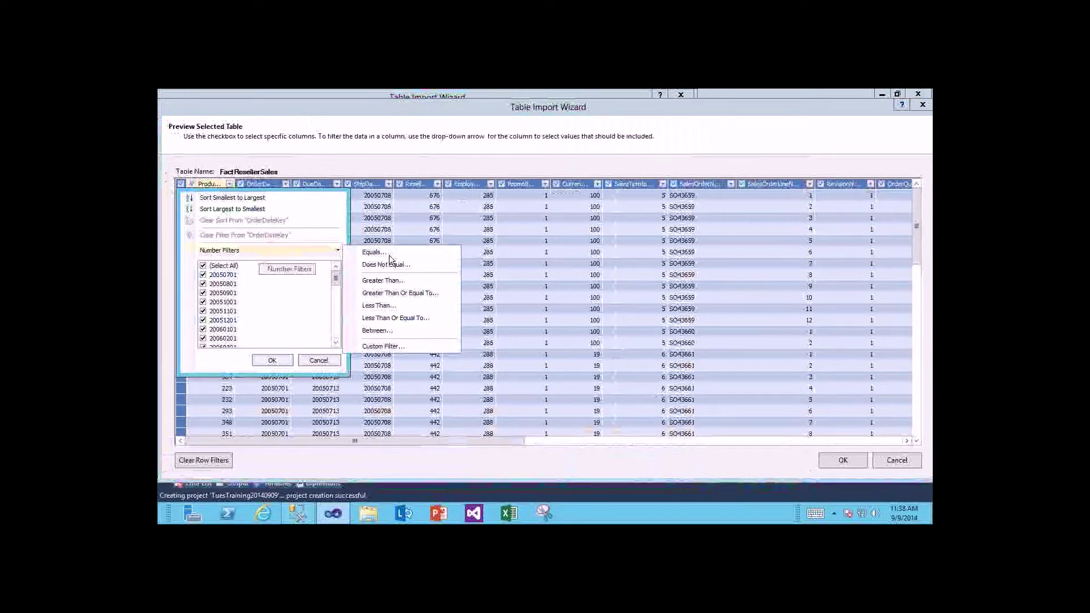
{"action": "left_click", "coordinate": [279, 248]}
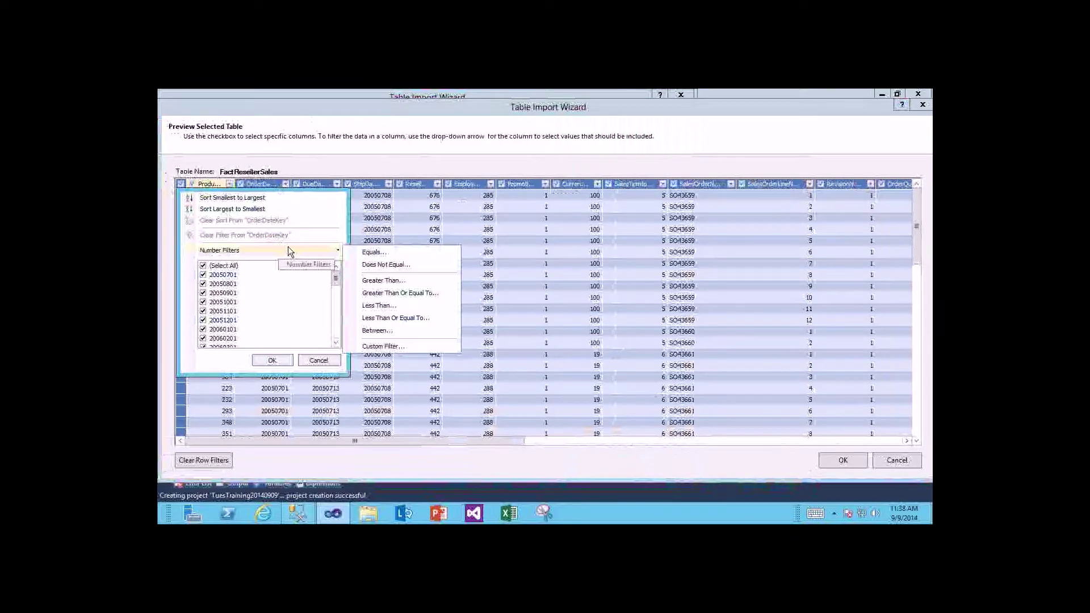
{"action": "left_click", "coordinate": [377, 331]}
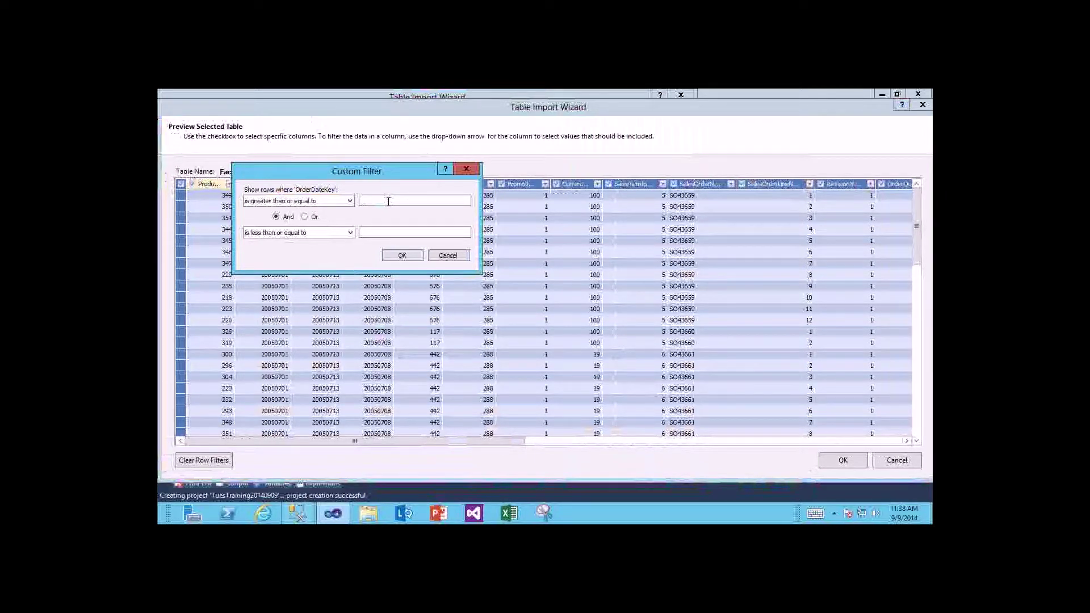
{"action": "type", "text": "20050101"}
{"action": "left_click", "coordinate": [398, 233]}
{"action": "type", "text": "20141231"}
{"action": "left_click", "coordinate": [396, 254]}
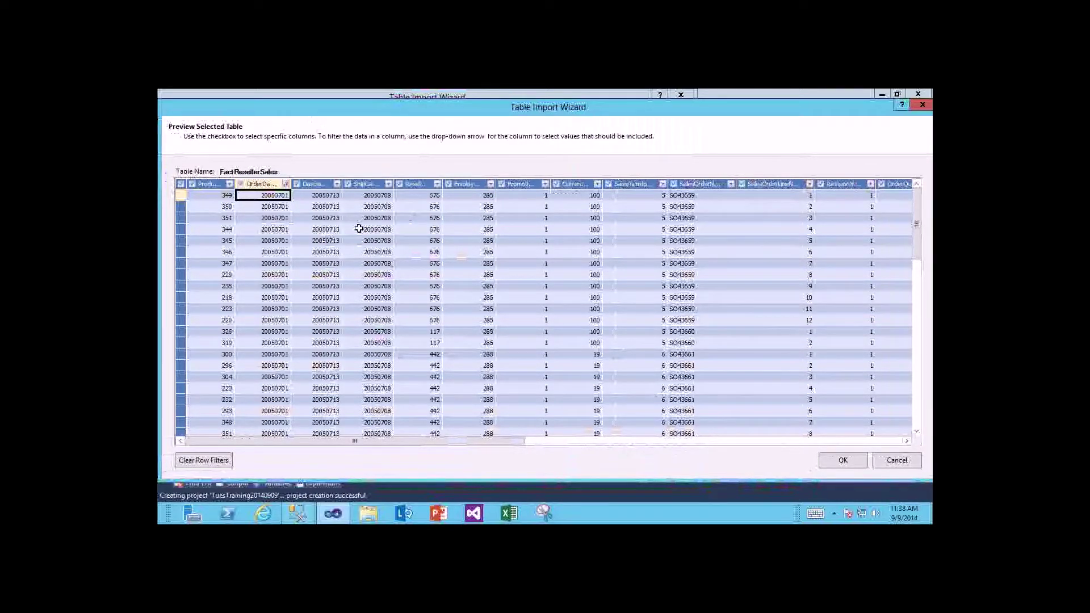
{"action": "left_click", "coordinate": [285, 184]}
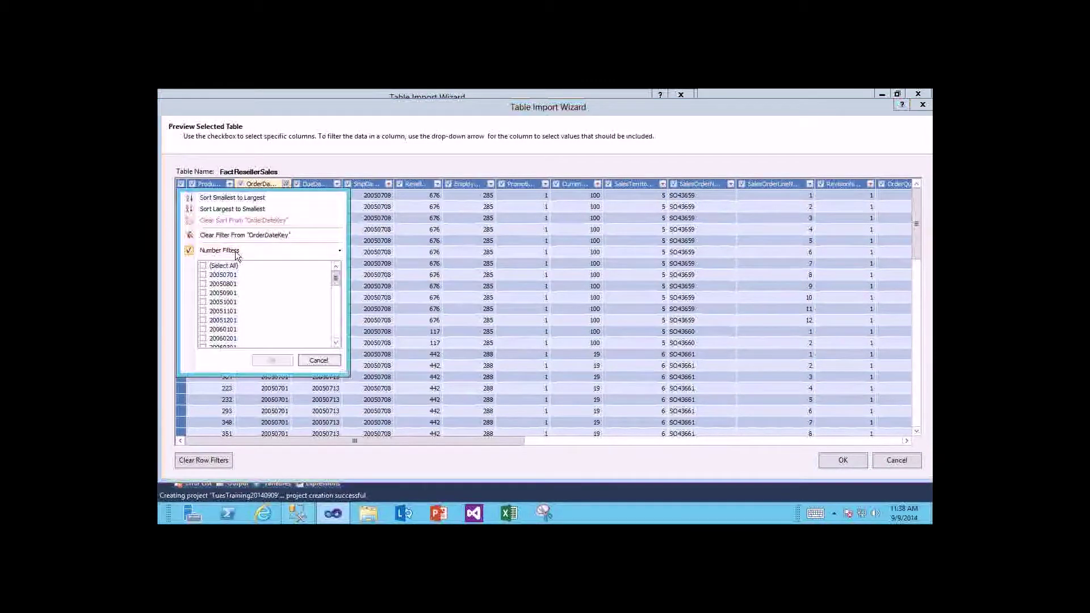
{"action": "left_click", "coordinate": [318, 360]}
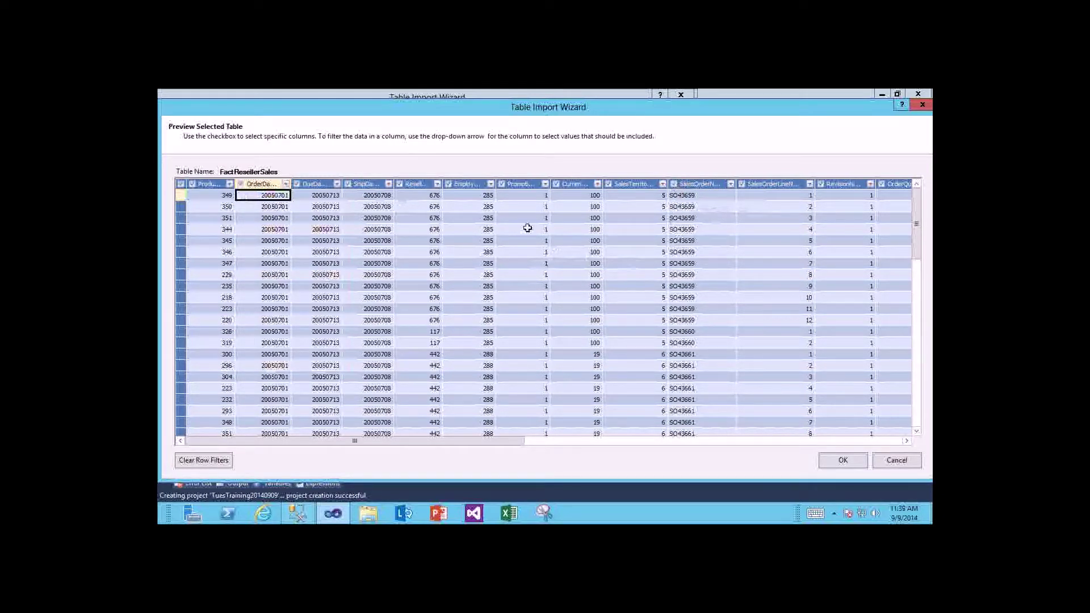
Widen the truncated key, discount and cost columns in the FactResellerSales preview to read their names, and accept the filtered table
{"action": "left_click", "coordinate": [540, 185]}
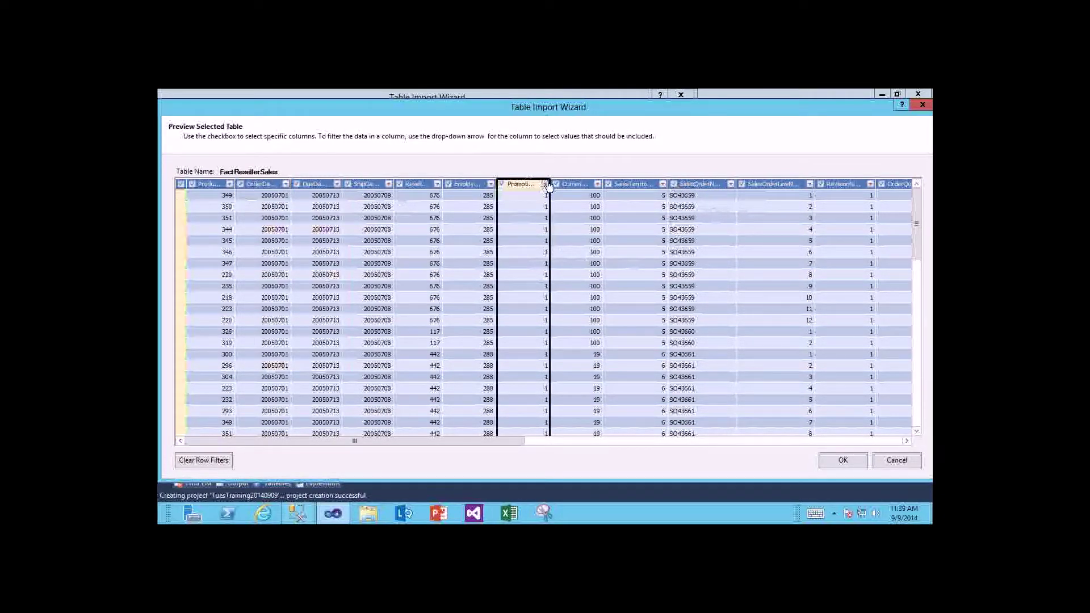
{"action": "left_click_drag", "start_coordinate": [549, 185], "coordinate": [685, 185]}
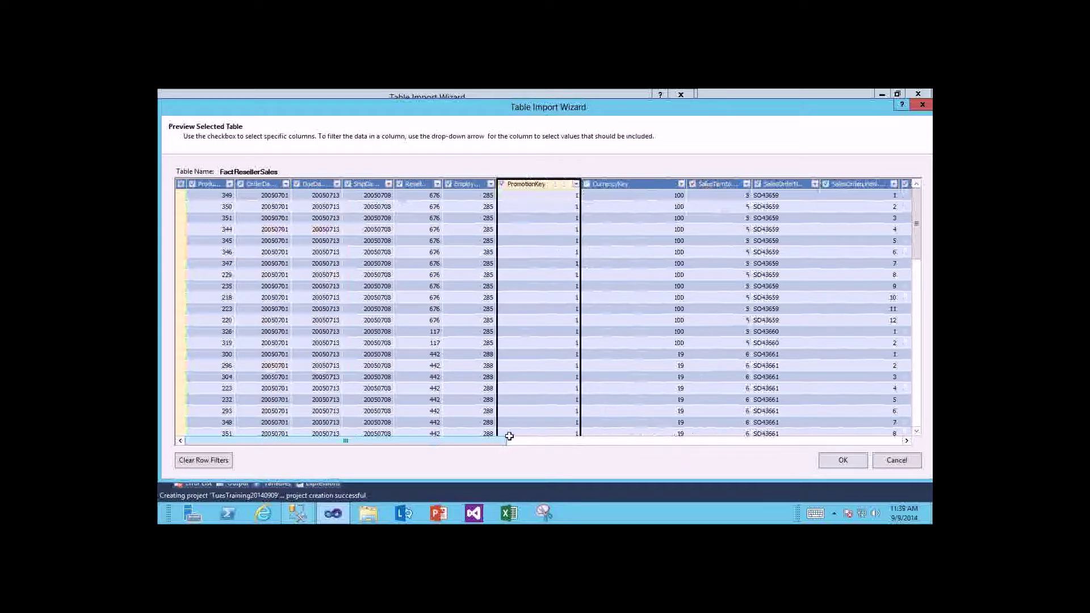
{"action": "left_click", "coordinate": [572, 443]}
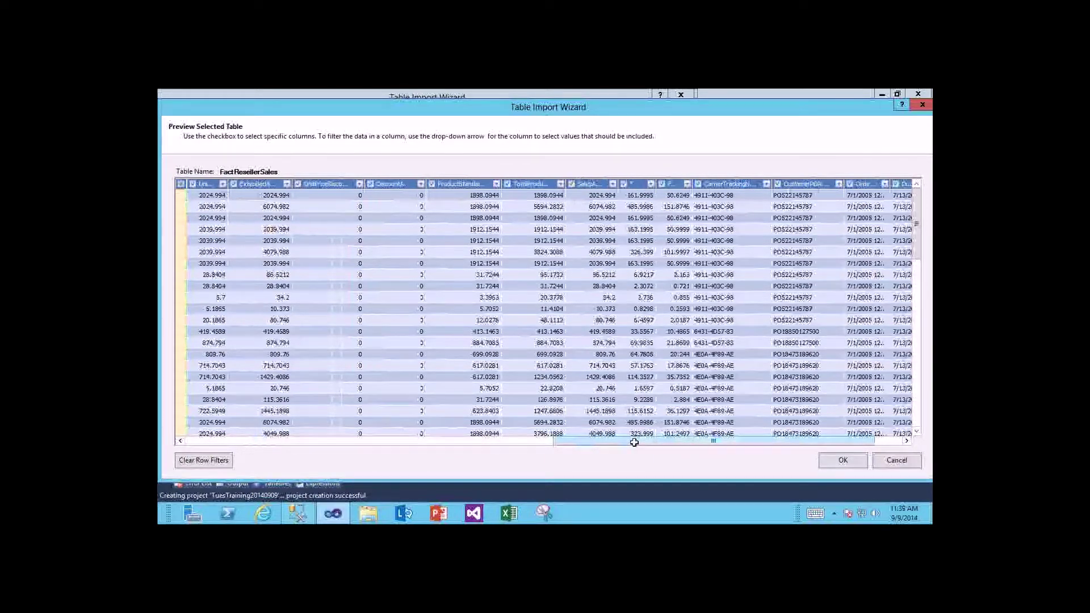
{"action": "left_click_drag", "start_coordinate": [634, 442], "coordinate": [662, 442]}
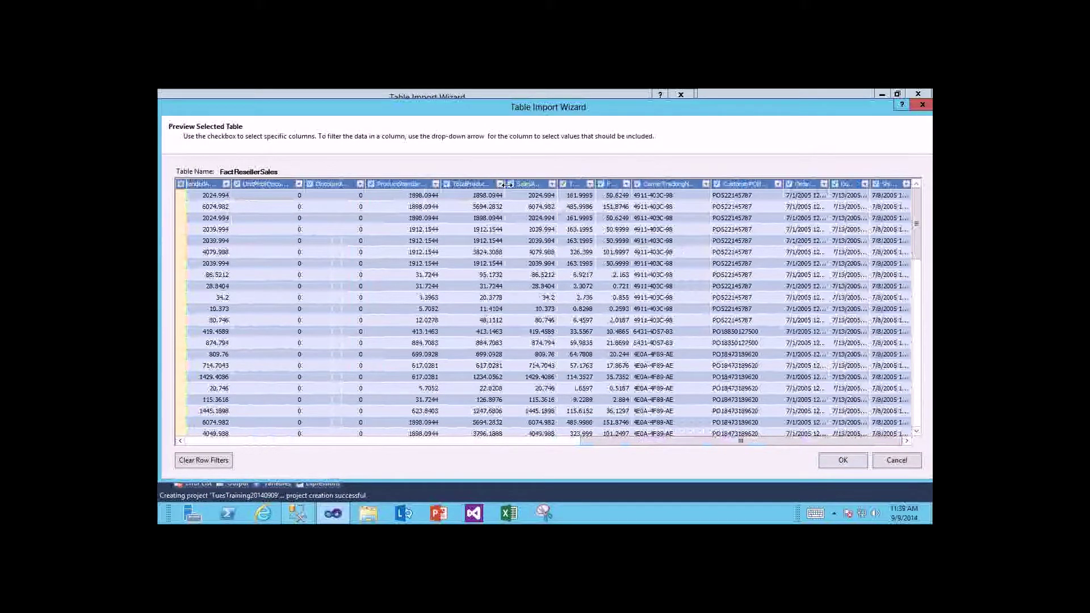
{"action": "left_click_drag", "start_coordinate": [507, 184], "coordinate": [556, 184]}
{"action": "left_click_drag", "start_coordinate": [441, 185], "coordinate": [490, 185]}
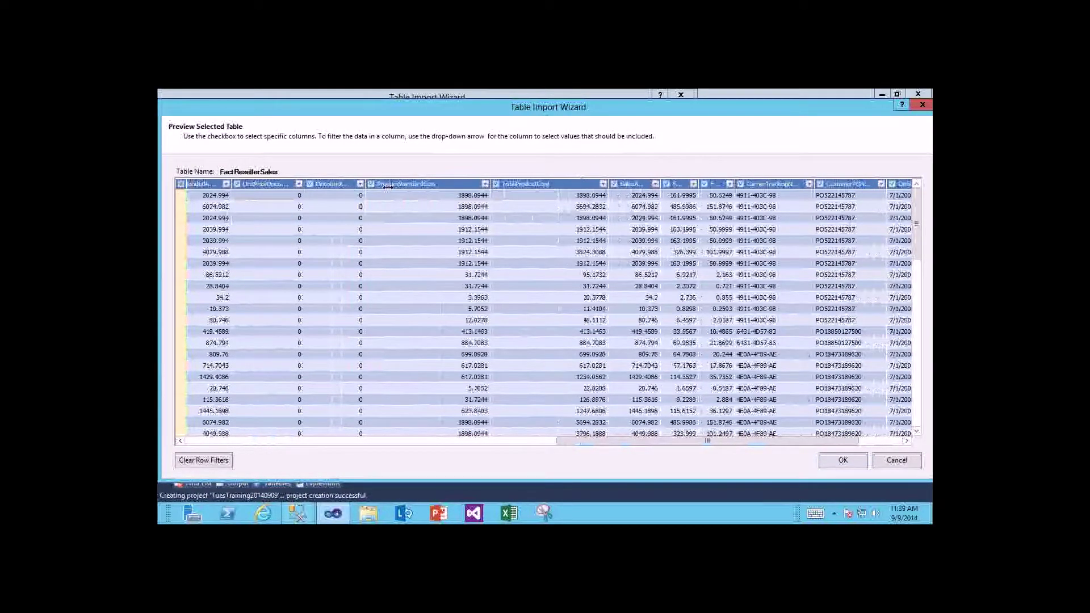
{"action": "left_click_drag", "start_coordinate": [364, 184], "coordinate": [408, 184]}
{"action": "left_click_drag", "start_coordinate": [305, 185], "coordinate": [354, 185]}
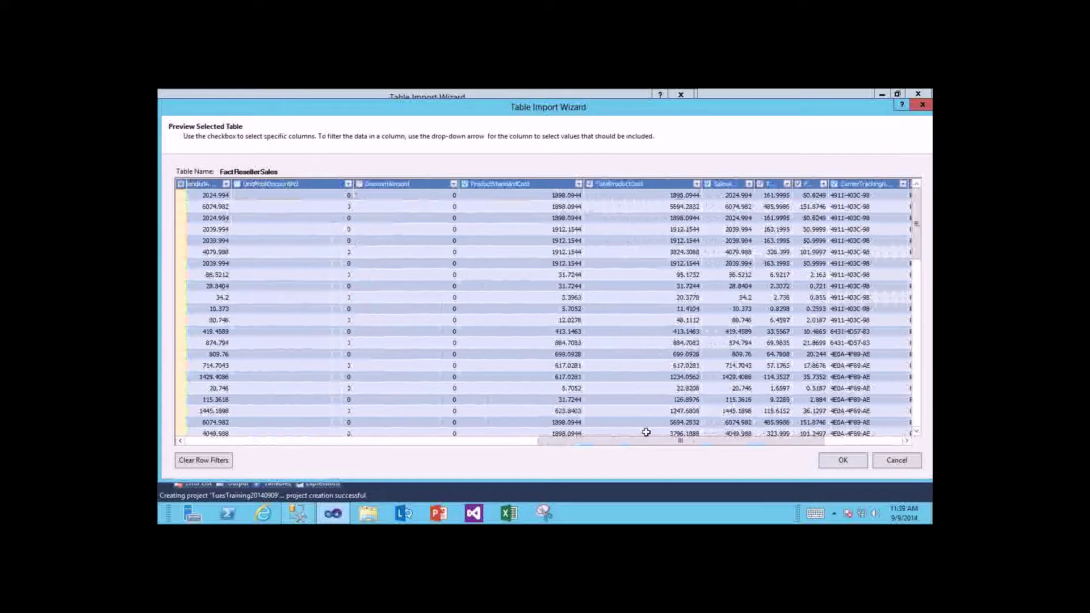
{"action": "left_click", "coordinate": [842, 460]}
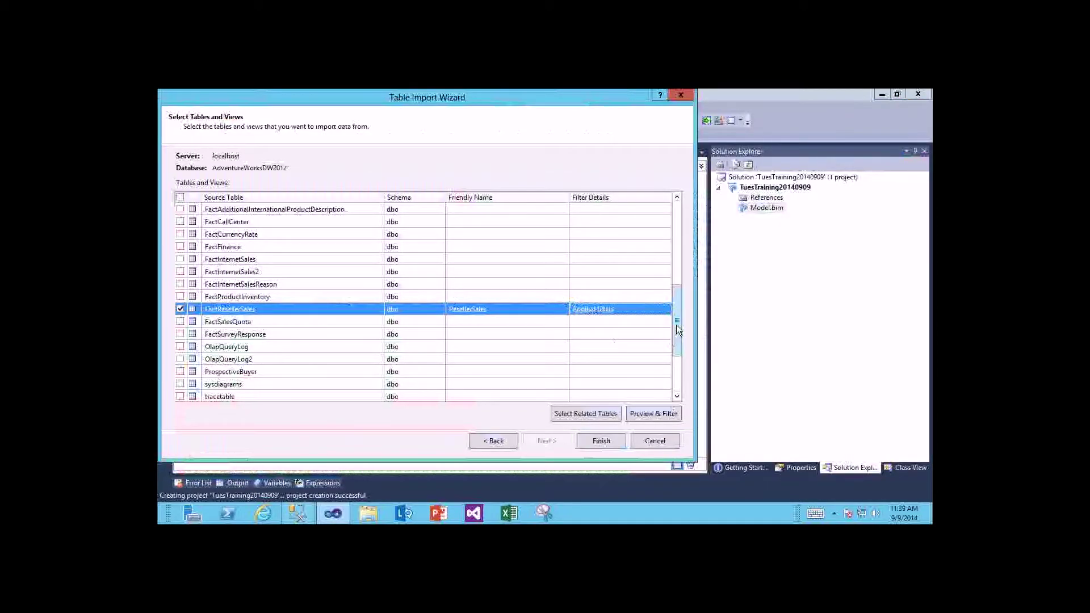
Open the preview and filter view for the DimProduct table and move its window to show the first columns
{"action": "left_click_drag", "start_coordinate": [676, 325], "coordinate": [676, 267]}
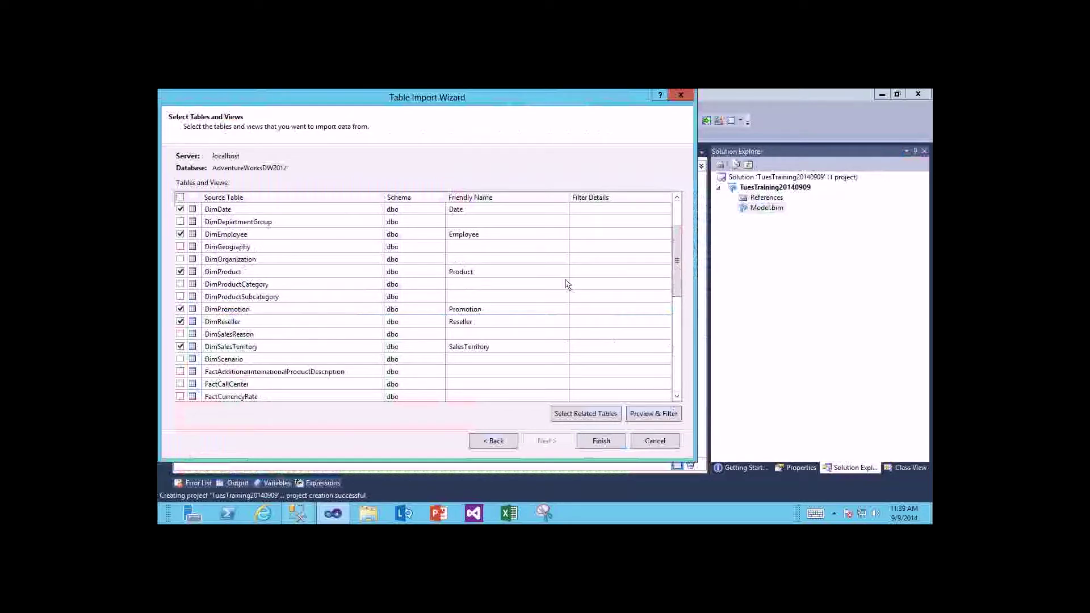
{"action": "left_click", "coordinate": [584, 275]}
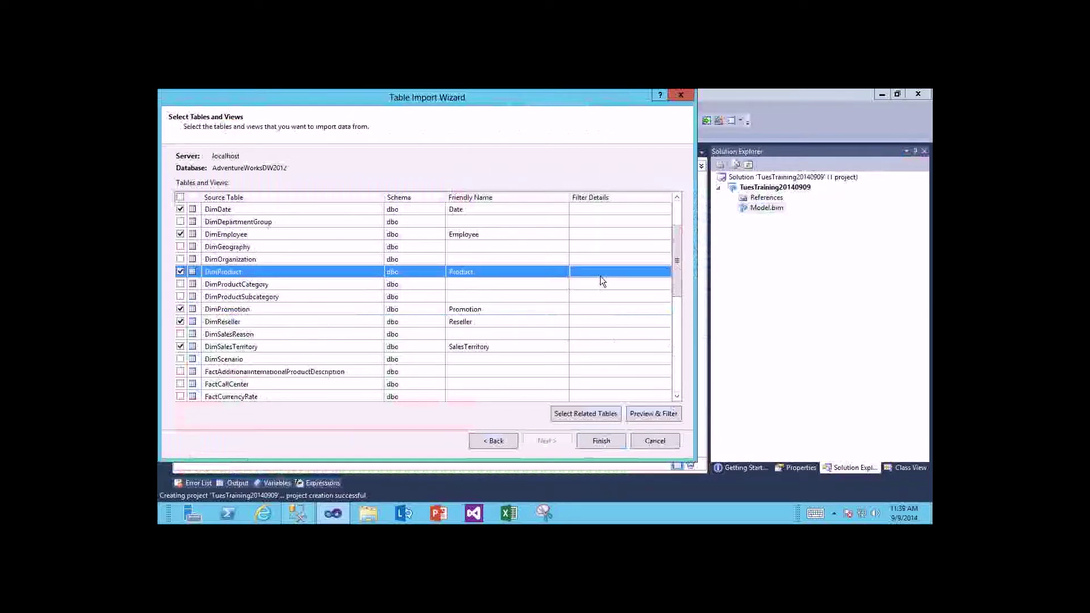
{"action": "left_click", "coordinate": [637, 414]}
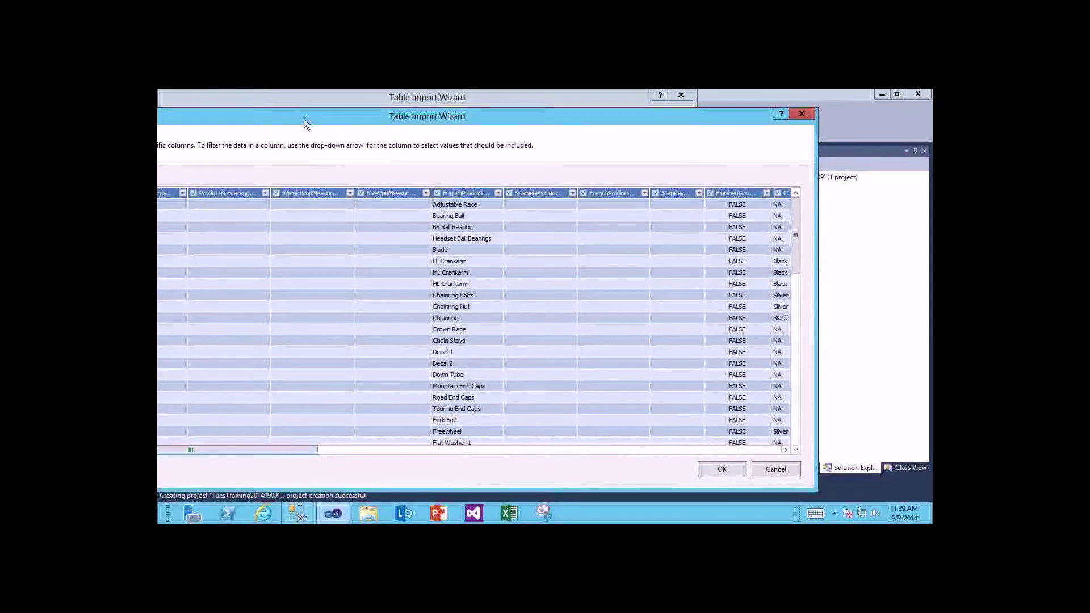
{"action": "left_click_drag", "start_coordinate": [304, 121], "coordinate": [460, 125]}
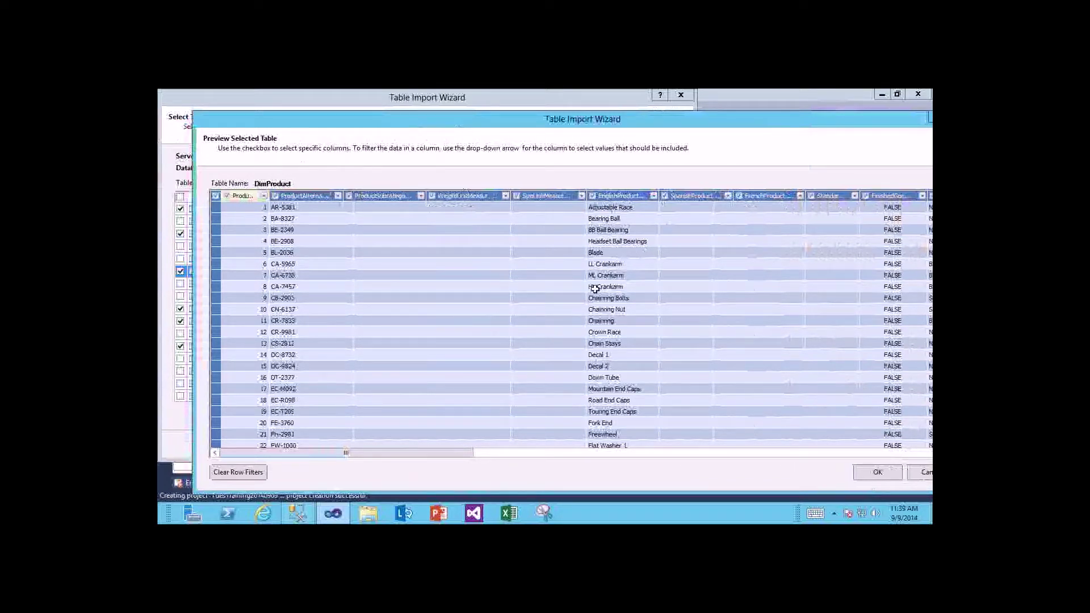
Exclude the Spanish and French product name columns from DimProduct, review the remaining columns and apply the column filter
{"action": "left_click", "coordinate": [665, 195]}
{"action": "left_click", "coordinate": [739, 195]}
{"action": "scroll", "coordinate": [528, 289], "scroll_direction": "right", "scroll_amount": 3}
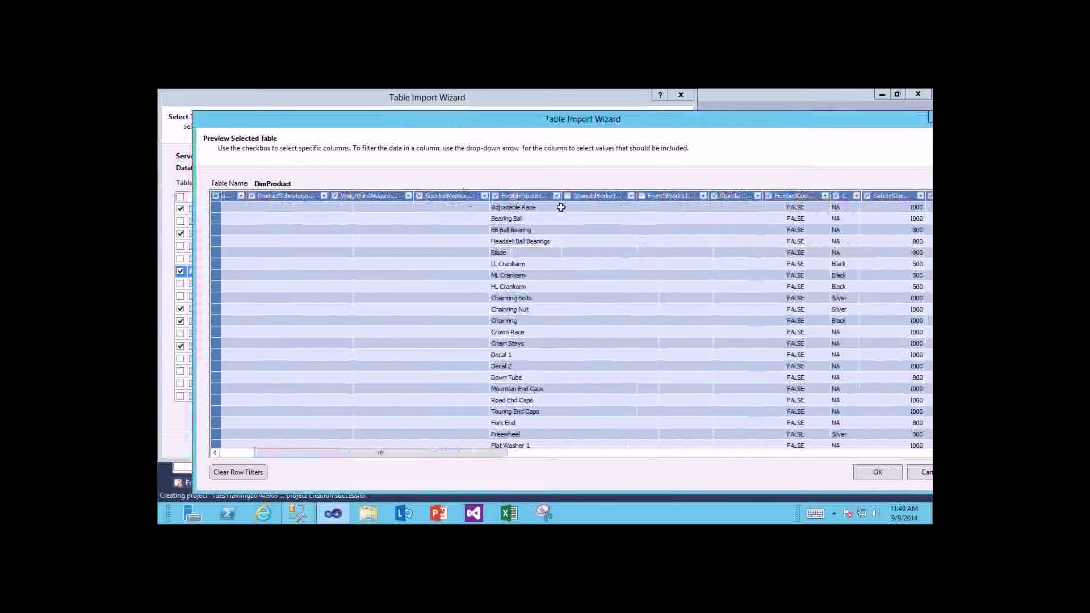
{"action": "left_click", "coordinate": [561, 455]}
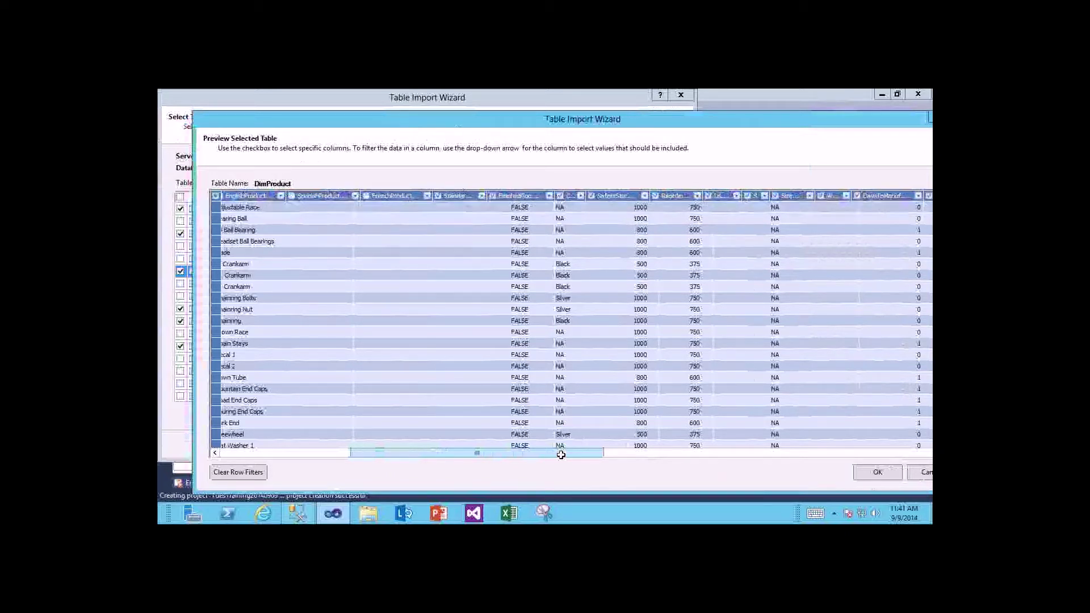
{"action": "left_click", "coordinate": [874, 472]}
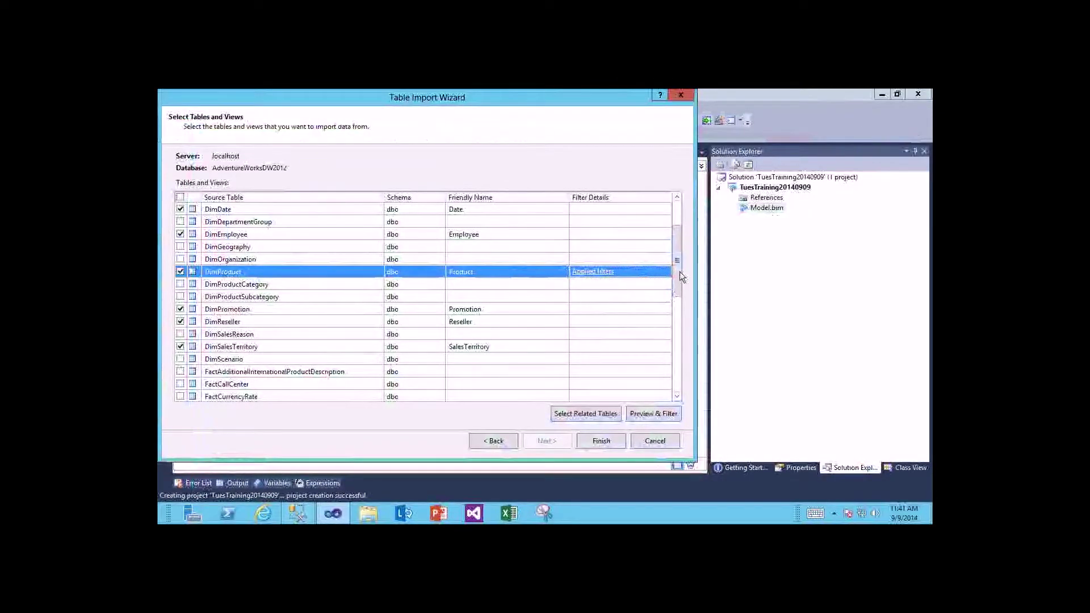
{"action": "scroll", "coordinate": [679, 271], "scroll_direction": "up", "scroll_amount": 2}
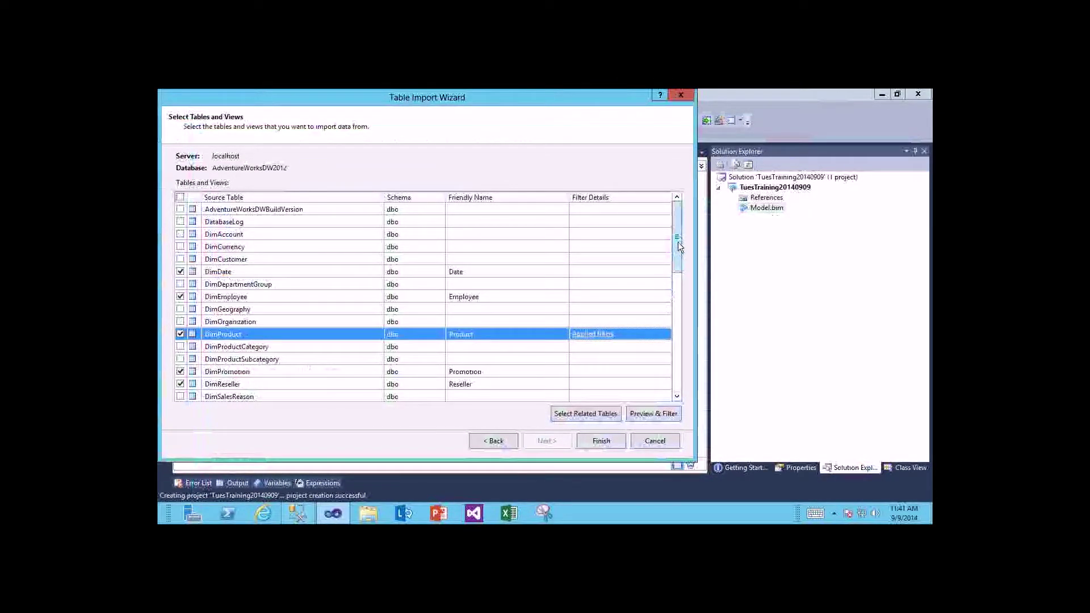
Import the selected tables, check the workspace database in SQL Server Management Studio, and return to Visual Studio to close the import wizard
{"action": "left_click_drag", "start_coordinate": [677, 243], "coordinate": [674, 289]}
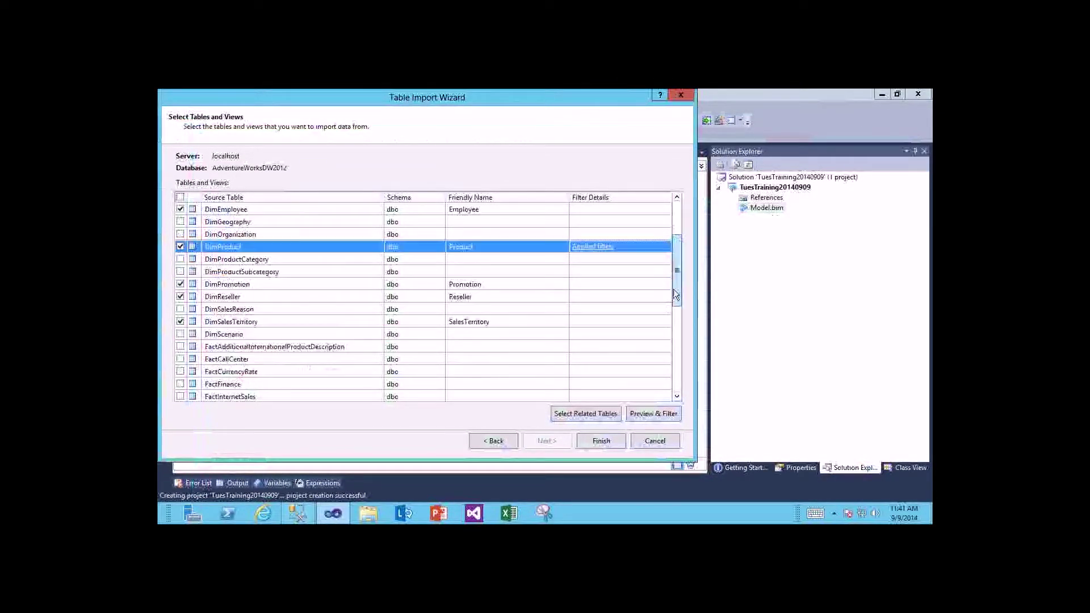
{"action": "left_click", "coordinate": [618, 447]}
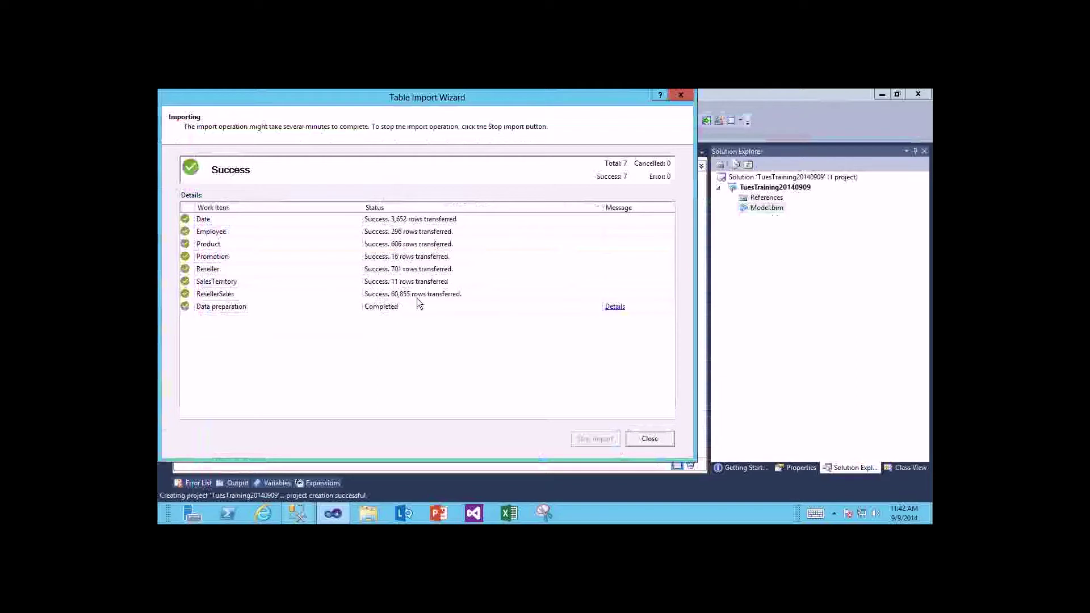
{"action": "left_click", "coordinate": [298, 513]}
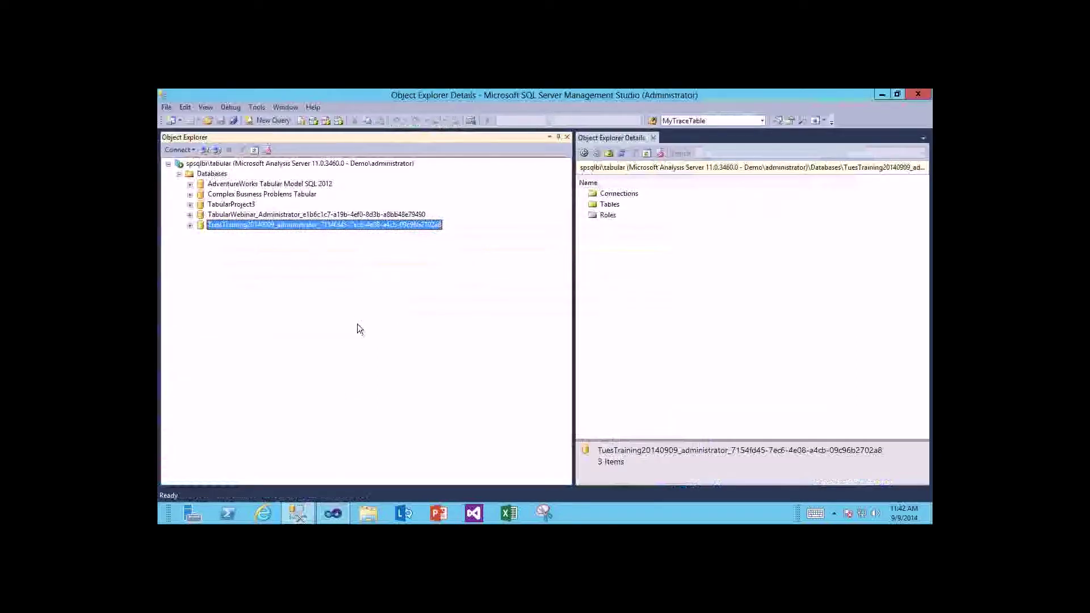
{"action": "key", "text": "alt+Tab"}
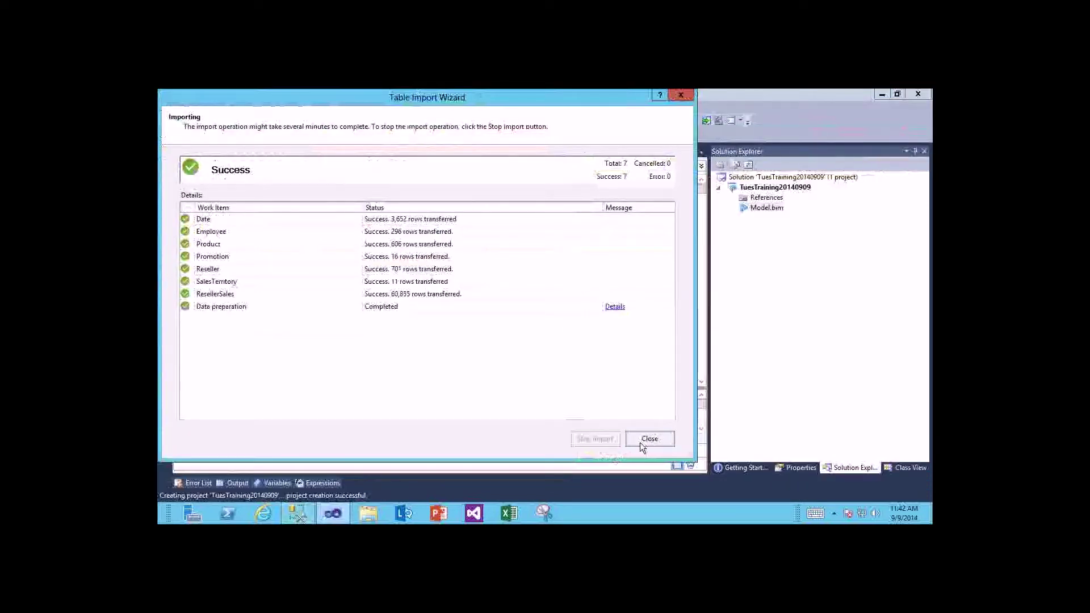
{"action": "left_click", "coordinate": [639, 443]}
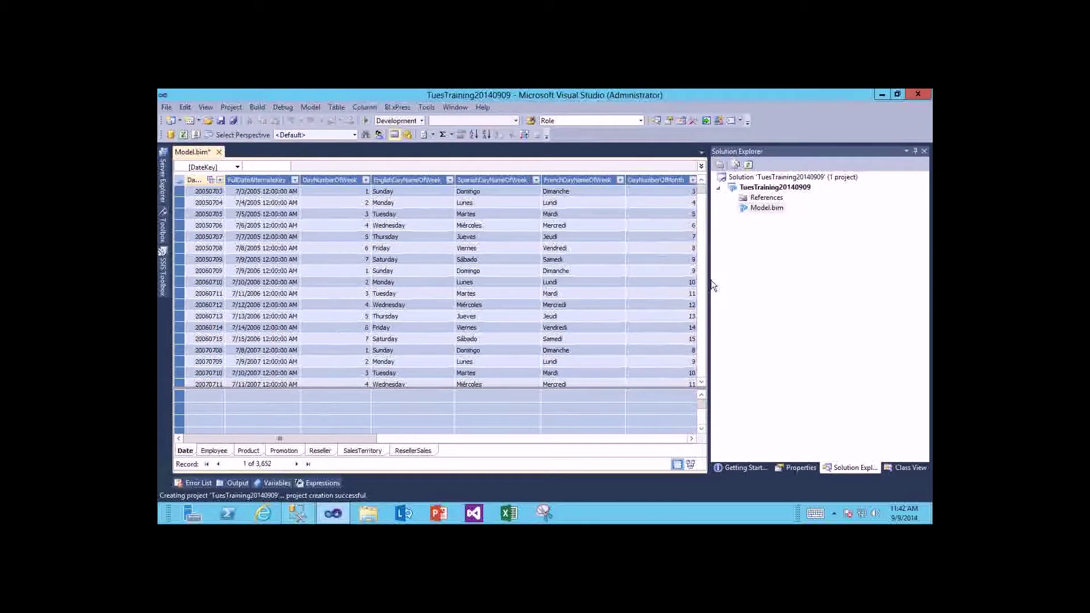
Widen the model data grid and look through the imported Product, Promotion, SalesTerritory and Date tables
{"action": "left_click_drag", "start_coordinate": [711, 280], "coordinate": [819, 273]}
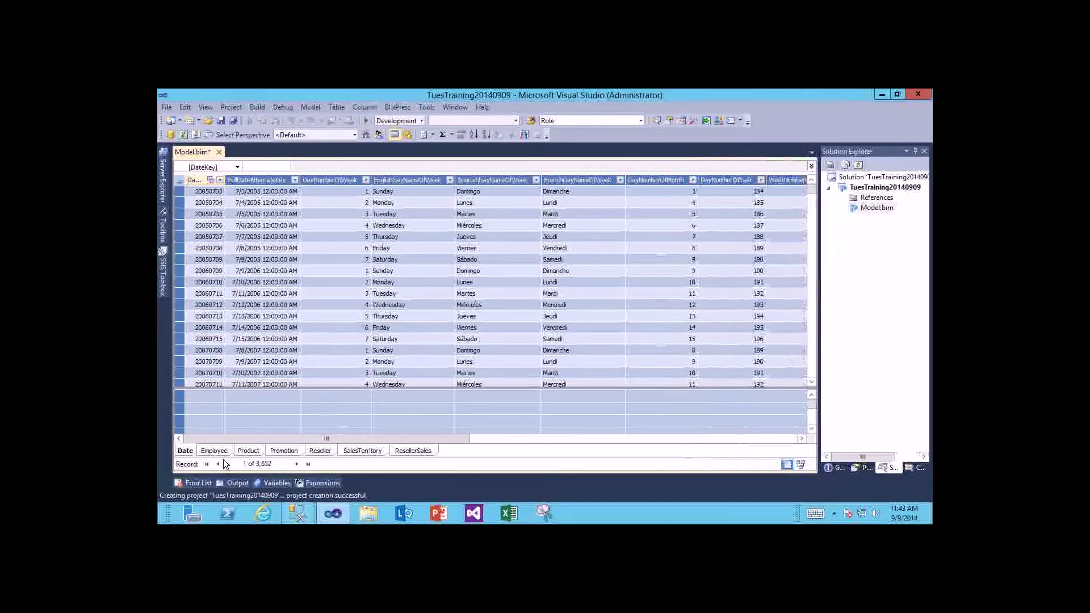
{"action": "left_click", "coordinate": [248, 450]}
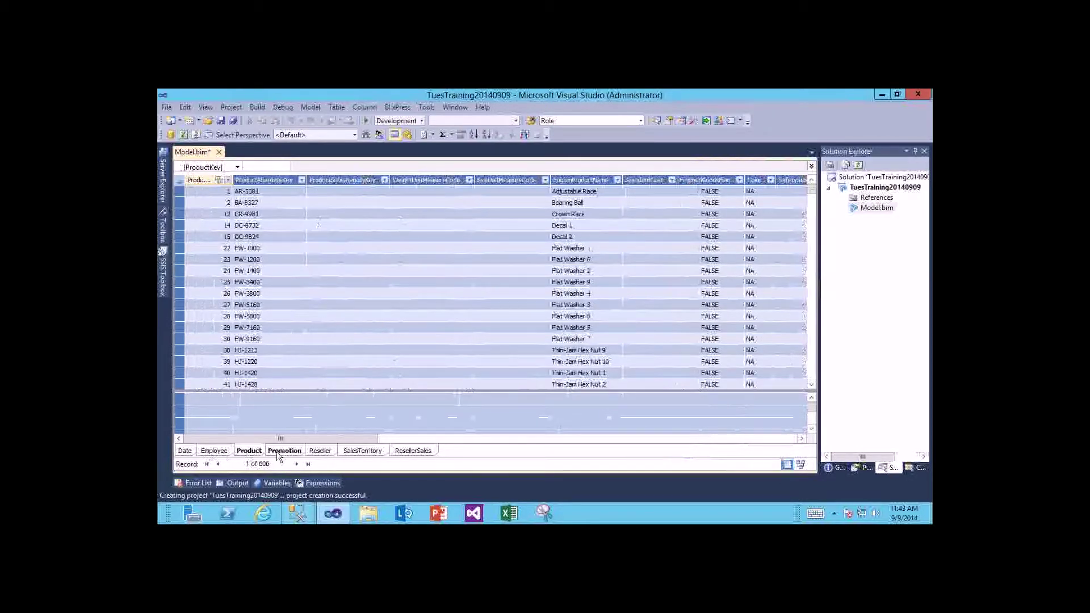
{"action": "left_click", "coordinate": [278, 452]}
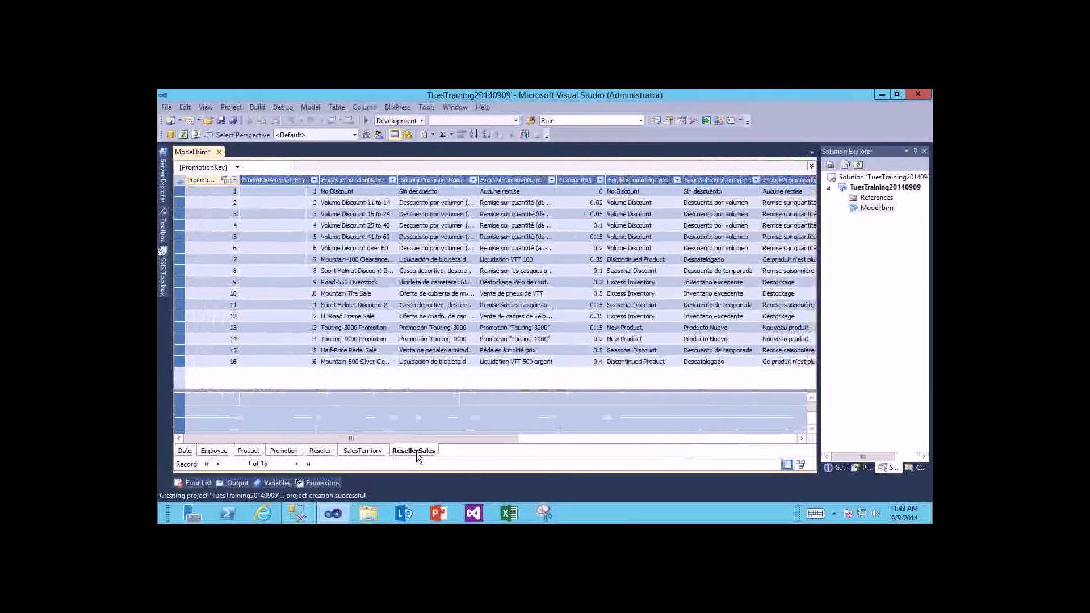
{"action": "left_click", "coordinate": [362, 451]}
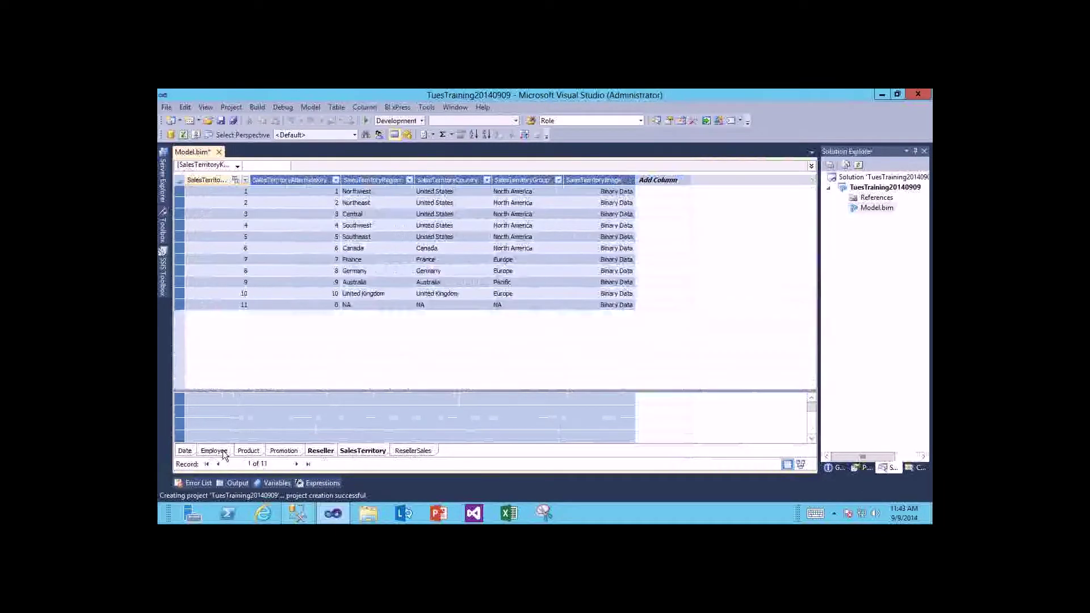
{"action": "left_click", "coordinate": [185, 450]}
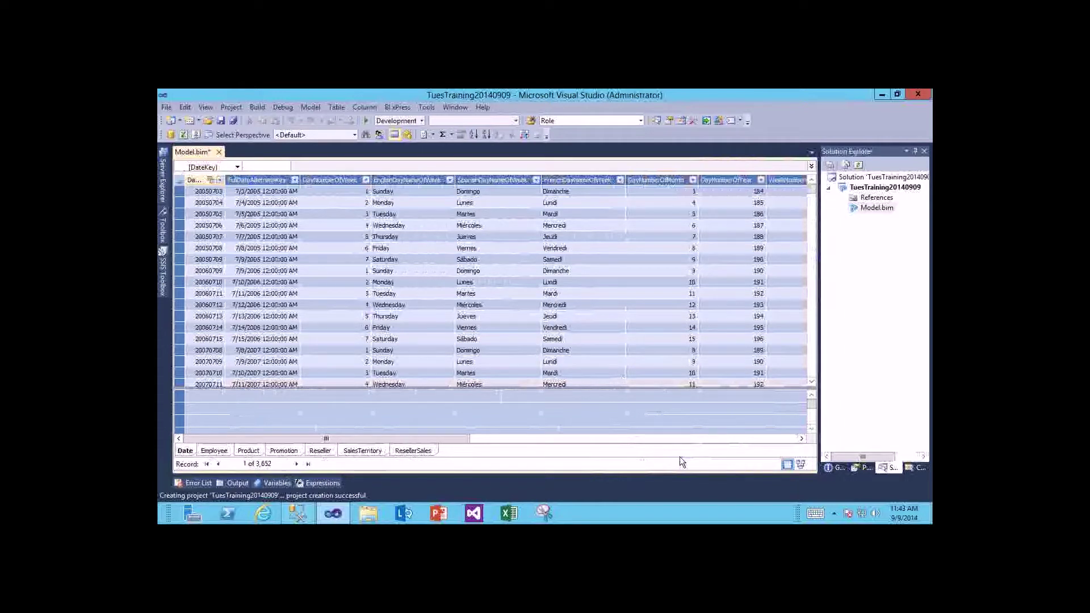
Switch the model to diagram view and look over the tables and relationships down to the Date table
{"action": "left_click", "coordinate": [801, 465]}
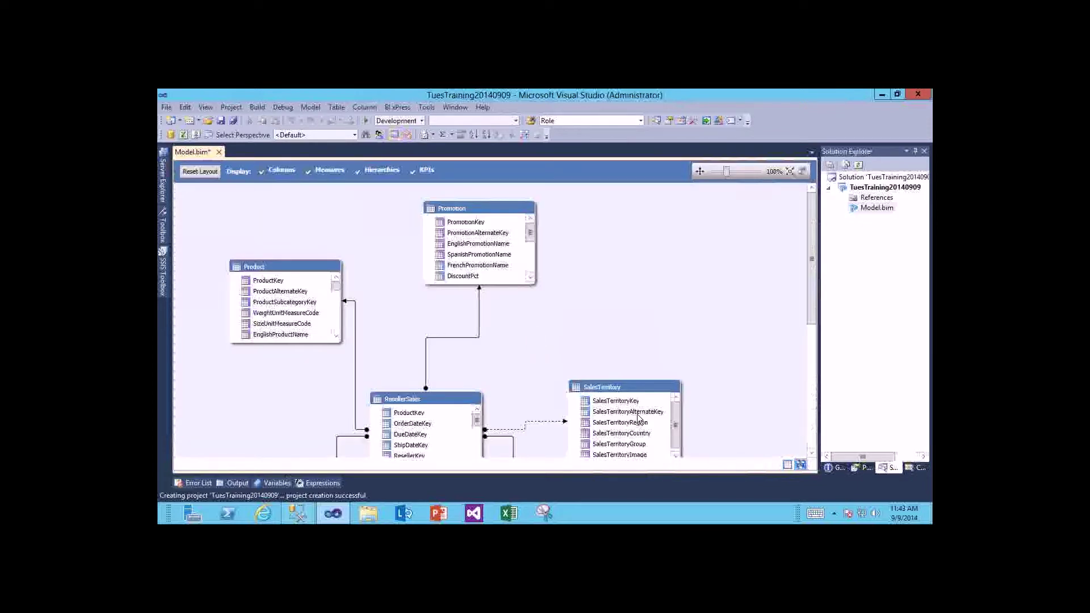
{"action": "left_click_drag", "start_coordinate": [806, 473], "coordinate": [816, 502]}
{"action": "left_click_drag", "start_coordinate": [781, 473], "coordinate": [756, 504]}
{"action": "mouse_move", "coordinate": [809, 464]}
{"action": "left_mouse_down"}
{"action": "mouse_move", "coordinate": [860, 464]}
{"action": "mouse_move", "coordinate": [683, 463]}
{"action": "left_mouse_up"}
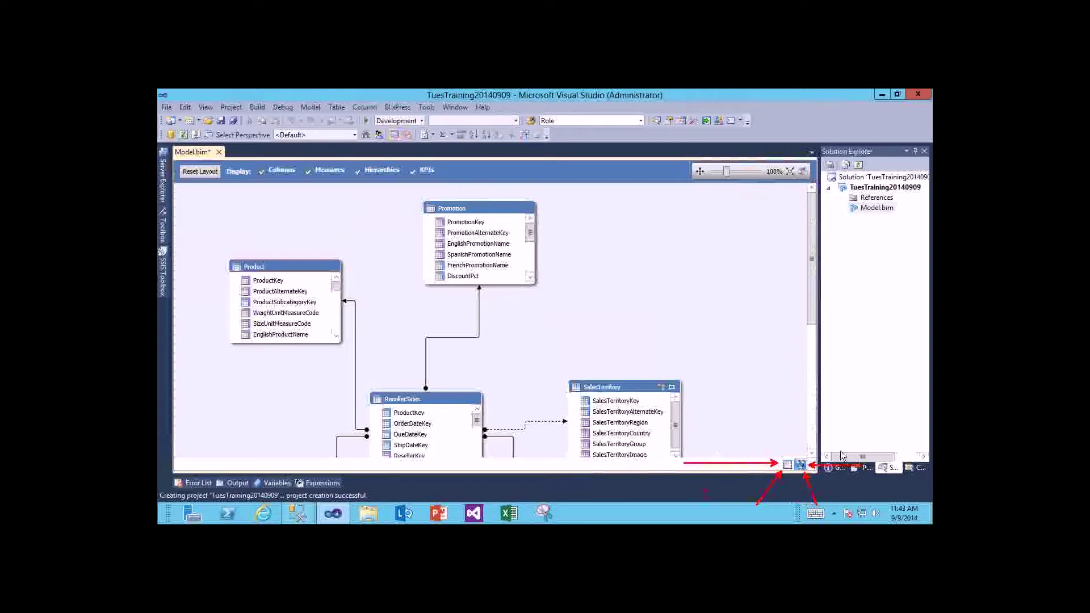
{"action": "key", "text": "Escape"}
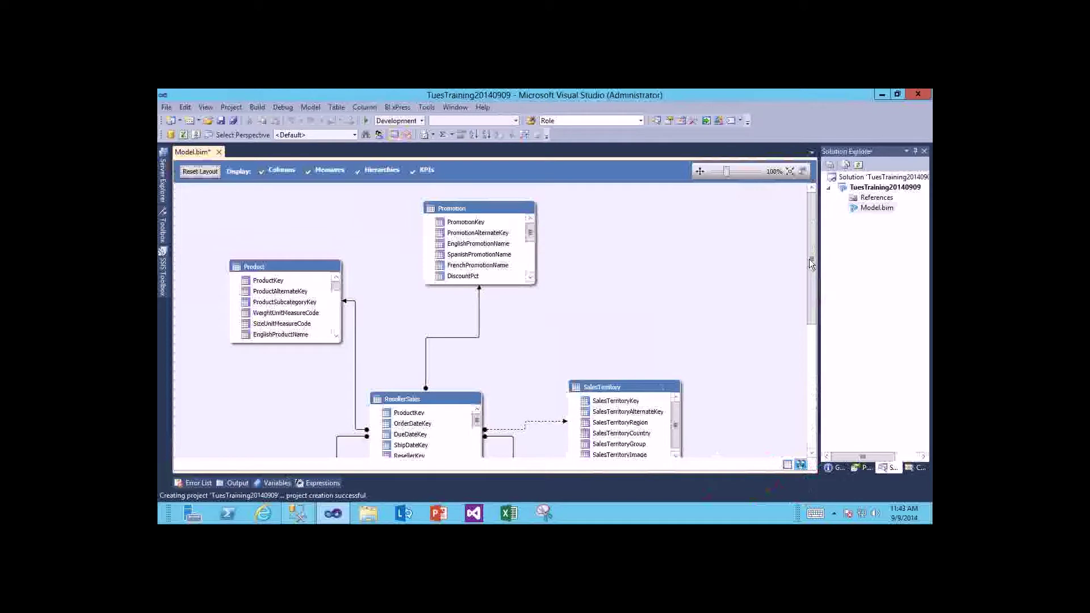
{"action": "left_click_drag", "start_coordinate": [809, 276], "coordinate": [813, 357]}
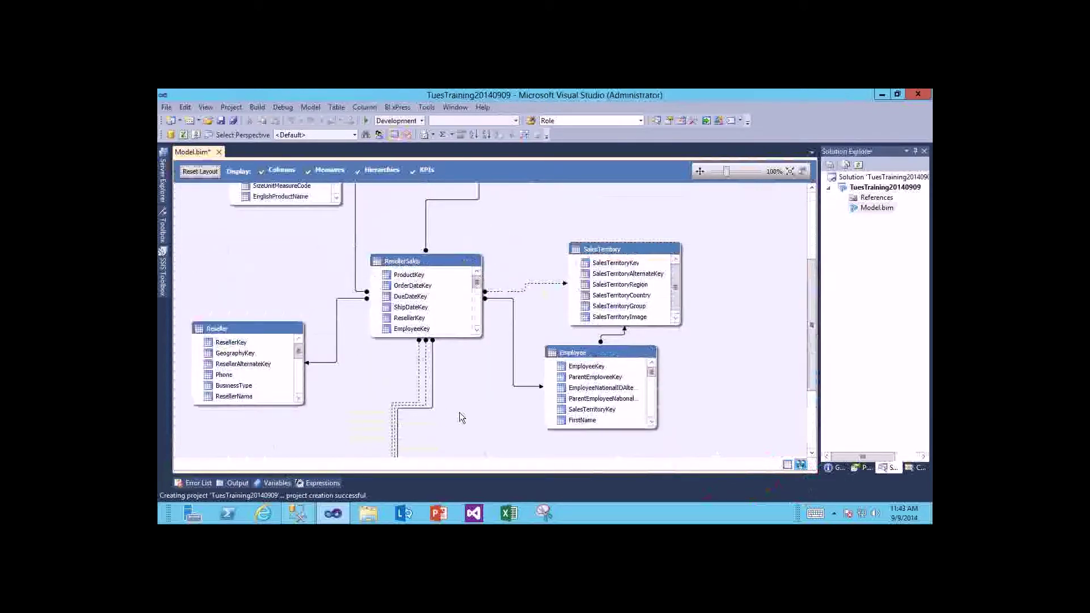
{"action": "left_click_drag", "start_coordinate": [815, 338], "coordinate": [815, 363]}
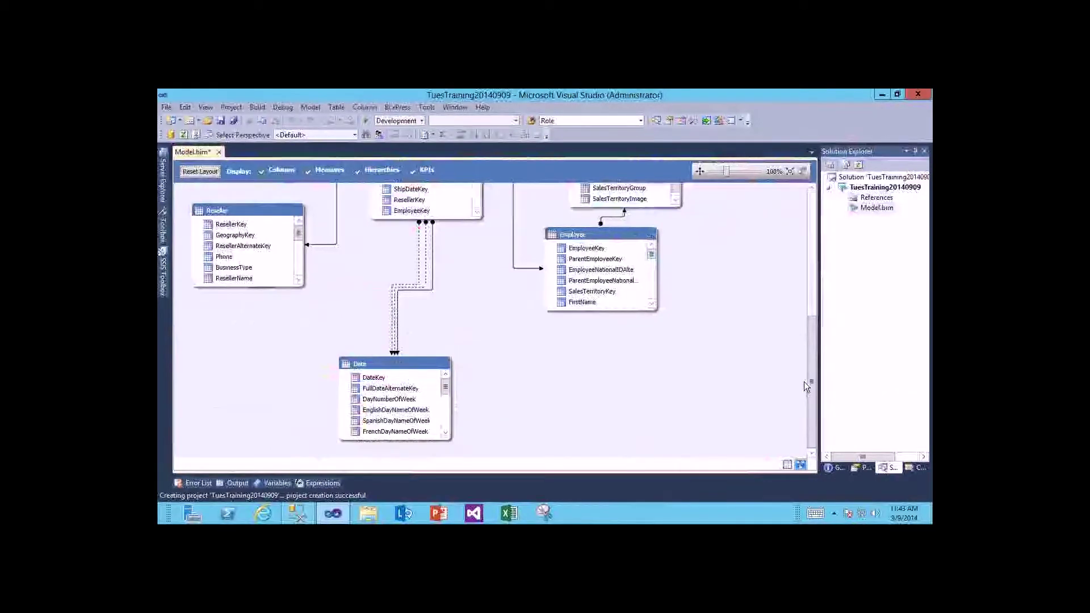
{"action": "mouse_move", "coordinate": [808, 373]}
{"action": "left_mouse_down"}
{"action": "mouse_move", "coordinate": [807, 333]}
{"action": "mouse_move", "coordinate": [815, 392]}
{"action": "left_mouse_up"}
Highlight the solid and dashed relationship lines between ResellerSales and Date in turn to compare them
{"action": "left_click", "coordinate": [428, 246]}
{"action": "left_click", "coordinate": [417, 384]}
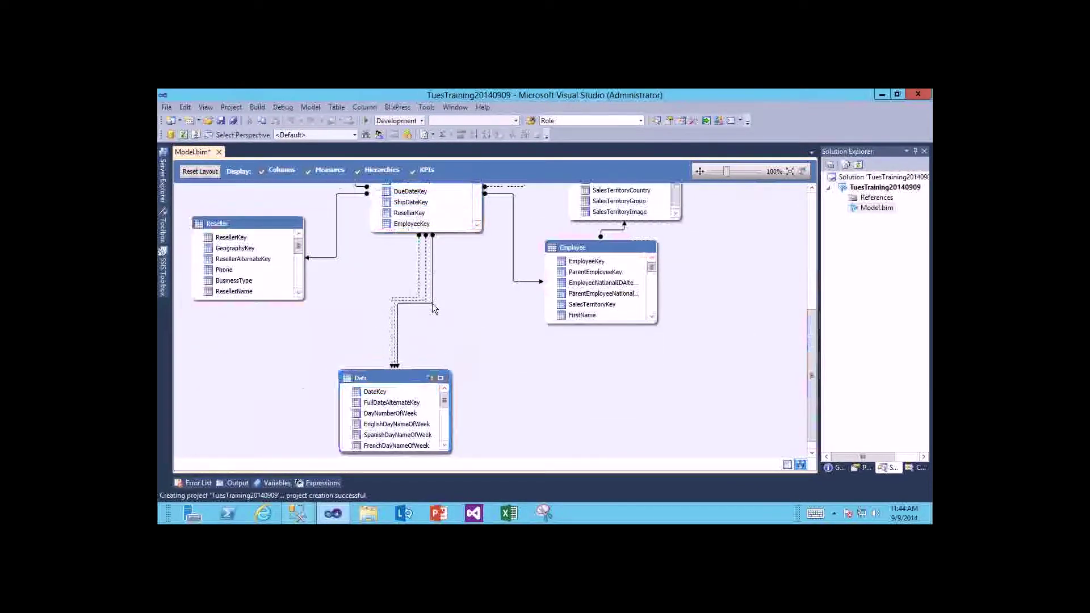
{"action": "left_click", "coordinate": [431, 303]}
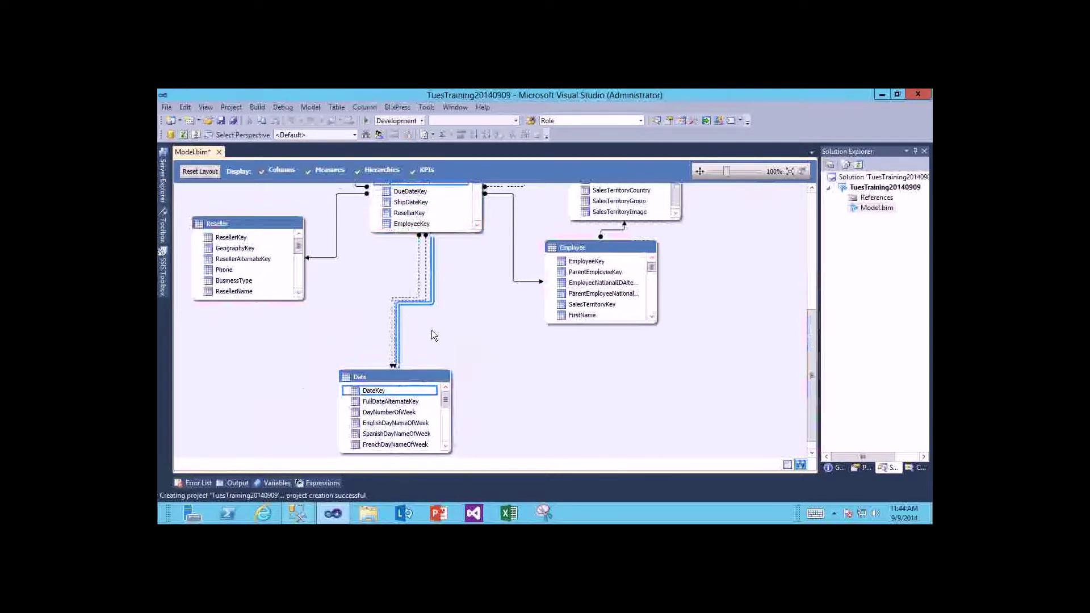
{"action": "left_click", "coordinate": [420, 290]}
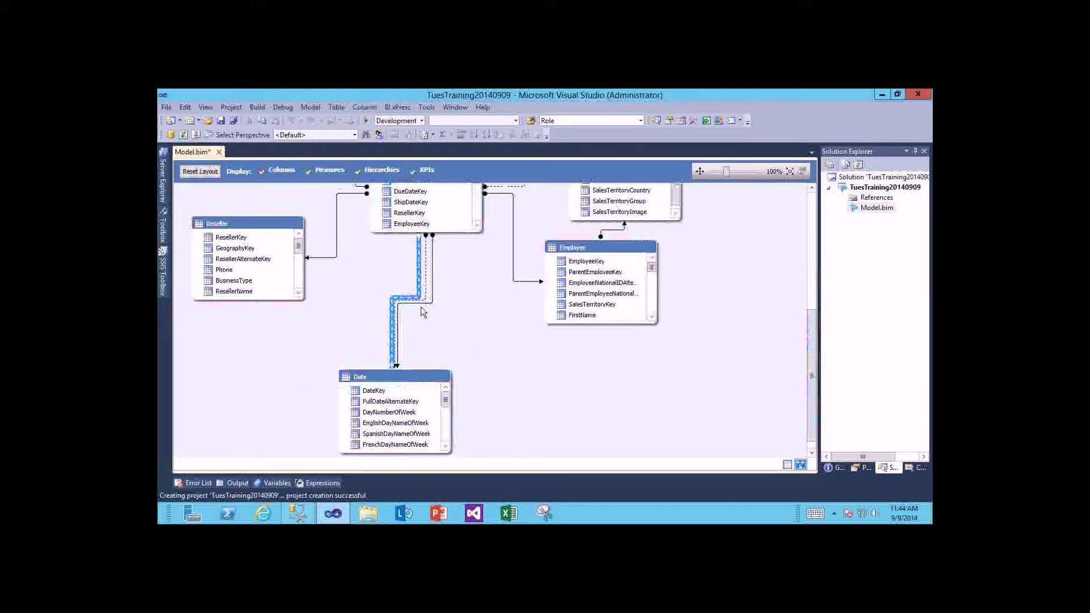
{"action": "left_click", "coordinate": [409, 379]}
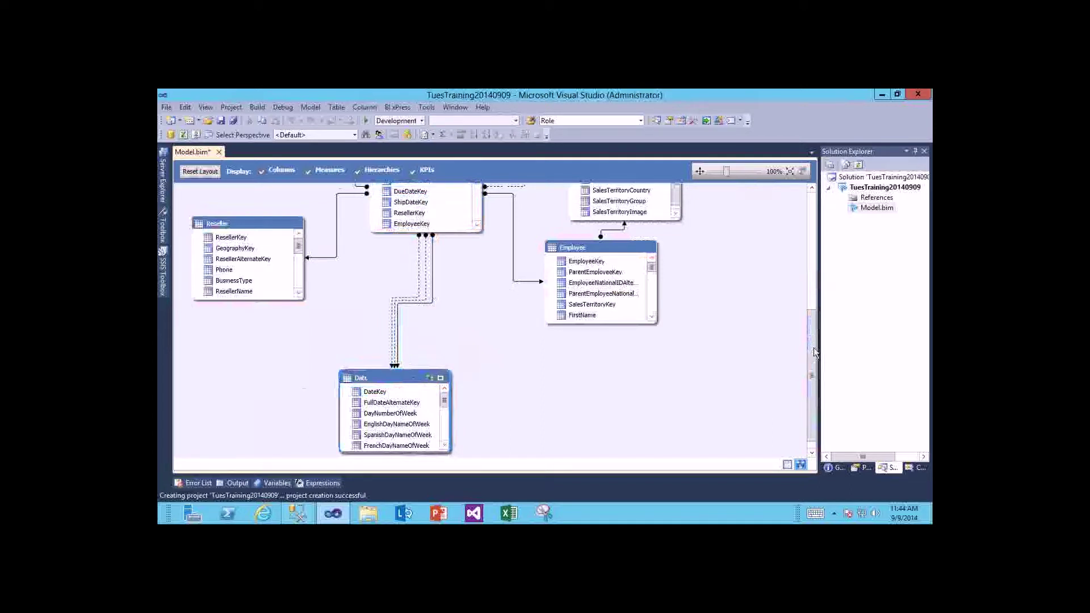
{"action": "scroll", "coordinate": [812, 332], "scroll_direction": "up", "scroll_amount": 2}
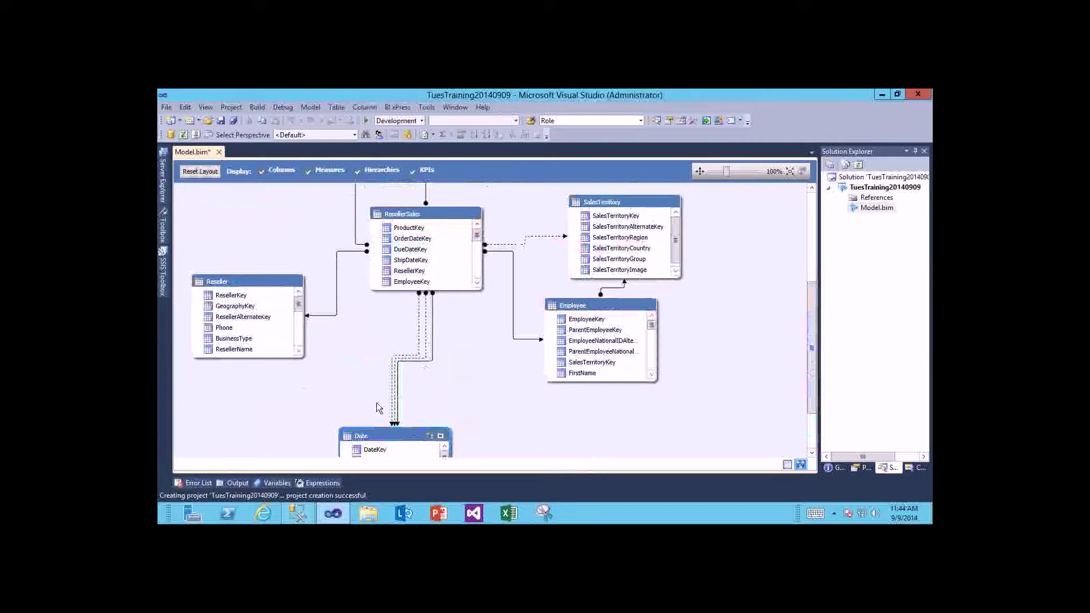
{"action": "scroll", "coordinate": [812, 340], "scroll_direction": "down", "scroll_amount": 2}
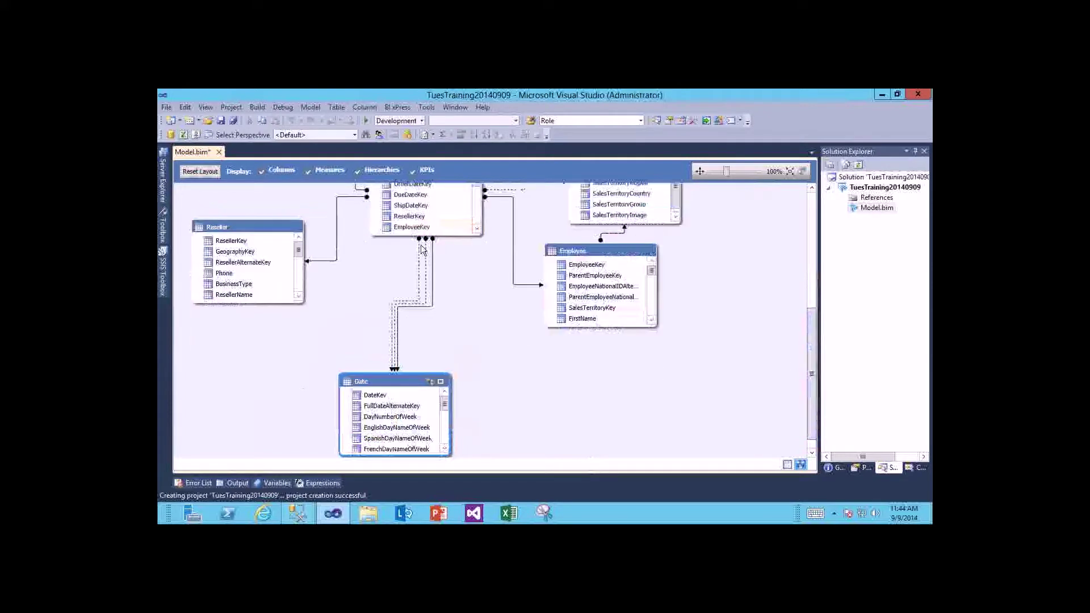
Inspect the settings of the active OrderDateKey relationship between ResellerSales and Date without changing them
{"action": "double_click", "coordinate": [433, 301]}
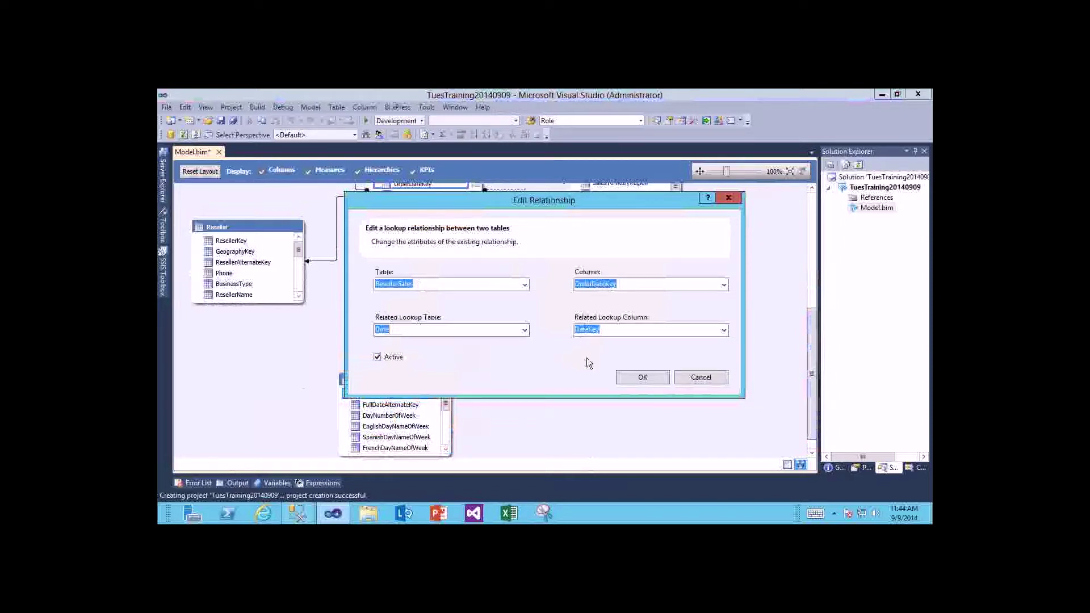
{"action": "left_click", "coordinate": [693, 379]}
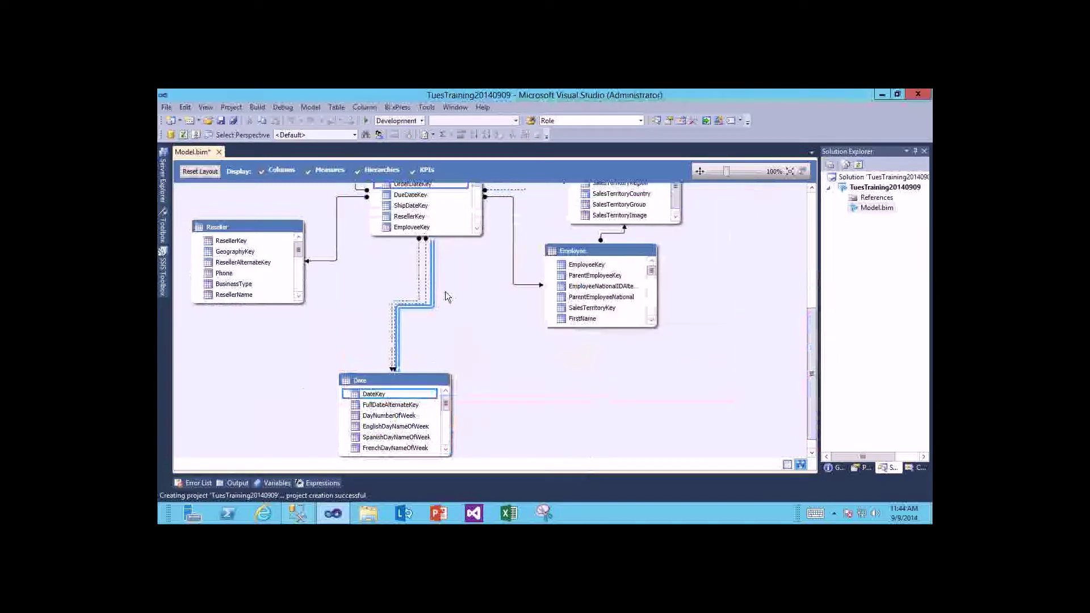
{"action": "left_click", "coordinate": [439, 227]}
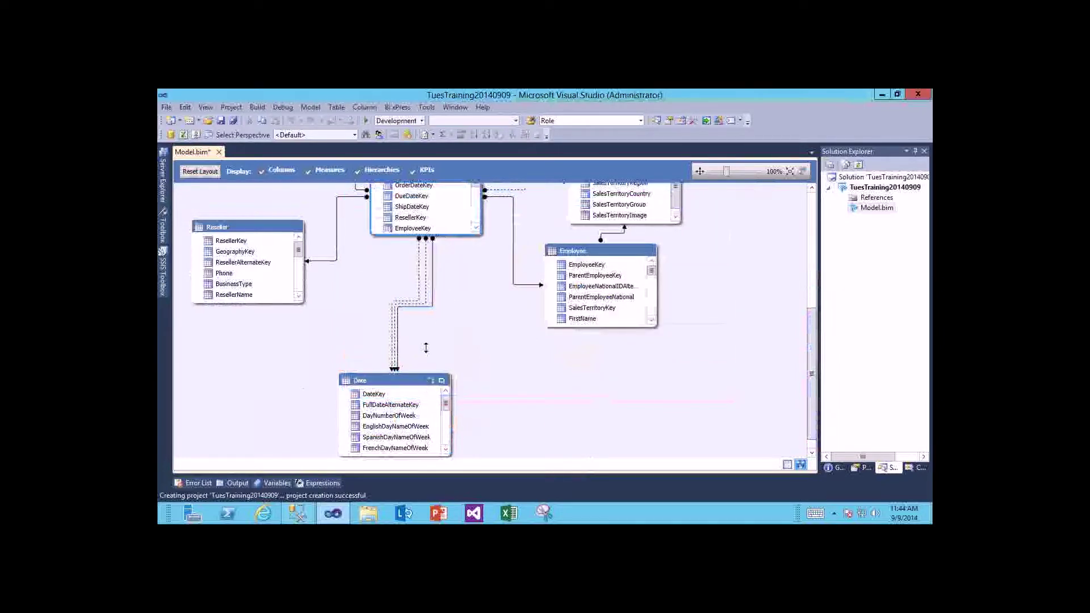
{"action": "left_click", "coordinate": [425, 381]}
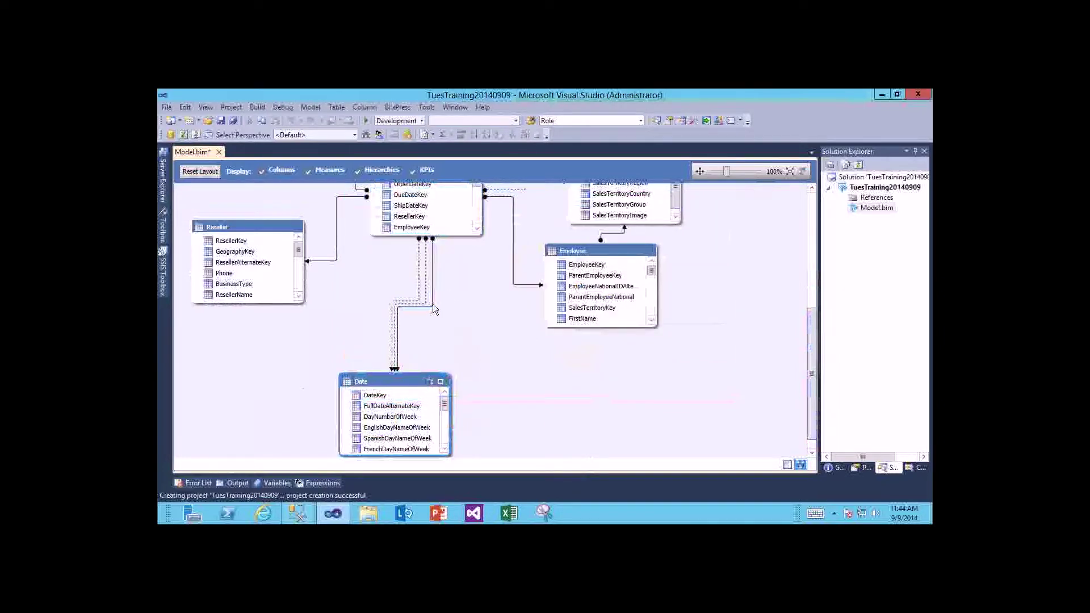
Rename the Date table in the diagram to OrderDate
{"action": "right_click", "coordinate": [366, 380]}
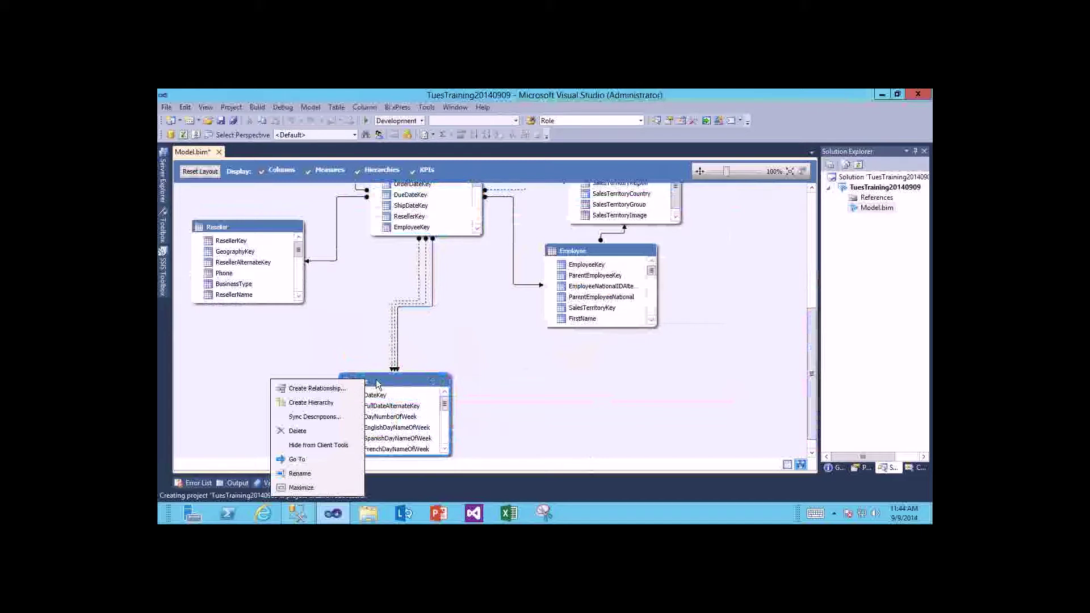
{"action": "key", "text": "Escape"}
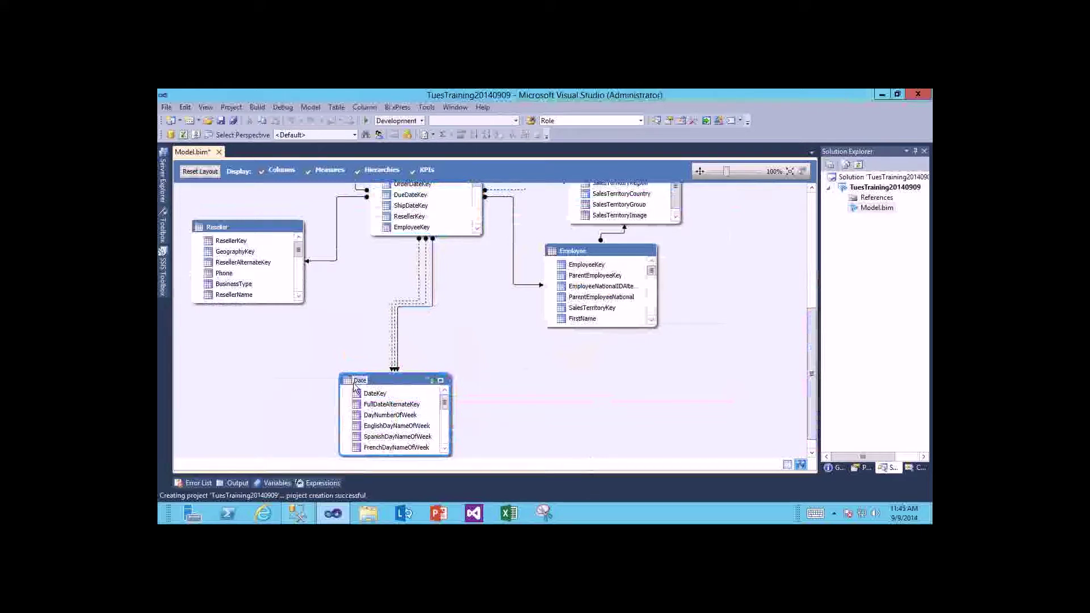
{"action": "double_click", "coordinate": [355, 381]}
{"action": "type", "text": "Ord"}
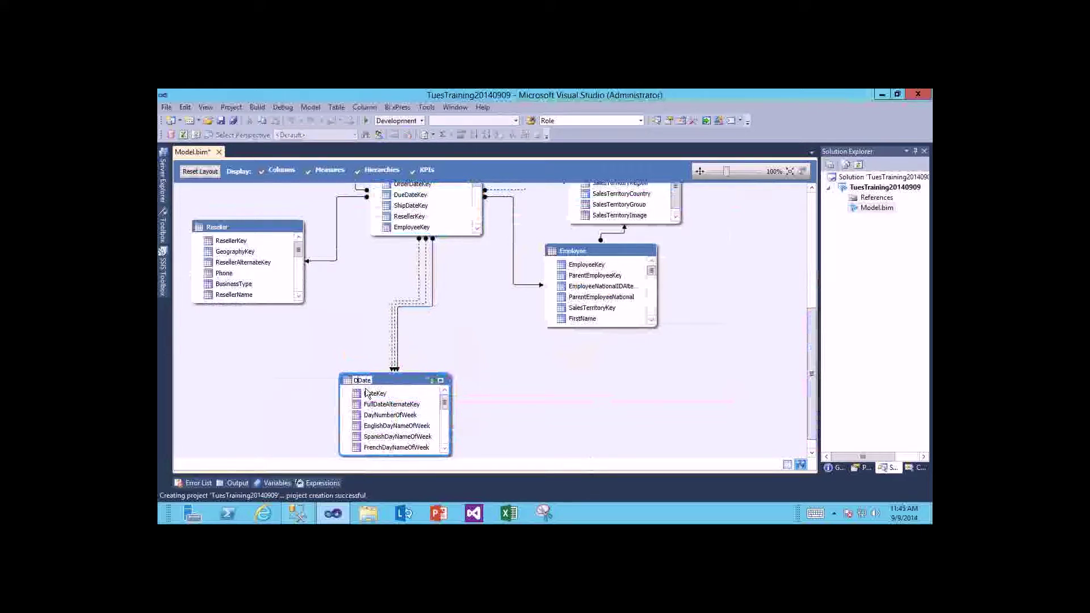
{"action": "type", "text": "er"}
{"action": "key", "text": "Return"}
Inspect the columns and Active setting of the ShipDateKey relationship between ResellerSales and OrderDate, leaving it unchanged
{"action": "double_click", "coordinate": [422, 297]}
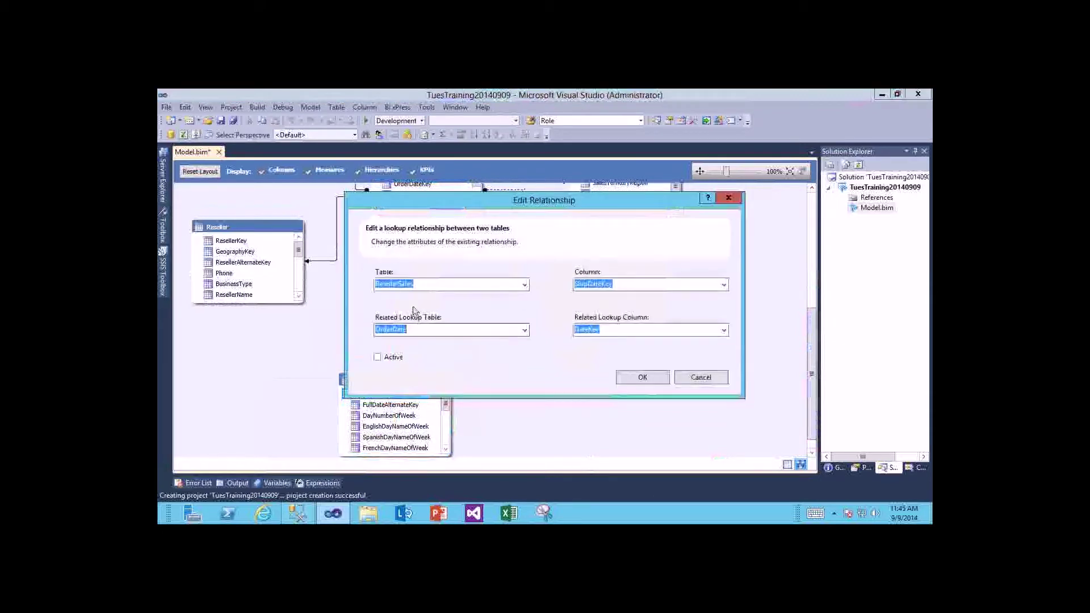
{"action": "left_click", "coordinate": [616, 284]}
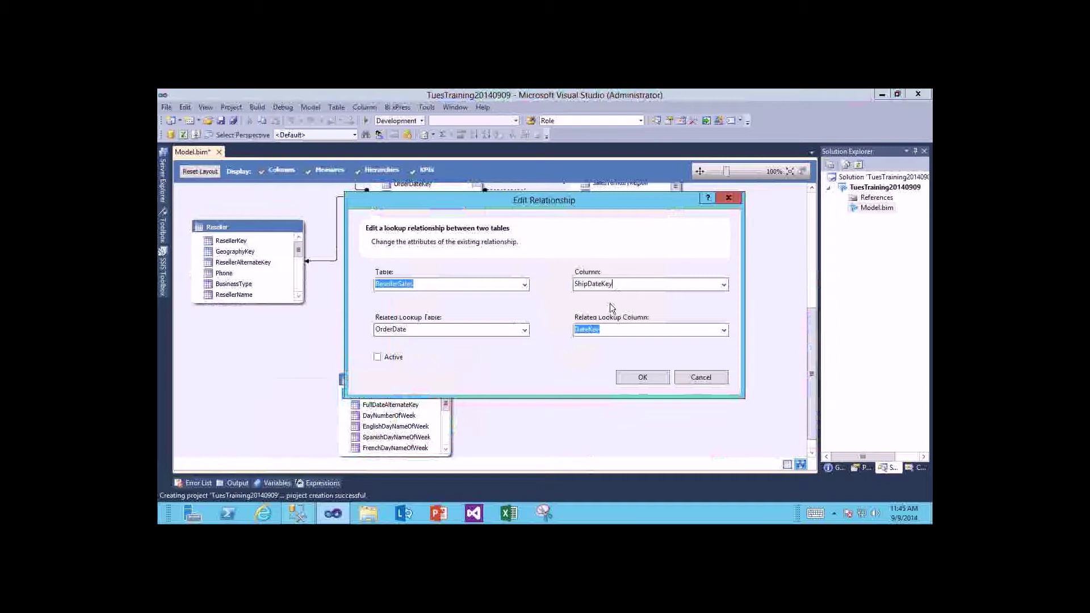
{"action": "left_click", "coordinate": [605, 333]}
{"action": "mouse_move", "coordinate": [378, 345]}
{"action": "left_mouse_down"}
{"action": "mouse_move", "coordinate": [405, 373]}
{"action": "mouse_move", "coordinate": [379, 373]}
{"action": "left_mouse_up"}
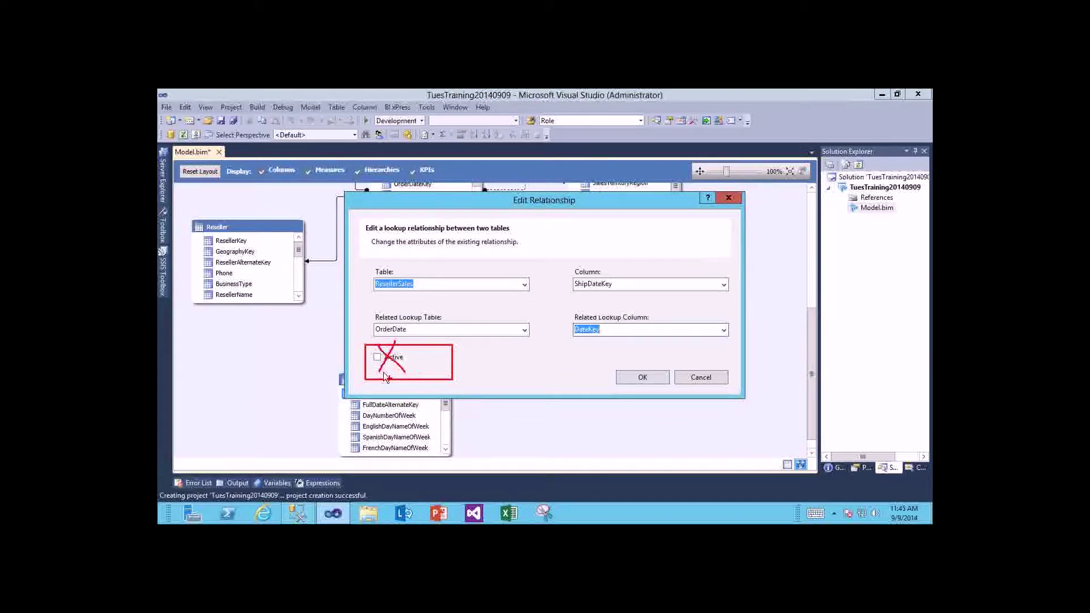
{"action": "key", "text": "Escape"}
{"action": "left_click", "coordinate": [700, 377]}
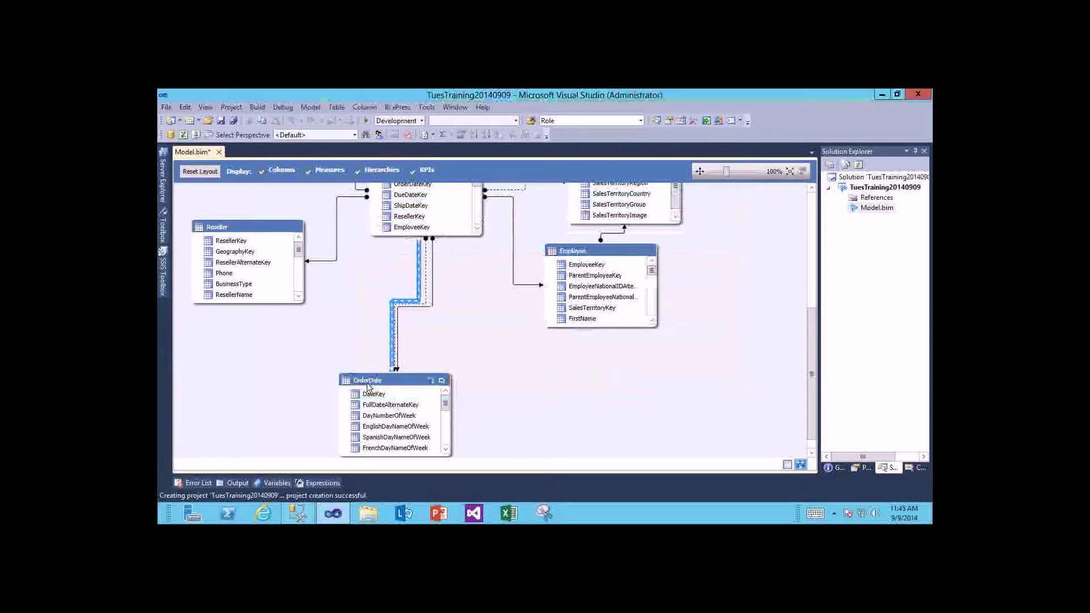
Check the DueDateKey relationship's settings without changing them, and move the OrderDate table sideways towards the Employee table
{"action": "double_click", "coordinate": [433, 305]}
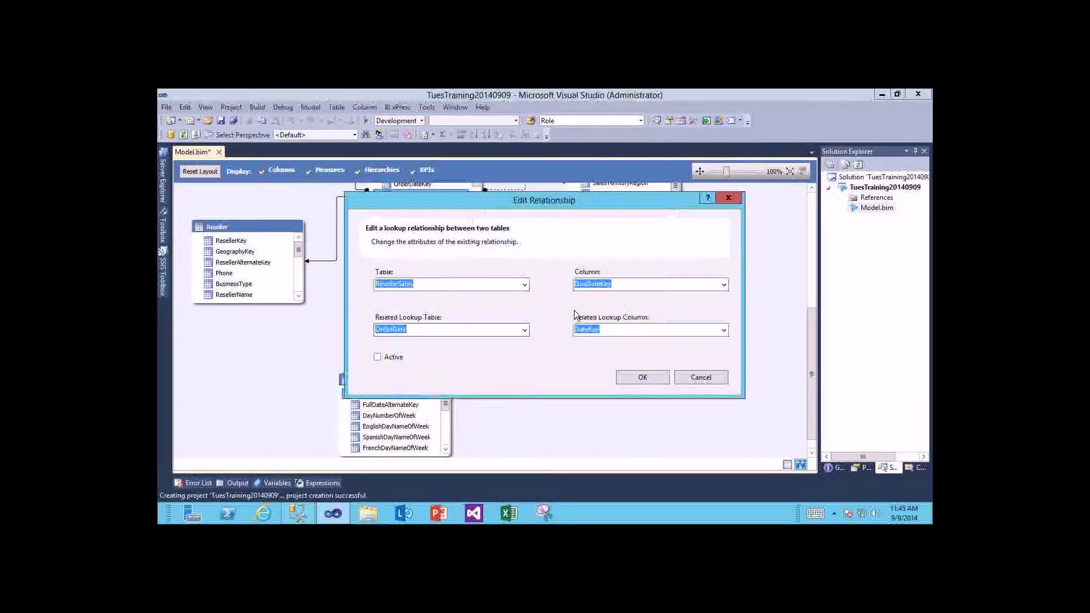
{"action": "left_click", "coordinate": [696, 378]}
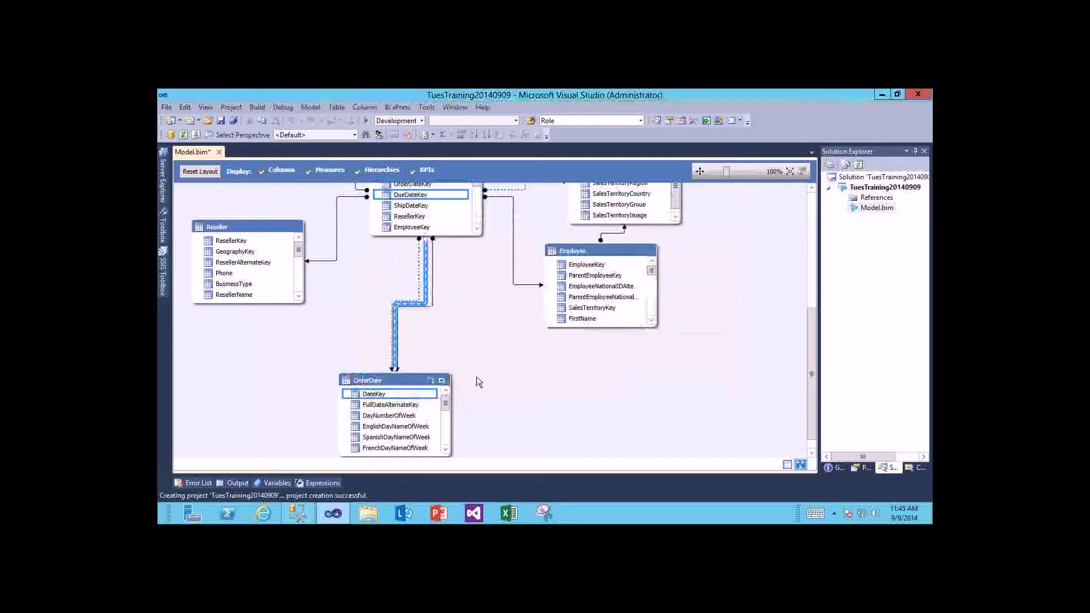
{"action": "left_click_drag", "start_coordinate": [515, 371], "coordinate": [518, 370]}
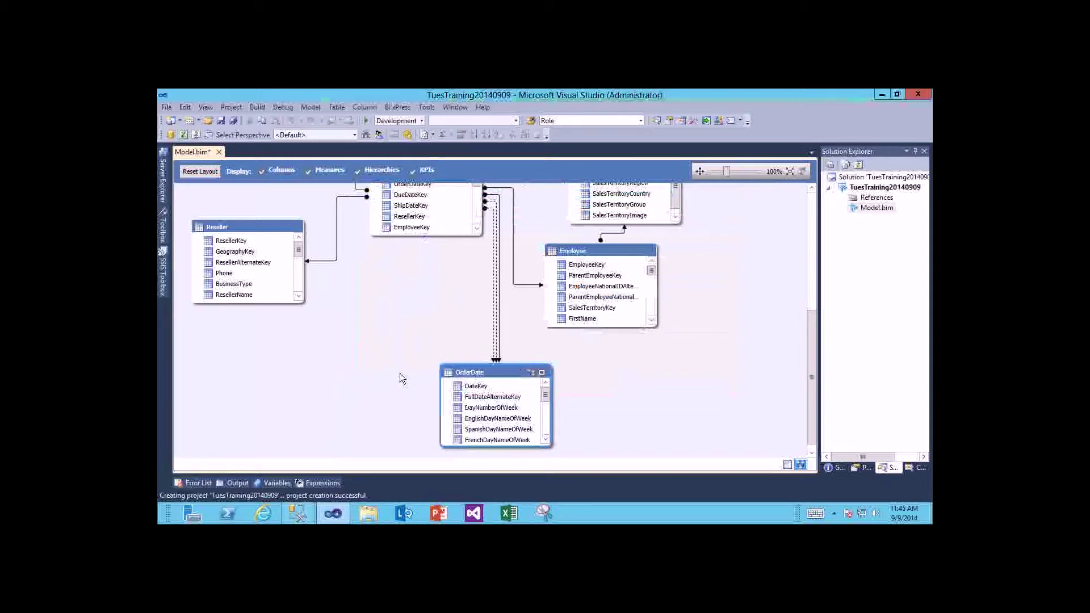
Start a table import from the existing AdventureWorksDW2012 connection, choosing from the table list, and select DimDate
{"action": "left_click", "coordinate": [309, 108]}
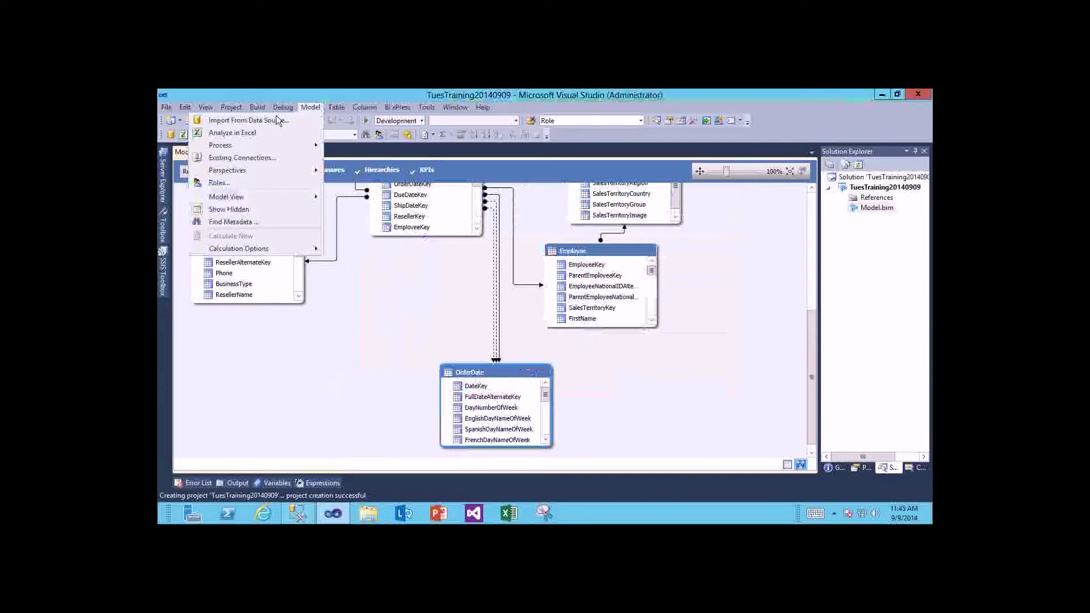
{"action": "left_click", "coordinate": [288, 157]}
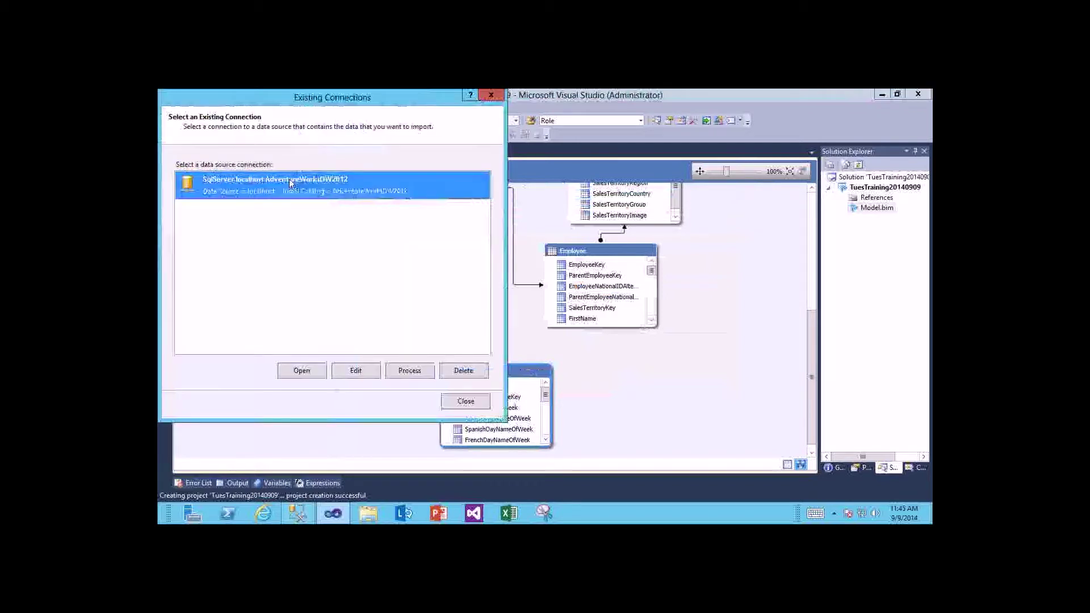
{"action": "left_click", "coordinate": [301, 370]}
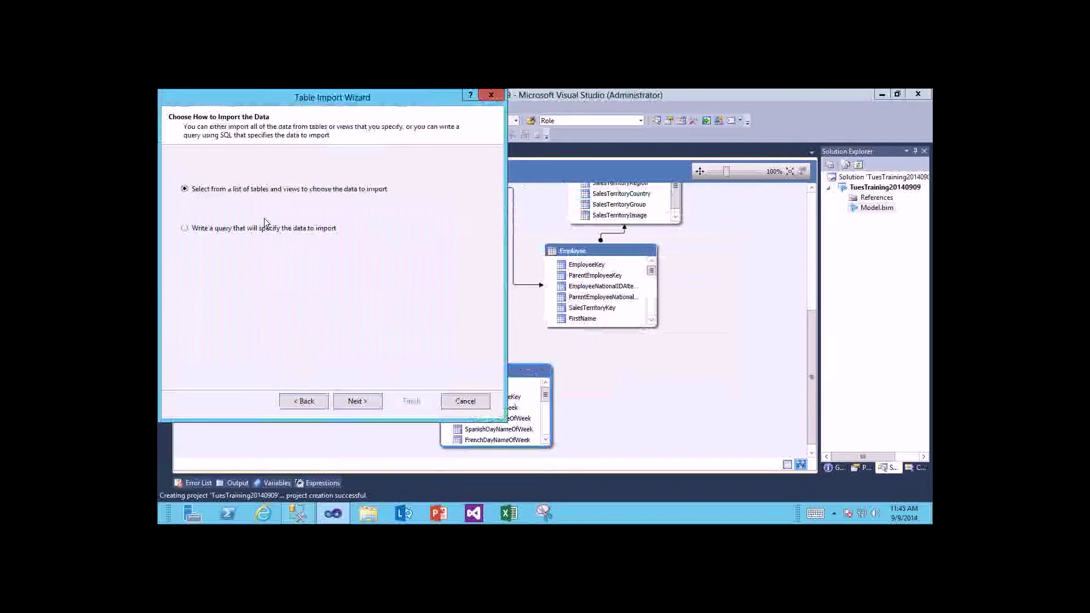
{"action": "left_click", "coordinate": [354, 407]}
{"action": "left_click", "coordinate": [270, 273]}
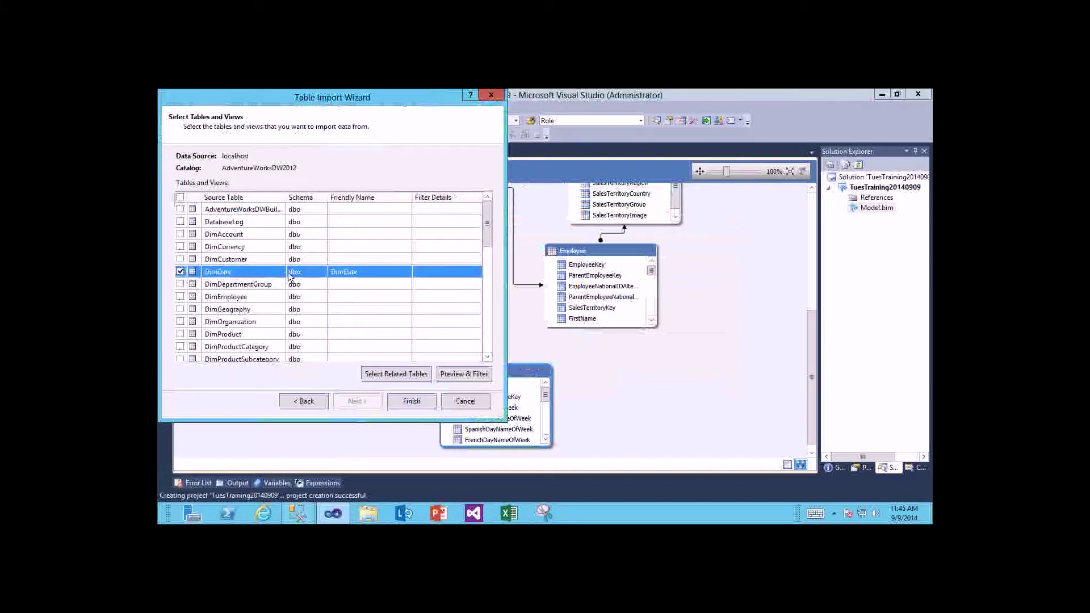
Give the selected DimDate table the friendly name ShipDate and import it into the model
{"action": "left_click", "coordinate": [348, 273]}
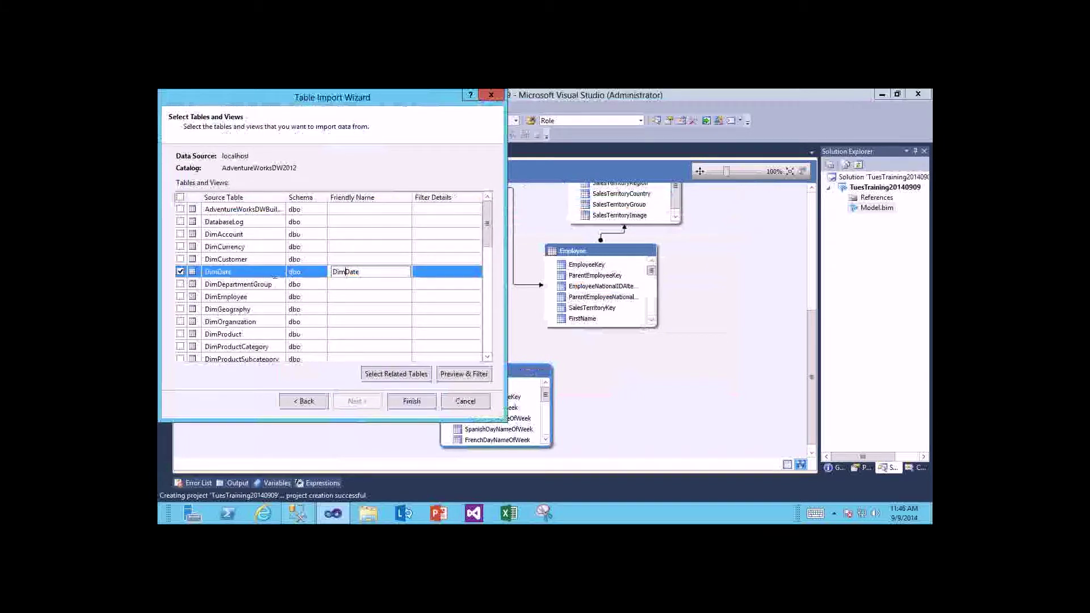
{"action": "key", "text": "BackSpace"}
{"action": "key", "text": "BackSpace"}
{"action": "key", "text": "BackSpace"}
{"action": "type", "text": "Ship"}
{"action": "left_click", "coordinate": [400, 403]}
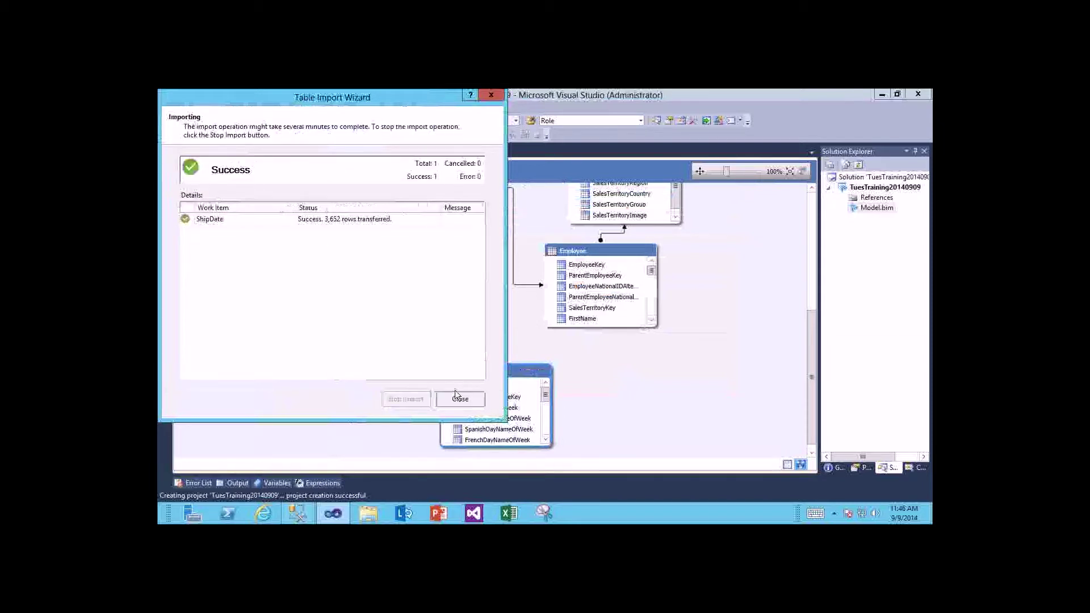
{"action": "left_click", "coordinate": [460, 399]}
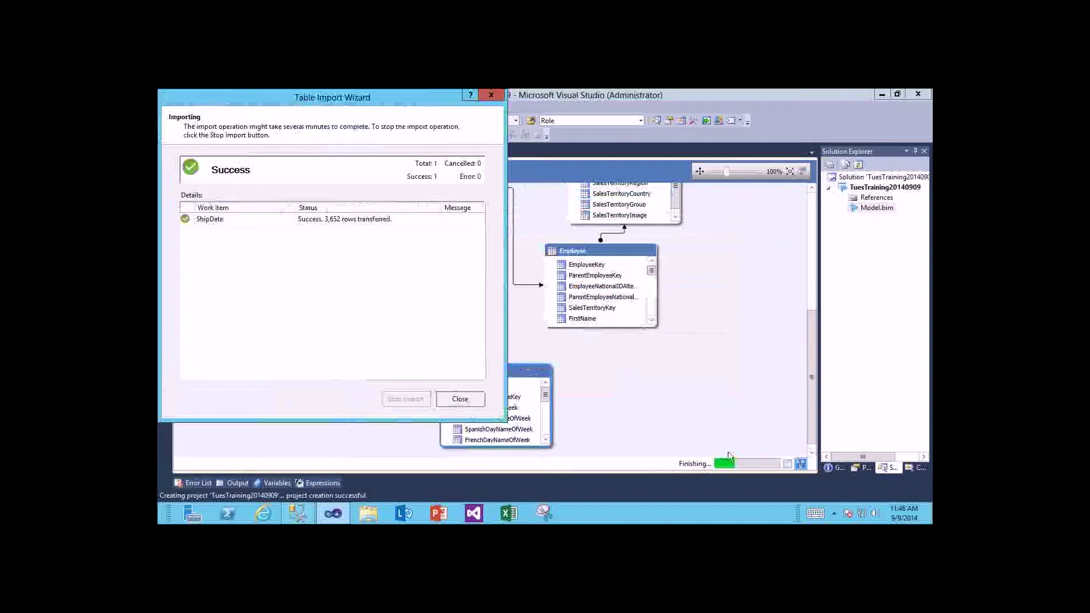
Relate ShipDateKey in ResellerSales to DateKey in ShipDate, and move the ShipDate table down beside OrderDate
{"action": "left_click_drag", "start_coordinate": [732, 454], "coordinate": [722, 419]}
{"action": "key", "text": "Escape"}
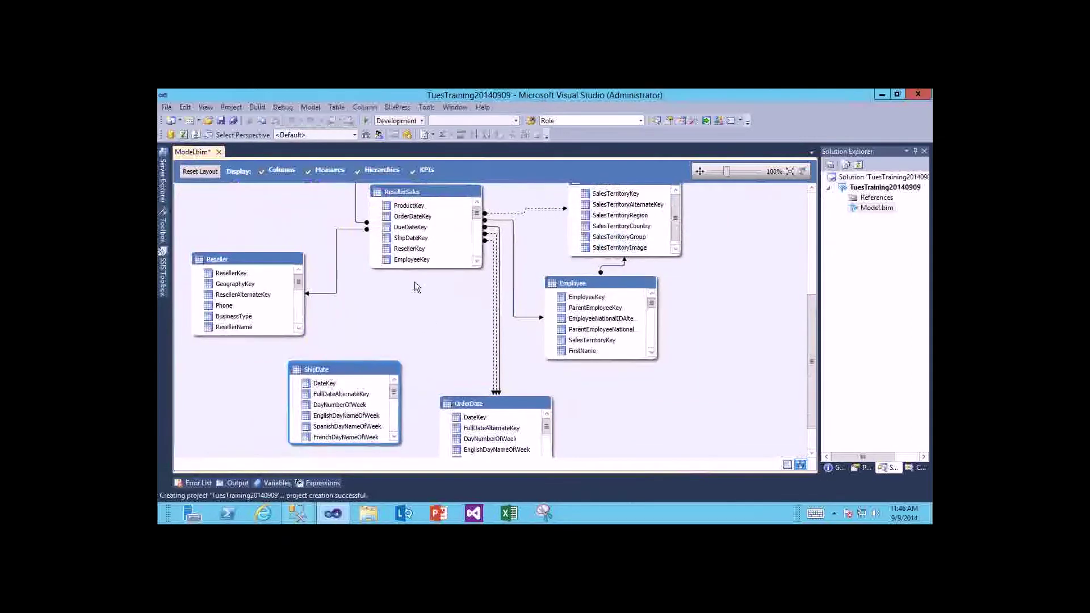
{"action": "left_click", "coordinate": [399, 238]}
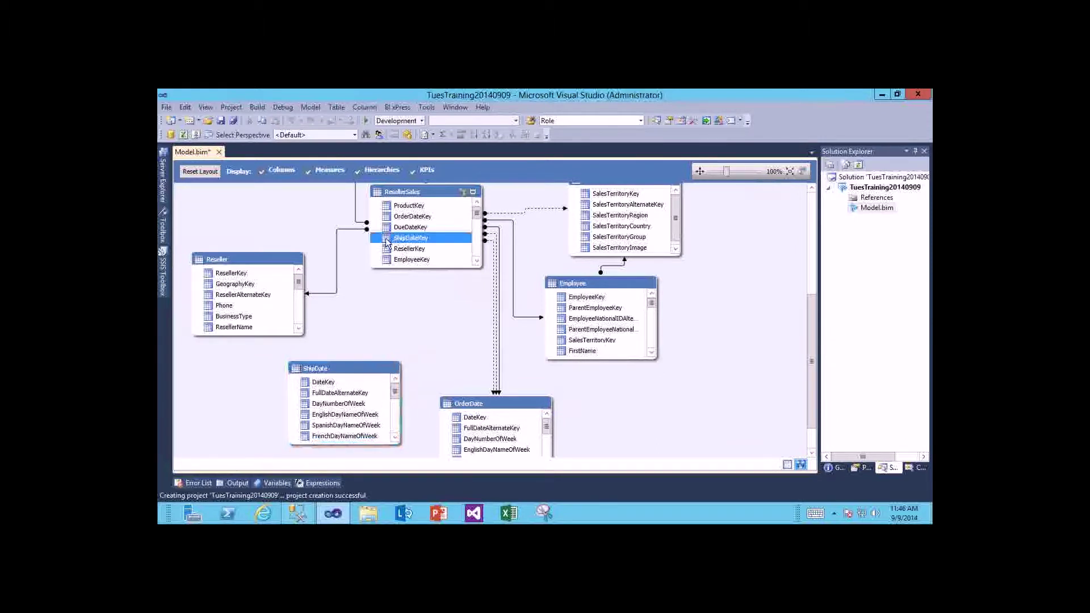
{"action": "left_click_drag", "start_coordinate": [386, 241], "coordinate": [322, 386]}
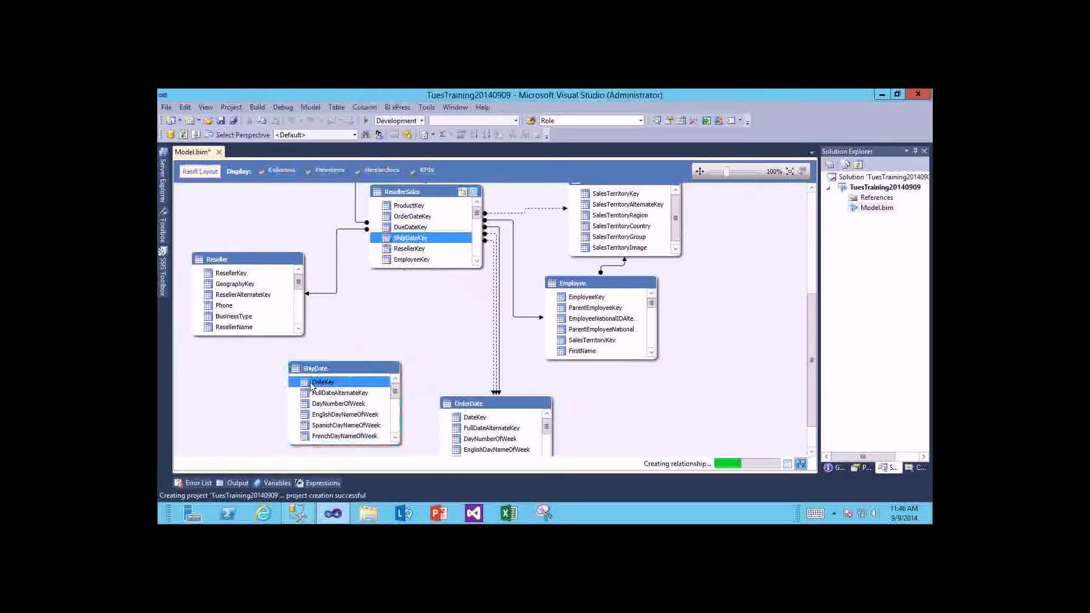
{"action": "scroll", "coordinate": [390, 409], "scroll_direction": "up", "scroll_amount": 2}
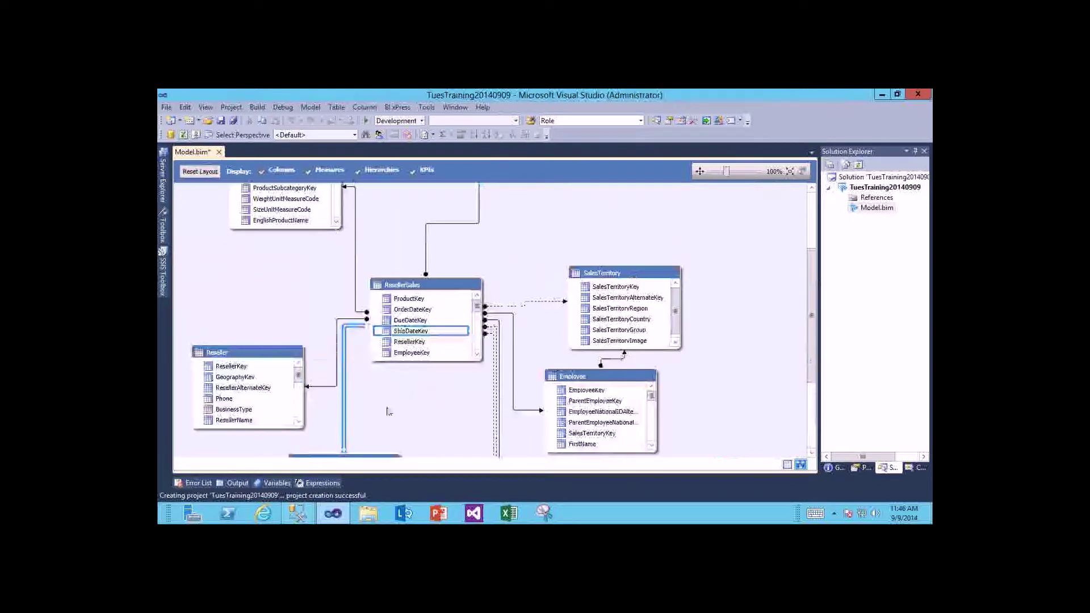
{"action": "scroll", "coordinate": [809, 328], "scroll_direction": "down", "scroll_amount": 3}
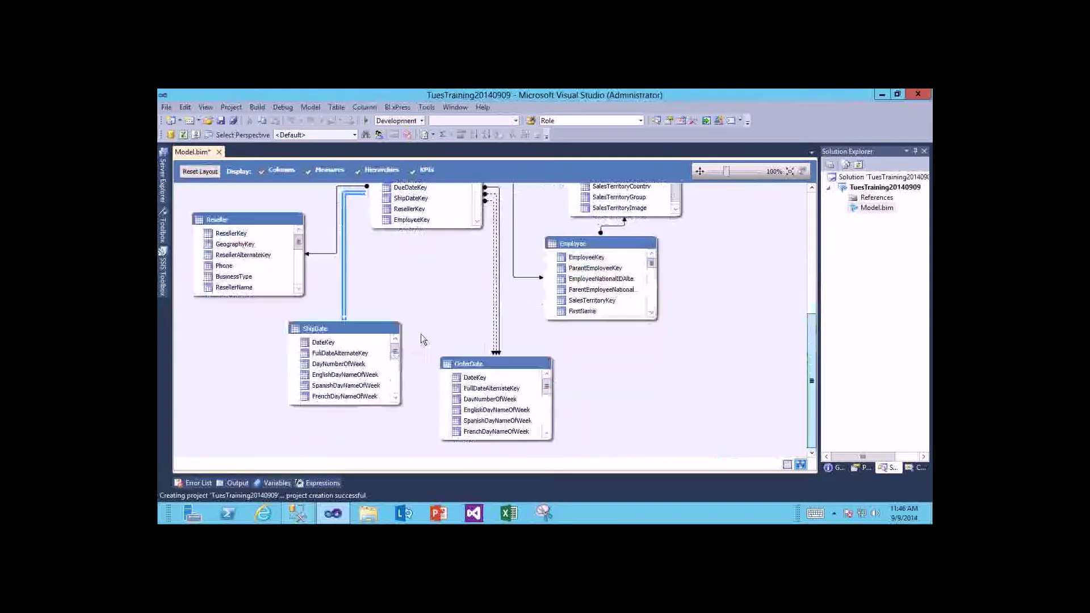
{"action": "left_click", "coordinate": [337, 373]}
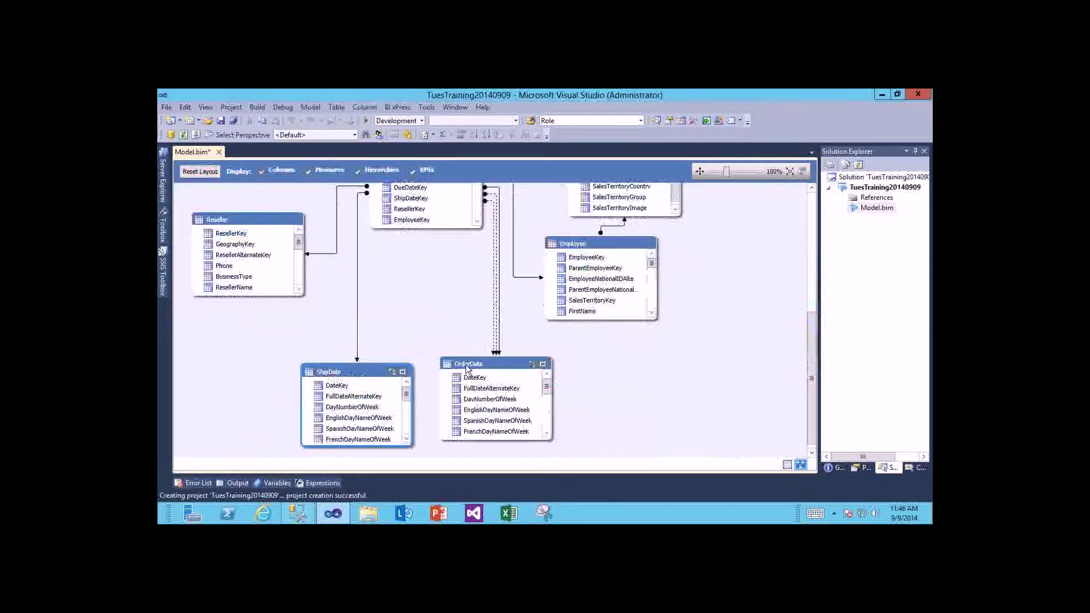
Delete the inactive ShipDateKey relationship between ResellerSales and OrderDate from the model
{"action": "left_click", "coordinate": [495, 337]}
{"action": "right_click", "coordinate": [495, 336]}
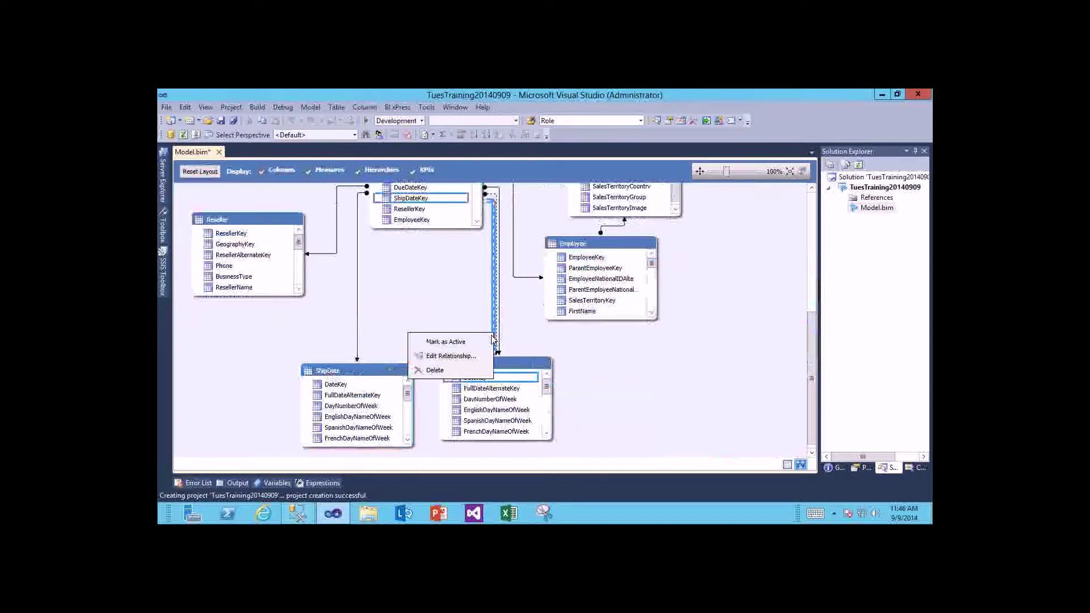
{"action": "left_click", "coordinate": [470, 370]}
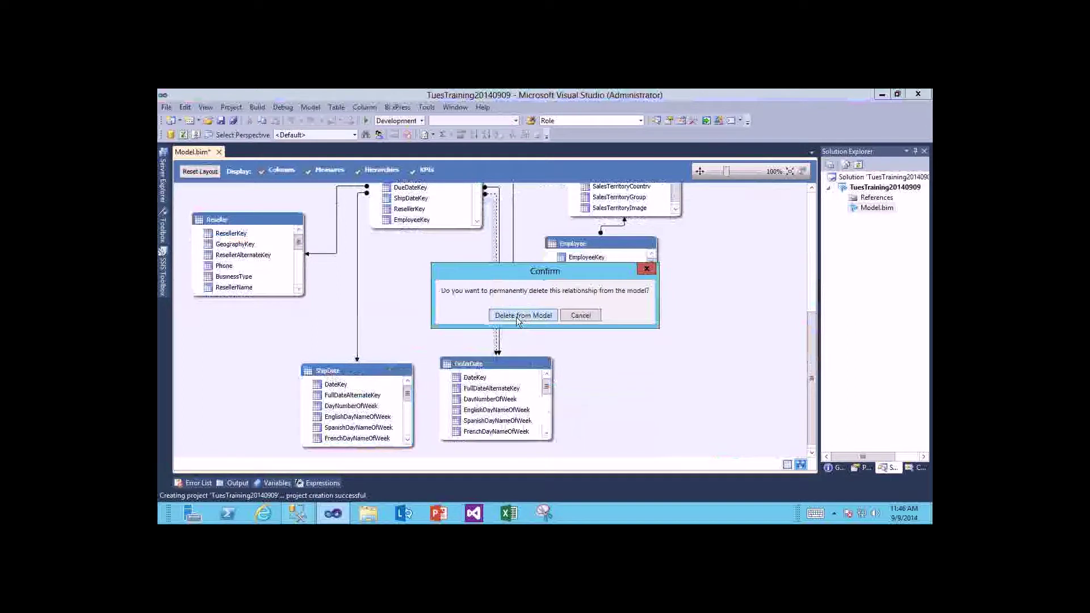
{"action": "left_click", "coordinate": [516, 316]}
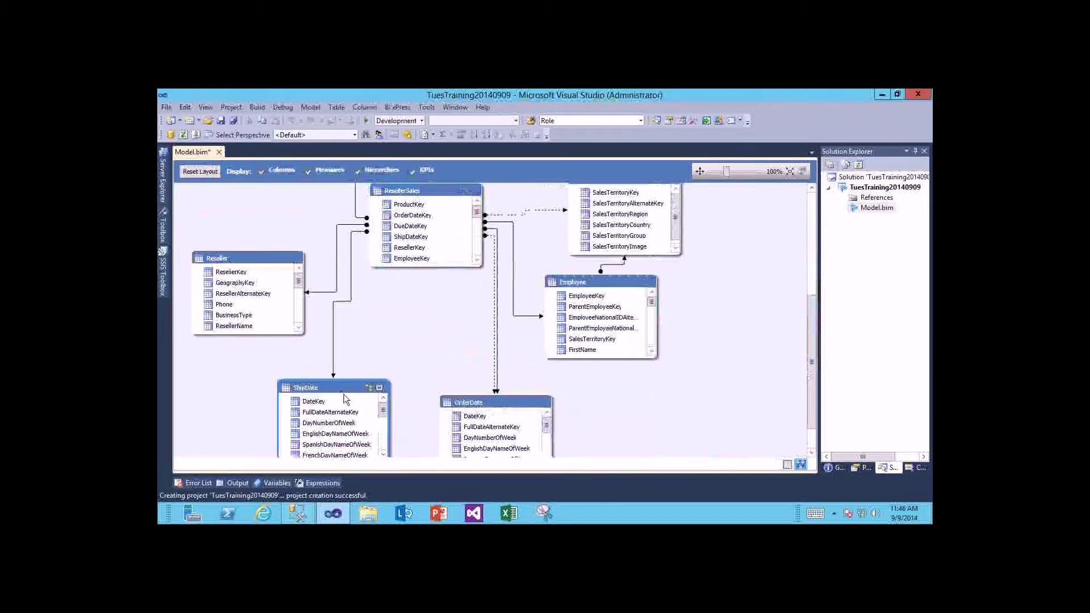
Move the ShipDate table up next to Reseller and lengthen it to show its calendar columns
{"action": "left_click", "coordinate": [494, 370]}
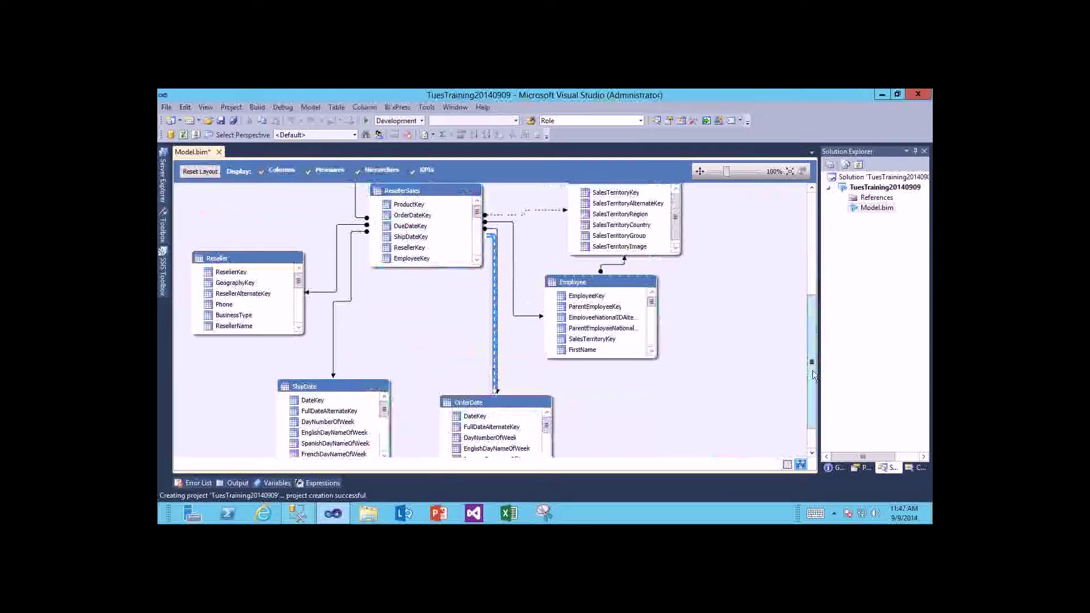
{"action": "scroll", "coordinate": [812, 371], "scroll_direction": "down", "scroll_amount": 1}
{"action": "mouse_move", "coordinate": [379, 356]}
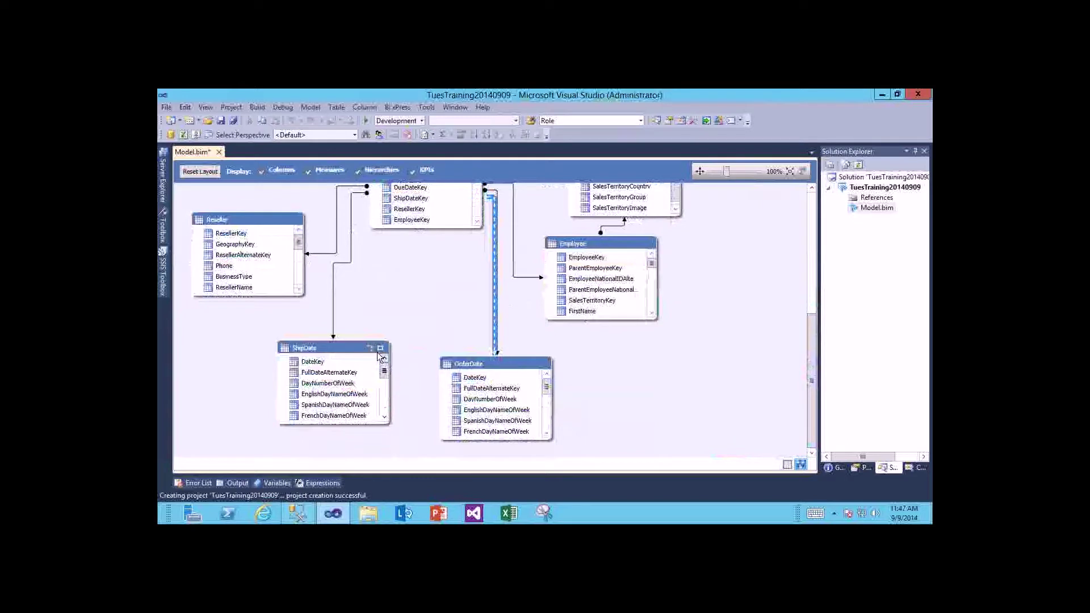
{"action": "left_click_drag", "start_coordinate": [346, 347], "coordinate": [370, 306]}
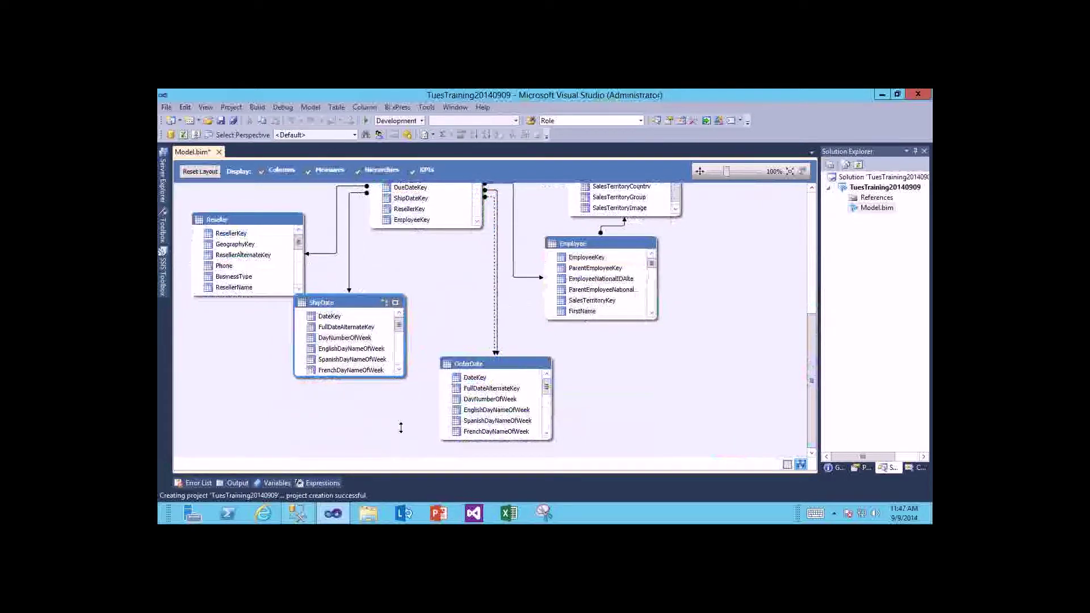
{"action": "left_click_drag", "start_coordinate": [401, 442], "coordinate": [400, 444]}
{"action": "scroll", "coordinate": [414, 421], "scroll_direction": "down", "scroll_amount": 2}
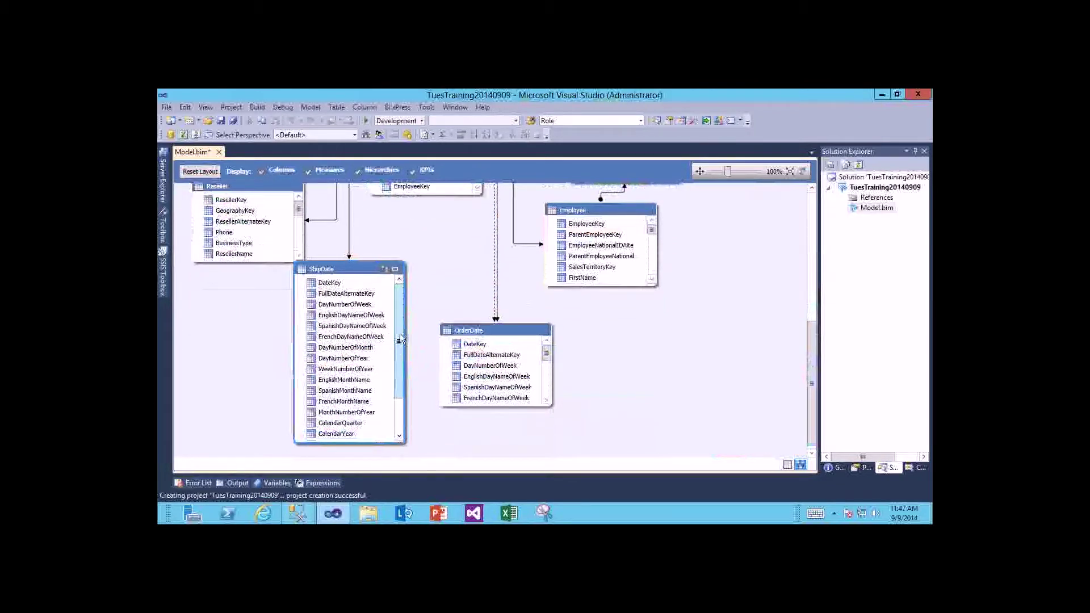
{"action": "left_click_drag", "start_coordinate": [399, 367], "coordinate": [400, 397]}
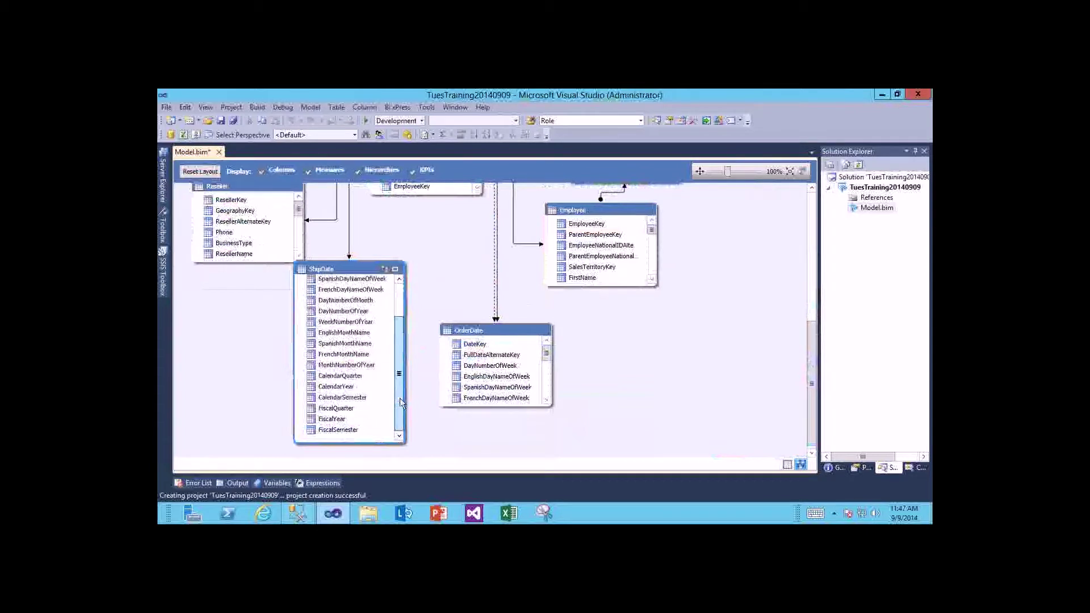
Create a hierarchy named ShipDateCalendarHierarchy in the ShipDate table
{"action": "right_click", "coordinate": [333, 391]}
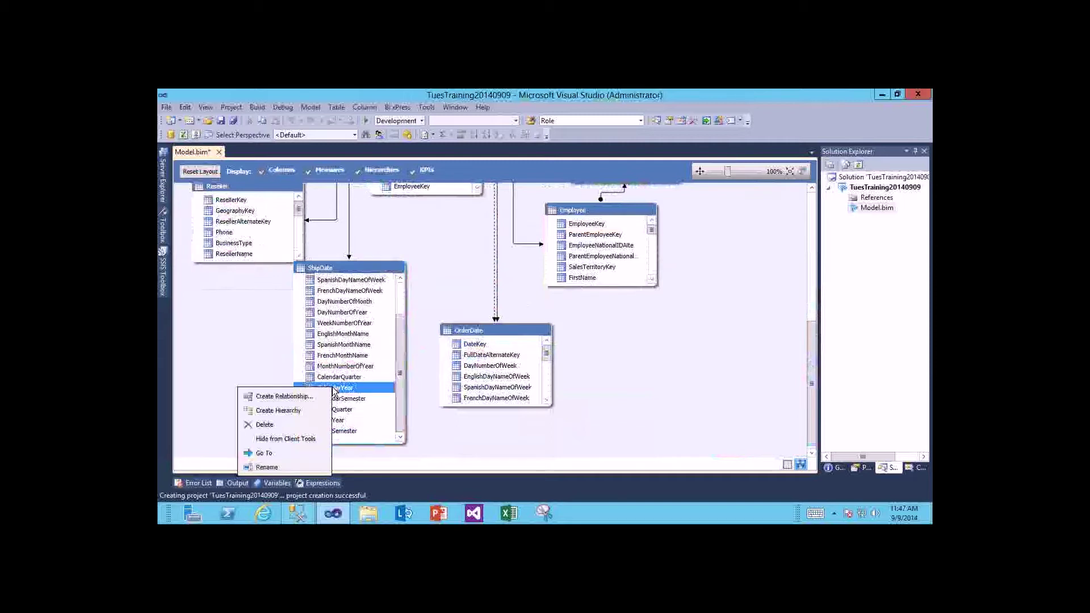
{"action": "key", "text": "Escape"}
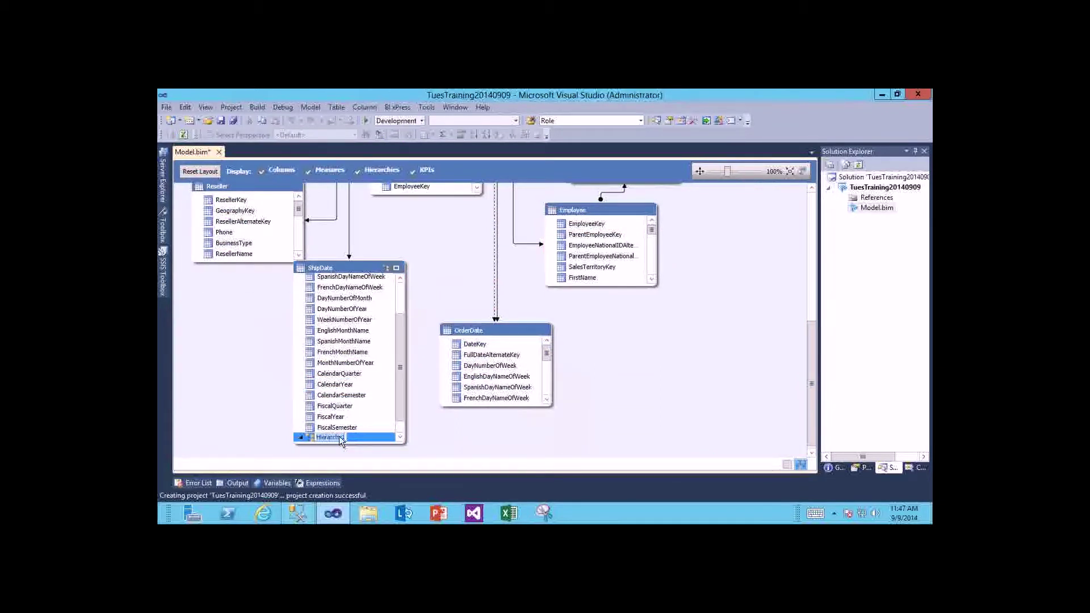
{"action": "type", "text": "ShipDateCalendarHierarchy"}
{"action": "key", "text": "Return"}
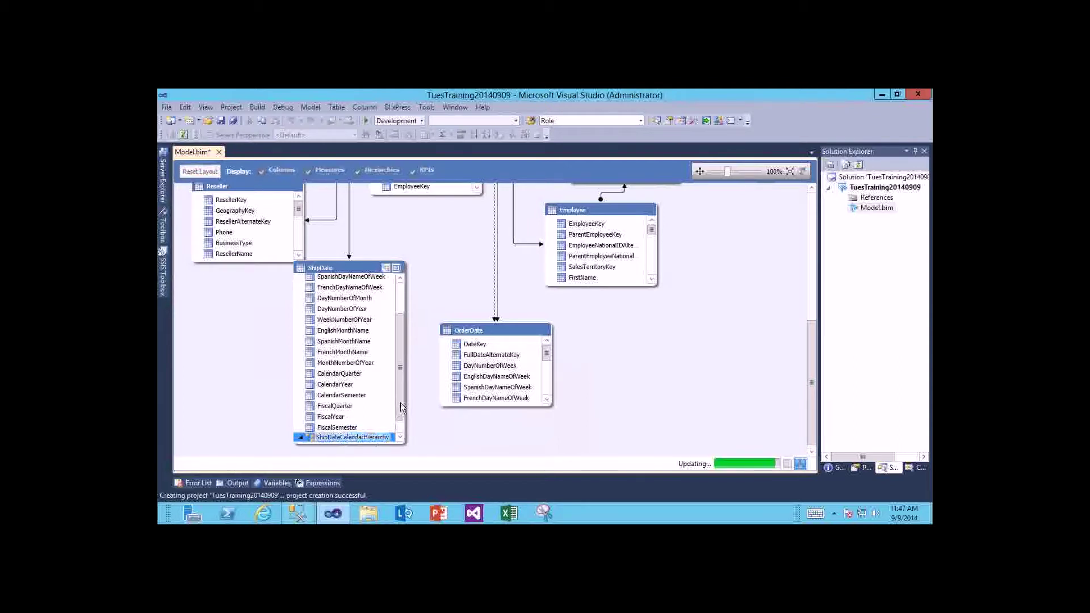
Add CalendarYear and then CalendarSemester as the first two levels of ShipDateCalendarHierarchy
{"action": "left_click_drag", "start_coordinate": [335, 384], "coordinate": [343, 435]}
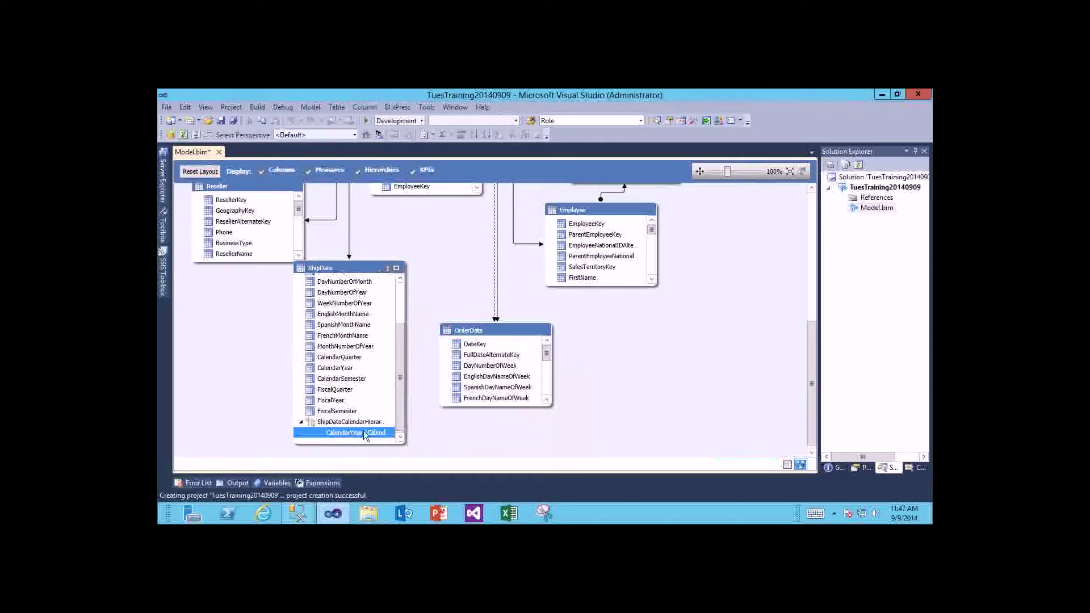
{"action": "right_click", "coordinate": [332, 379]}
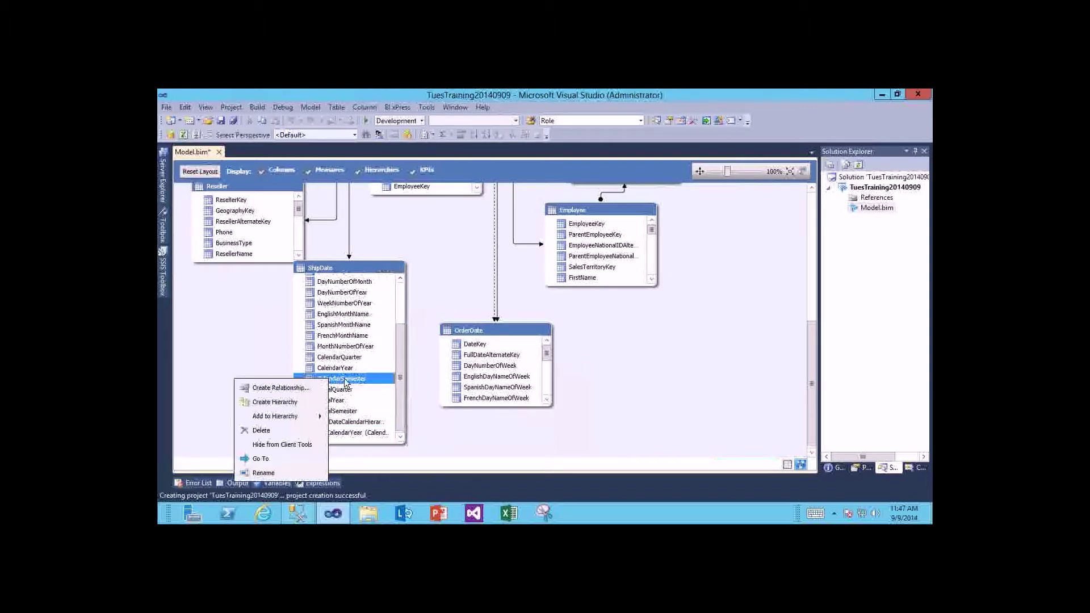
{"action": "mouse_move", "coordinate": [296, 420]}
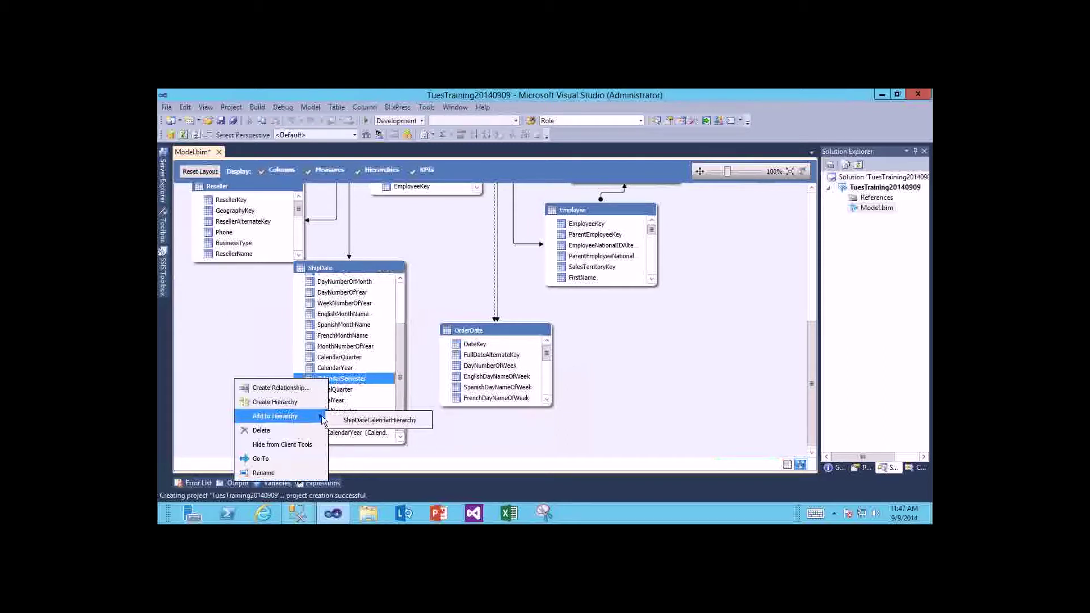
{"action": "left_click", "coordinate": [381, 420]}
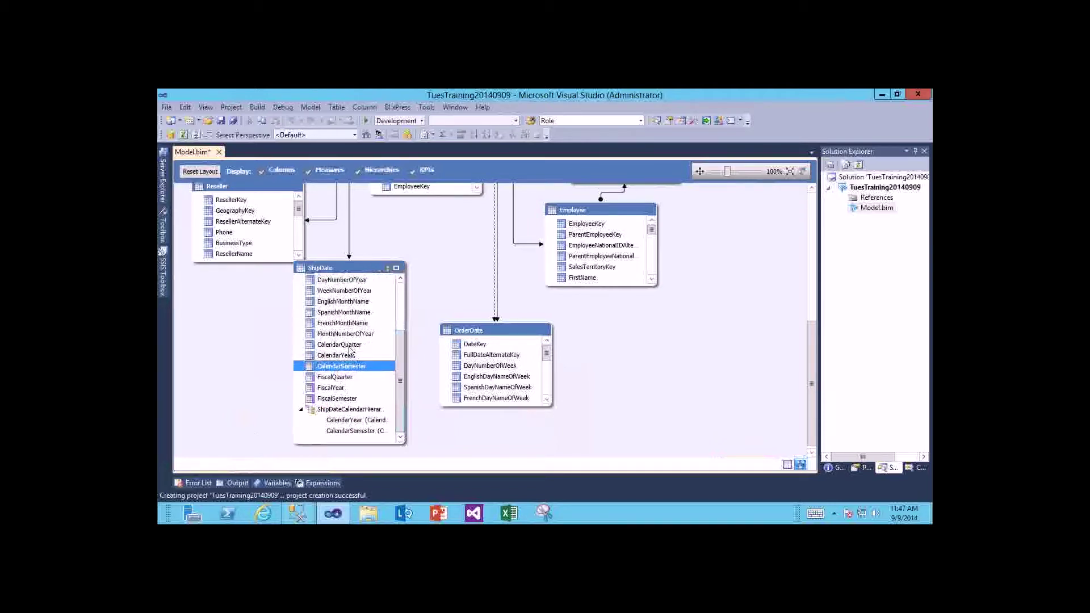
Add CalendarQuarter and then MonthNumberOfYear as the lower levels of ShipDateCalendarHierarchy
{"action": "right_click", "coordinate": [348, 344]}
{"action": "mouse_move", "coordinate": [342, 388]}
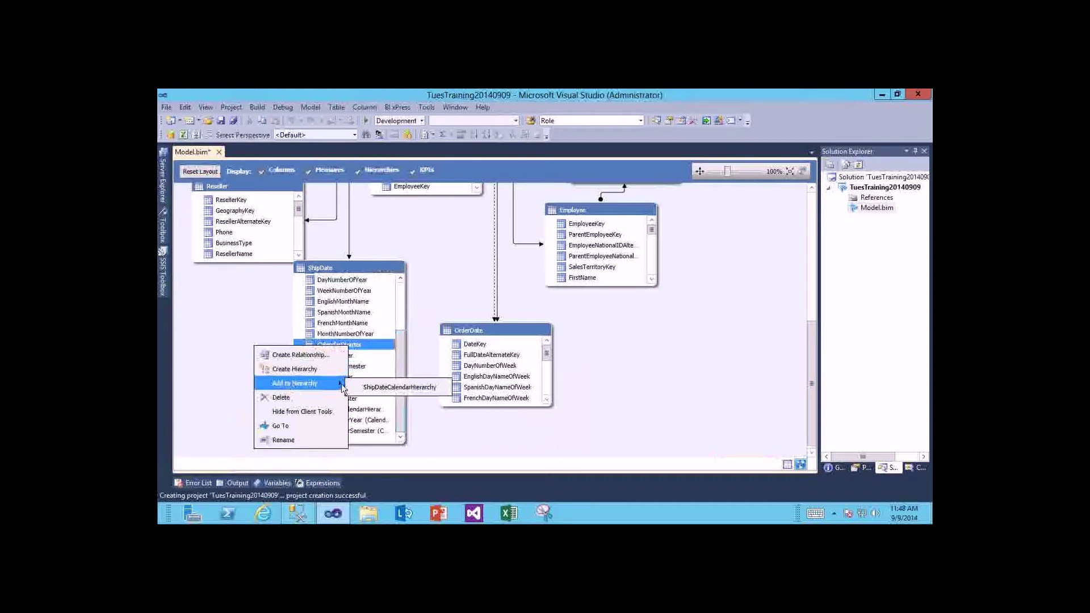
{"action": "left_click", "coordinate": [387, 388]}
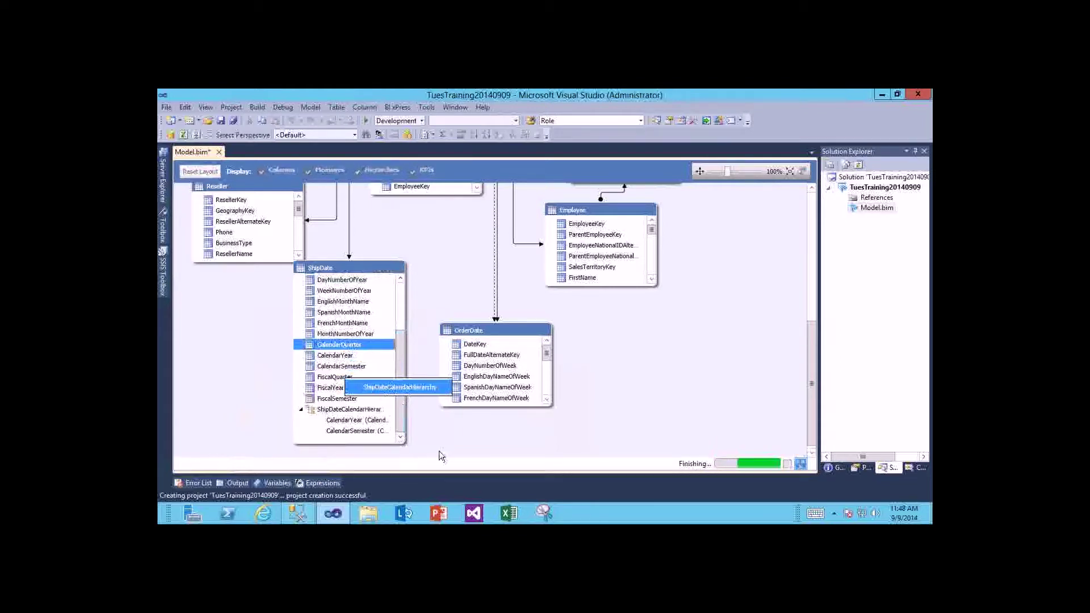
{"action": "right_click", "coordinate": [348, 333]}
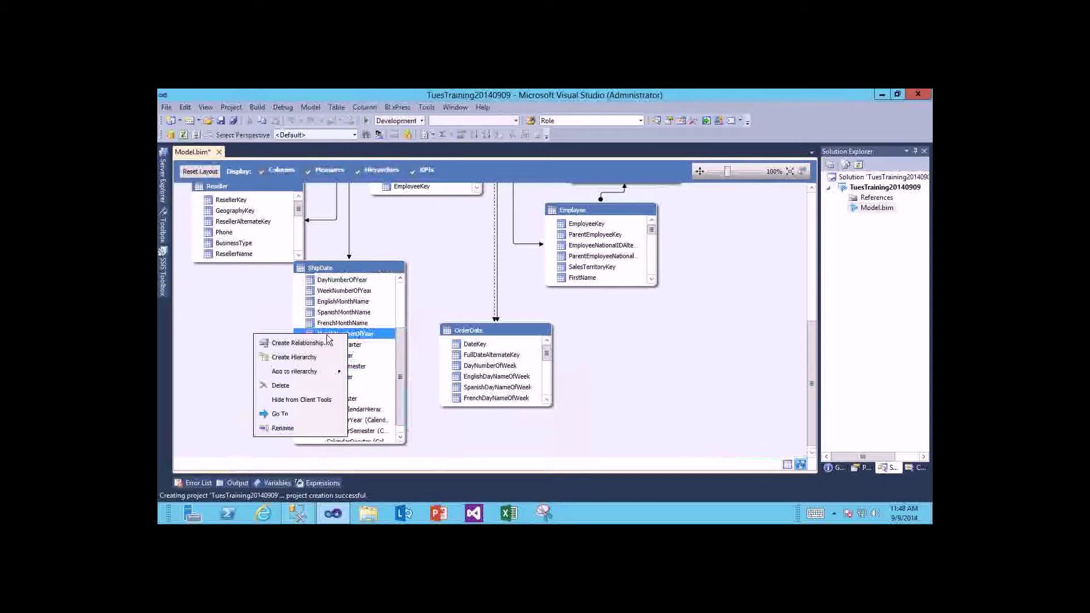
{"action": "mouse_move", "coordinate": [301, 371]}
{"action": "left_click", "coordinate": [398, 374]}
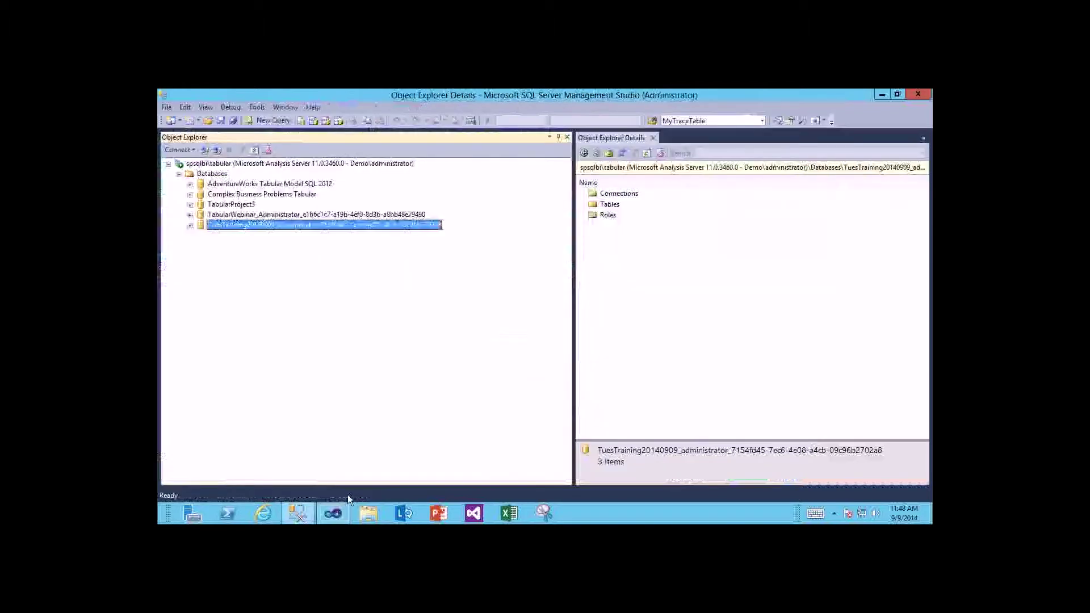
{"action": "left_click", "coordinate": [334, 514]}
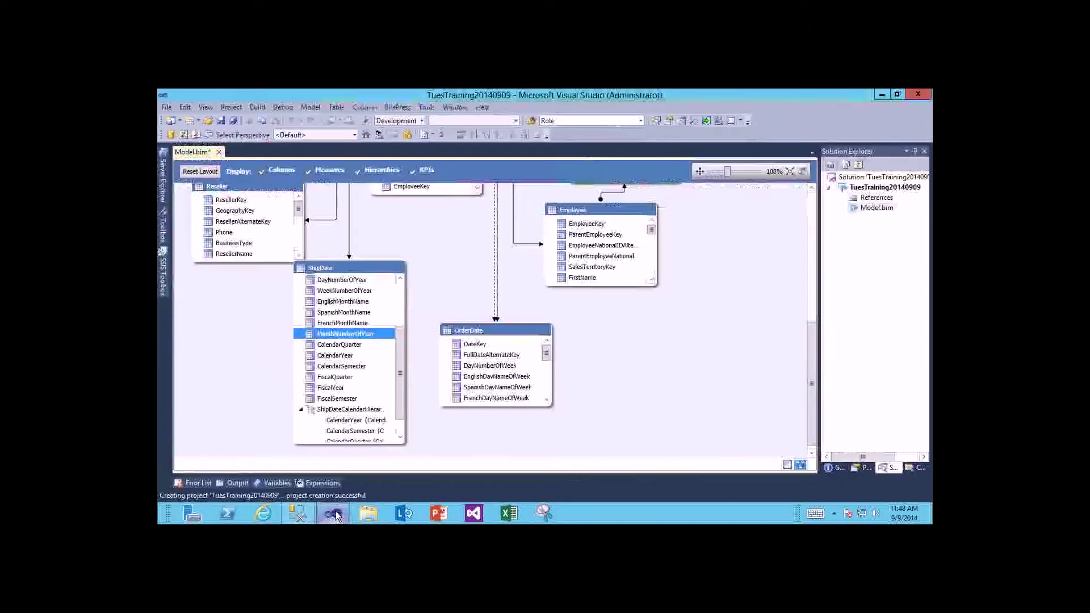
{"action": "scroll", "coordinate": [399, 417], "scroll_direction": "down", "scroll_amount": 1}
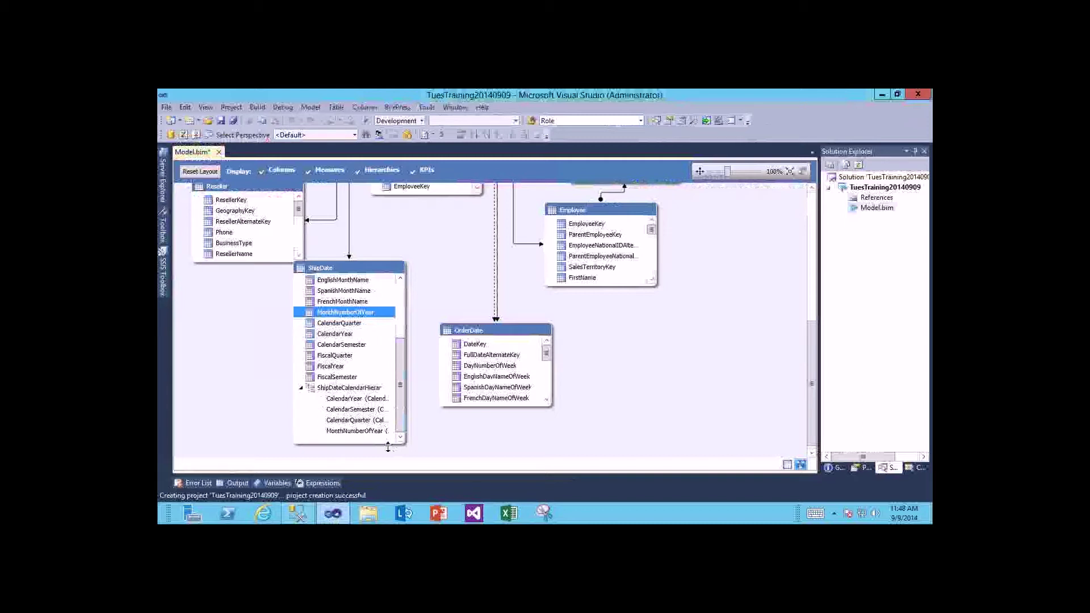
Rename the MonthNumberOfYear level of ShipDateCalendarHierarchy to Month
{"action": "right_click", "coordinate": [358, 435]}
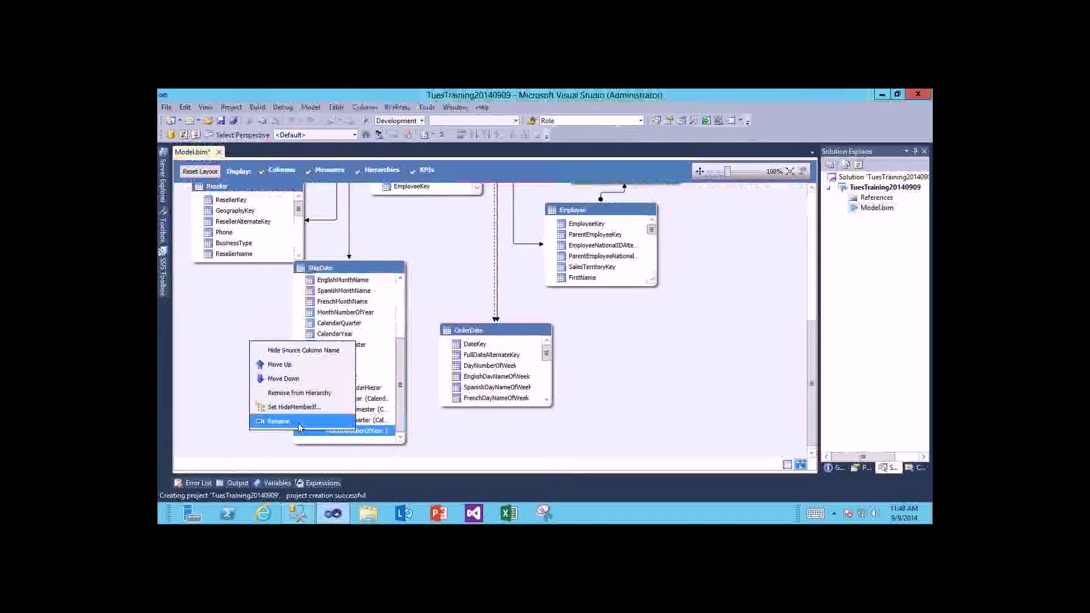
{"action": "left_click", "coordinate": [299, 423]}
{"action": "type", "text": "Month"}
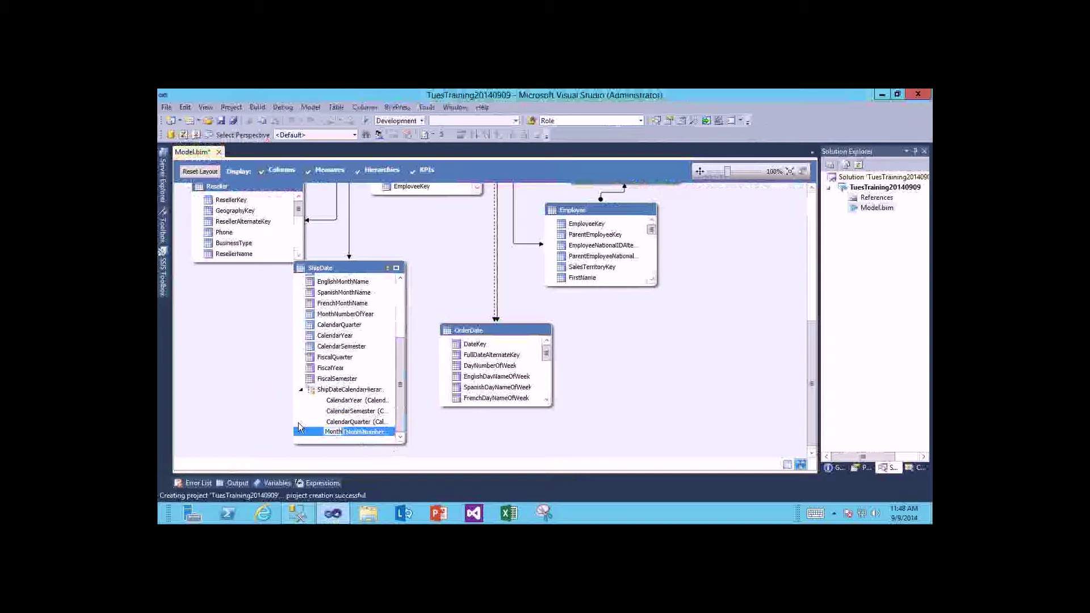
{"action": "left_click", "coordinate": [399, 387]}
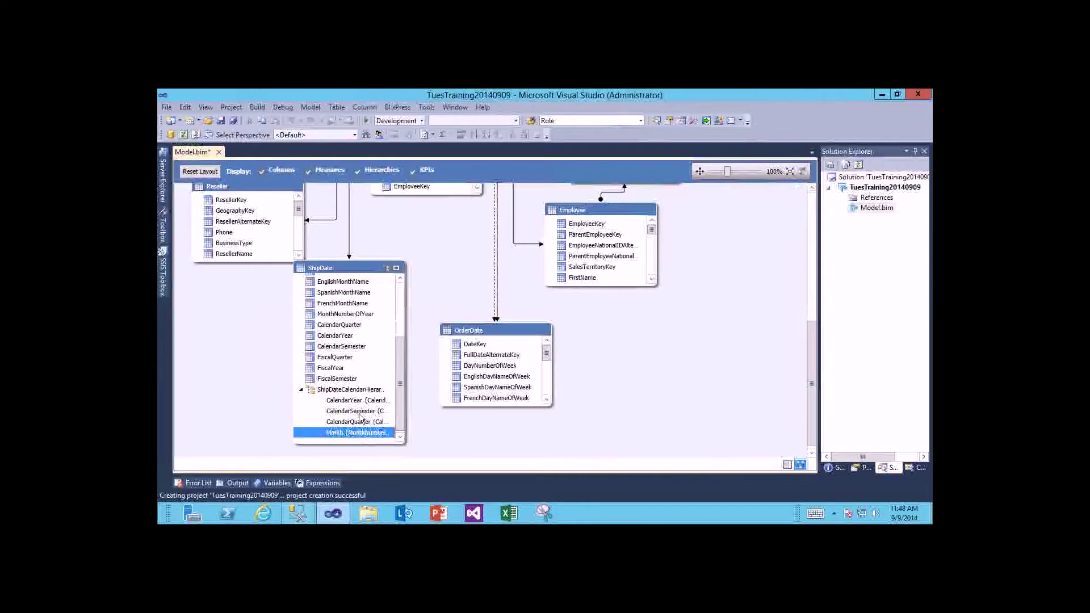
Hide the ShipDate table's CalendarYear column from client tools
{"action": "right_click", "coordinate": [336, 338]}
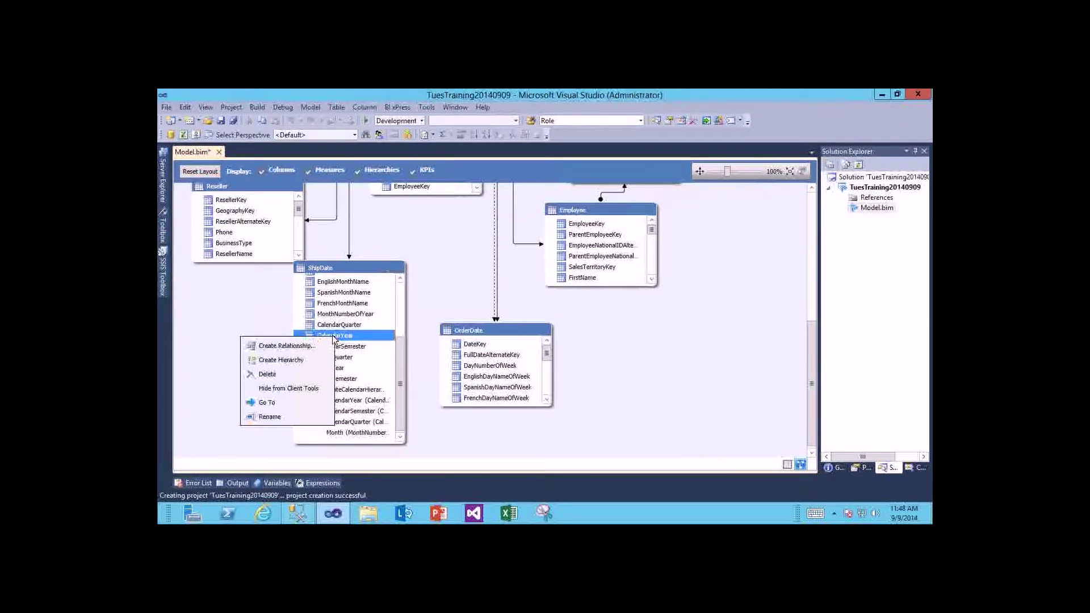
{"action": "left_click", "coordinate": [279, 391]}
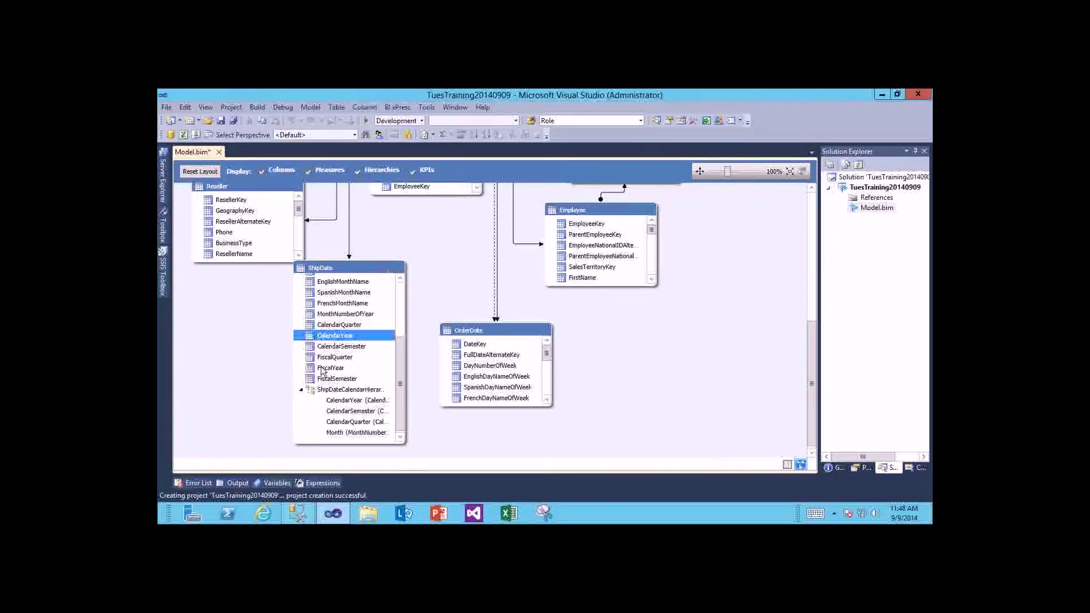
{"action": "left_click", "coordinate": [343, 346]}
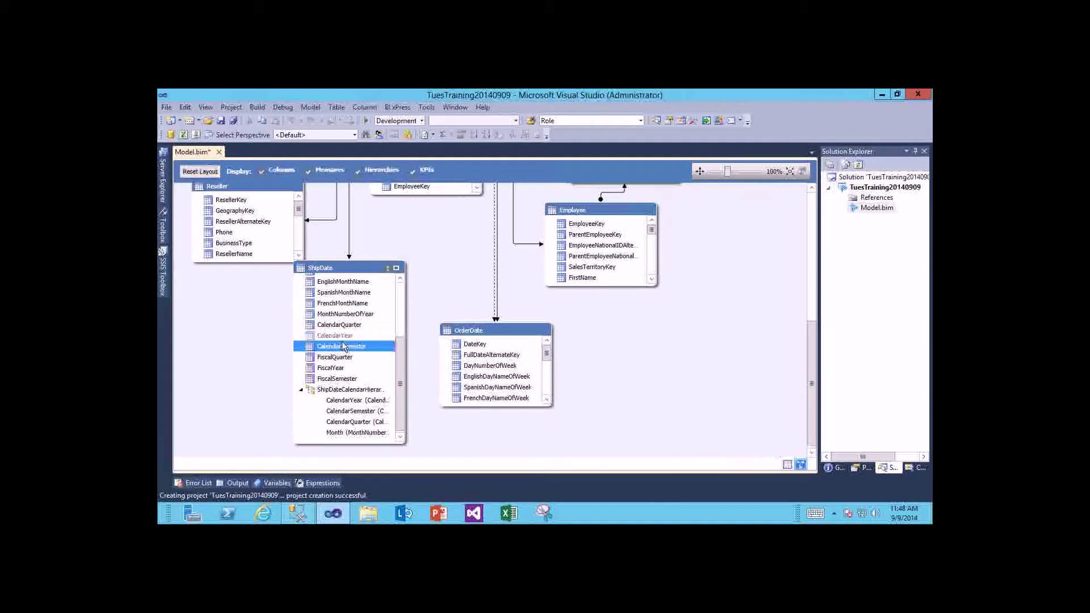
{"action": "key", "text": "Down"}
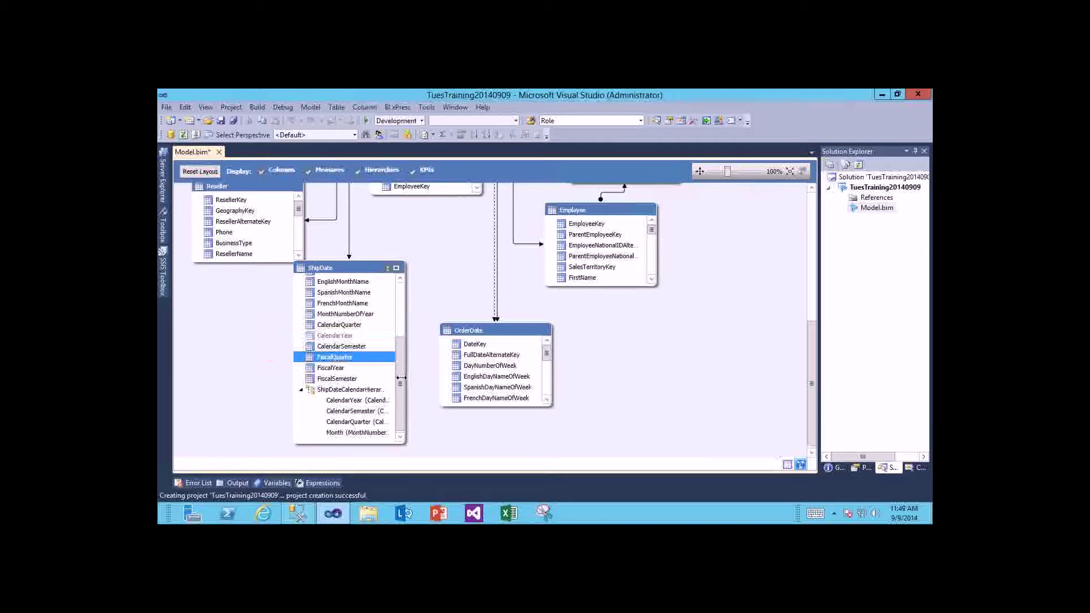
Switch the model from the diagram to the grid view and show the SalesAmount column of the ResellerSales table
{"action": "scroll", "coordinate": [397, 294], "scroll_direction": "up", "scroll_amount": 3}
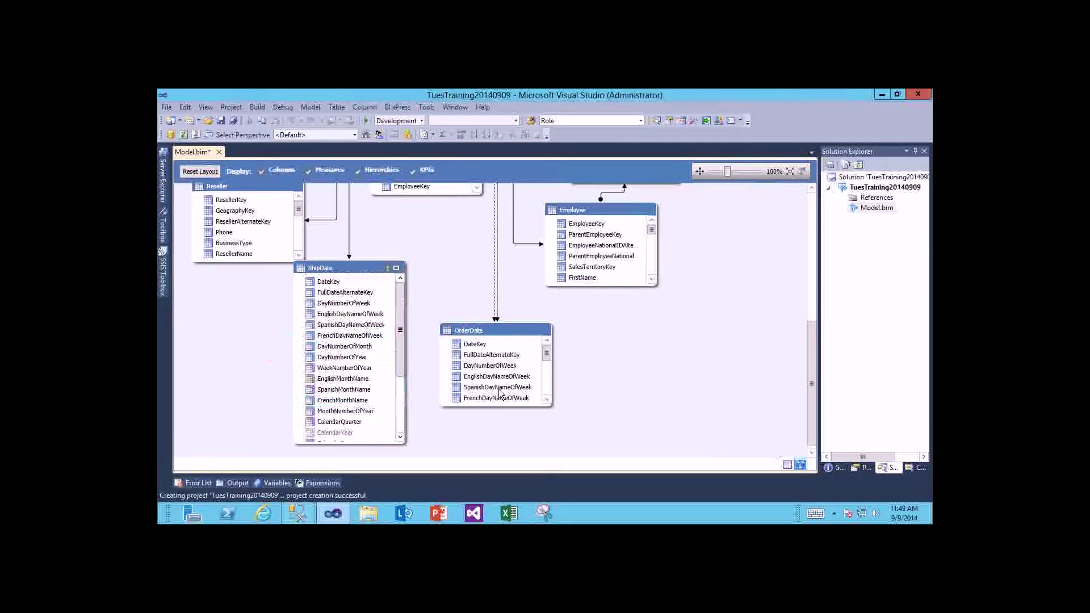
{"action": "left_click_drag", "start_coordinate": [815, 368], "coordinate": [810, 225]}
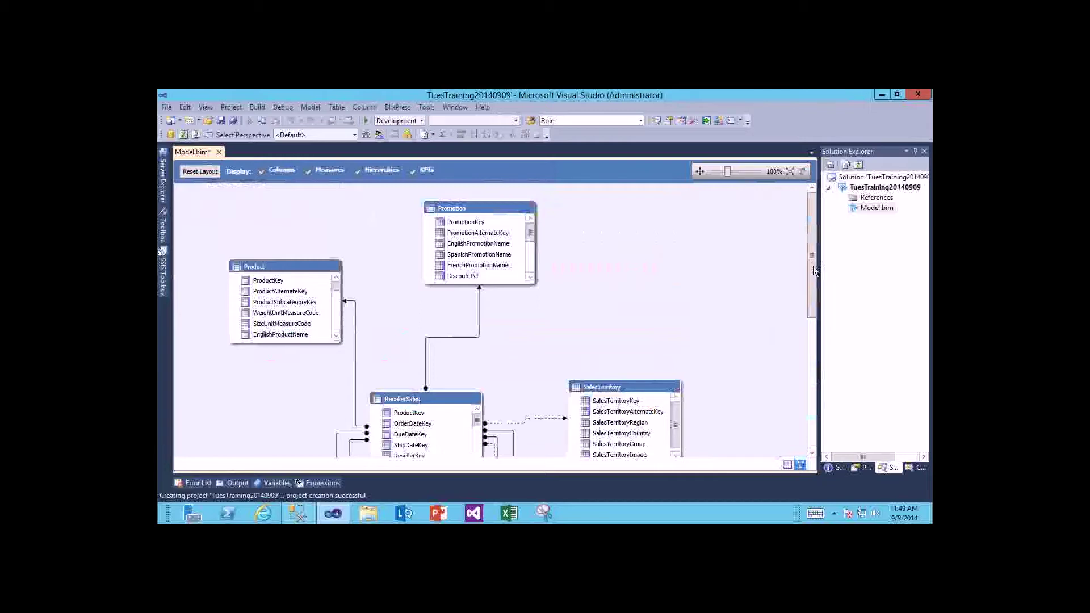
{"action": "scroll", "coordinate": [494, 435], "scroll_direction": "down", "scroll_amount": 3}
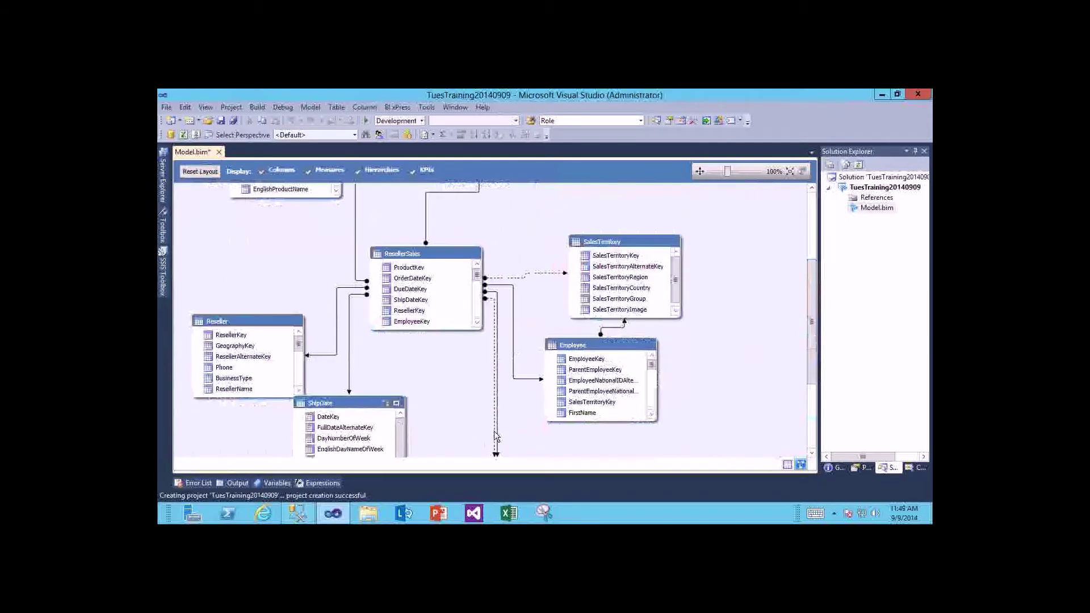
{"action": "scroll", "coordinate": [813, 378], "scroll_direction": "down", "scroll_amount": 2}
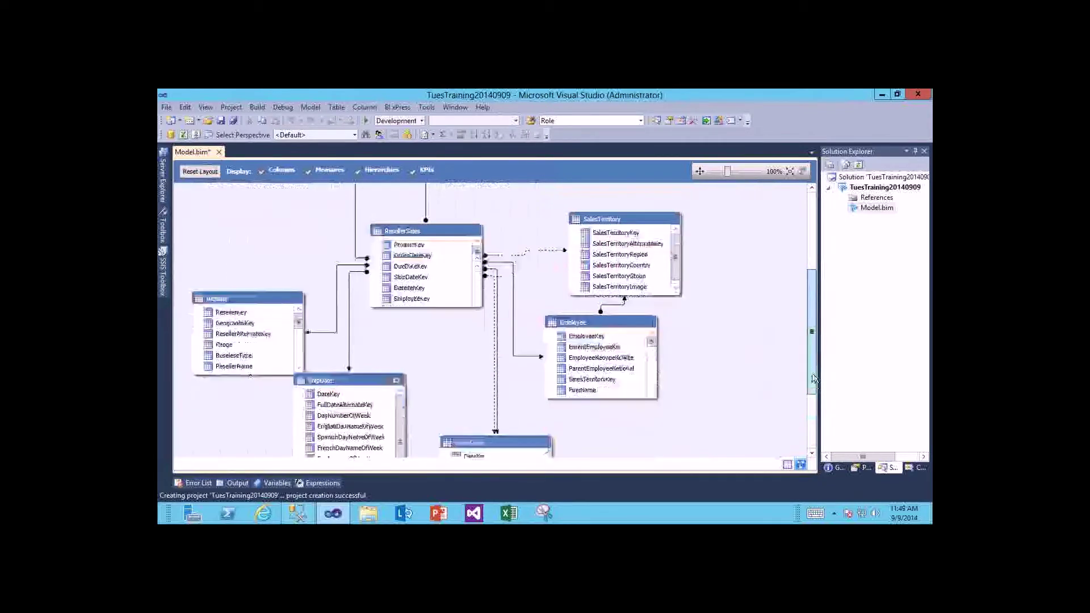
{"action": "scroll", "coordinate": [813, 379], "scroll_direction": "down", "scroll_amount": 3}
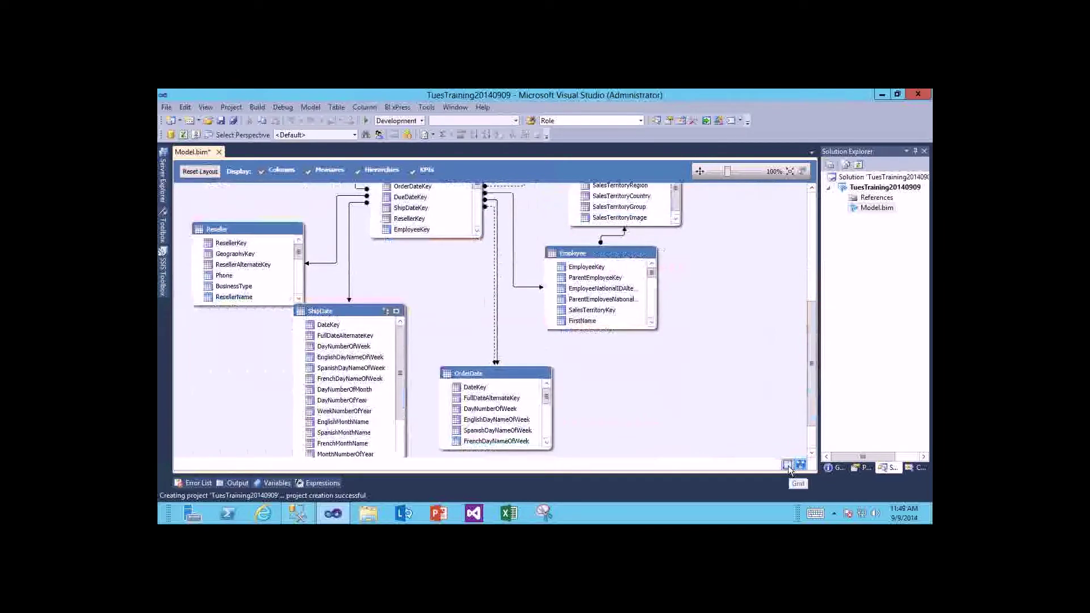
{"action": "left_click", "coordinate": [788, 465]}
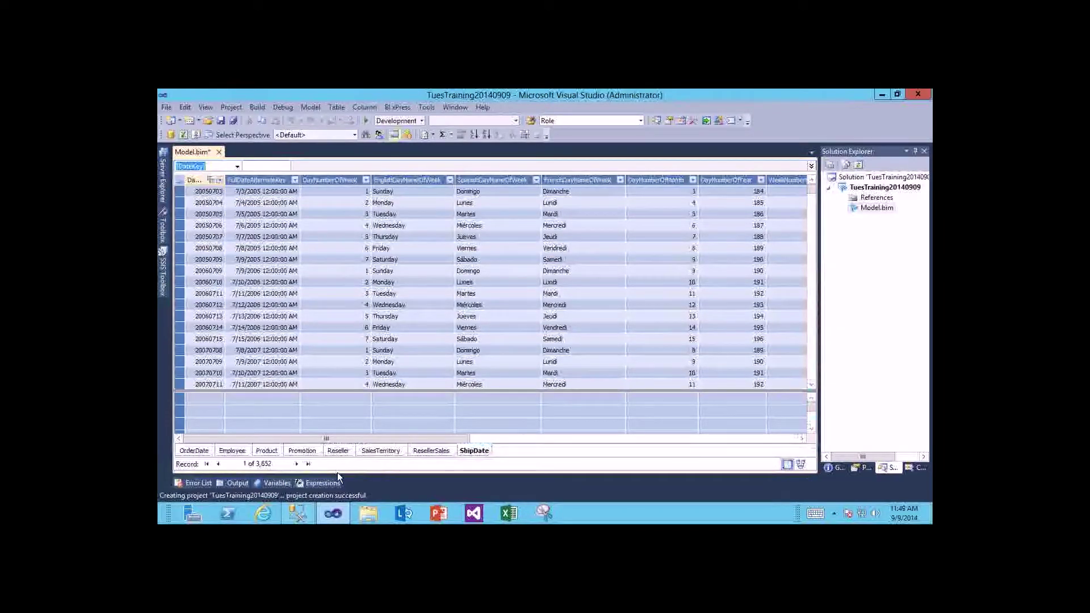
{"action": "left_click", "coordinate": [337, 451]}
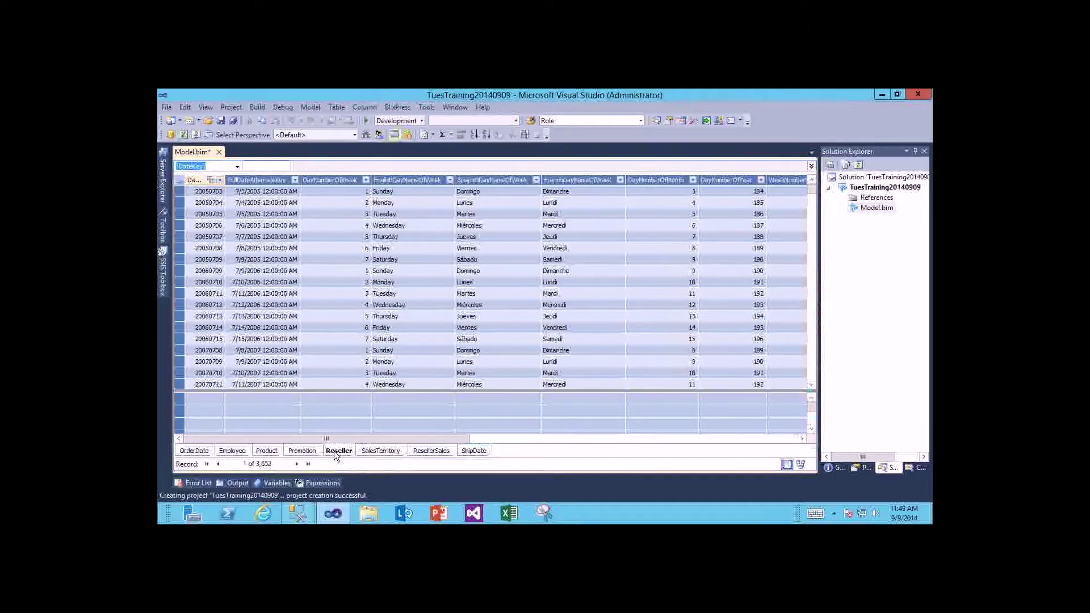
{"action": "left_click", "coordinate": [428, 450]}
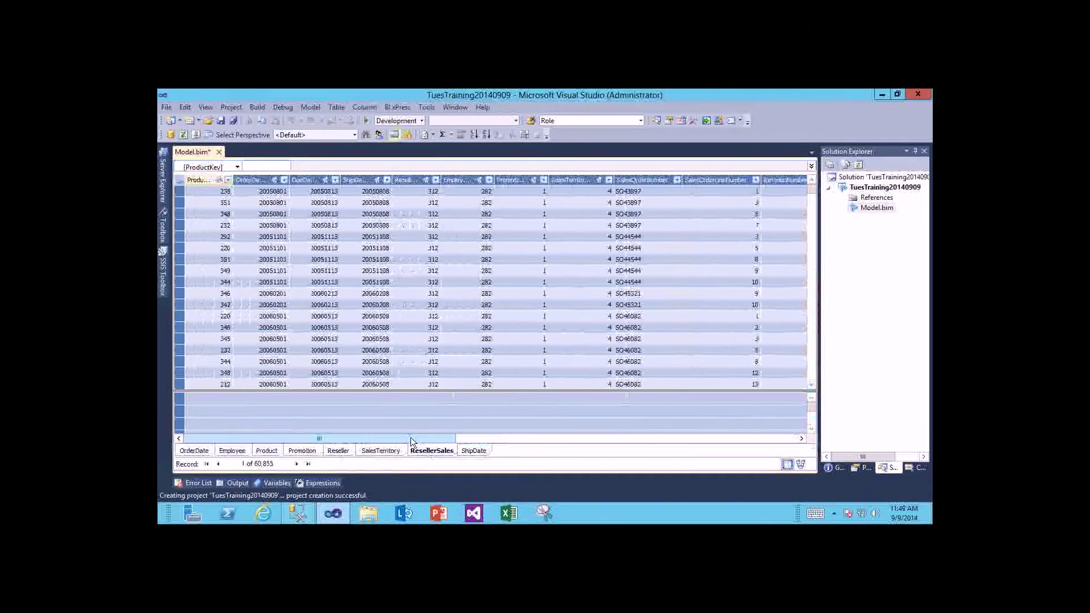
{"action": "left_click_drag", "start_coordinate": [409, 438], "coordinate": [691, 435]}
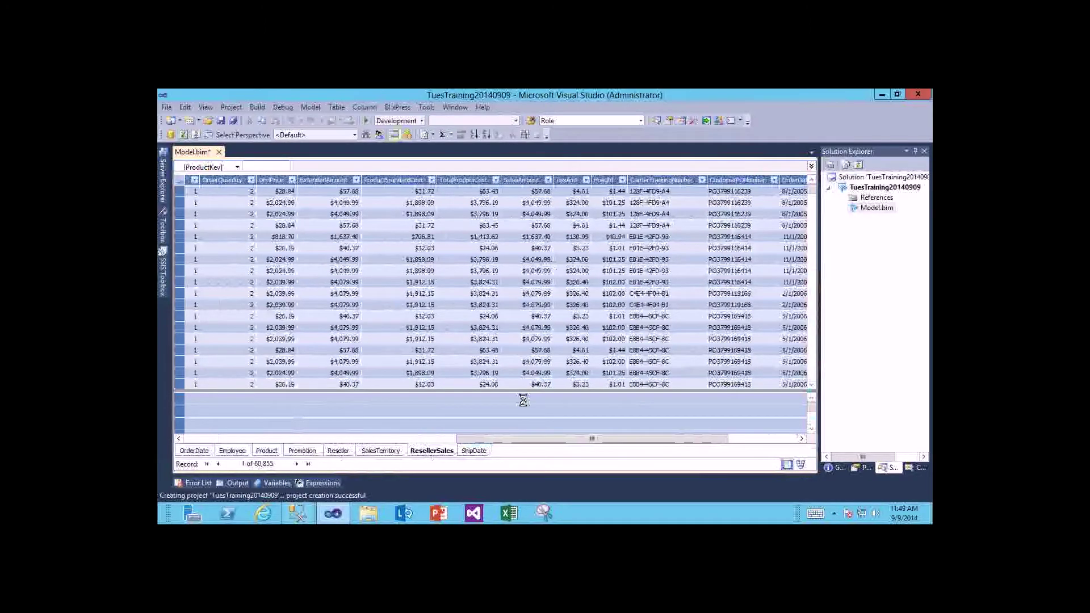
Add a Sum measure for the SalesAmount column of ResellerSales
{"action": "left_click", "coordinate": [527, 398]}
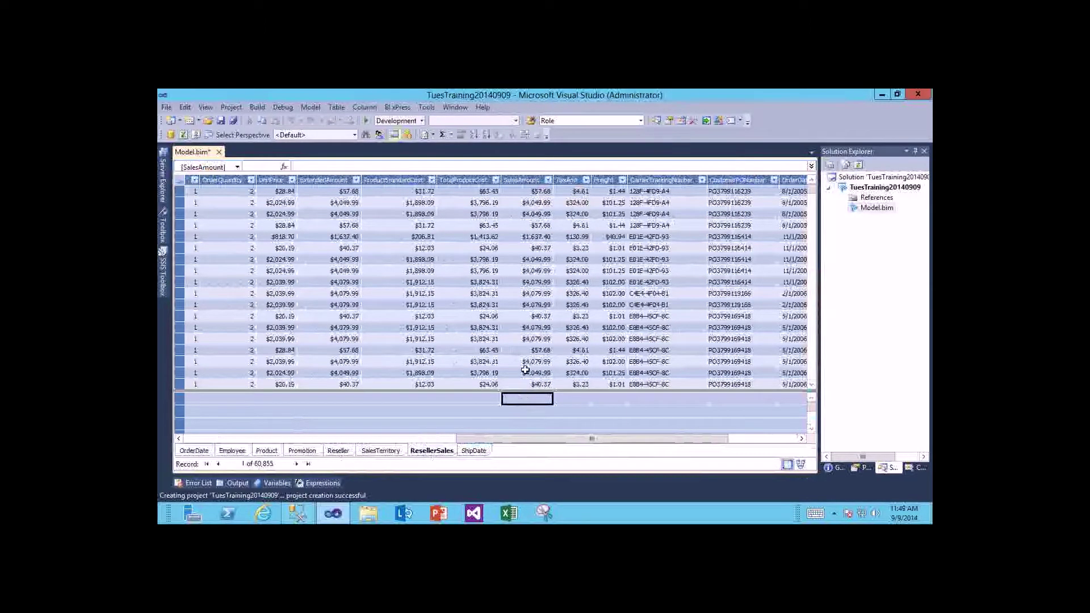
{"action": "left_click", "coordinate": [521, 180]}
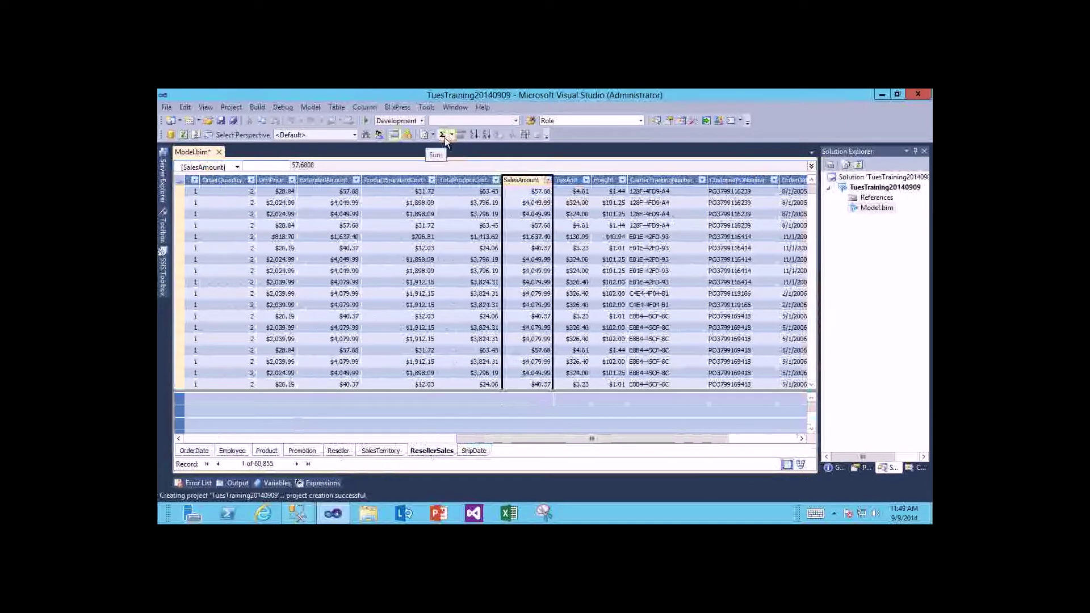
{"action": "left_click", "coordinate": [451, 135]}
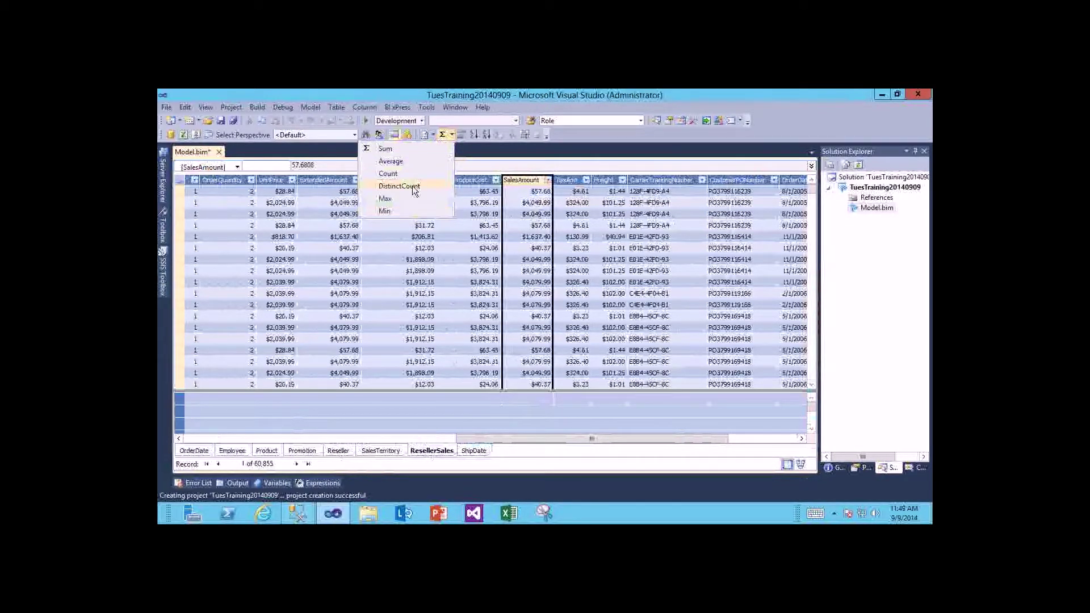
{"action": "left_click", "coordinate": [412, 153]}
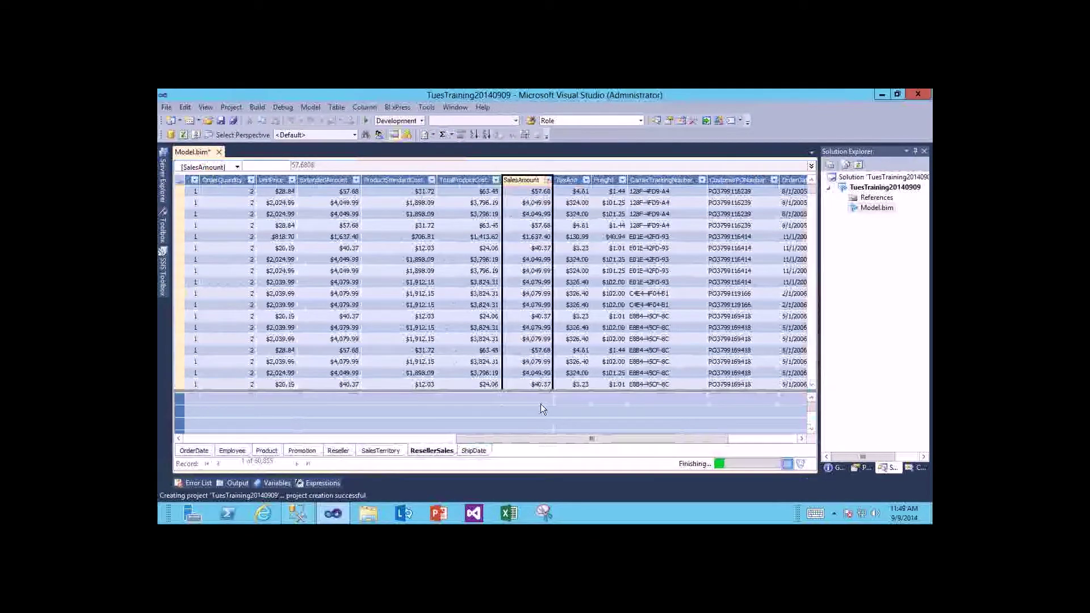
{"action": "left_click", "coordinate": [368, 166]}
{"action": "left_click", "coordinate": [433, 166]}
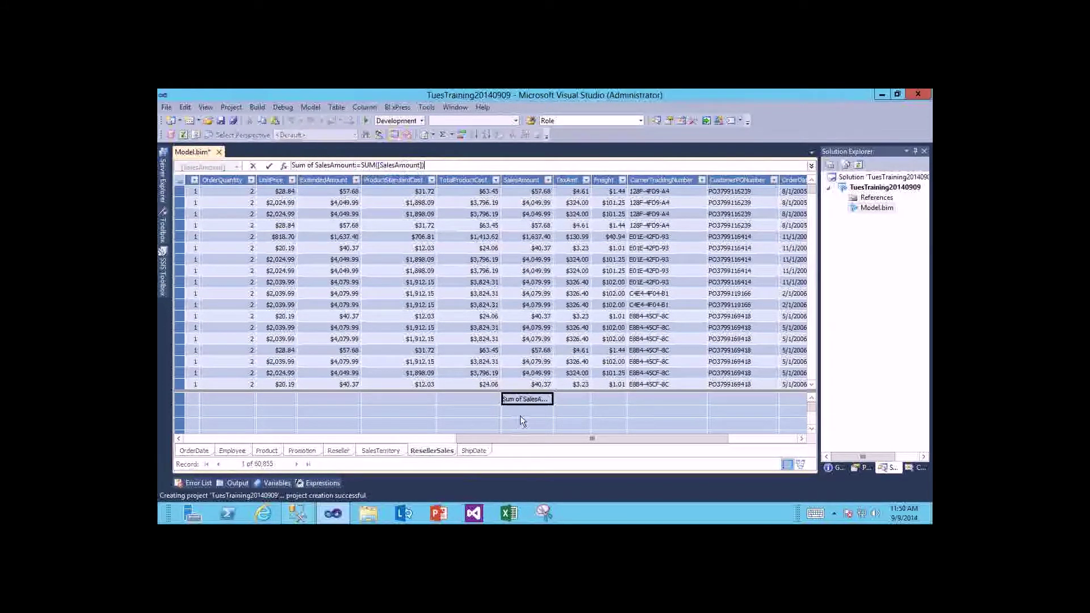
{"action": "key", "text": "Return"}
Add a Count measure for SalesAmount and widen the column so both measures can be read
{"action": "left_click", "coordinate": [521, 180]}
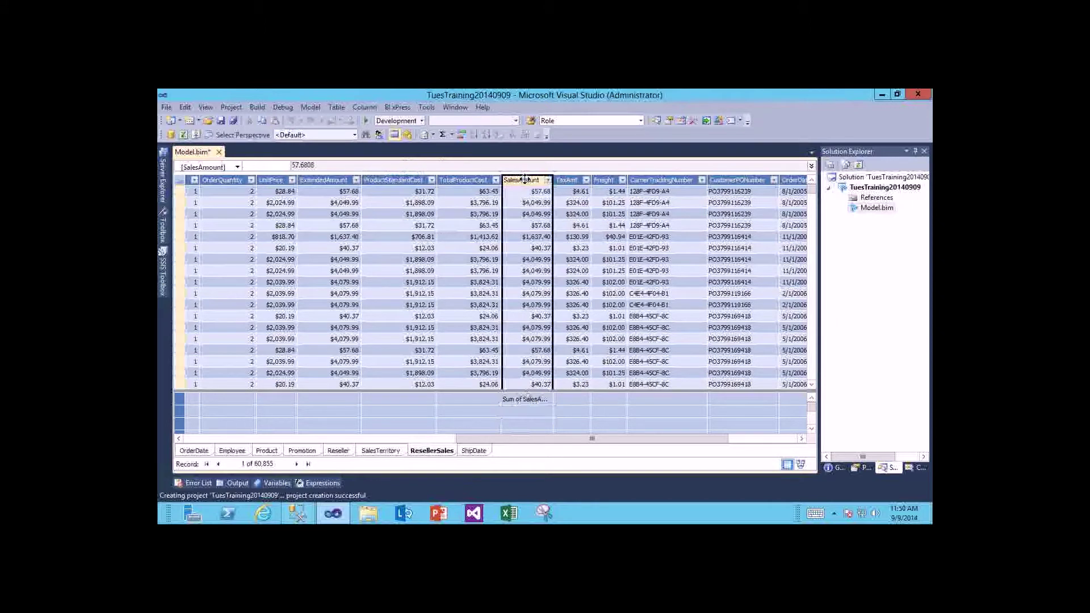
{"action": "left_click", "coordinate": [452, 134]}
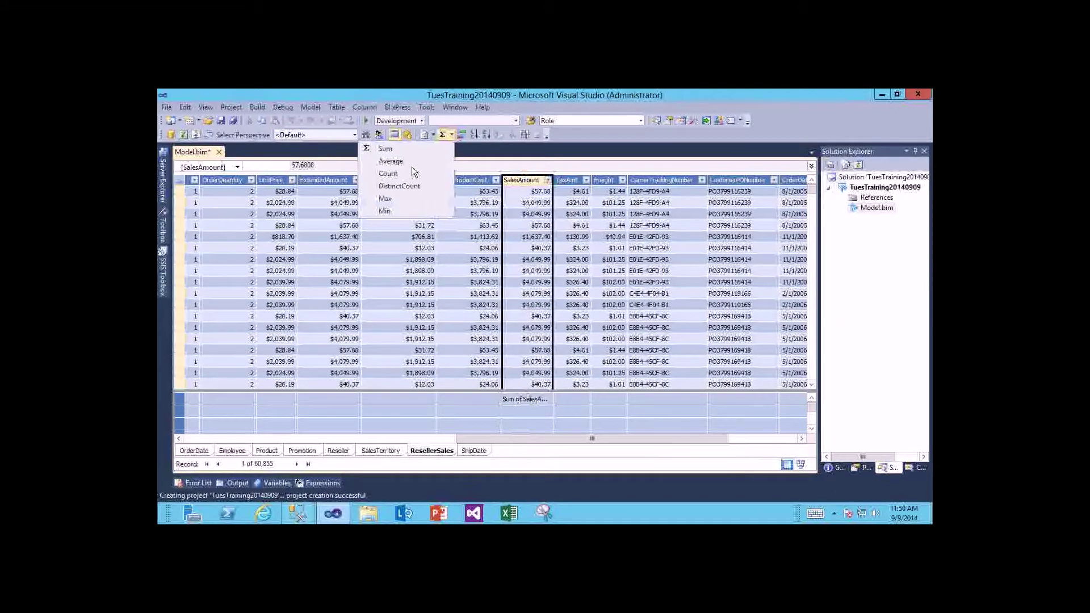
{"action": "left_click", "coordinate": [397, 173]}
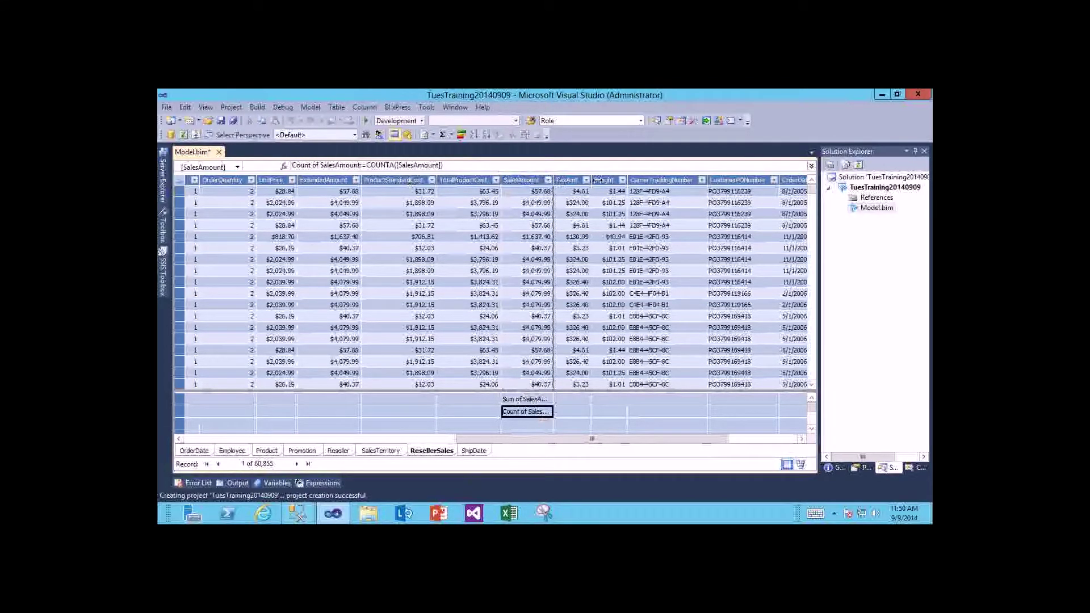
{"action": "left_click", "coordinate": [543, 400]}
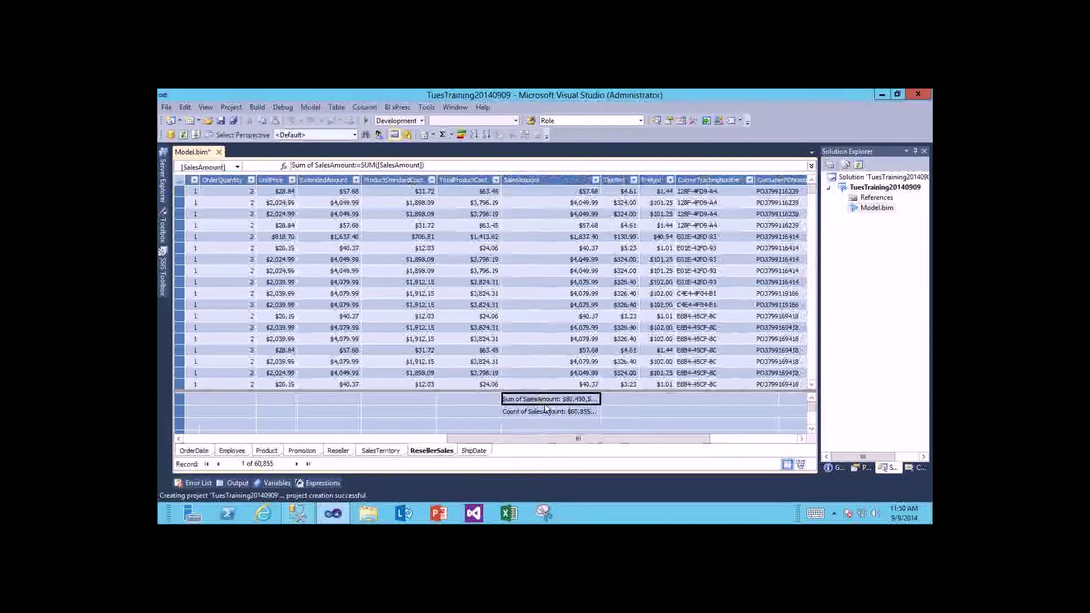
{"action": "left_click", "coordinate": [543, 415]}
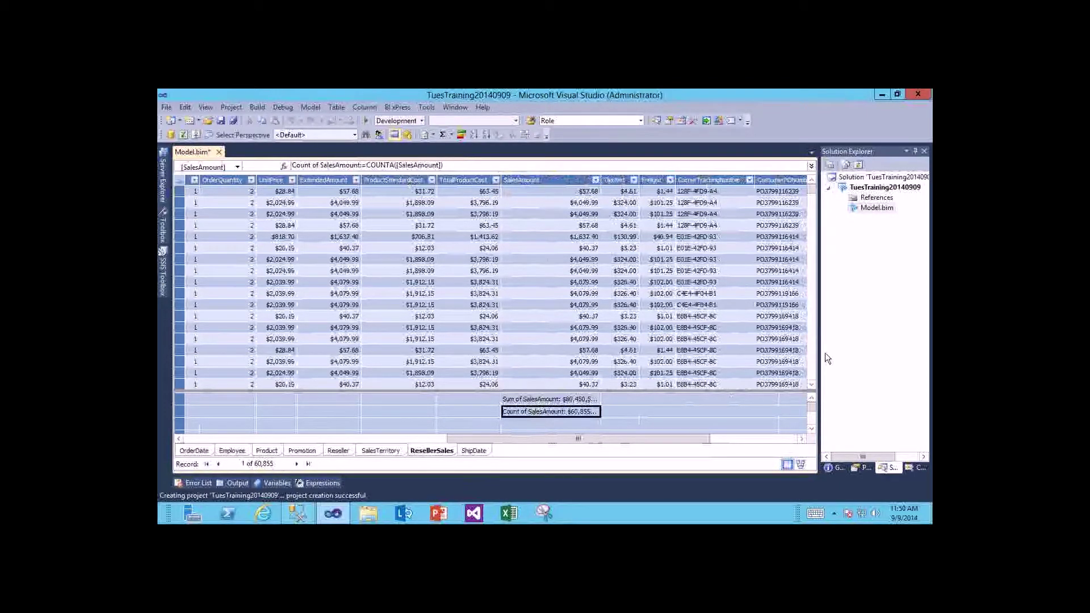
Widen the side pane and examine the format property of the SalesAmount sum measure
{"action": "left_click_drag", "start_coordinate": [818, 352], "coordinate": [755, 354]}
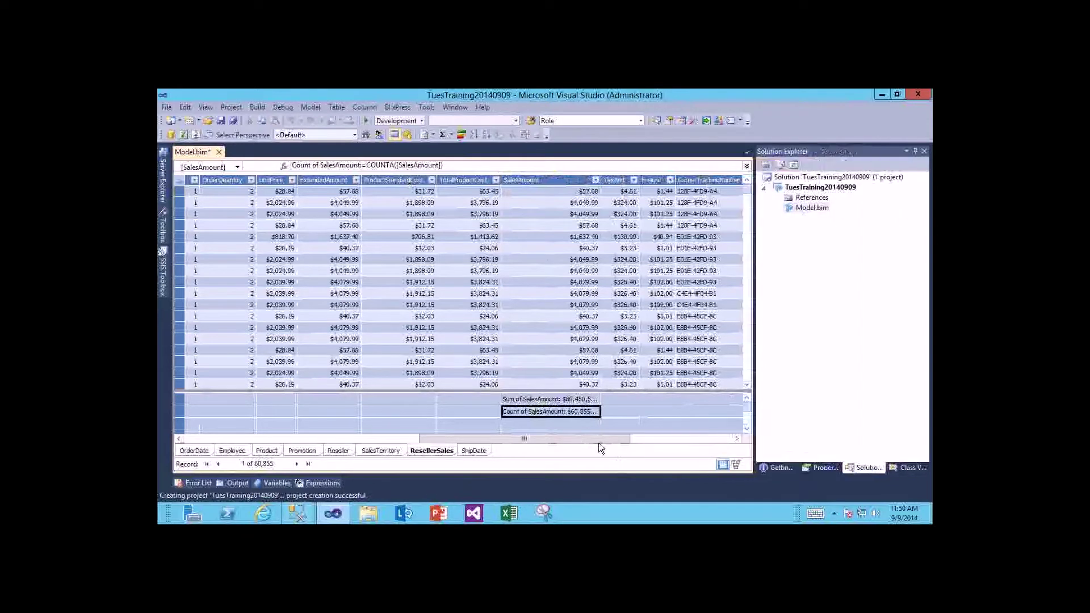
{"action": "right_click", "coordinate": [559, 413]}
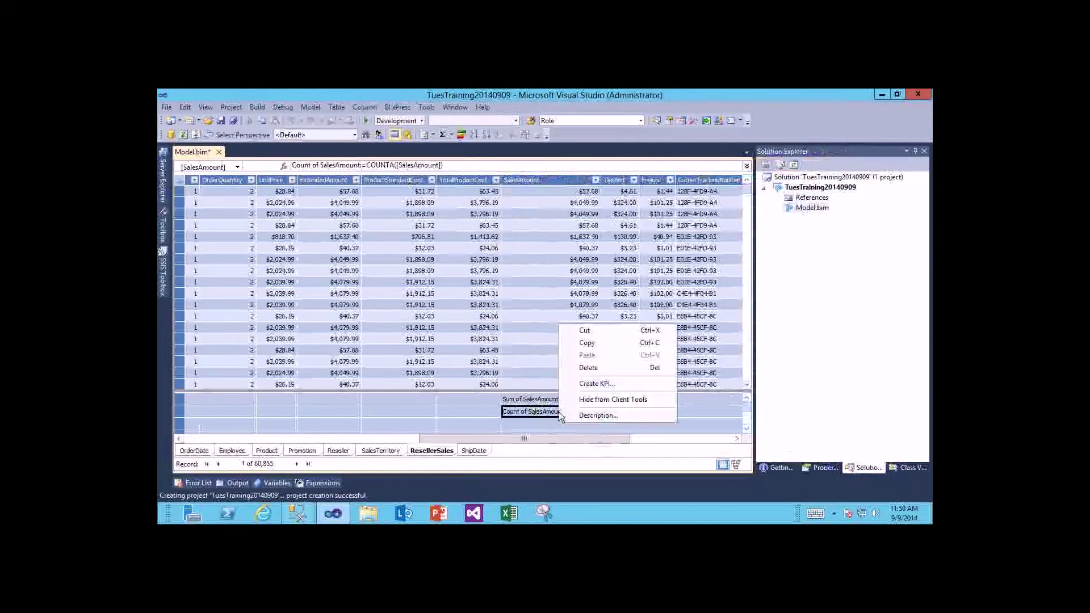
{"action": "left_click", "coordinate": [823, 468]}
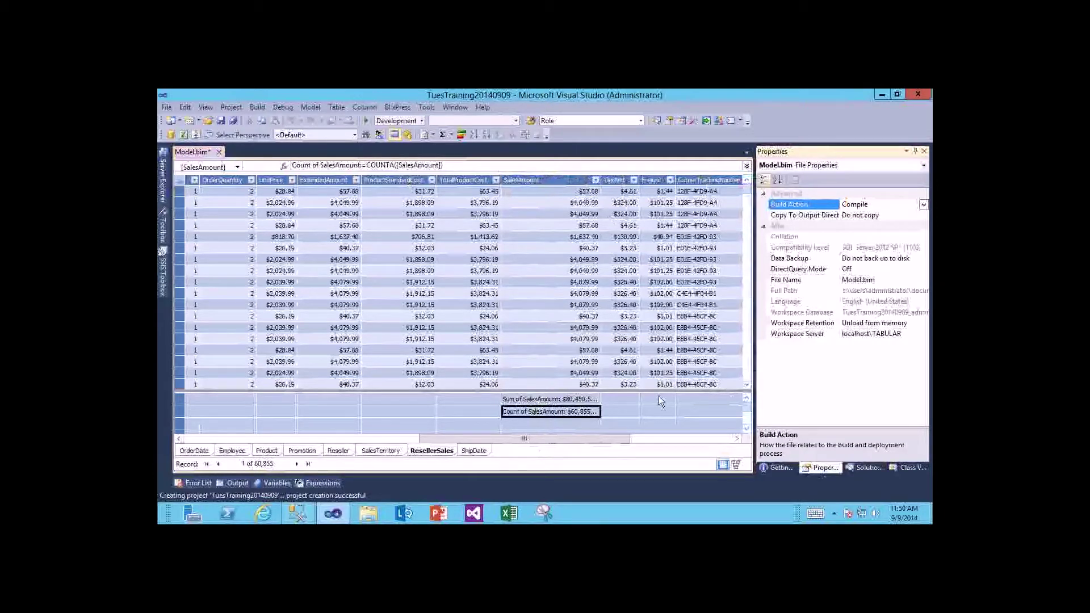
{"action": "left_click", "coordinate": [524, 399]}
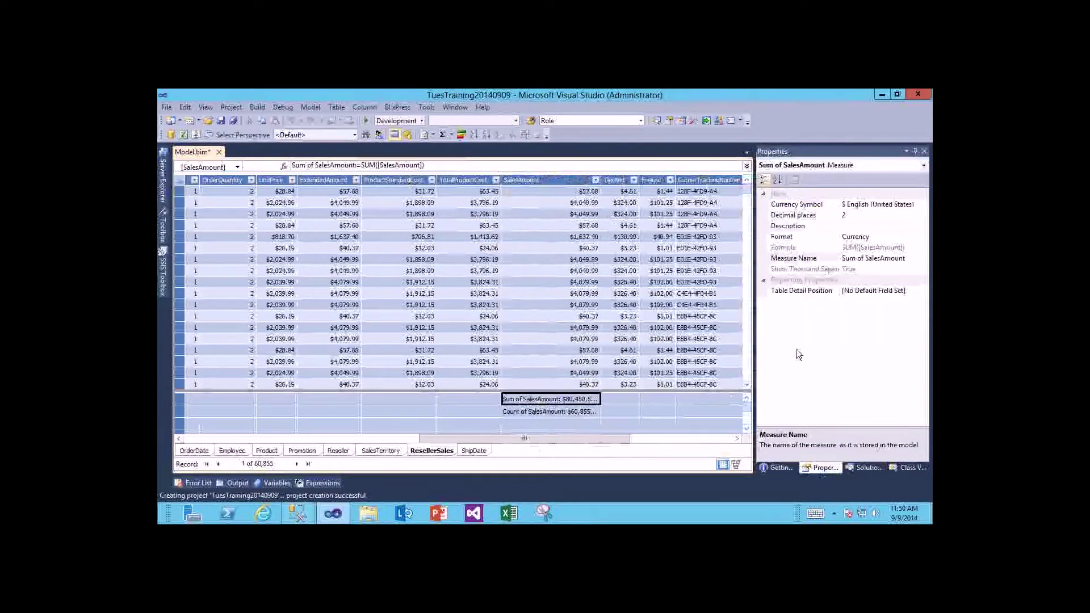
{"action": "left_click", "coordinate": [860, 238]}
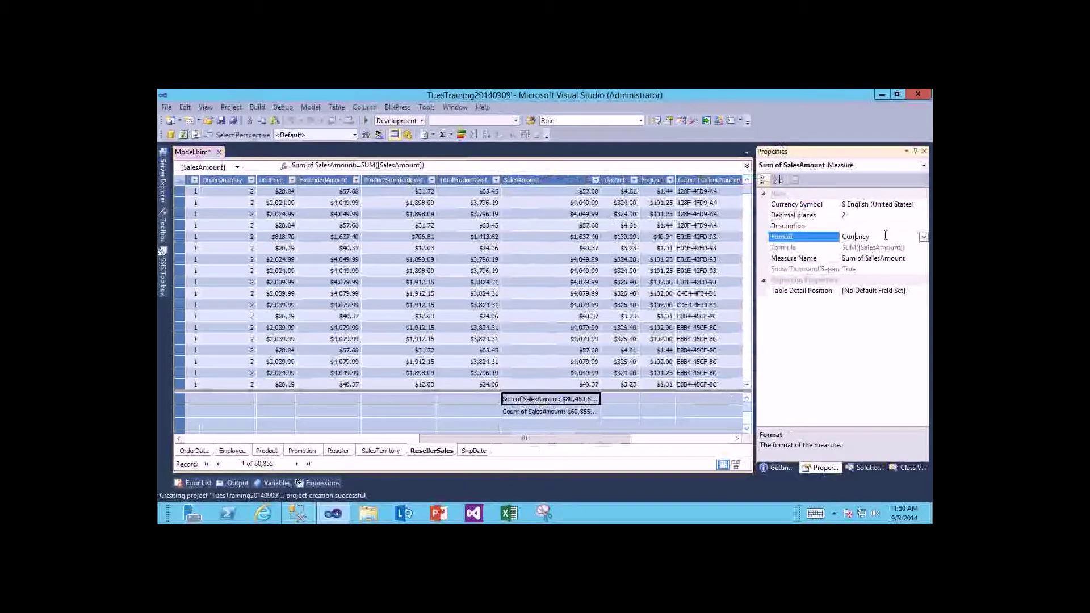
{"action": "double_click", "coordinate": [863, 238]}
Set the format of the SalesAmount count measure to Whole Number
{"action": "left_click", "coordinate": [572, 411]}
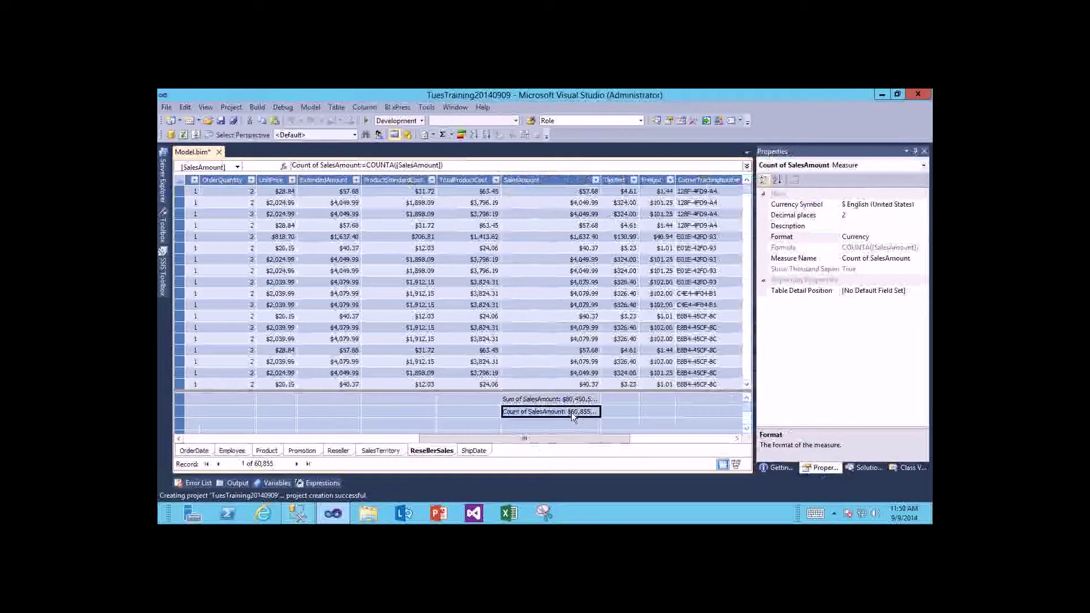
{"action": "left_click", "coordinate": [863, 239]}
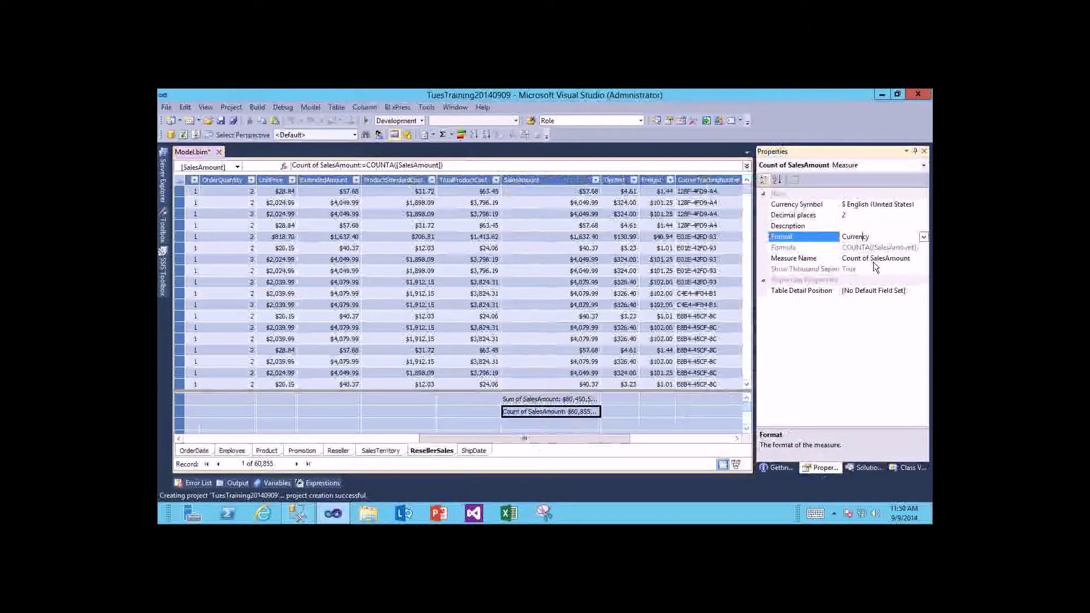
{"action": "left_click", "coordinate": [923, 237]}
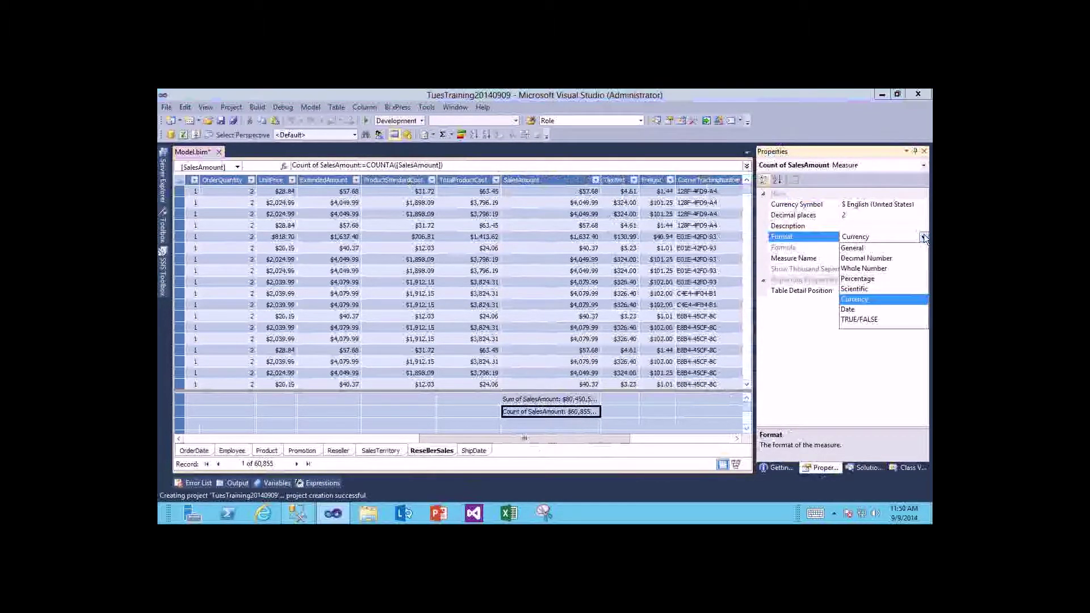
{"action": "left_click", "coordinate": [868, 268]}
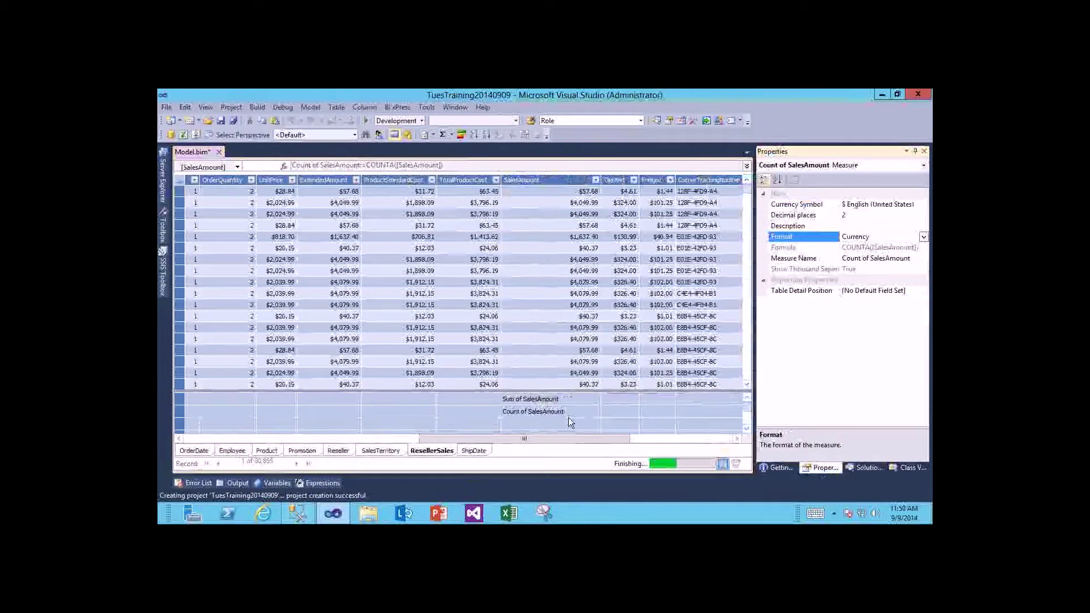
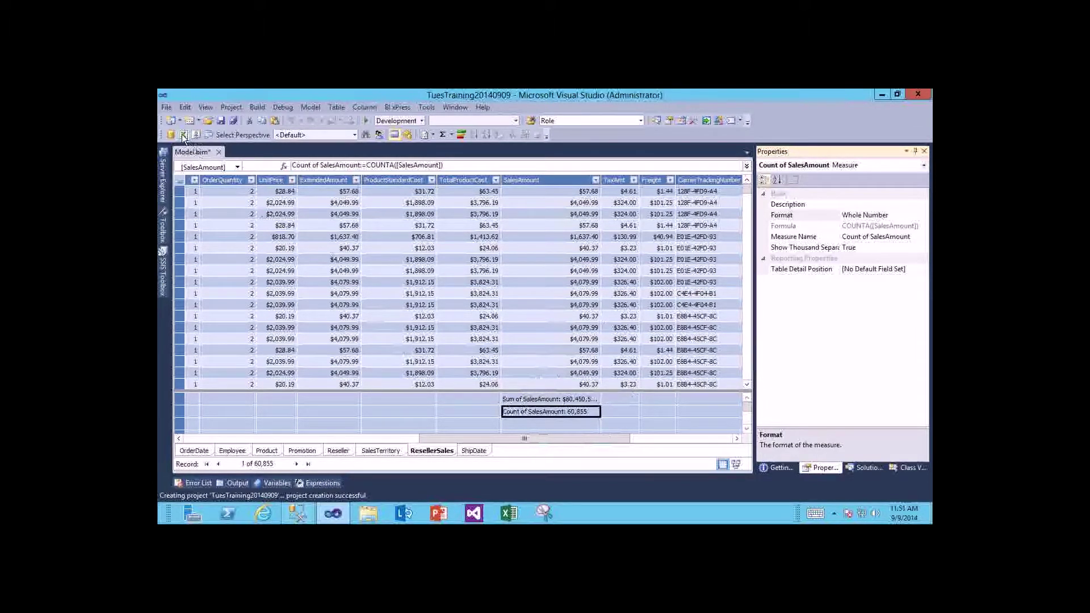
{"action": "key", "text": "ctrl+2"}
{"action": "left_click_drag", "start_coordinate": [186, 146], "coordinate": [191, 193]}
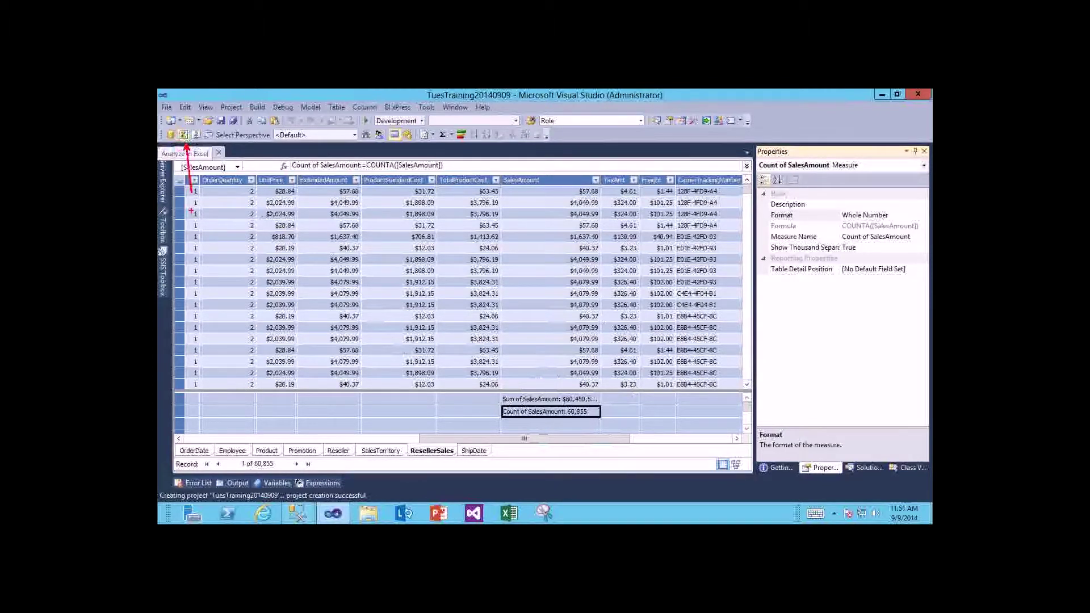
{"action": "key", "text": "Escape"}
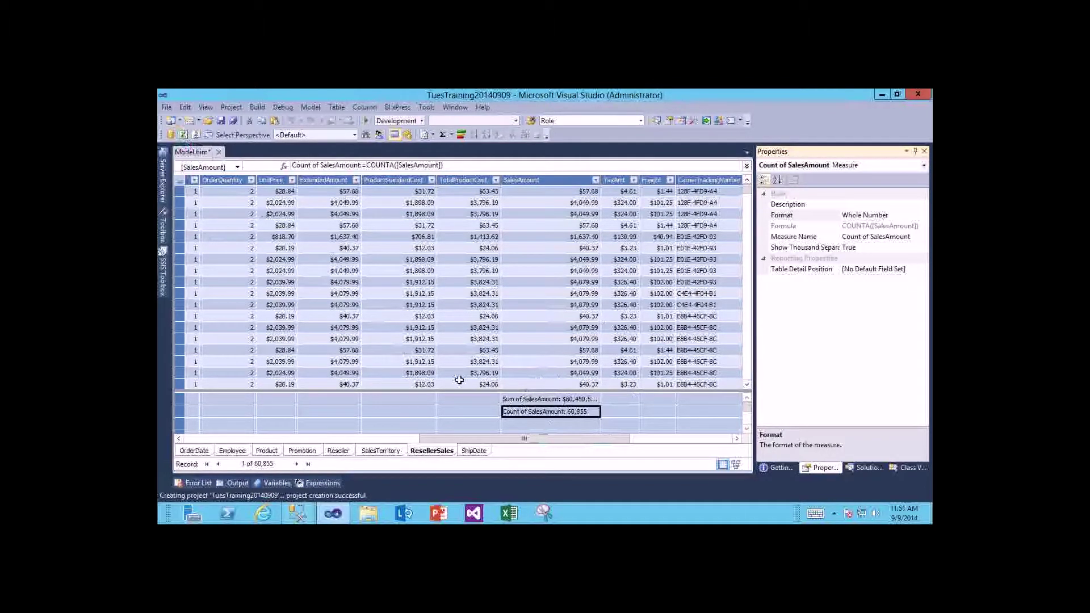
Analyze the model in Excel as the current Windows user and add the sum and count of SalesAmount to the PivotTable values
{"action": "left_click", "coordinate": [184, 135]}
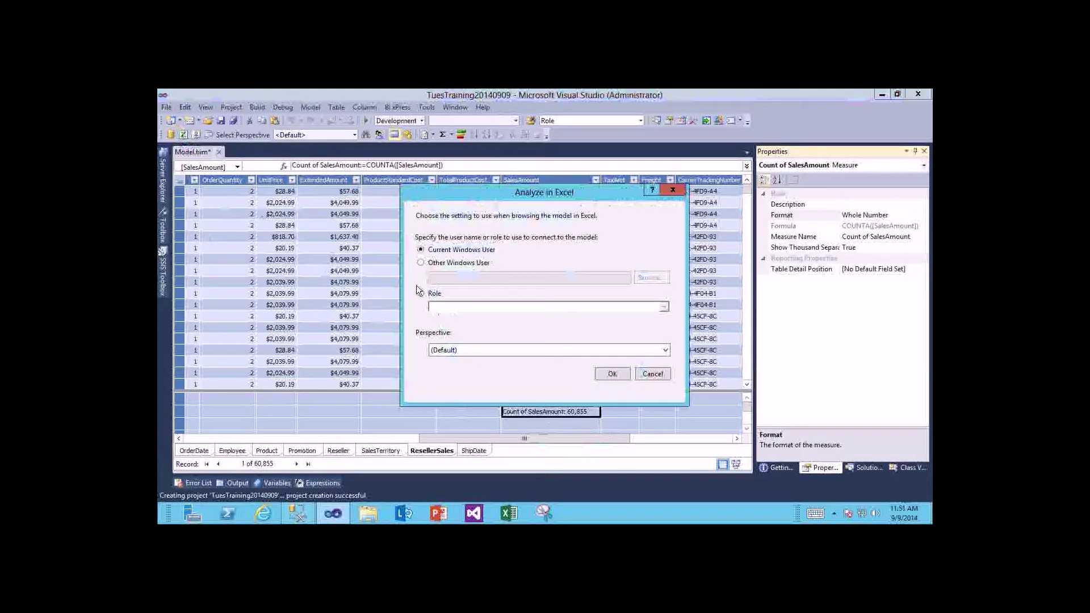
{"action": "left_click", "coordinate": [610, 380]}
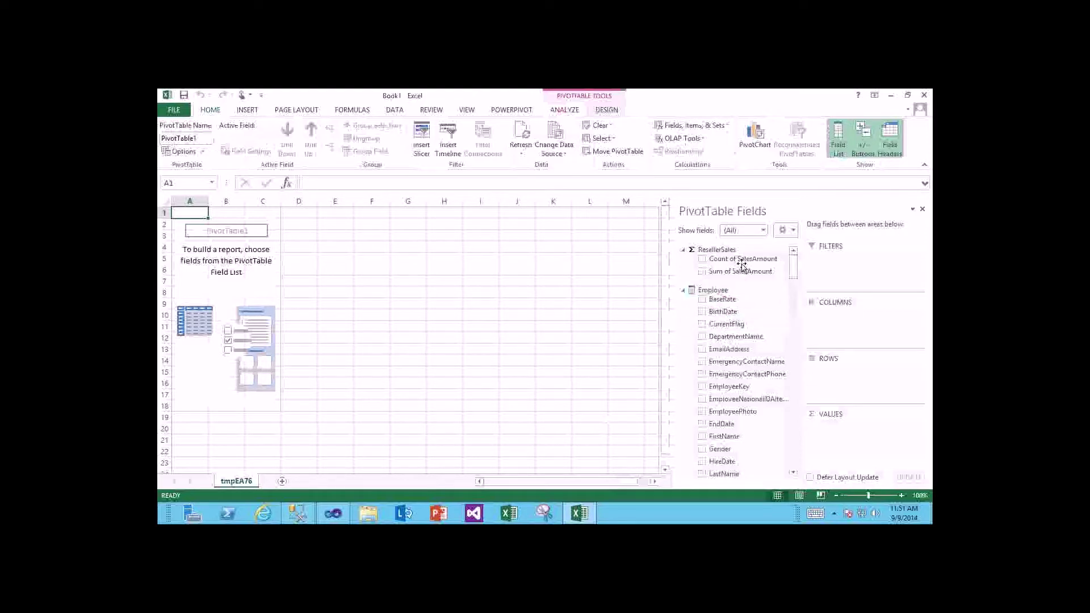
{"action": "left_click", "coordinate": [702, 271]}
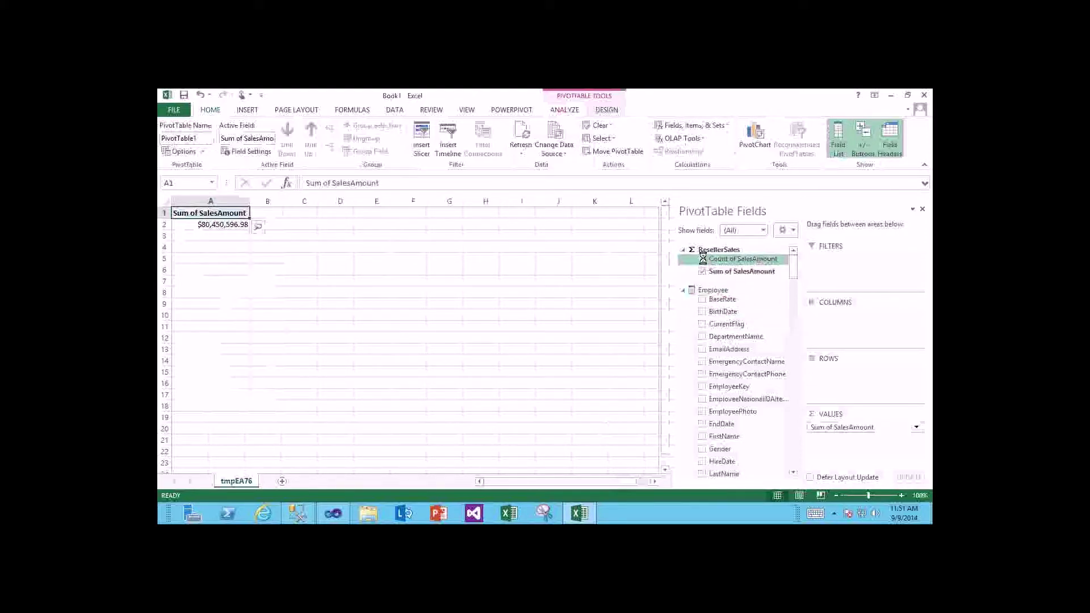
{"action": "left_click", "coordinate": [703, 259]}
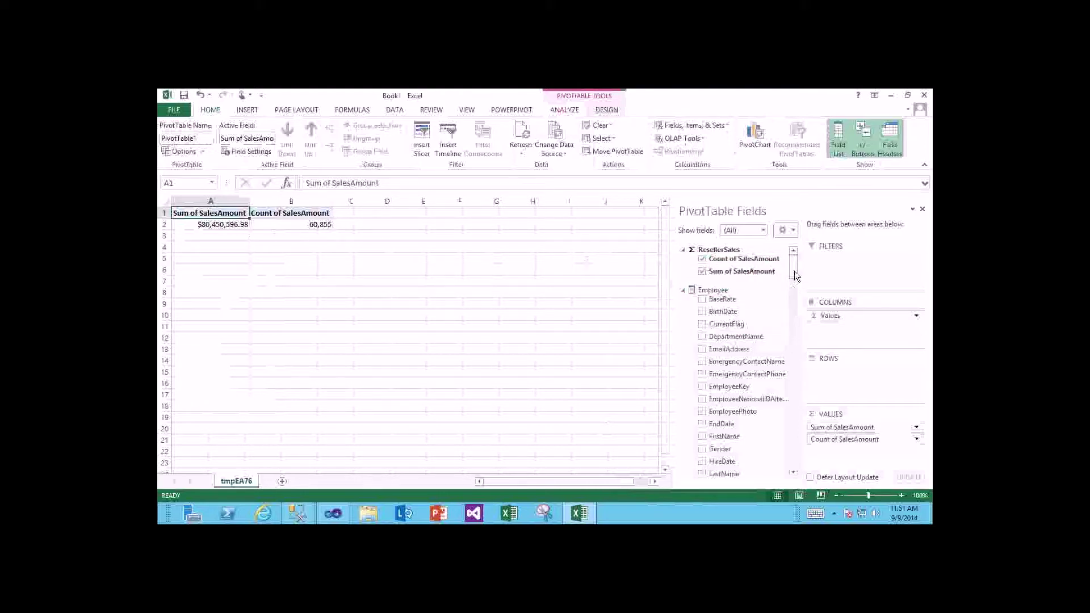
Break the PivotTable down by SalesOrderNumber in the rows and examine the individual orders
{"action": "left_click_drag", "start_coordinate": [794, 270], "coordinate": [798, 443]}
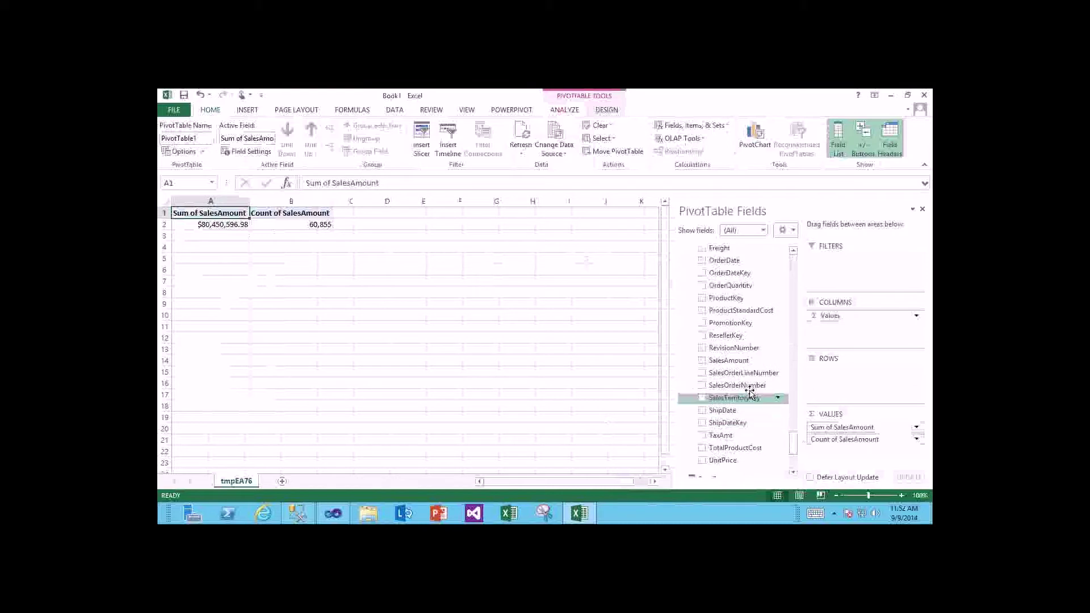
{"action": "left_click", "coordinate": [702, 386]}
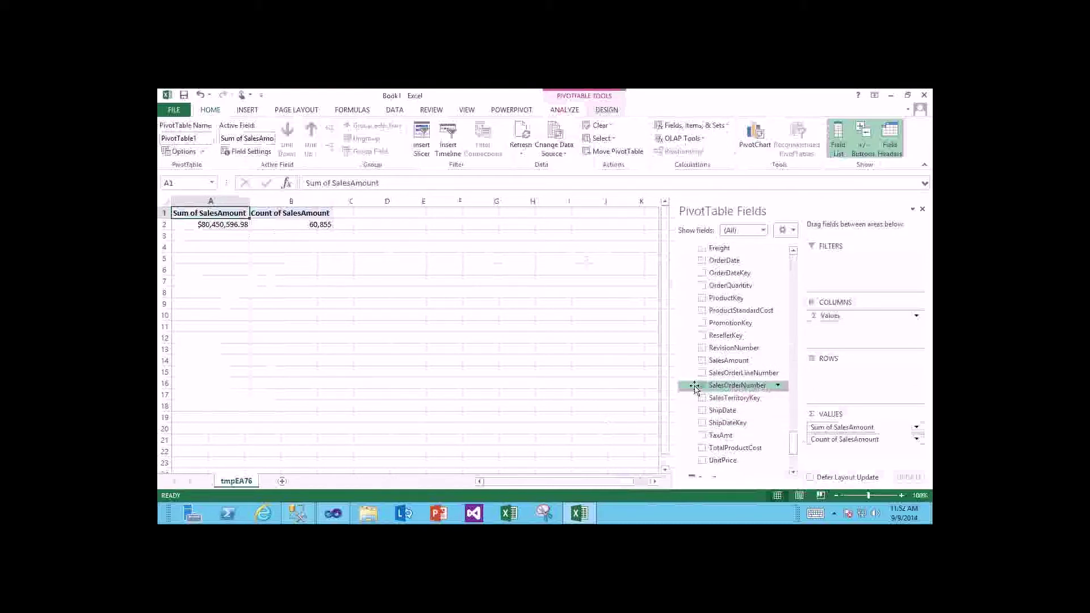
{"action": "left_click", "coordinate": [222, 360], "text": "shift"}
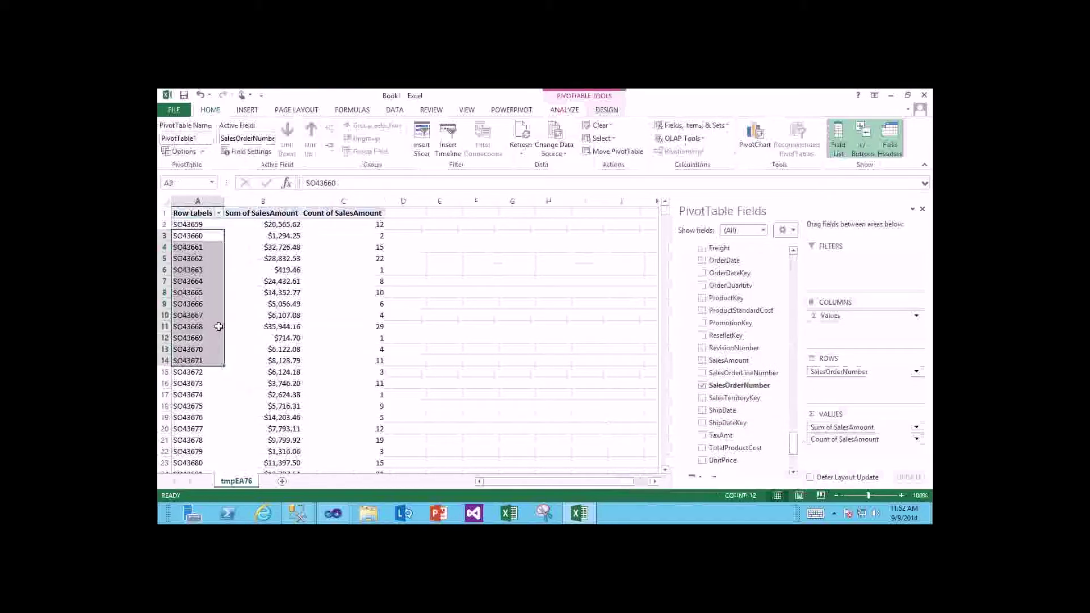
{"action": "left_click", "coordinate": [205, 282]}
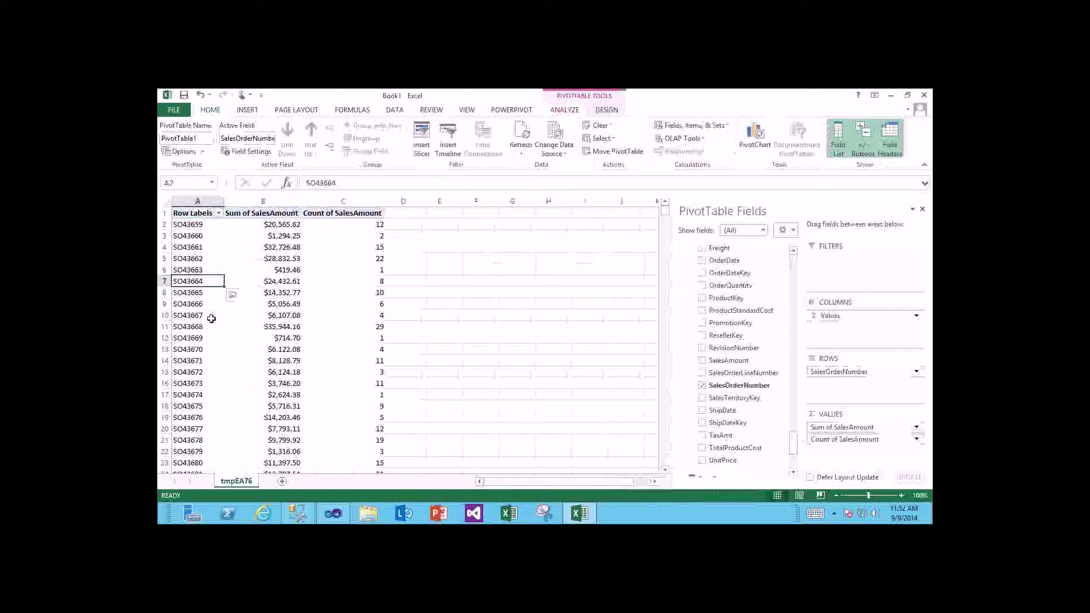
{"action": "left_click", "coordinate": [203, 328]}
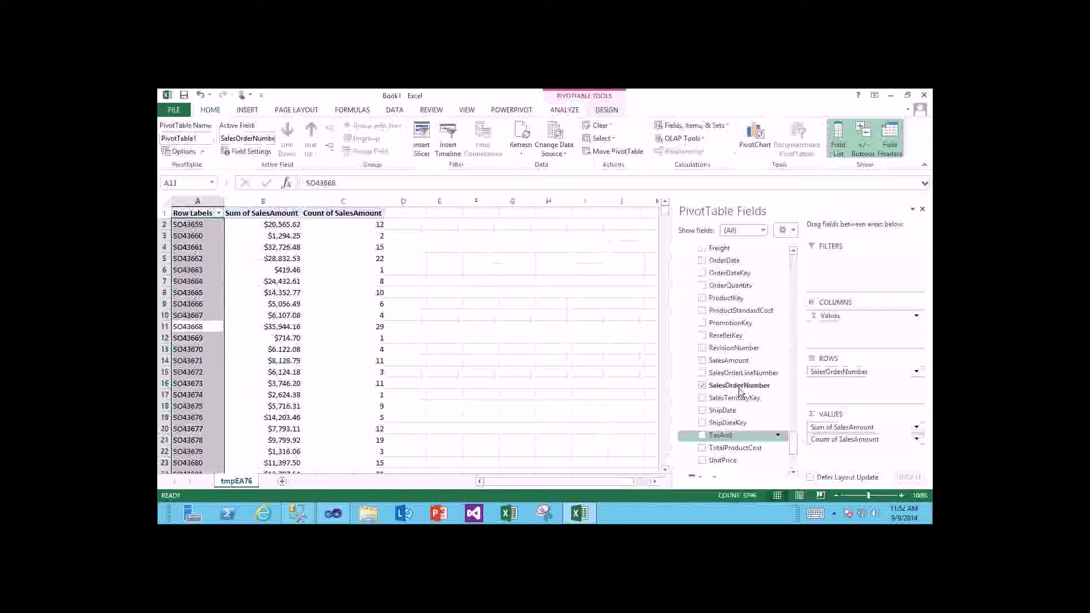
Nest SalesOrderLineNumber under SalesOrderNumber in the PivotTable rows and examine the line items of order SO43659
{"action": "left_click_drag", "start_coordinate": [744, 372], "coordinate": [865, 386]}
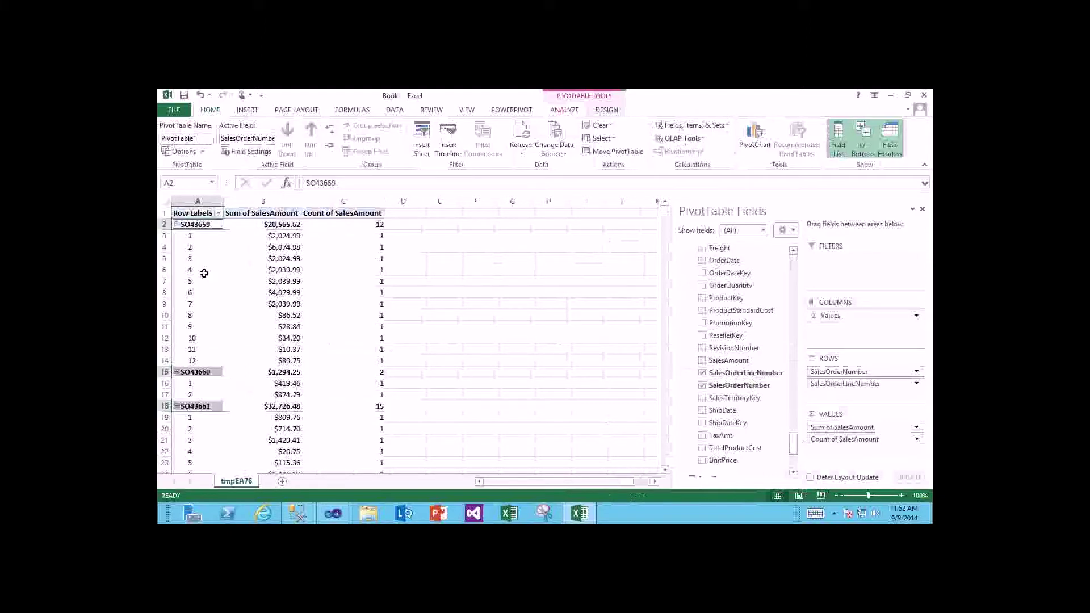
{"action": "left_click_drag", "start_coordinate": [195, 235], "coordinate": [219, 362]}
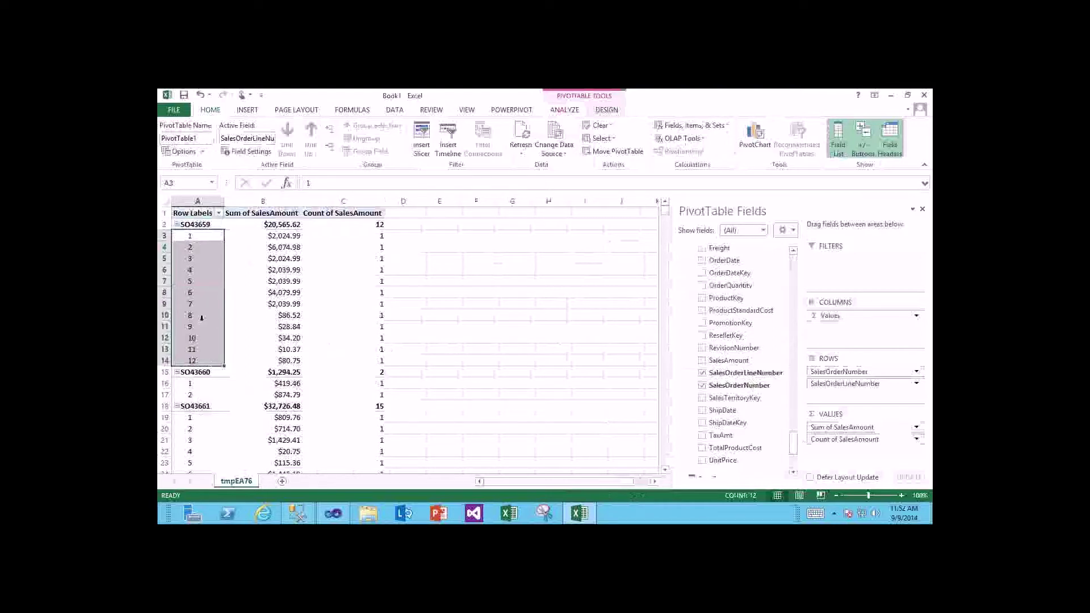
{"action": "mouse_move", "coordinate": [668, 212]}
{"action": "left_mouse_down"}
{"action": "mouse_move", "coordinate": [663, 247]}
{"action": "mouse_move", "coordinate": [666, 211]}
{"action": "left_mouse_up"}
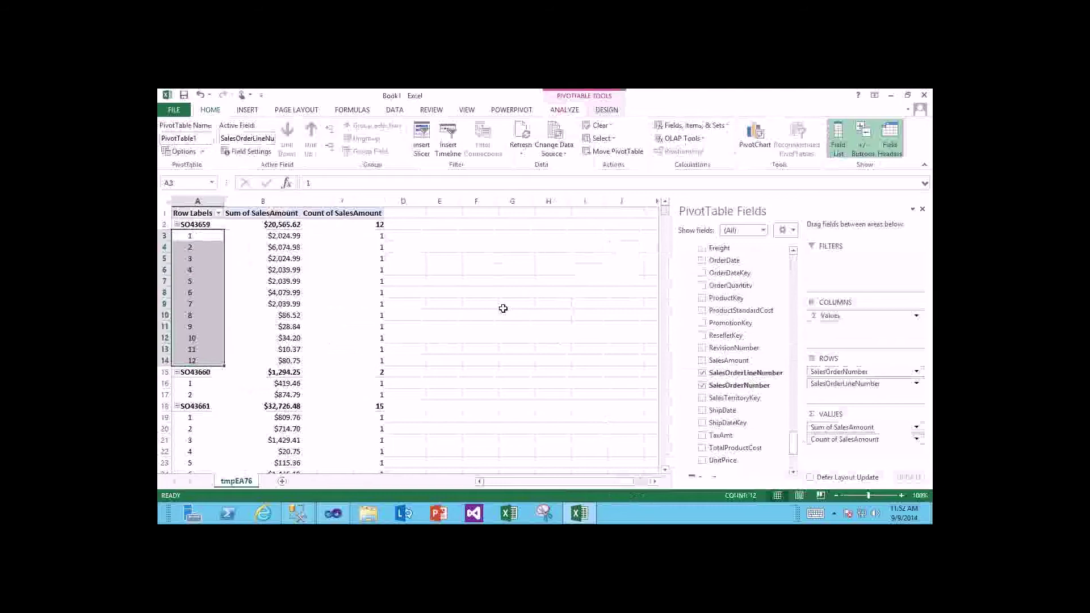
{"action": "left_click", "coordinate": [236, 291]}
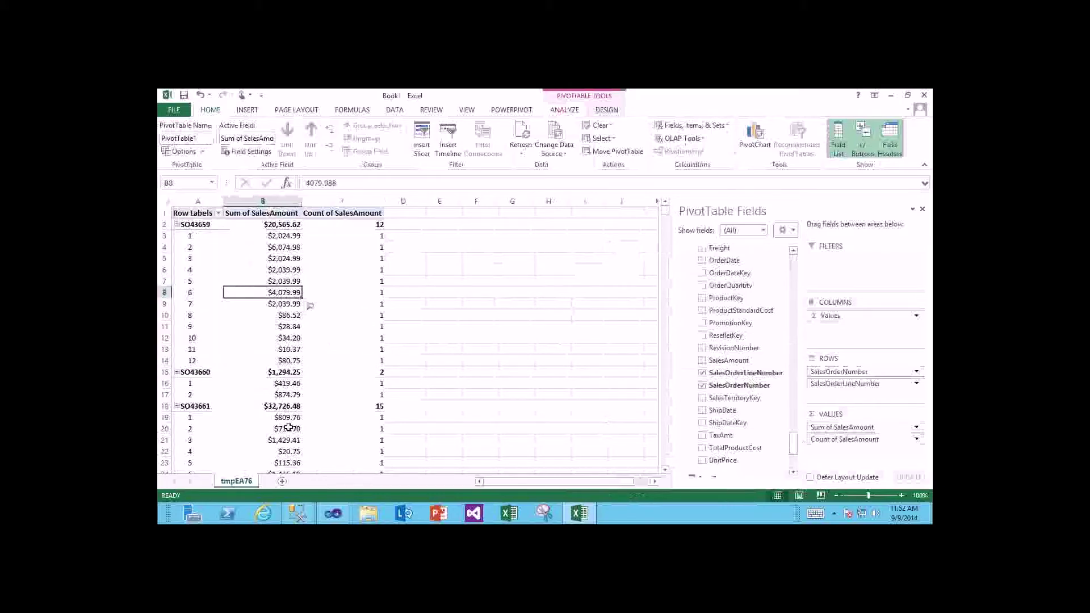
Switch back to Visual Studio and add a new partition to the ResellerSales table in Partition Manager
{"action": "left_click", "coordinate": [338, 516]}
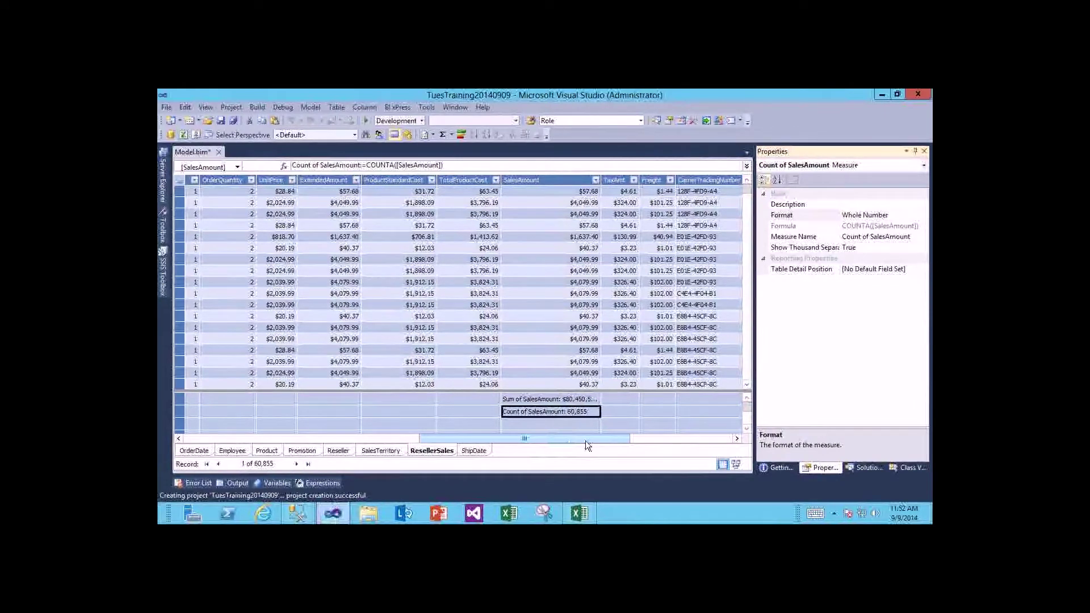
{"action": "scroll", "coordinate": [584, 440], "scroll_direction": "right", "scroll_amount": 3}
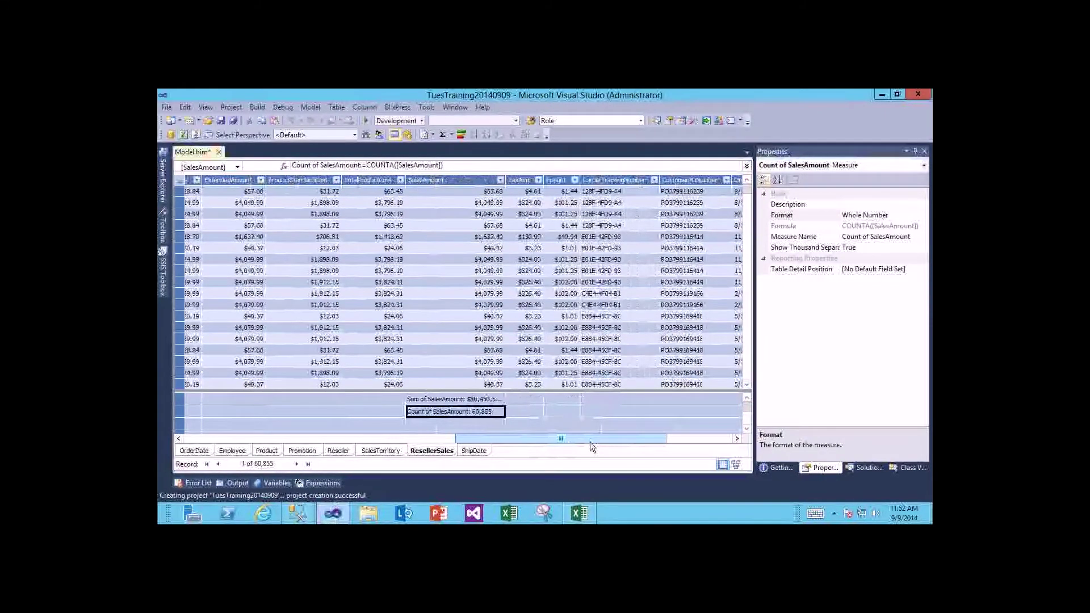
{"action": "scroll", "coordinate": [621, 437], "scroll_direction": "right", "scroll_amount": 3}
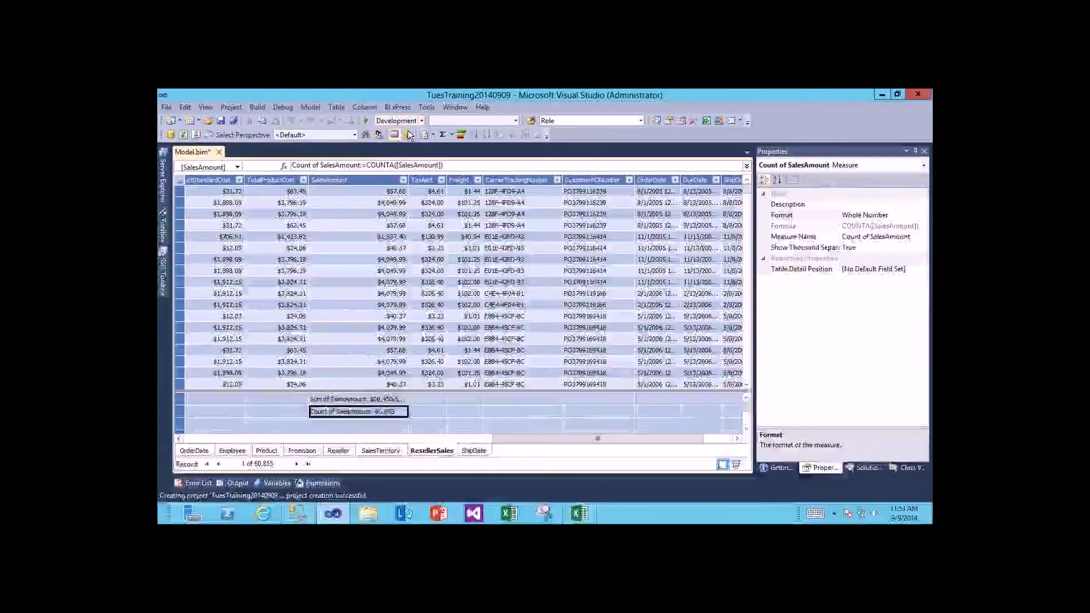
{"action": "left_click", "coordinate": [407, 134]}
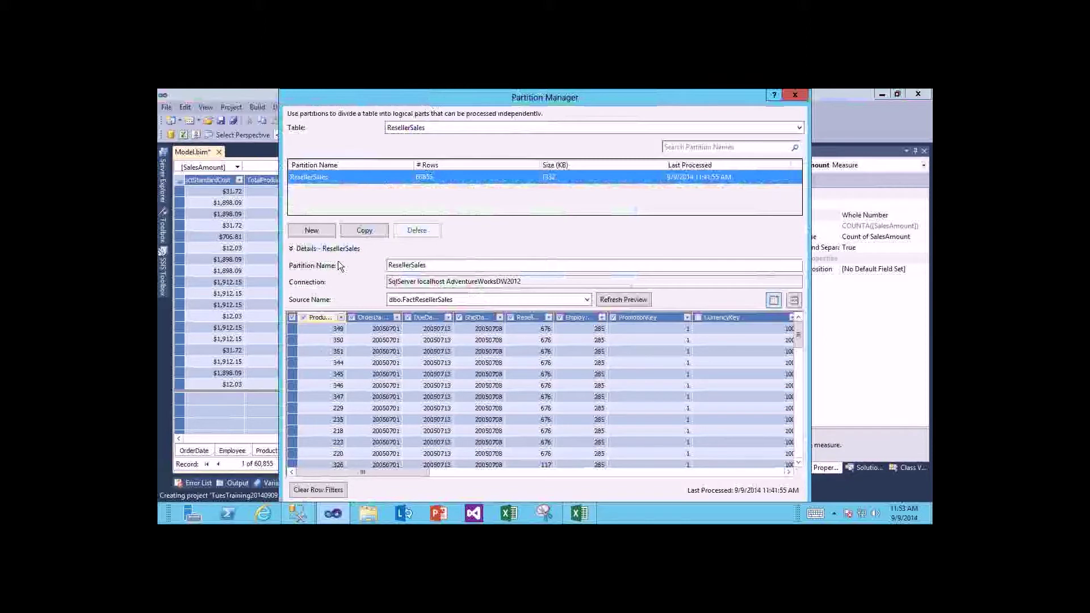
{"action": "left_click", "coordinate": [321, 232]}
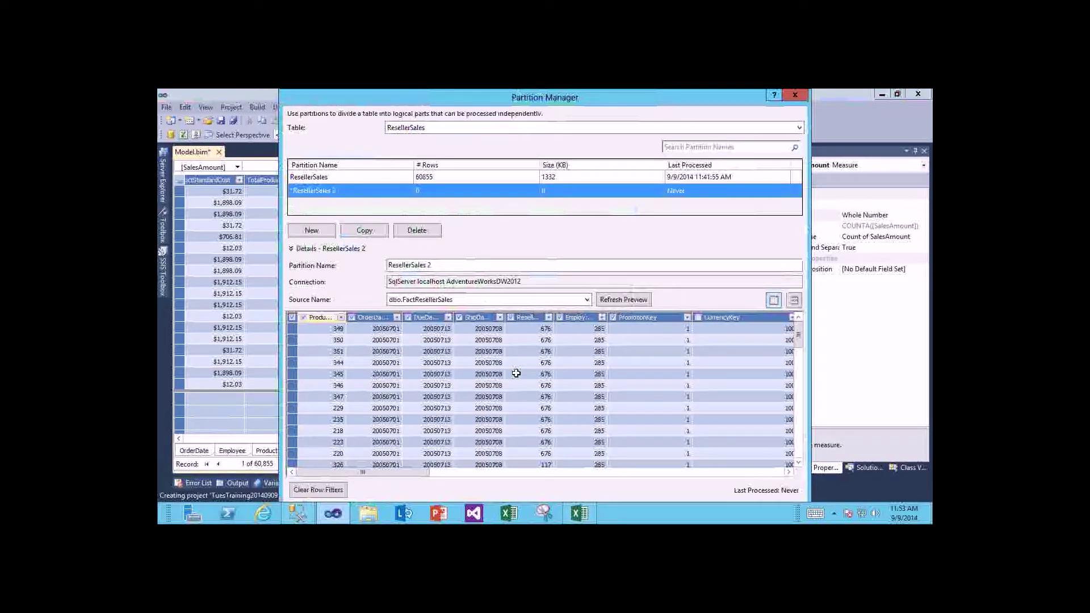
Filter the new partition to OrderDateKey values between 20050101 and 20051231 and name it ResellerSales 2005
{"action": "left_click", "coordinate": [398, 319]}
{"action": "mouse_move", "coordinate": [342, 189]}
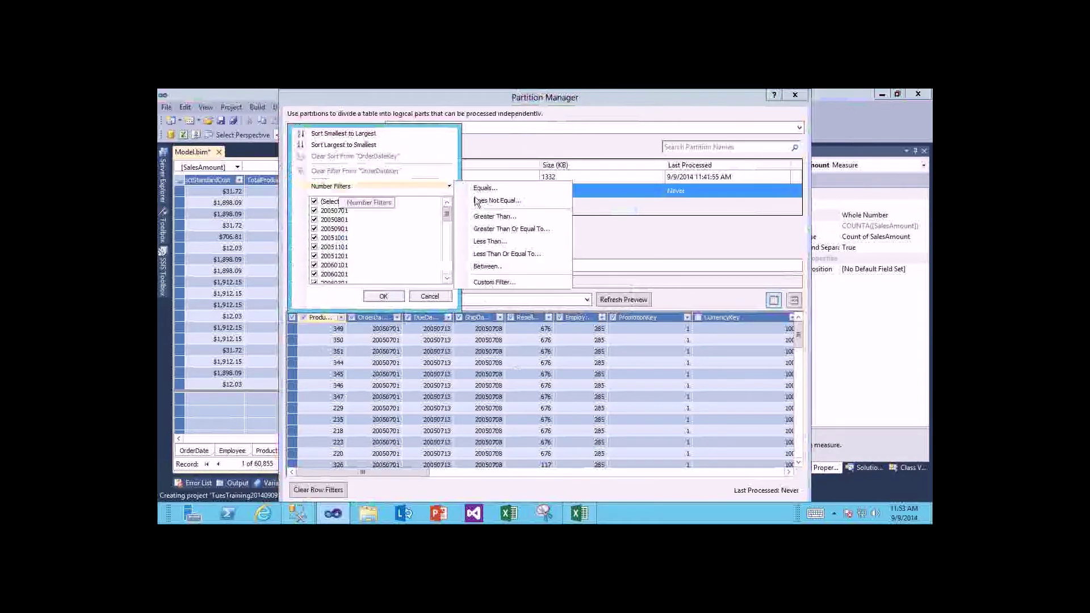
{"action": "left_click", "coordinate": [487, 265]}
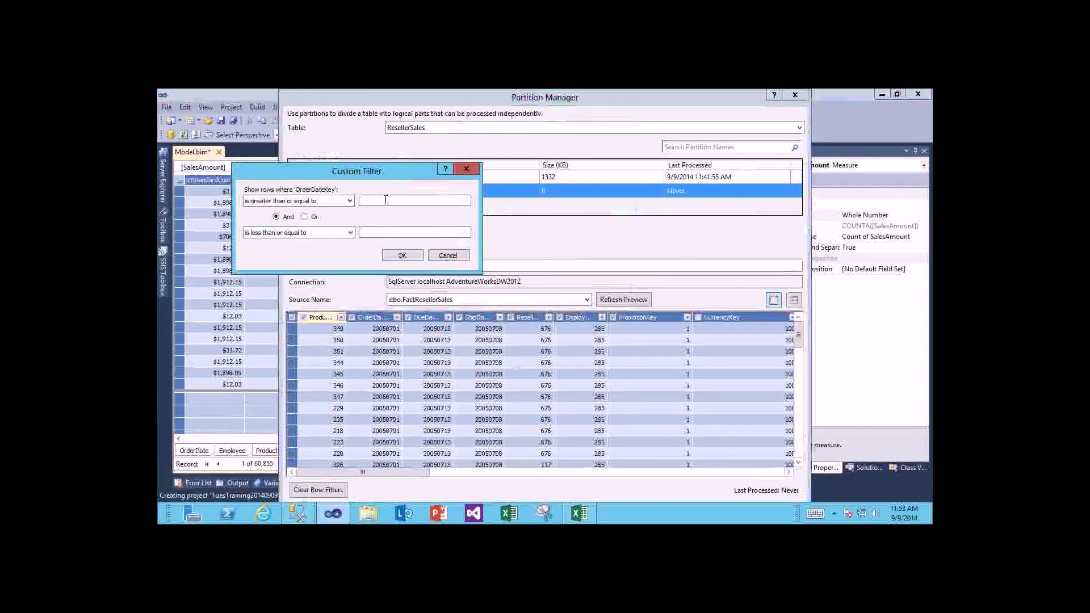
{"action": "type", "text": "20050101"}
{"action": "key", "text": "Tab"}
{"action": "key", "text": "Tab"}
{"action": "key", "text": "Tab"}
{"action": "type", "text": "20051231"}
{"action": "left_click", "coordinate": [401, 255]}
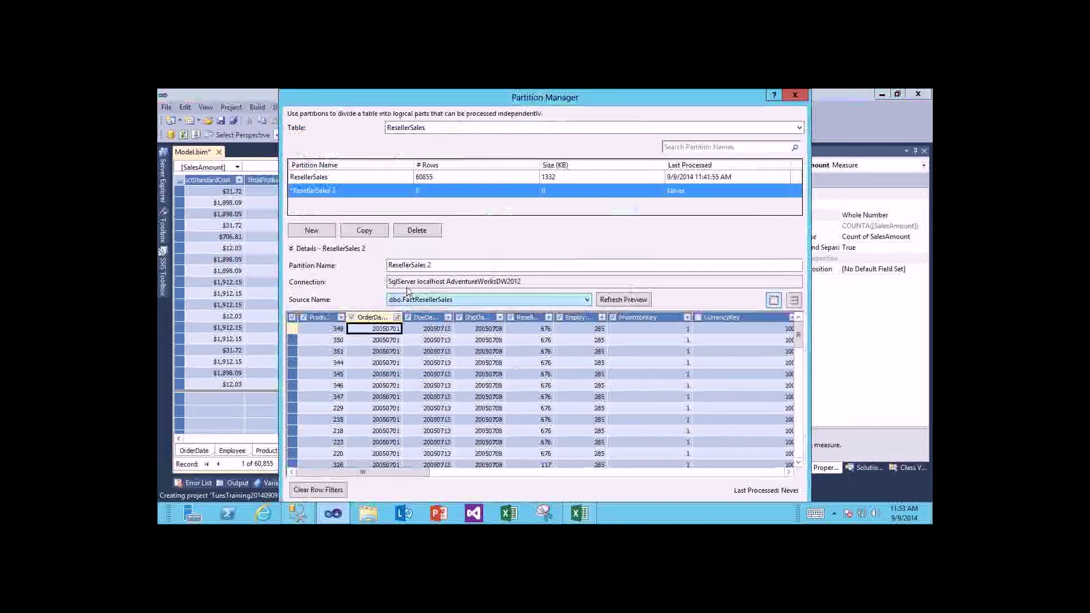
{"action": "type", "text": "005"}
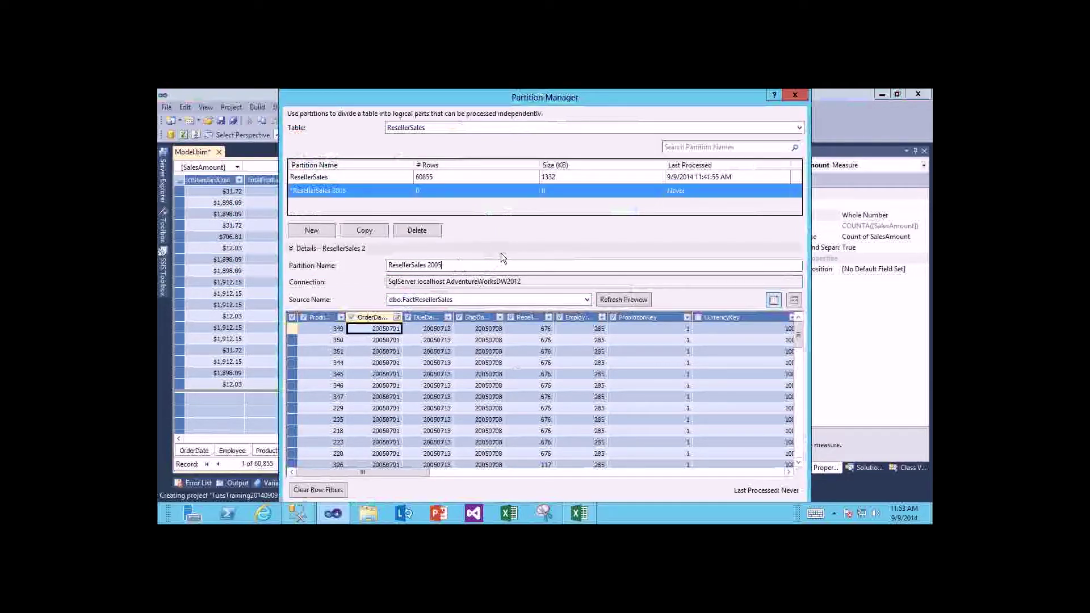
Add another ResellerSales partition and name it ResellerSales 2006
{"action": "left_click", "coordinate": [312, 230]}
{"action": "left_click", "coordinate": [444, 265]}
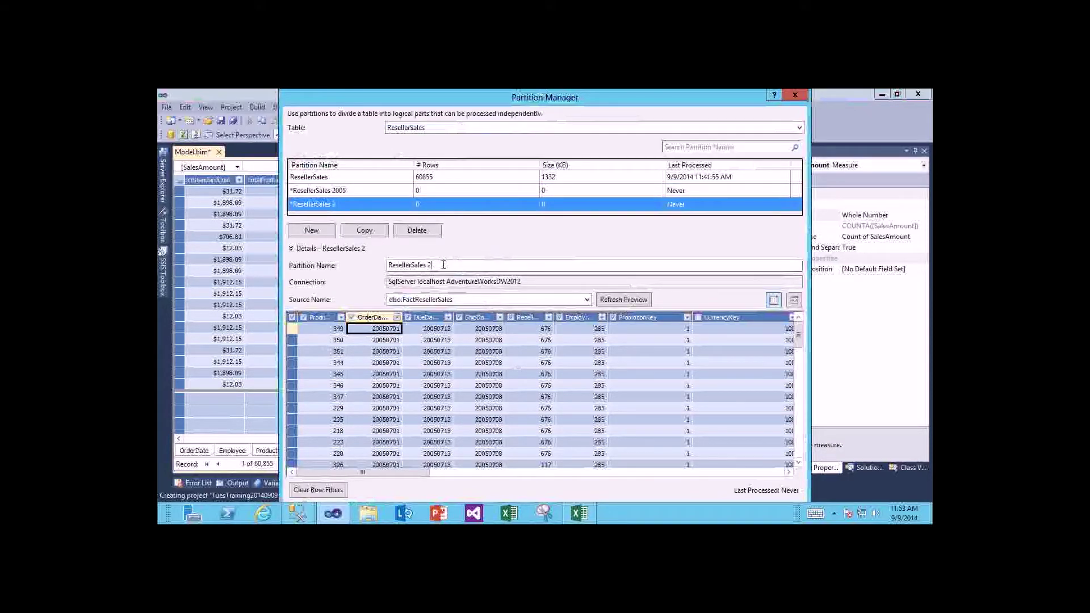
{"action": "type", "text": "006"}
Filter the ResellerSales 2006 partition to OrderDateKey values between 20060101 and 20061231
{"action": "left_click", "coordinate": [398, 317]}
{"action": "mouse_move", "coordinate": [422, 188]}
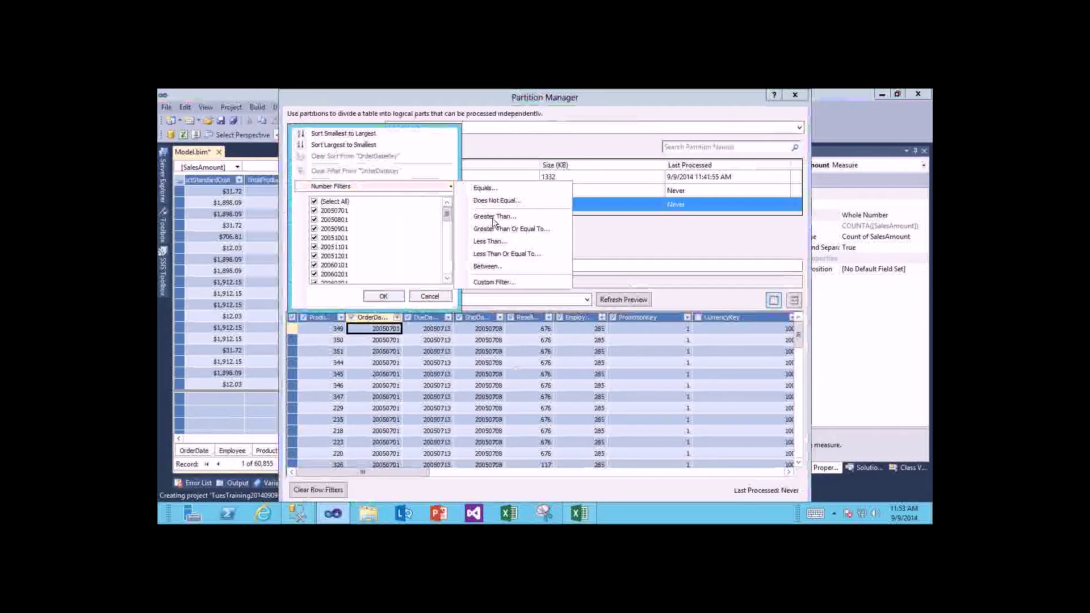
{"action": "left_click", "coordinate": [486, 267]}
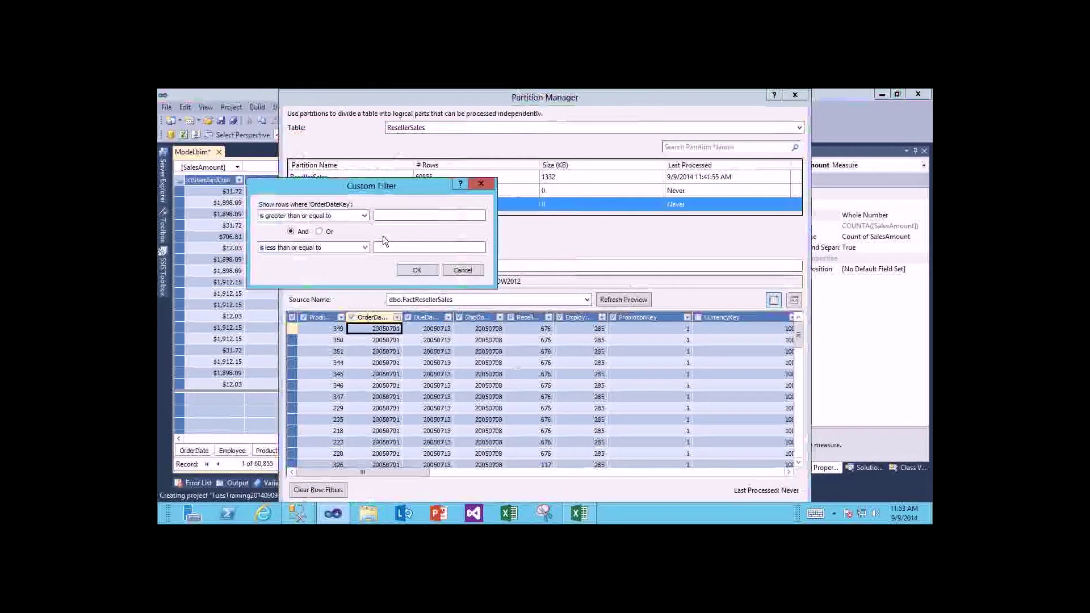
{"action": "left_click", "coordinate": [411, 213]}
{"action": "type", "text": "20060101"}
{"action": "key", "text": "Tab"}
{"action": "key", "text": "Tab"}
{"action": "key", "text": "Tab"}
{"action": "type", "text": "20061231"}
{"action": "left_click", "coordinate": [416, 270]}
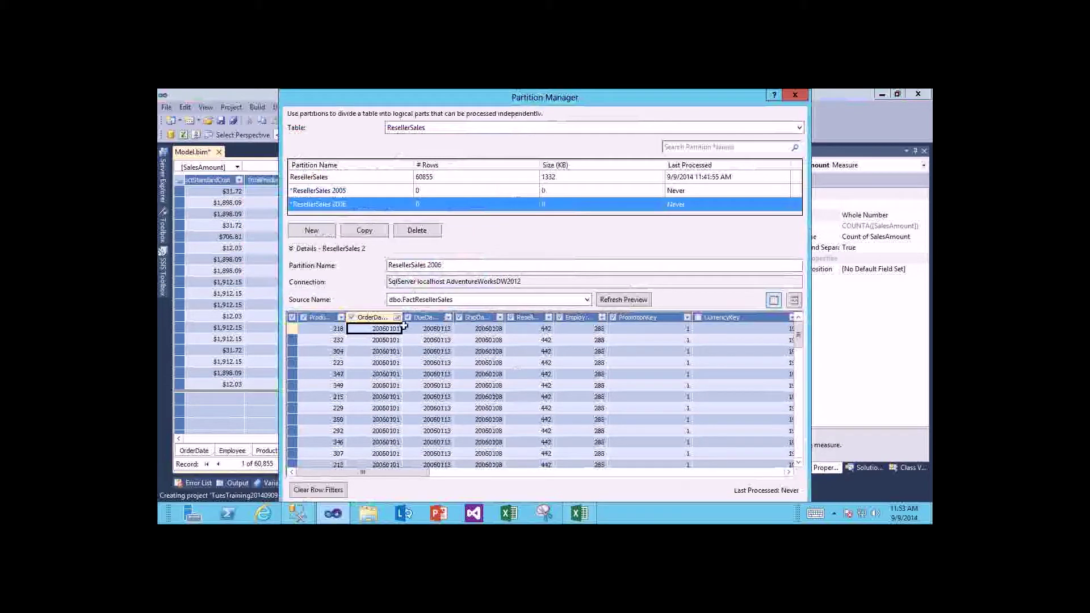
{"action": "mouse_move", "coordinate": [395, 312]}
Delete the original unfiltered ResellerSales partition and apply the partition changes
{"action": "left_click", "coordinate": [353, 178]}
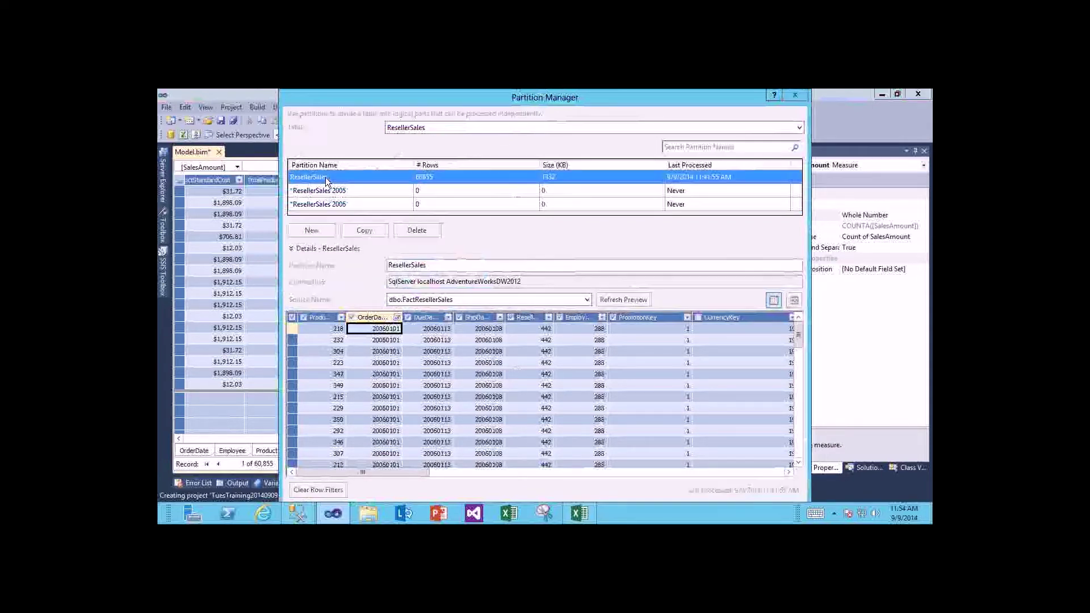
{"action": "left_click", "coordinate": [410, 231]}
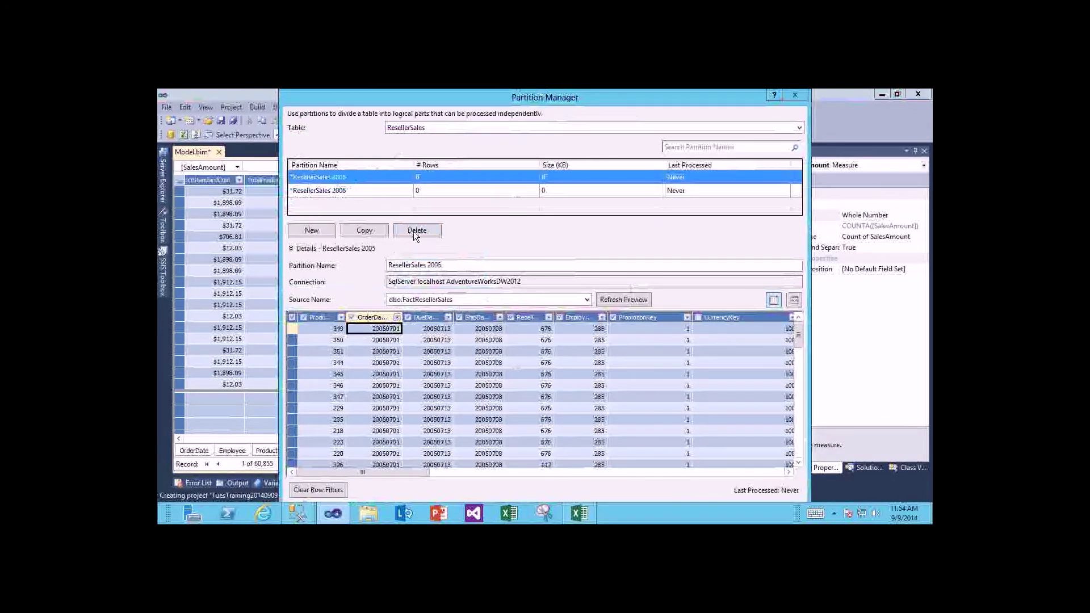
{"action": "left_click", "coordinate": [386, 189]}
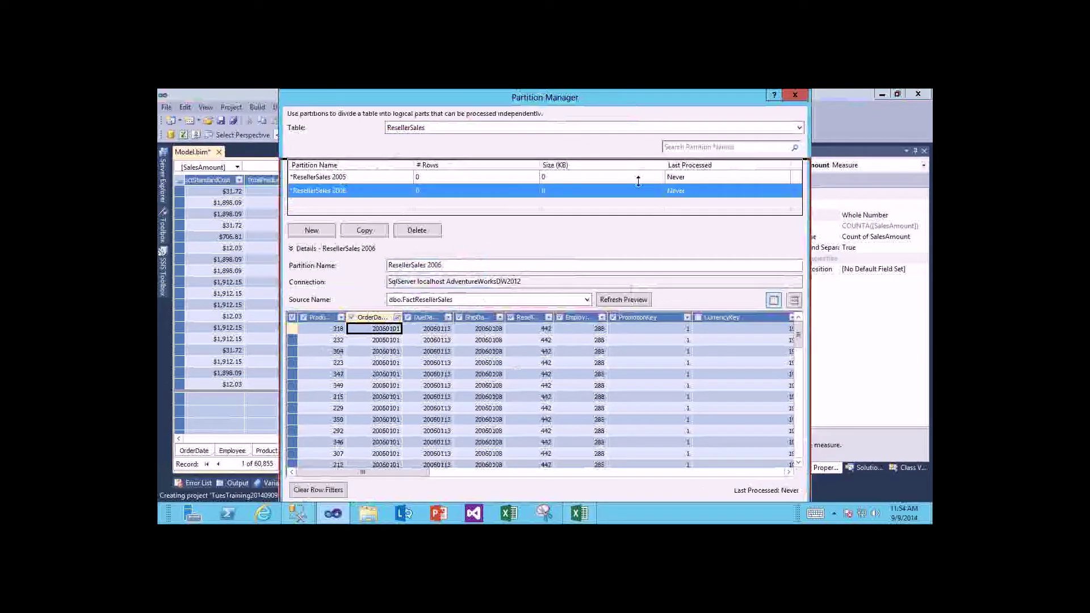
{"action": "left_click_drag", "start_coordinate": [638, 180], "coordinate": [632, 127]}
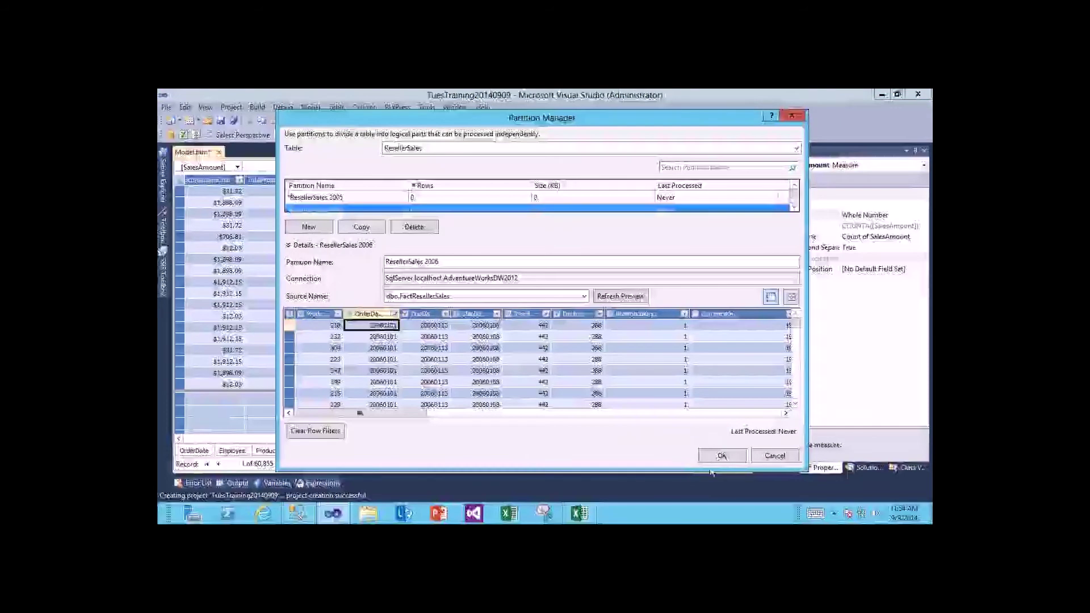
{"action": "left_click", "coordinate": [724, 454]}
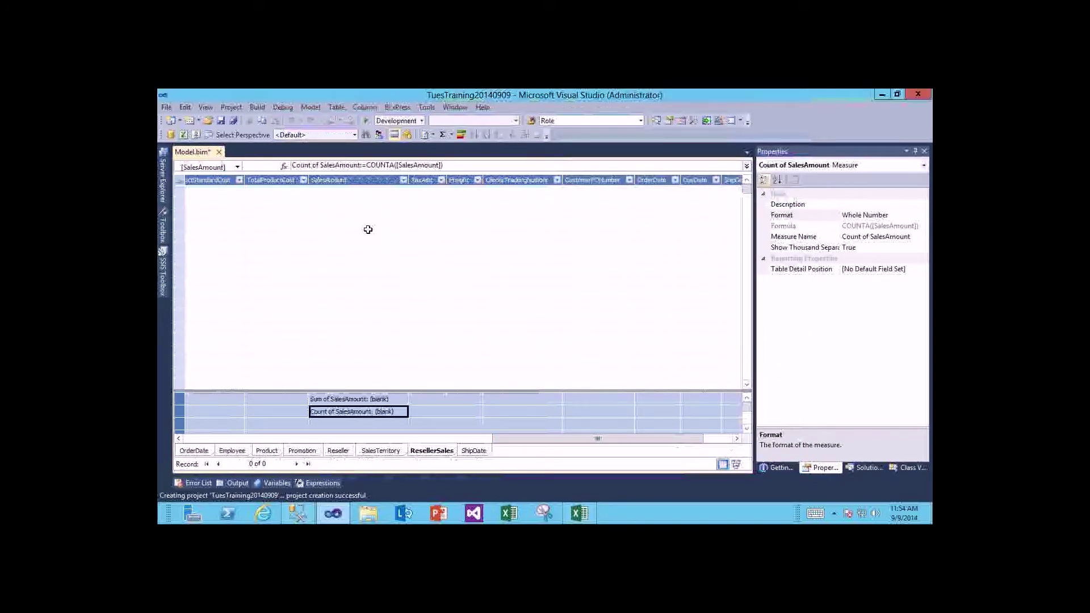
Process the ResellerSales table to load its partitioned data and close the processing report
{"action": "left_click", "coordinate": [316, 105]}
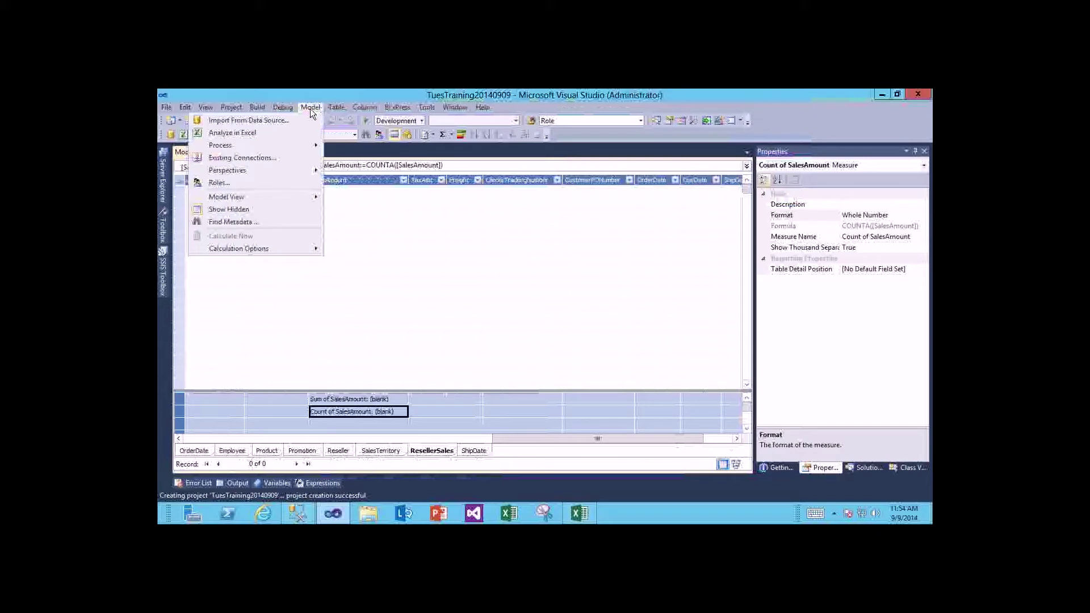
{"action": "mouse_move", "coordinate": [295, 147]}
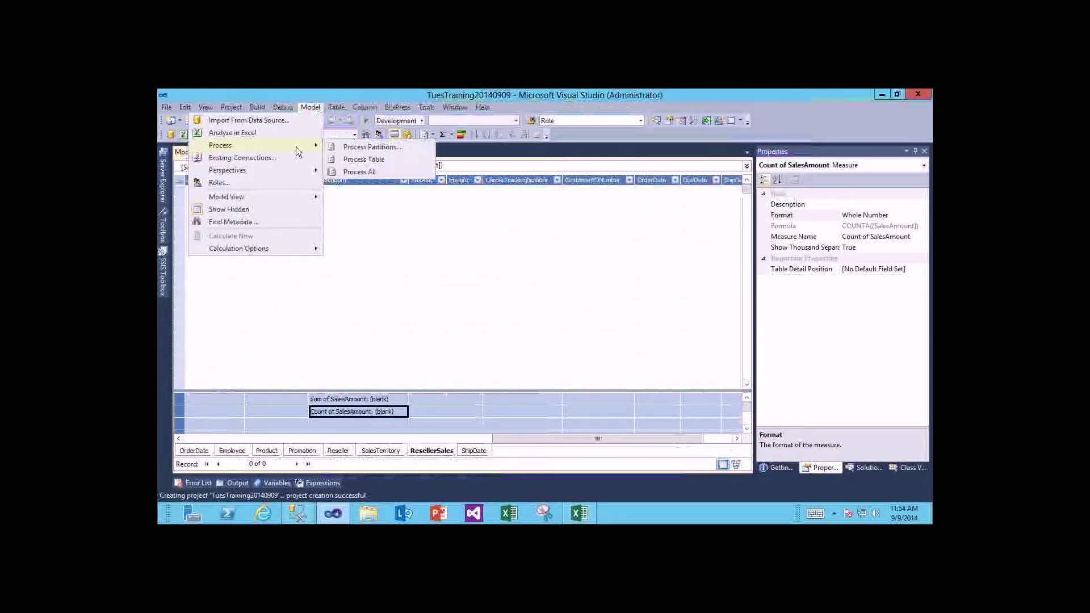
{"action": "left_click", "coordinate": [363, 159]}
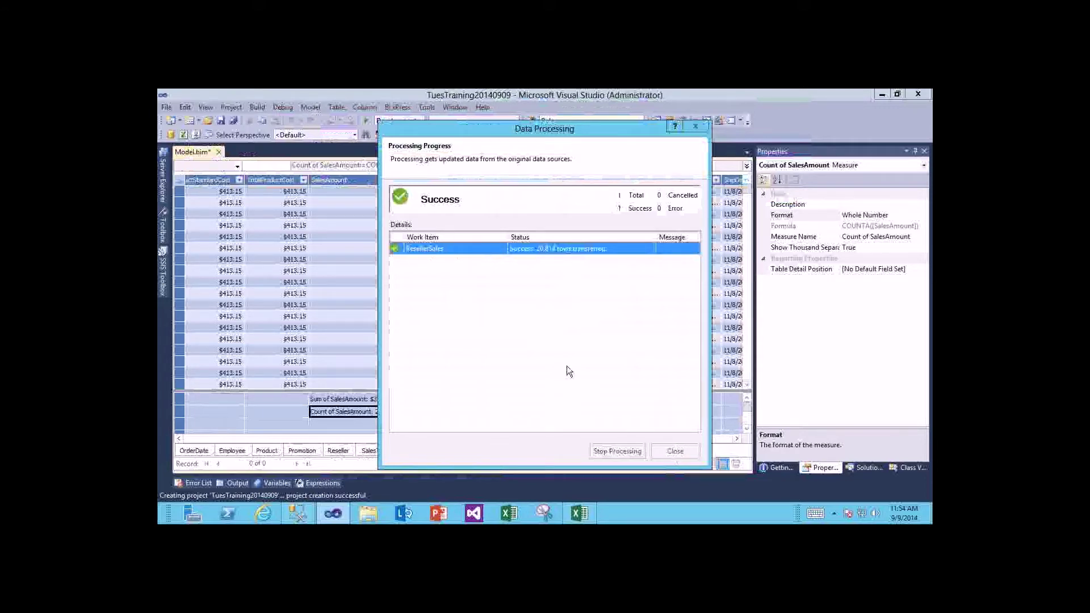
{"action": "left_click", "coordinate": [664, 452]}
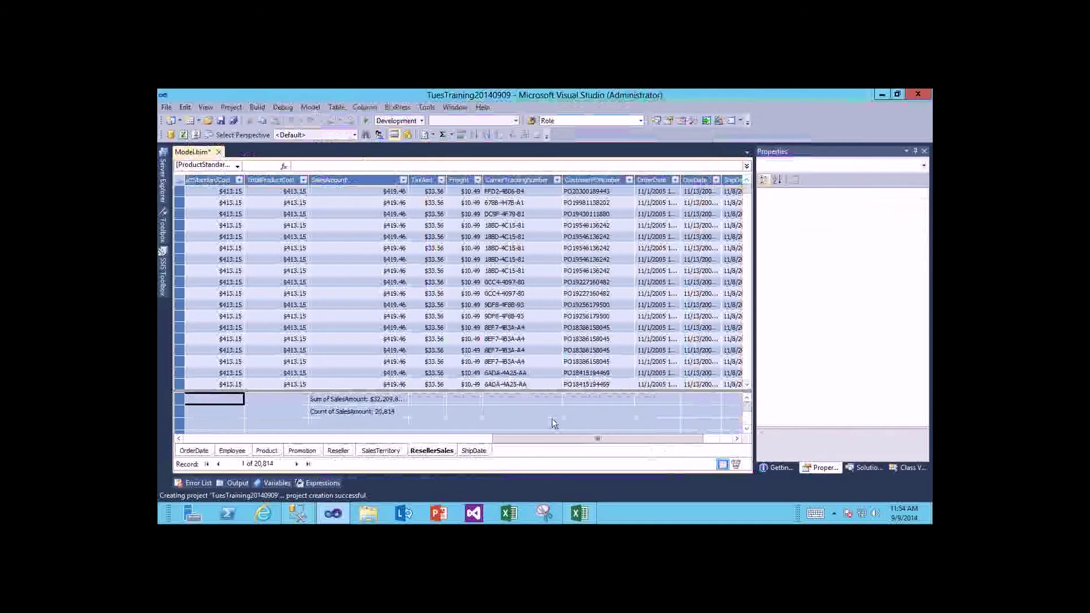
Create a role named Bikes and give it Read permission
{"action": "left_click", "coordinate": [379, 136]}
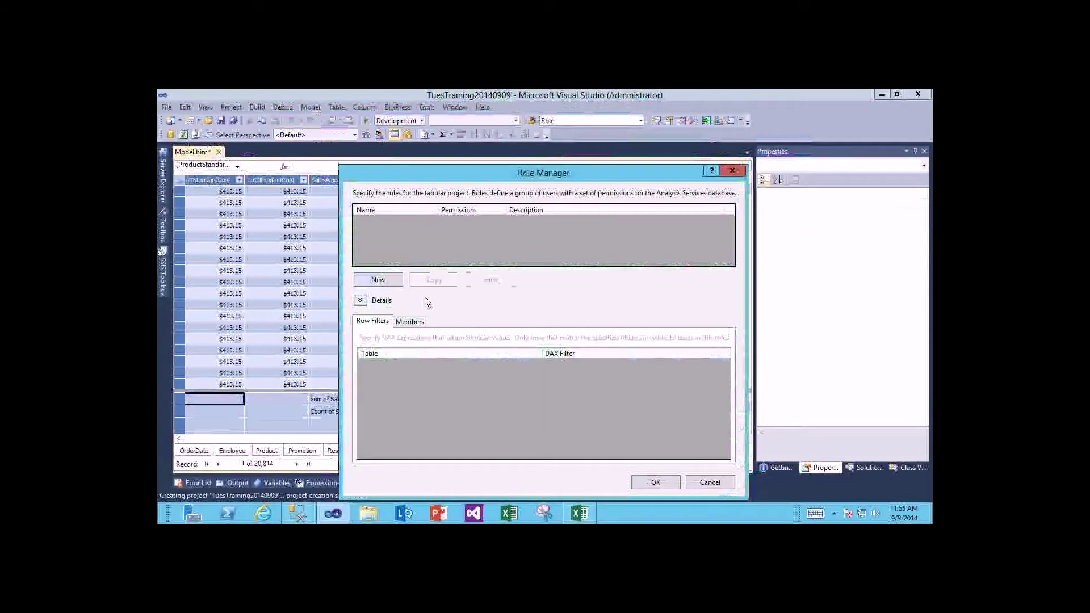
{"action": "left_click", "coordinate": [392, 278]}
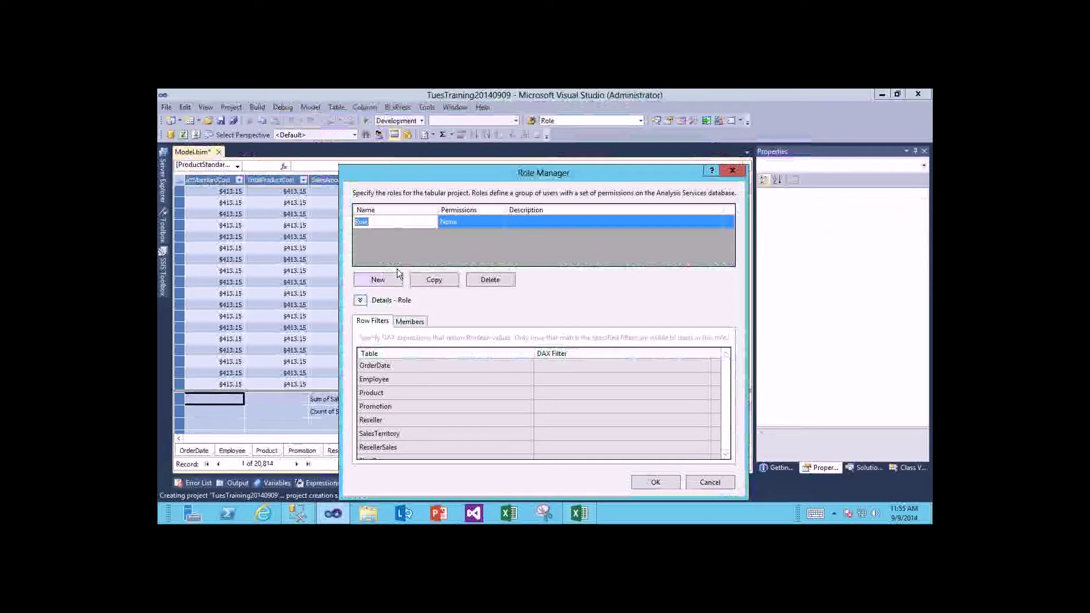
{"action": "type", "text": "Bikes"}
{"action": "left_click_drag", "start_coordinate": [455, 175], "coordinate": [449, 126]}
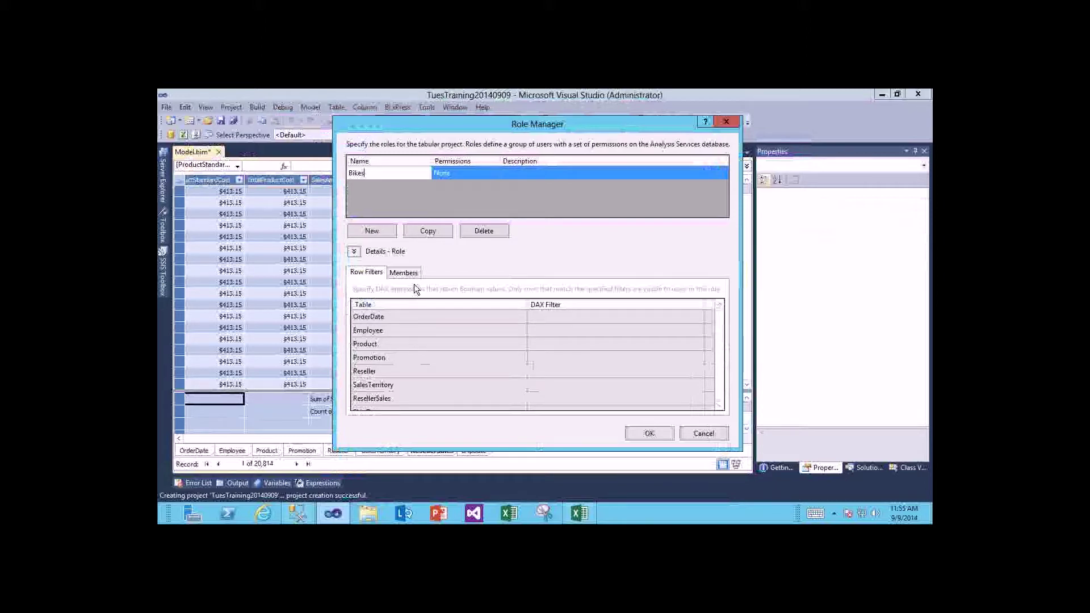
{"action": "left_click", "coordinate": [496, 174]}
{"action": "left_click", "coordinate": [479, 173]}
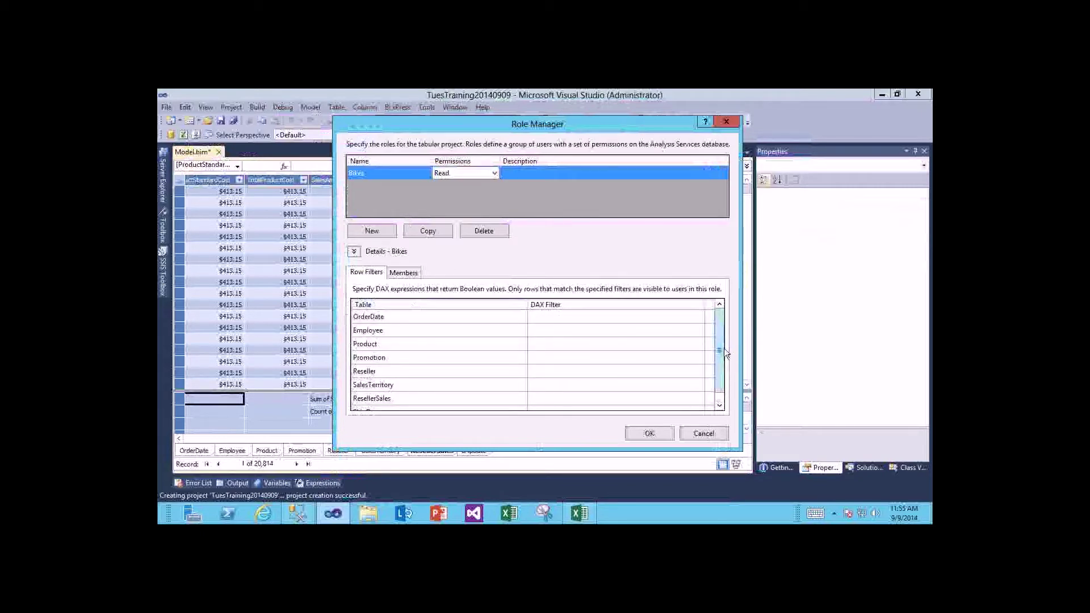
Try to restrict the Bikes role's Product rows with the DAX filter Category=='Bikes'
{"action": "scroll", "coordinate": [723, 348], "scroll_direction": "down", "scroll_amount": 1}
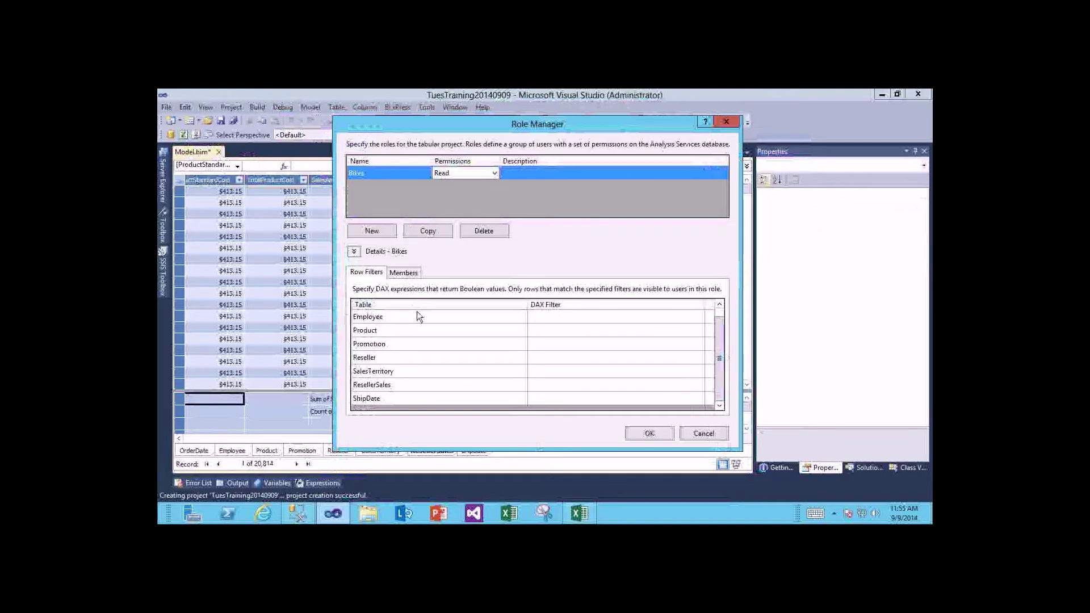
{"action": "left_click", "coordinate": [537, 329]}
{"action": "left_click", "coordinate": [542, 330]}
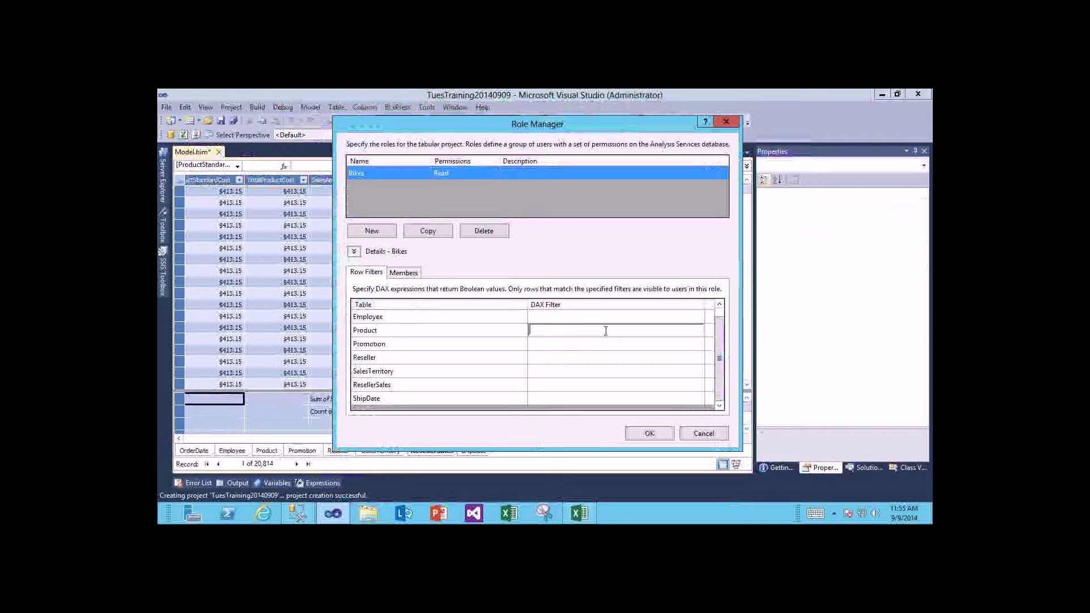
{"action": "type", "text": "="}
{"action": "type", "text": "ategory=="}
{"action": "type", "text": "'Bikes"}
{"action": "type", "text": "'"}
{"action": "left_click", "coordinate": [586, 344]}
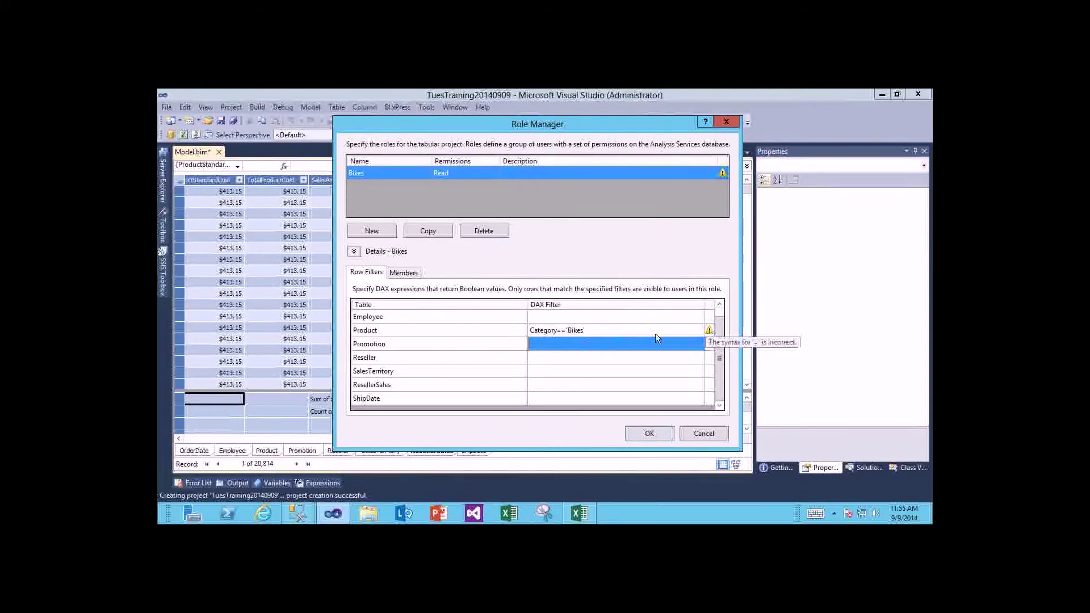
Rewrite the Product row filter with double quotes and a single equals sign as Category="Bikes"
{"action": "left_click", "coordinate": [564, 333]}
{"action": "left_click", "coordinate": [566, 333]}
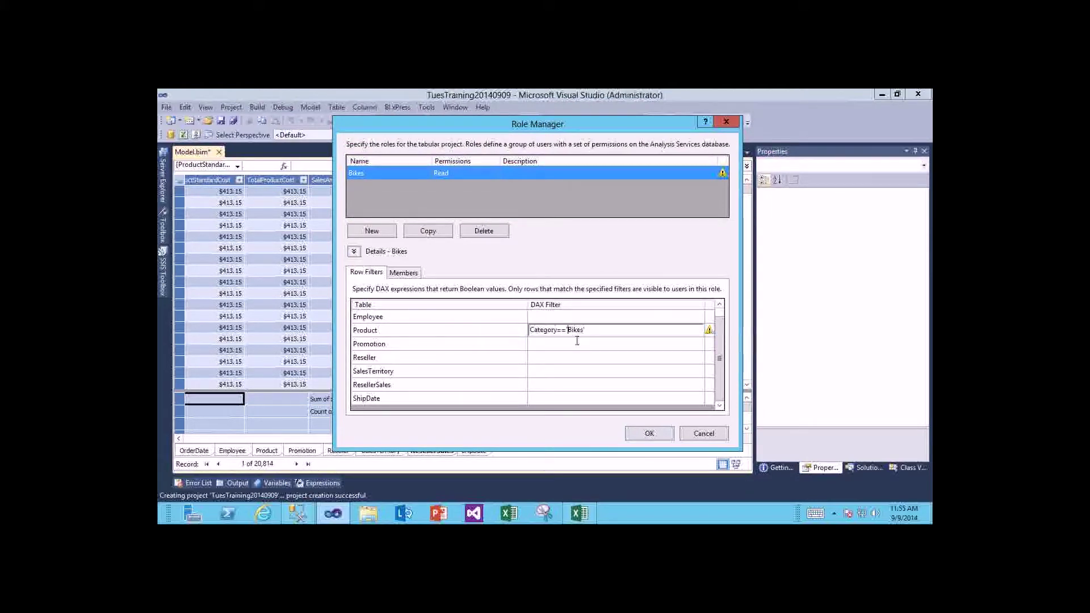
{"action": "key", "text": "BackSpace"}
{"action": "type", "text": "\""}
{"action": "left_click", "coordinate": [603, 342]}
{"action": "left_click", "coordinate": [558, 332]}
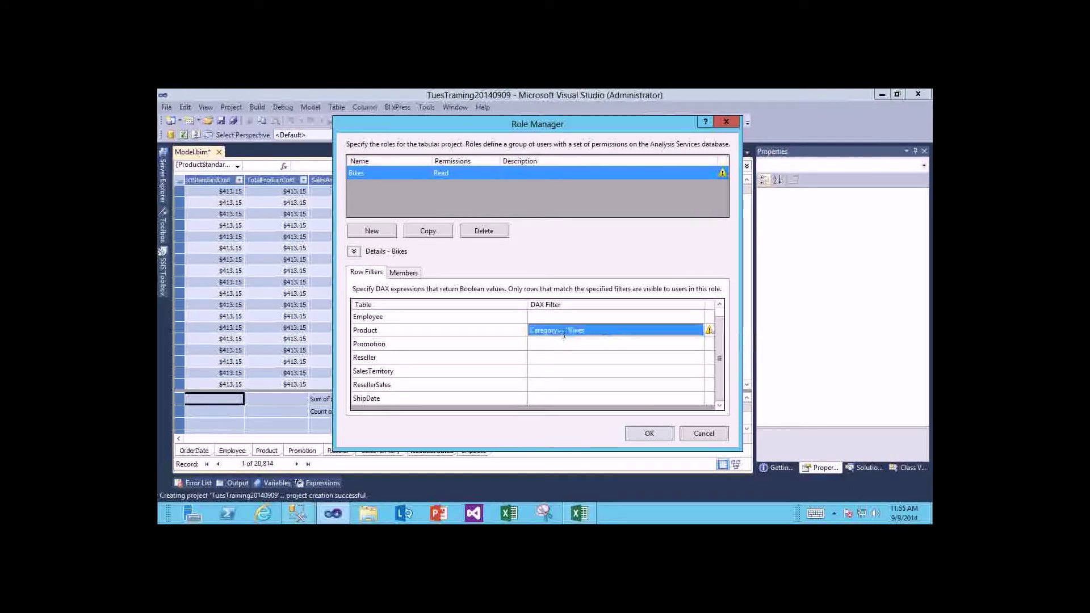
{"action": "left_click", "coordinate": [567, 330]}
{"action": "key", "text": "BackSpace"}
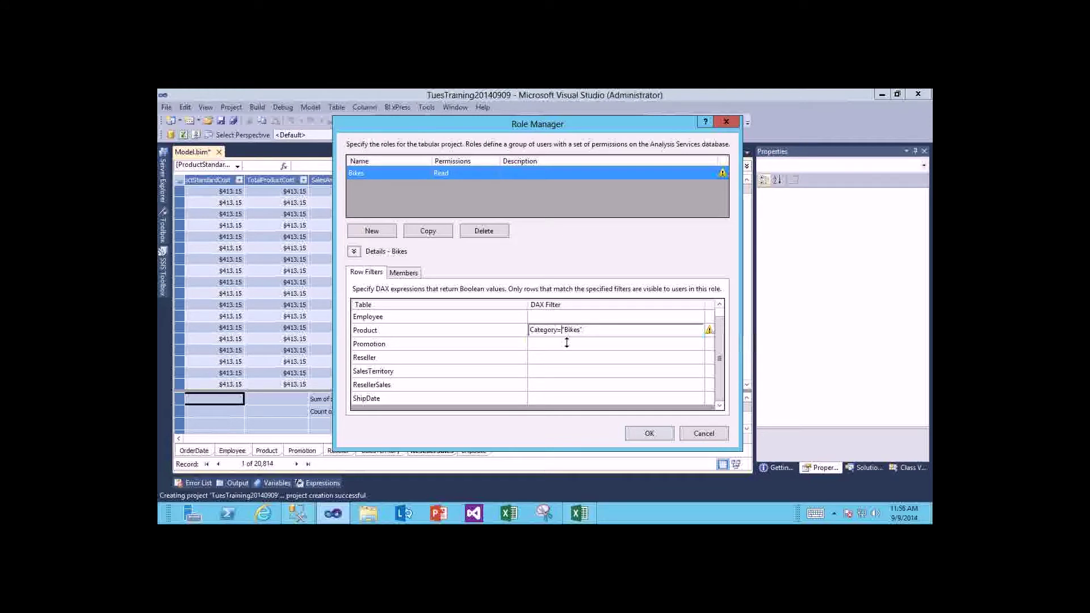
{"action": "left_click", "coordinate": [567, 344]}
Try the Product row filter as Category='Bikes', then close Role Manager without saving the Bikes role
{"action": "left_click", "coordinate": [591, 332]}
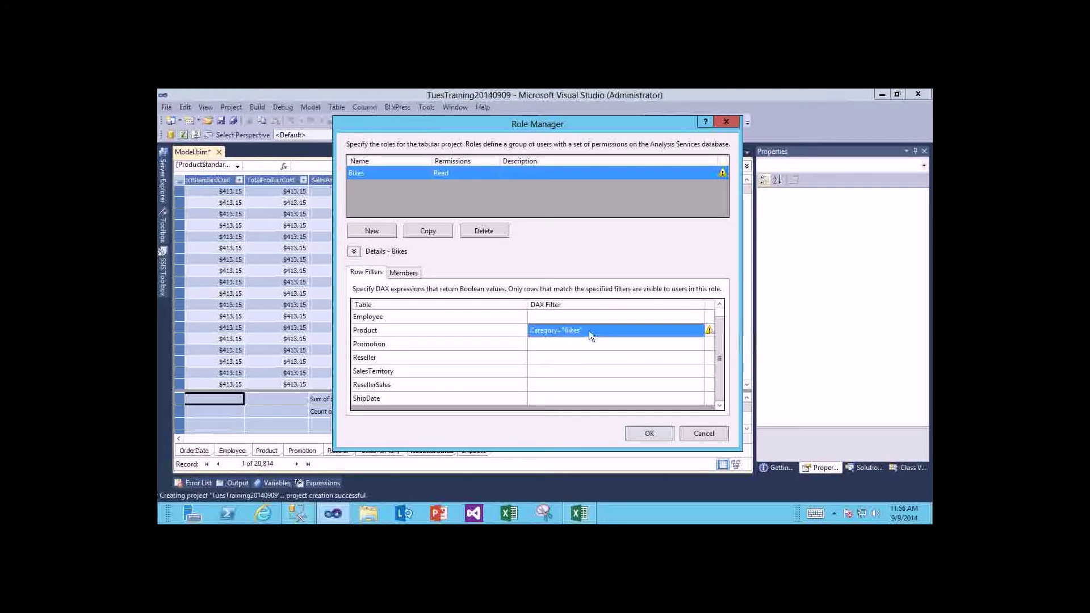
{"action": "left_click", "coordinate": [588, 331]}
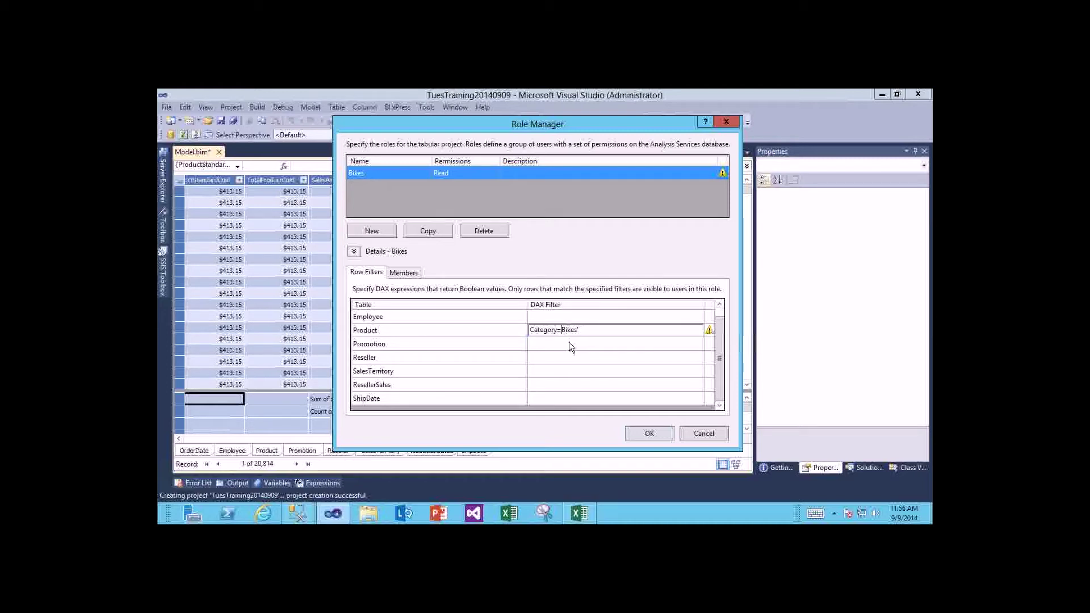
{"action": "left_click", "coordinate": [570, 341]}
{"action": "left_click", "coordinate": [560, 332]}
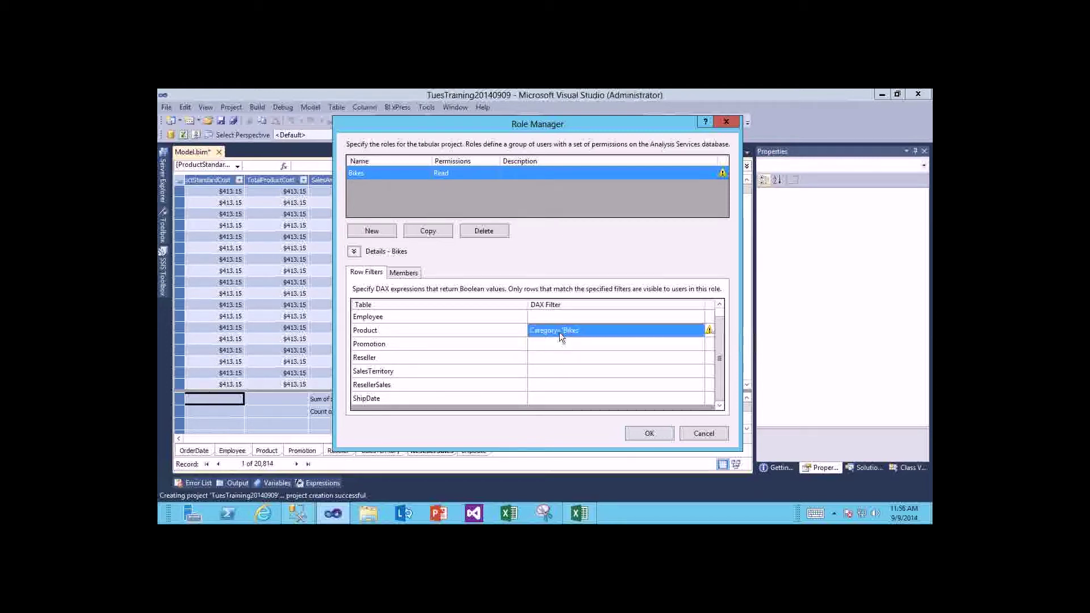
{"action": "left_click", "coordinate": [560, 332]}
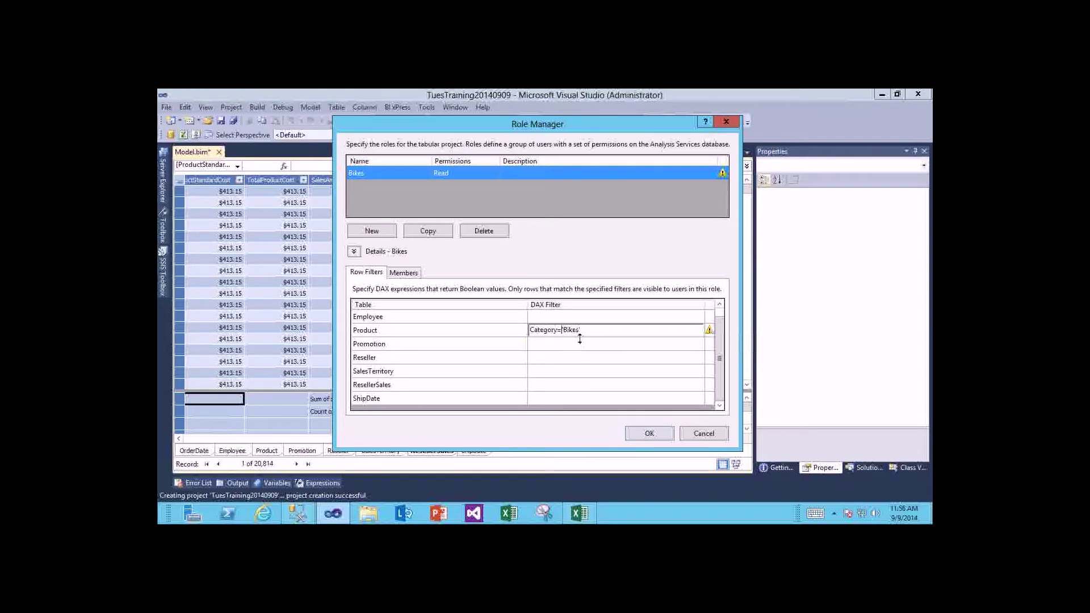
{"action": "double_click", "coordinate": [550, 329]}
{"action": "left_click", "coordinate": [551, 330]}
{"action": "left_click", "coordinate": [681, 431]}
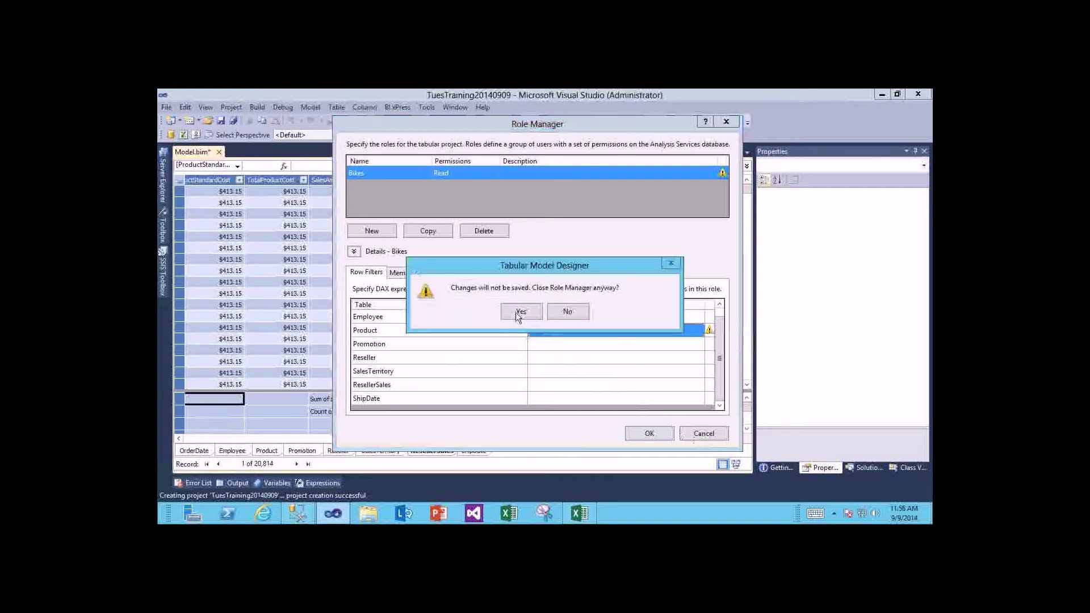
{"action": "left_click", "coordinate": [516, 312]}
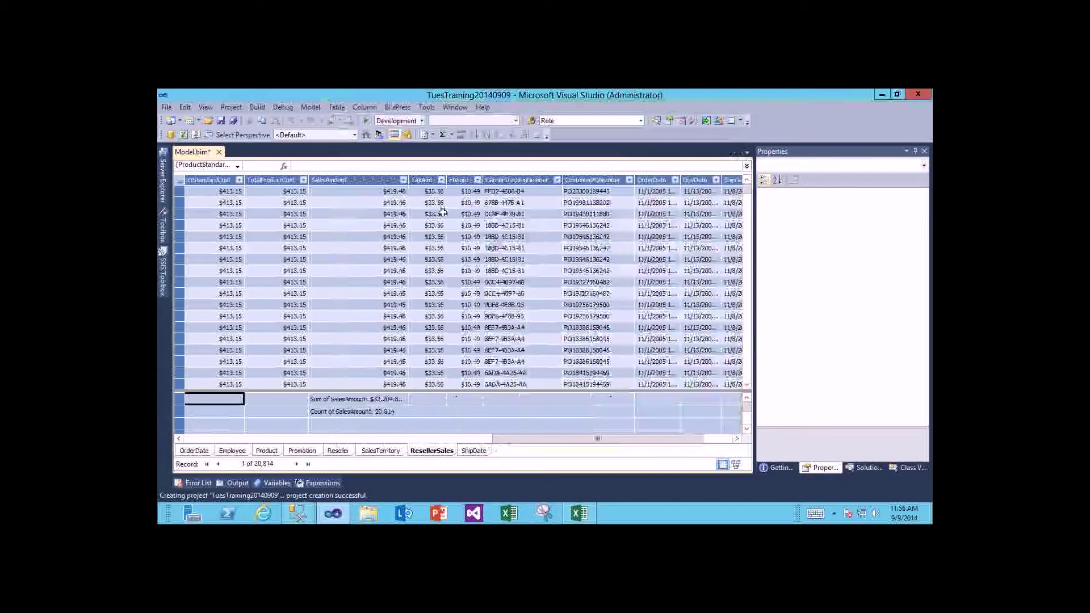
Examine the Product table and the SalesTerritory region and country columns for a suitable column to filter on
{"action": "left_click", "coordinate": [267, 450]}
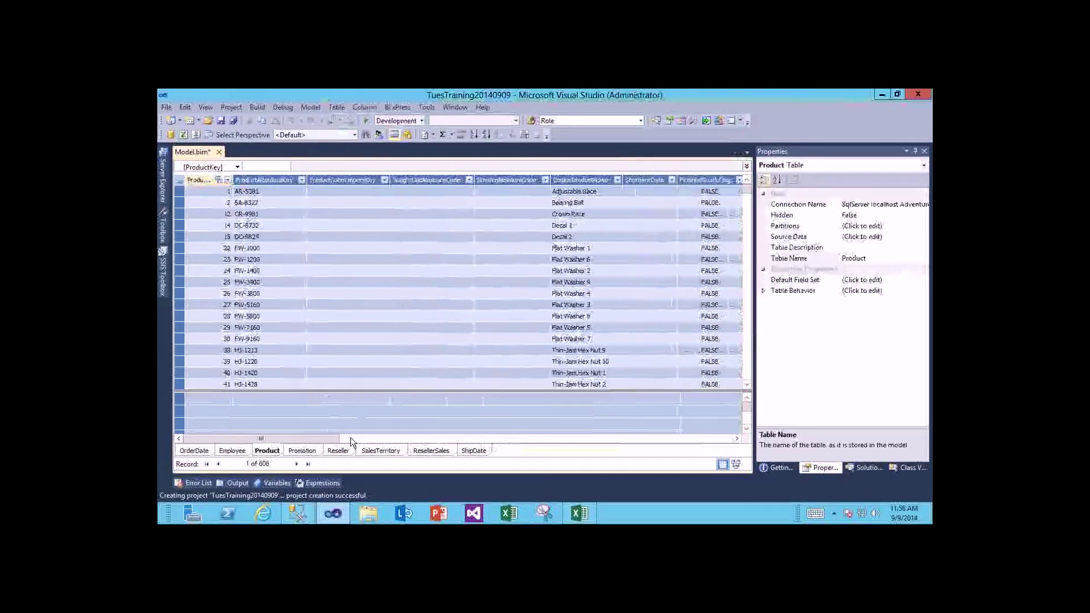
{"action": "left_click_drag", "start_coordinate": [379, 442], "coordinate": [298, 438]}
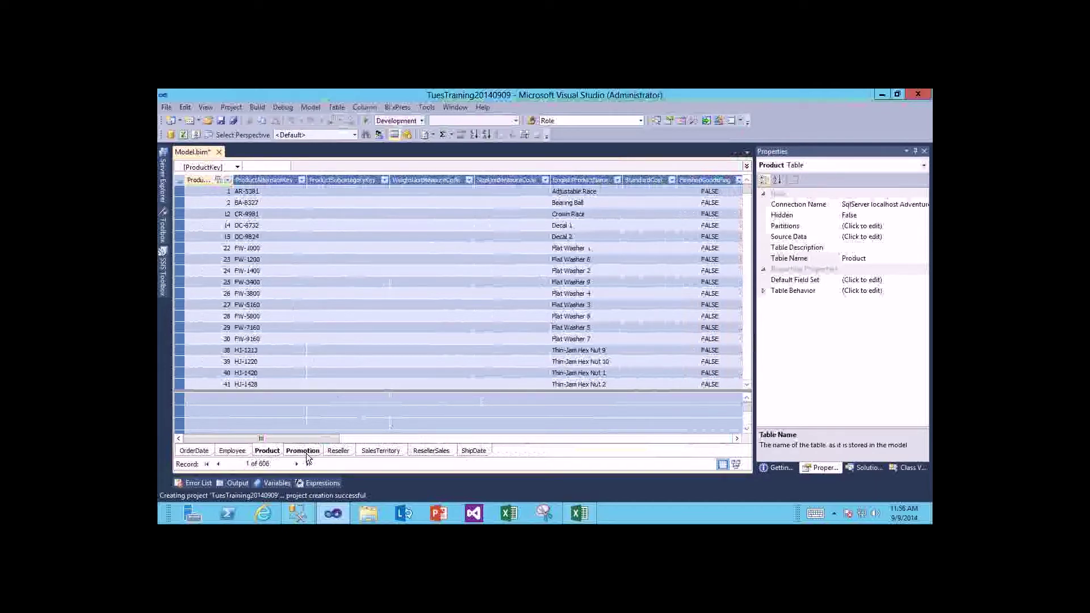
{"action": "left_click", "coordinate": [379, 450]}
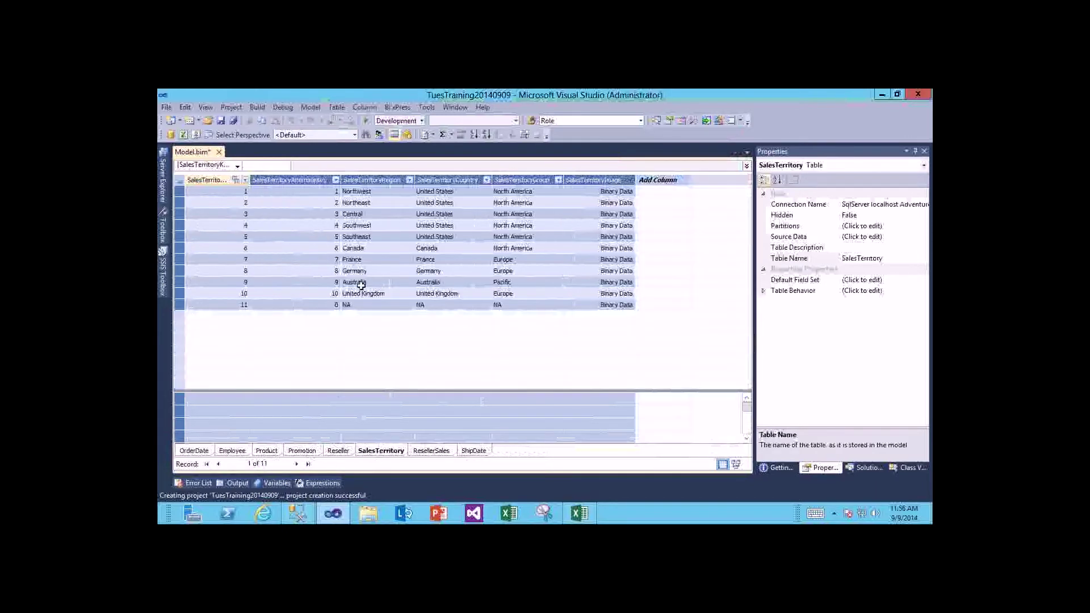
{"action": "left_click", "coordinate": [374, 274]}
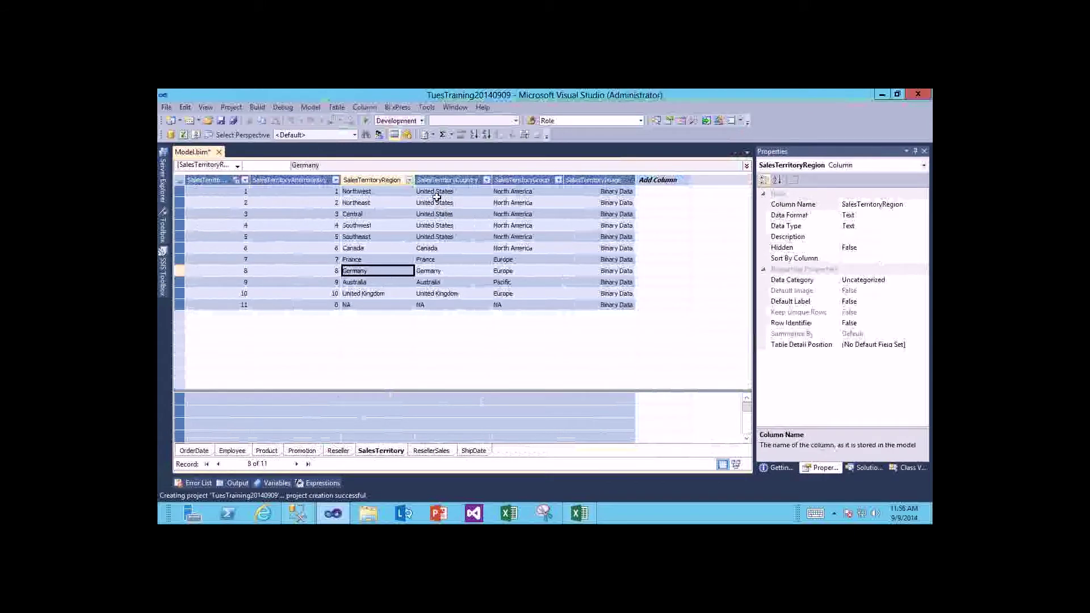
{"action": "left_click_drag", "start_coordinate": [446, 196], "coordinate": [447, 232]}
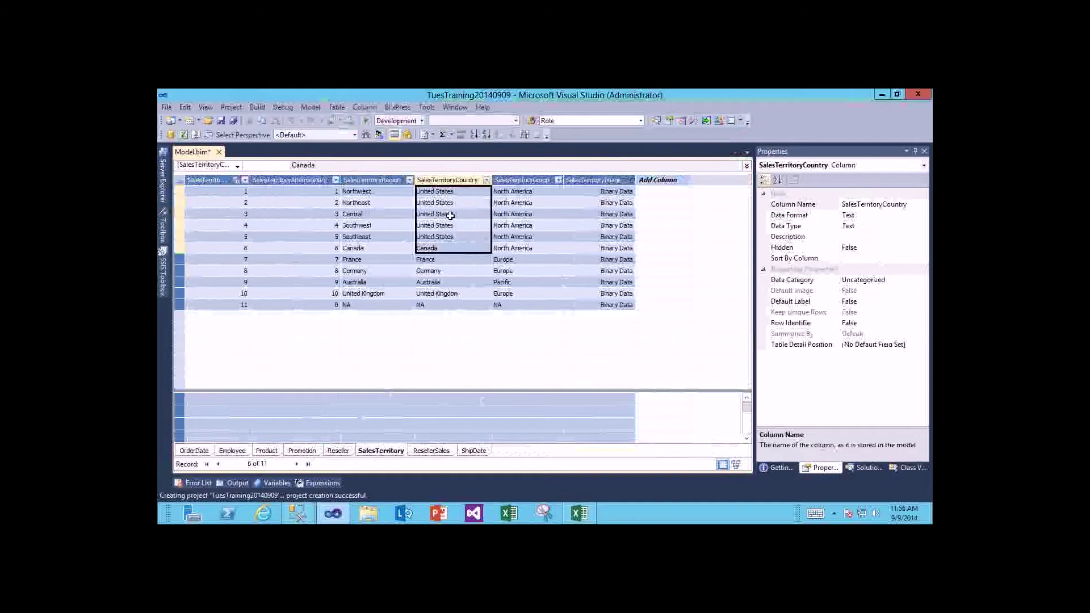
Create a new role with its default name and give it Read permission
{"action": "left_click", "coordinate": [380, 138]}
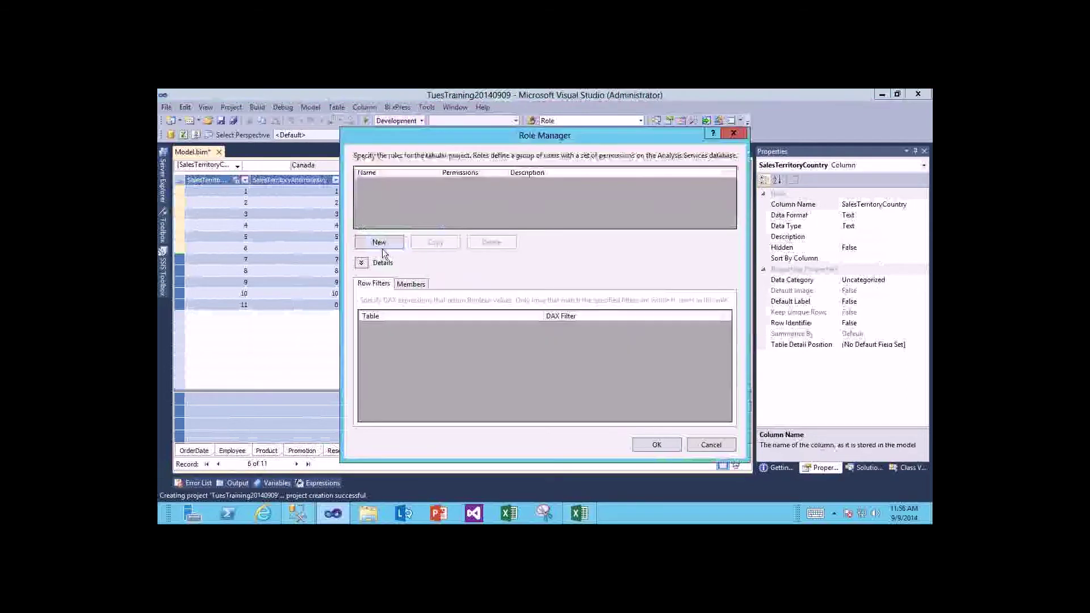
{"action": "left_click", "coordinate": [384, 241]}
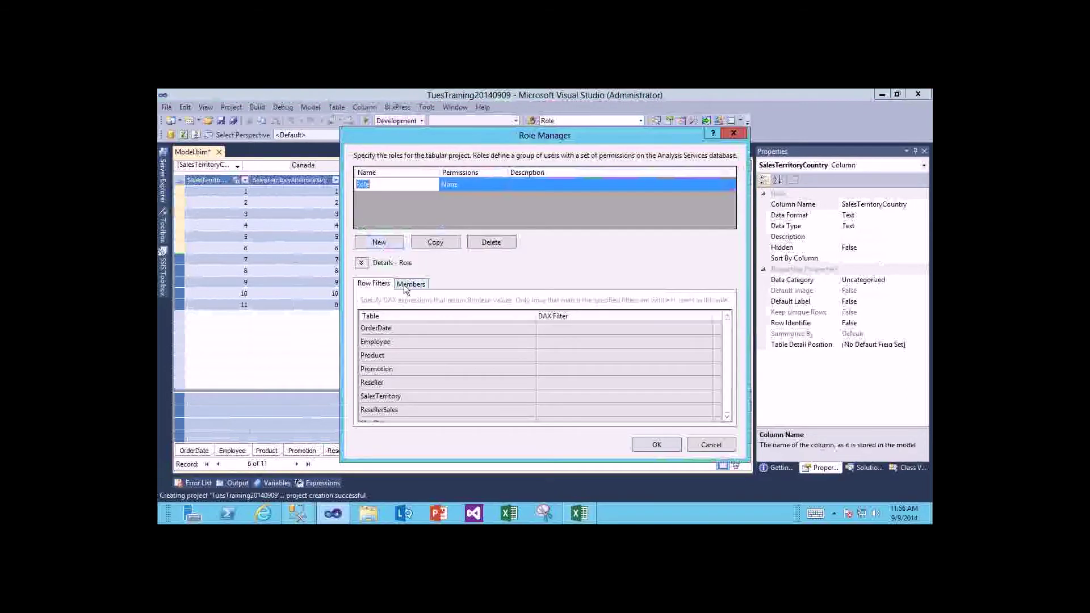
{"action": "left_click", "coordinate": [463, 183]}
{"action": "left_click", "coordinate": [463, 183]}
{"action": "left_click", "coordinate": [457, 200]}
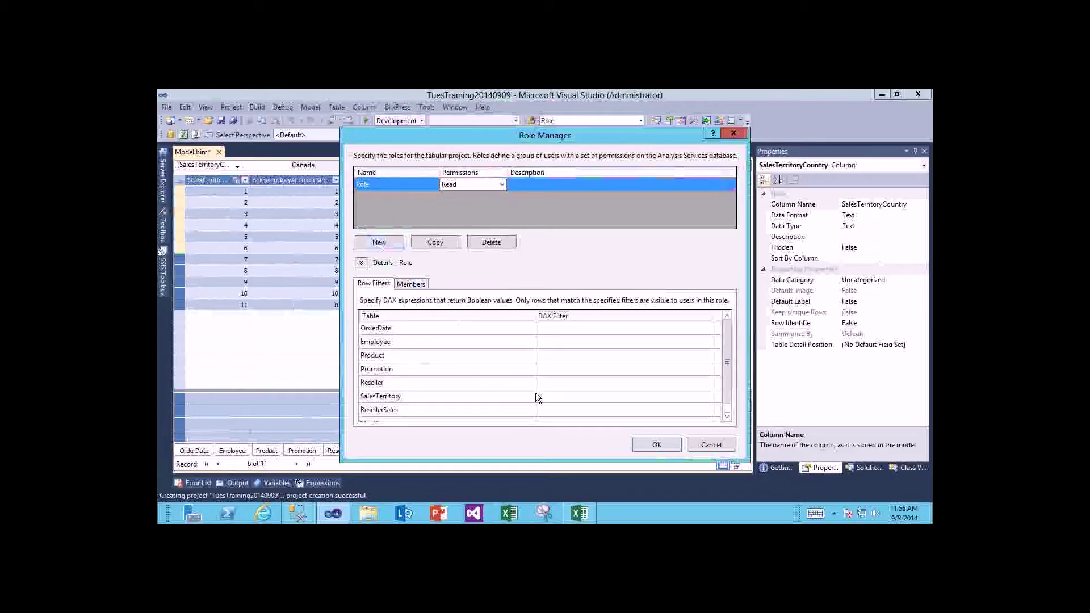
Enter the DAX row filter [SalesTerritoryCountry]=='United States' for the role's SalesTerritory table
{"action": "left_click", "coordinate": [561, 398]}
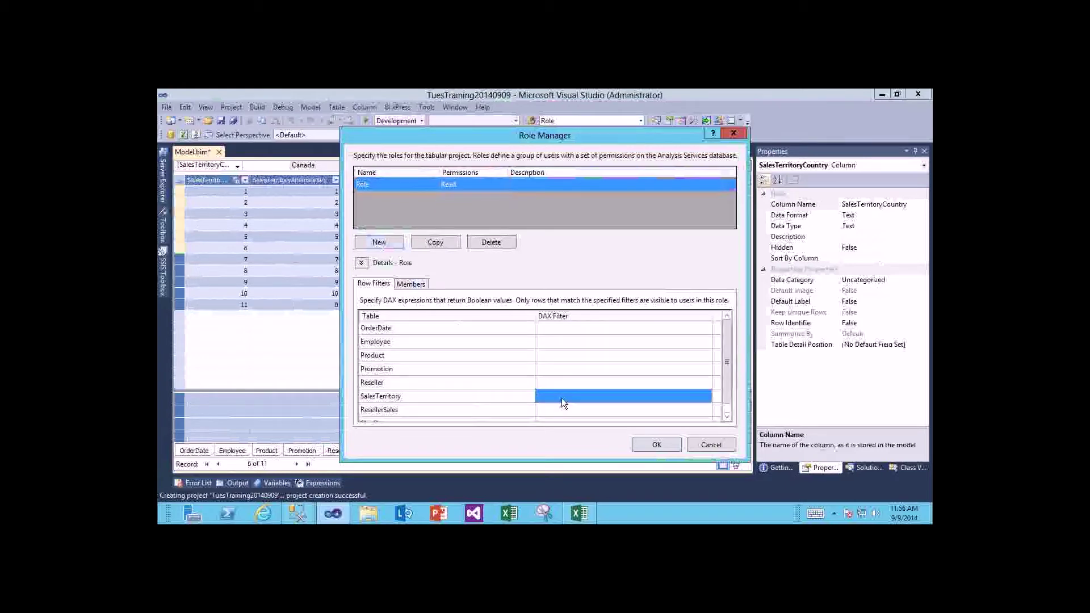
{"action": "left_click", "coordinate": [561, 397]}
{"action": "left_click_drag", "start_coordinate": [487, 142], "coordinate": [634, 138]}
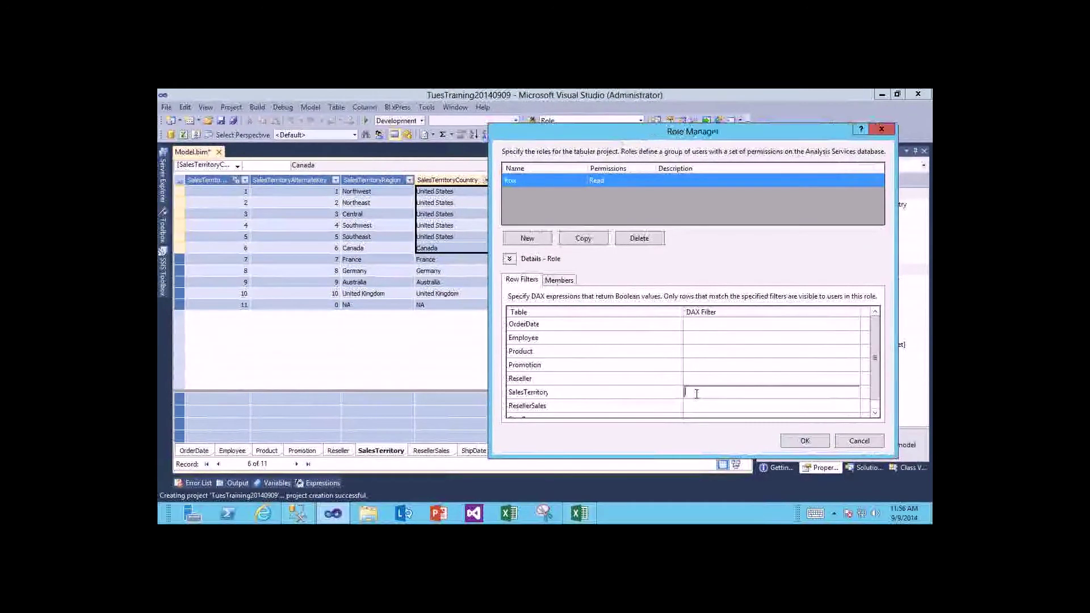
{"action": "type", "text": "[SalesTerritoryCountry]"}
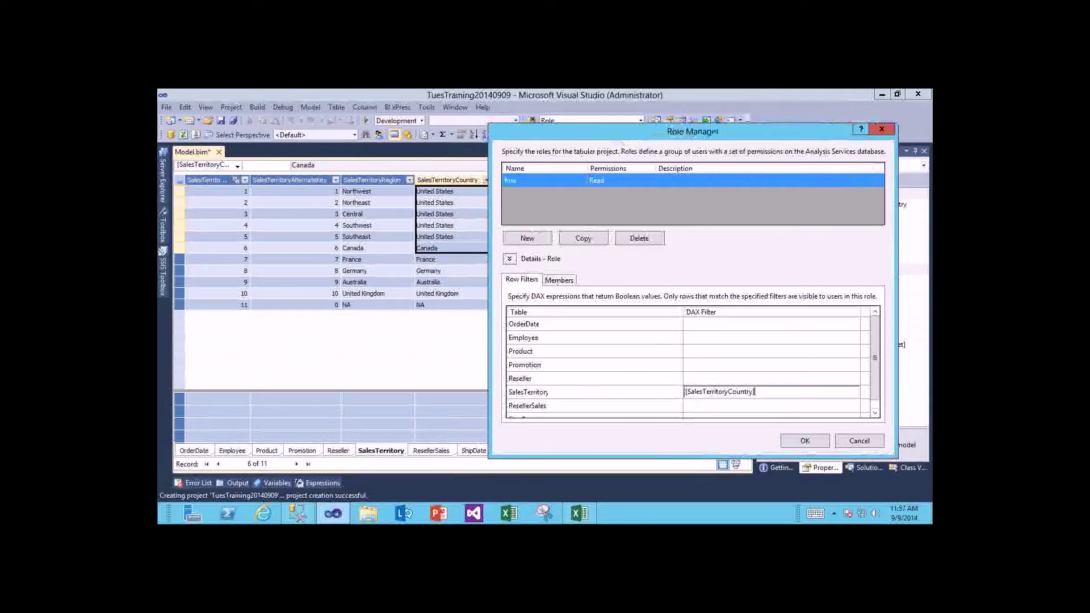
{"action": "type", "text": "=='United States'"}
{"action": "left_click", "coordinate": [749, 378]}
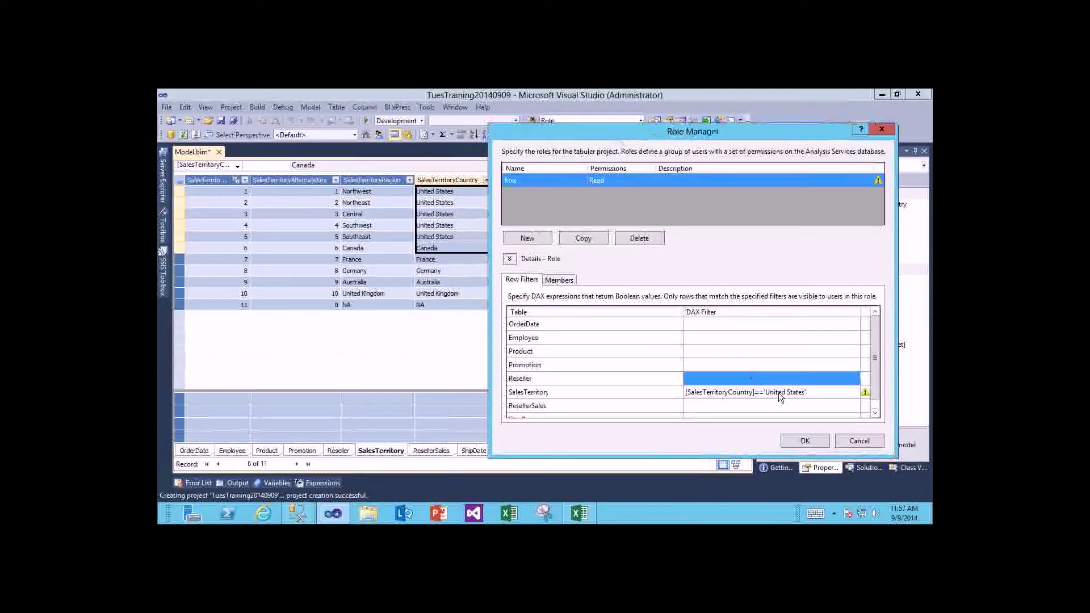
Replace the single quotes around United States in the SalesTerritory filter with double quotes
{"action": "left_click", "coordinate": [807, 392]}
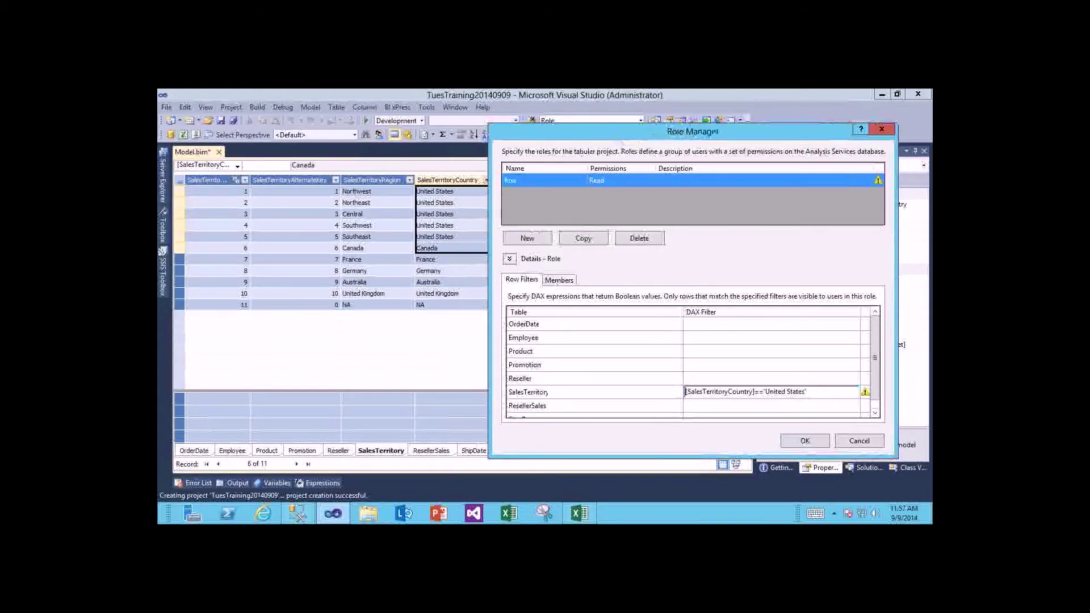
{"action": "left_click", "coordinate": [814, 396]}
{"action": "key", "text": "BackSpace"}
{"action": "type", "text": "\""}
{"action": "left_click", "coordinate": [766, 392]}
{"action": "type", "text": "\""}
{"action": "left_click", "coordinate": [782, 379]}
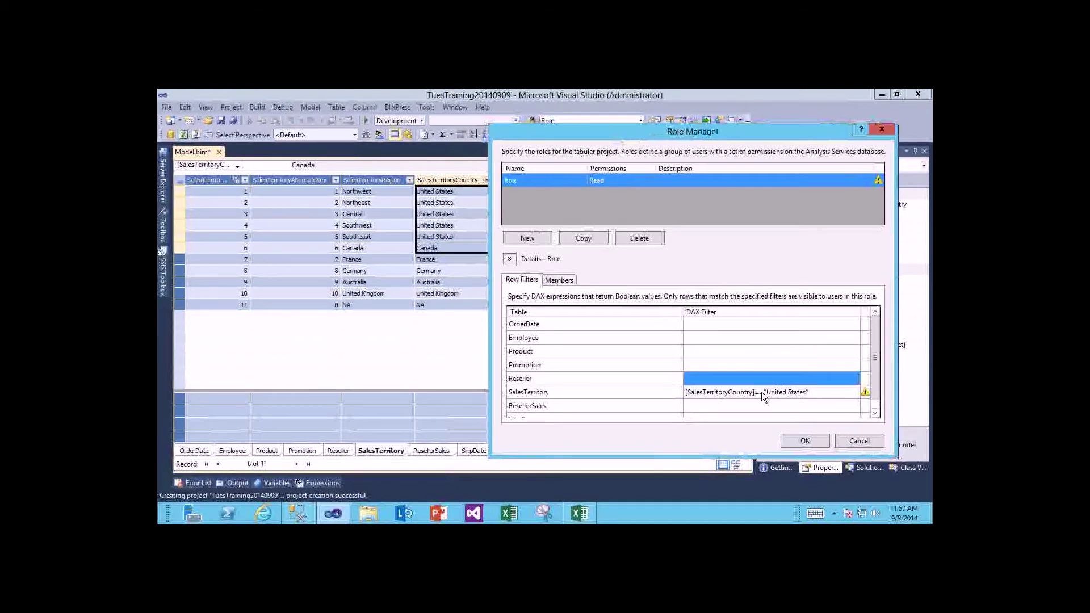
Correct the SalesTerritory row filter to [SalesTerritoryCountry]="United States" with a single equals sign and save the role
{"action": "left_click", "coordinate": [761, 392]}
{"action": "left_click", "coordinate": [764, 396]}
{"action": "left_click", "coordinate": [763, 392]}
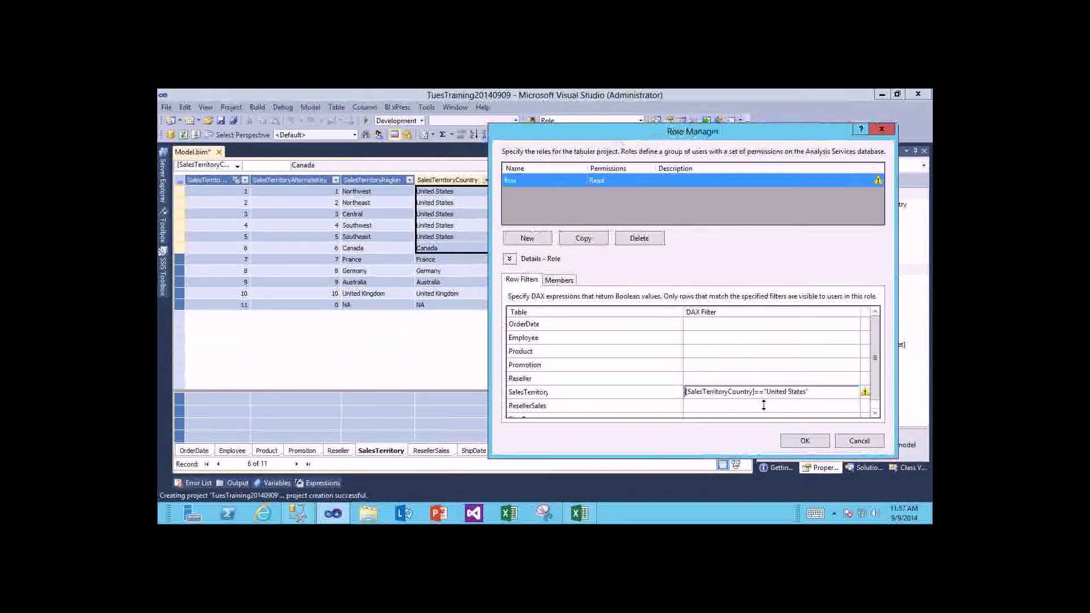
{"action": "left_click", "coordinate": [777, 380]}
{"action": "left_click", "coordinate": [785, 392]}
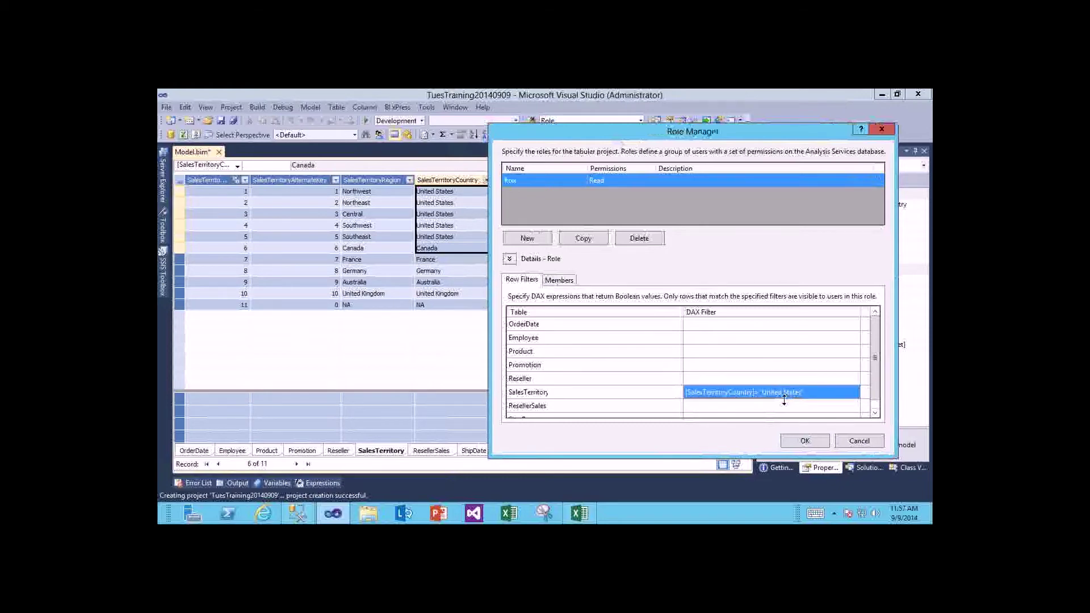
{"action": "left_click", "coordinate": [796, 405]}
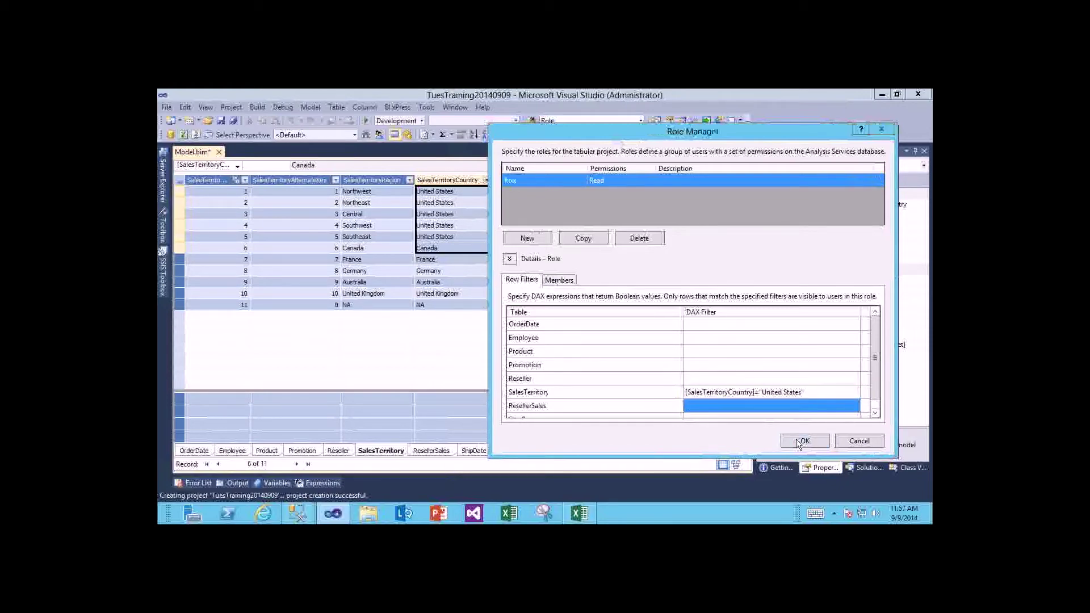
{"action": "left_click", "coordinate": [797, 442]}
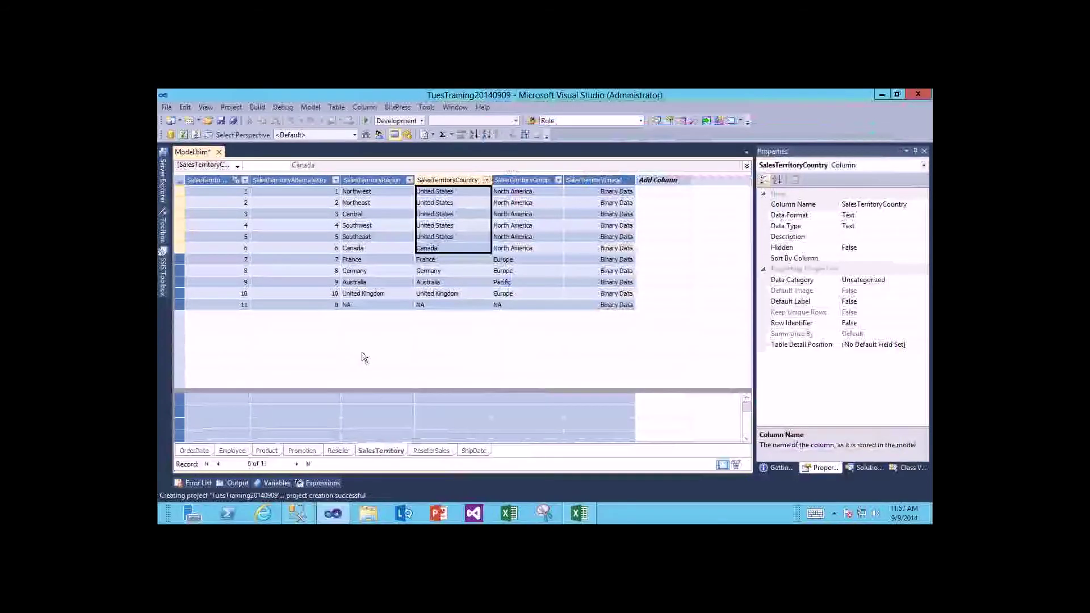
Analyze the model in Excel, connecting through the role named Role with the default perspective
{"action": "left_click", "coordinate": [182, 135]}
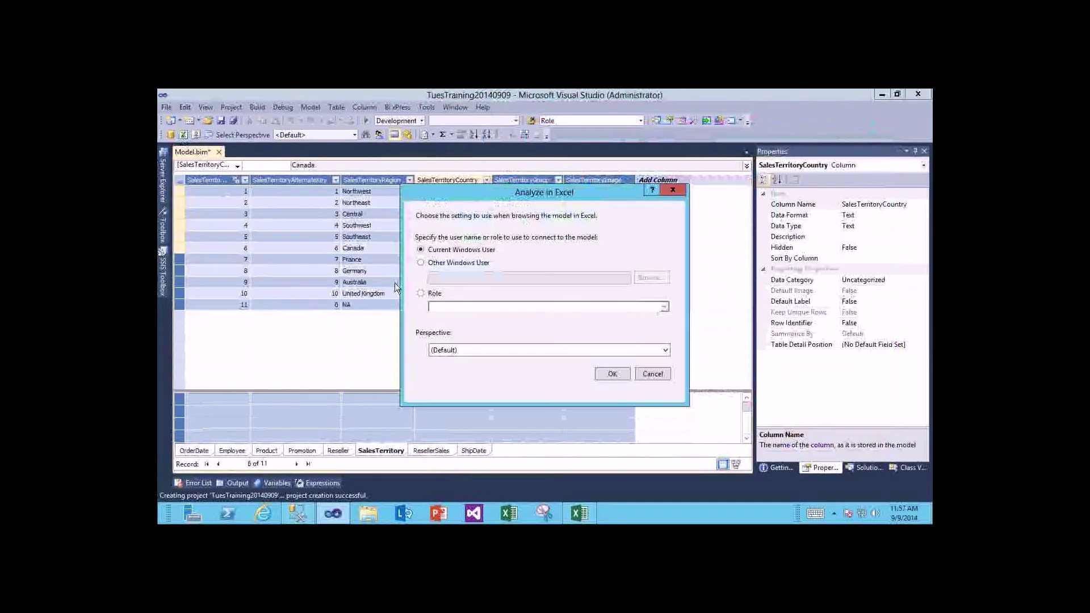
{"action": "left_click", "coordinate": [601, 309]}
{"action": "left_click", "coordinate": [664, 307]}
{"action": "left_click", "coordinate": [455, 125]}
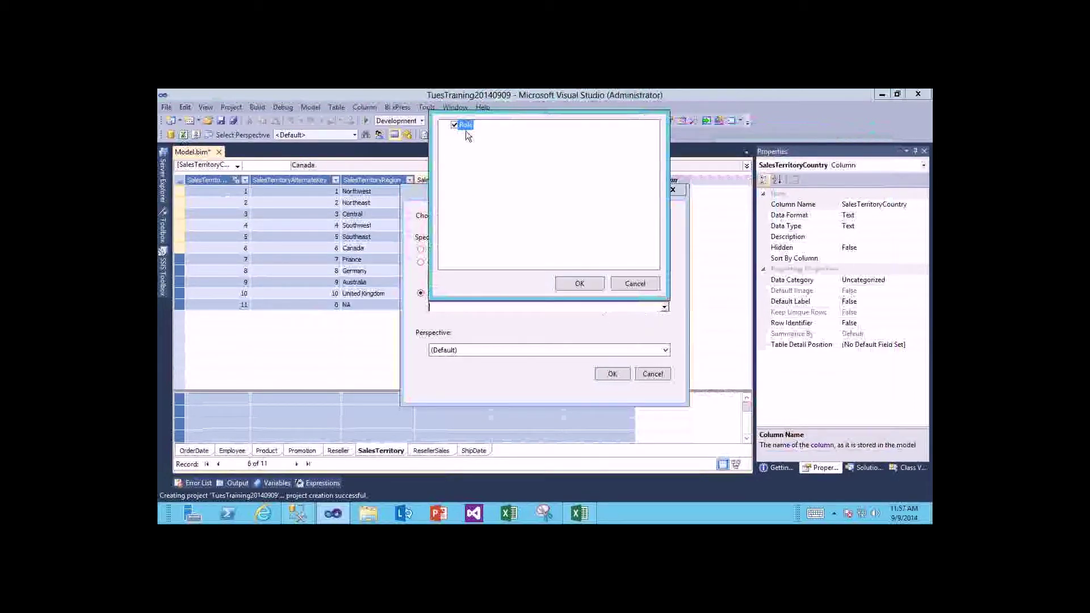
{"action": "left_click", "coordinate": [579, 284]}
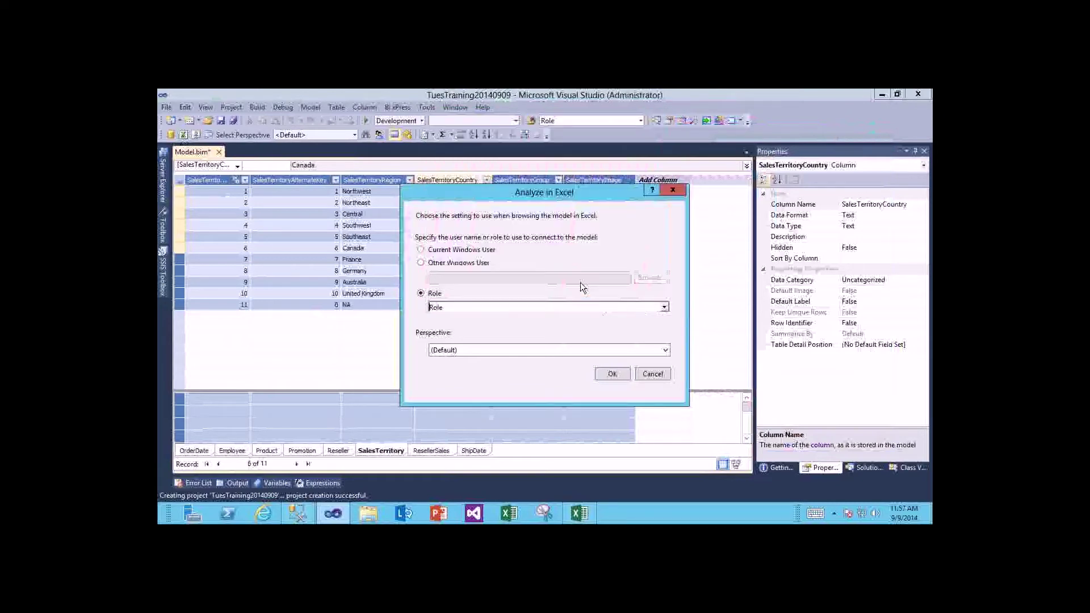
{"action": "left_click", "coordinate": [609, 375]}
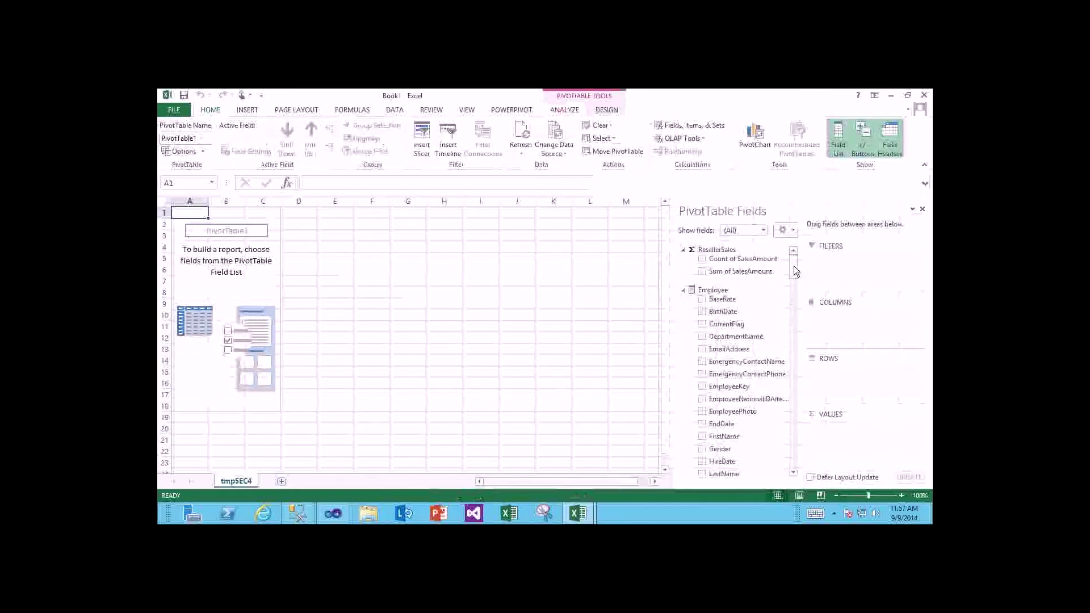
Build the PivotTable with Sum of SalesAmount as values and SalesTerritoryCountry as rows, and check the filtered result
{"action": "left_click", "coordinate": [702, 272]}
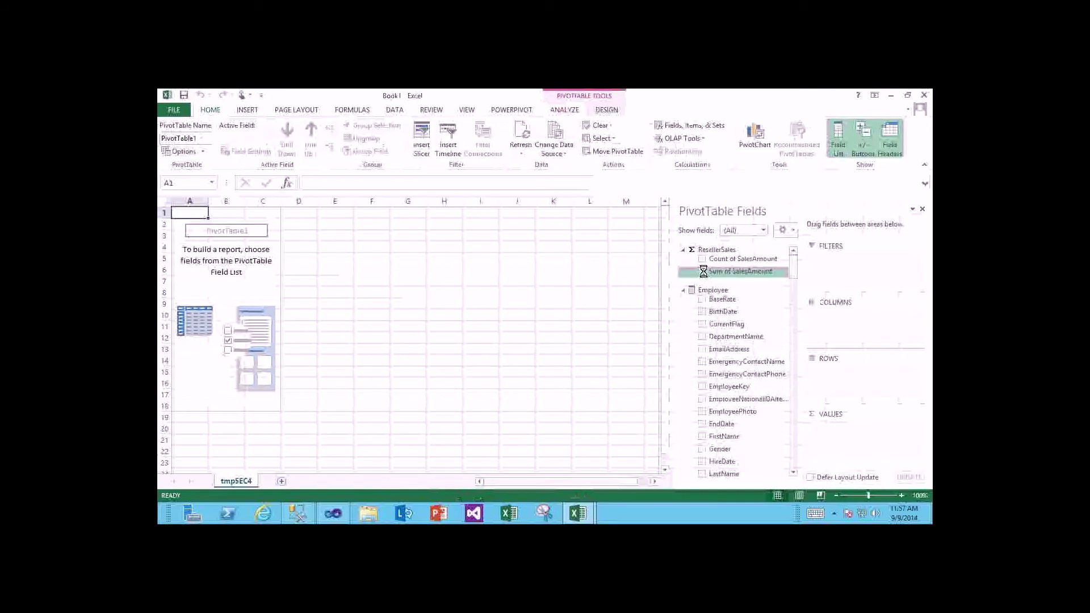
{"action": "left_click_drag", "start_coordinate": [795, 263], "coordinate": [798, 462]}
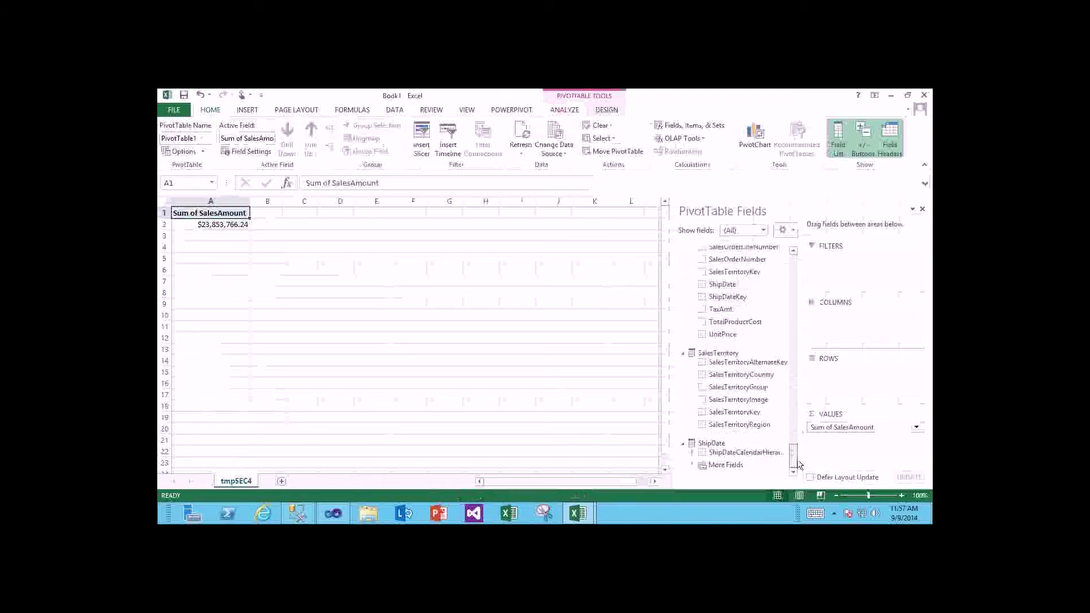
{"action": "left_click_drag", "start_coordinate": [738, 374], "coordinate": [863, 382]}
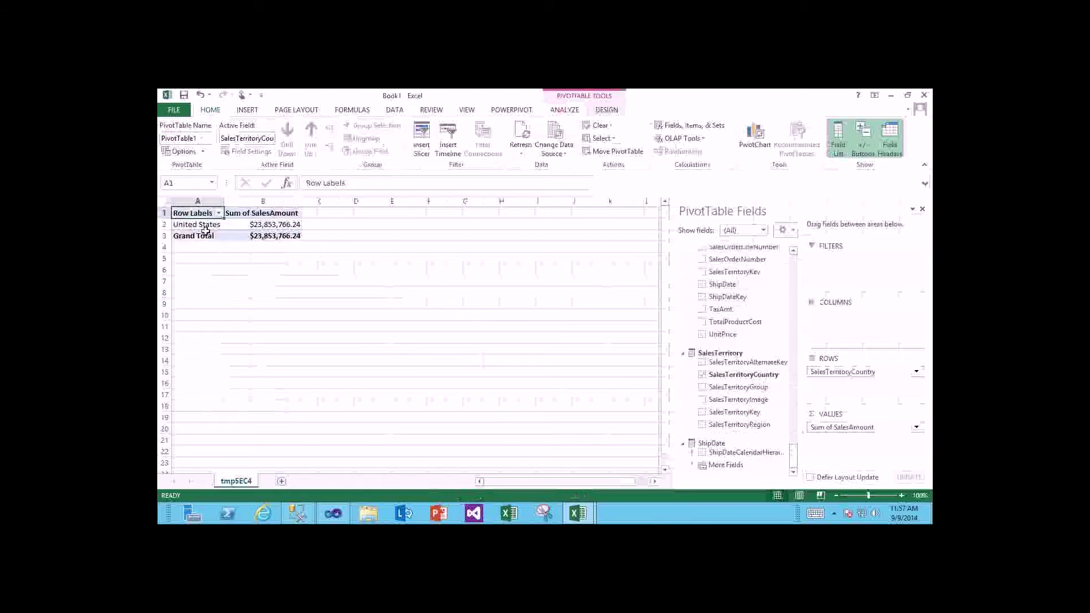
{"action": "left_click", "coordinate": [205, 226]}
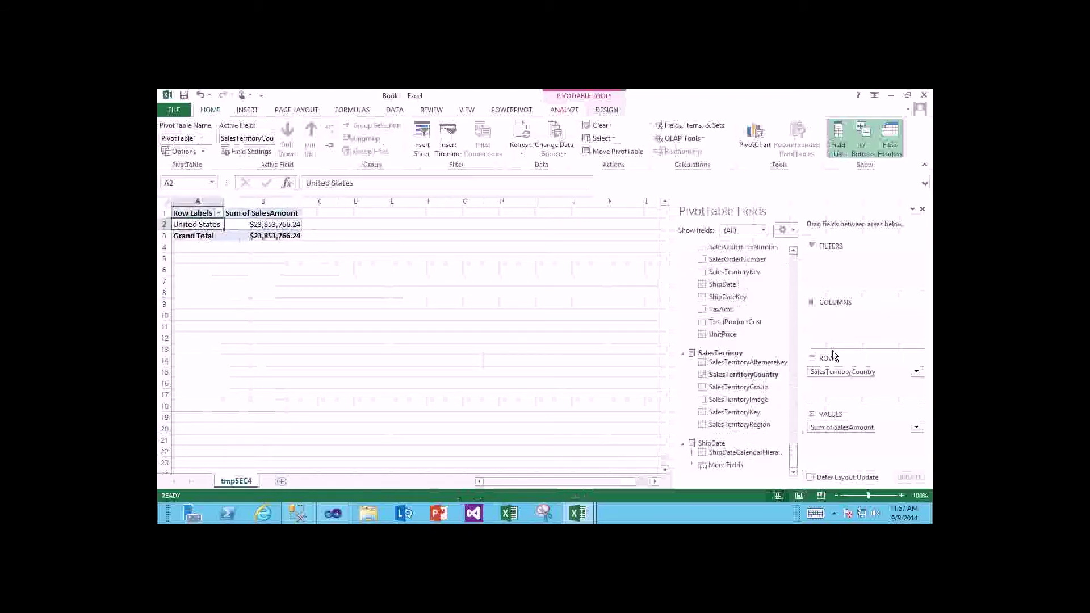
{"action": "left_click", "coordinate": [267, 225]}
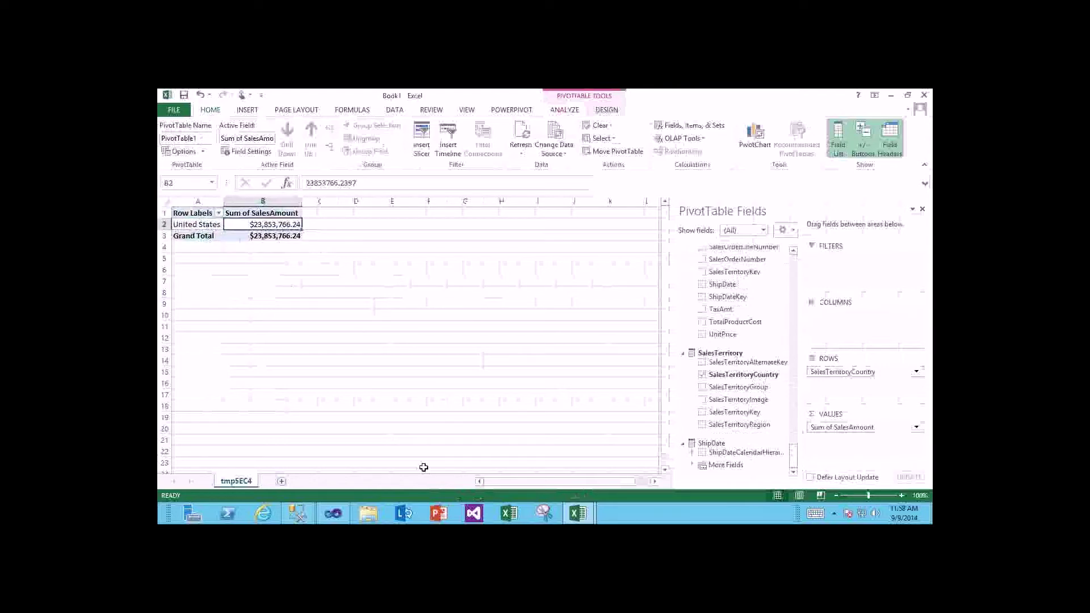
Switch to Visual Studio and examine how the Role Manager adds and deletes roles and assigns Windows users as members
{"action": "left_click", "coordinate": [333, 515]}
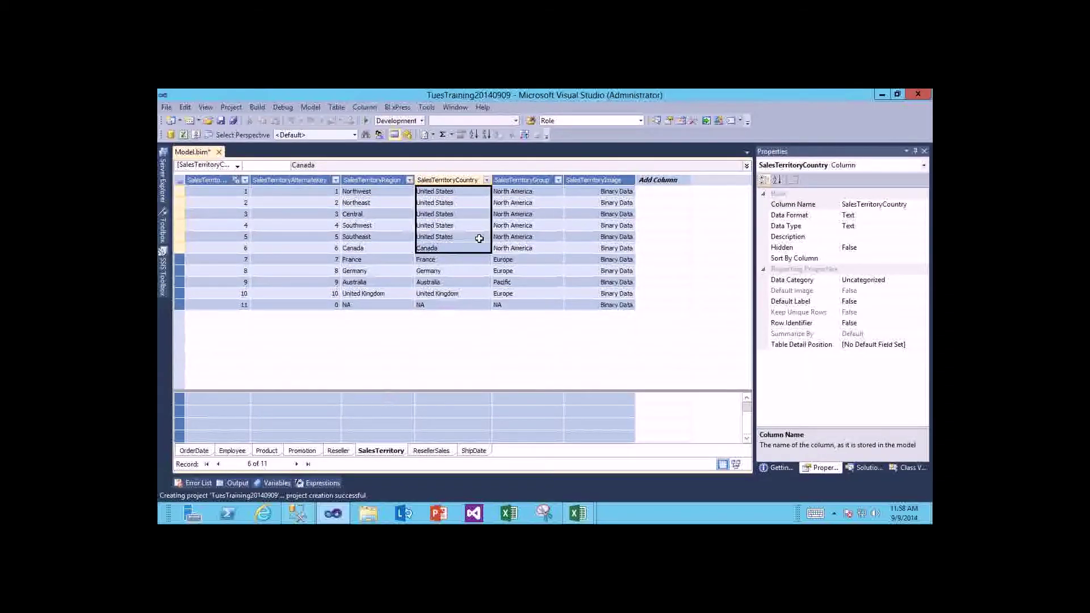
{"action": "left_click", "coordinate": [530, 121]}
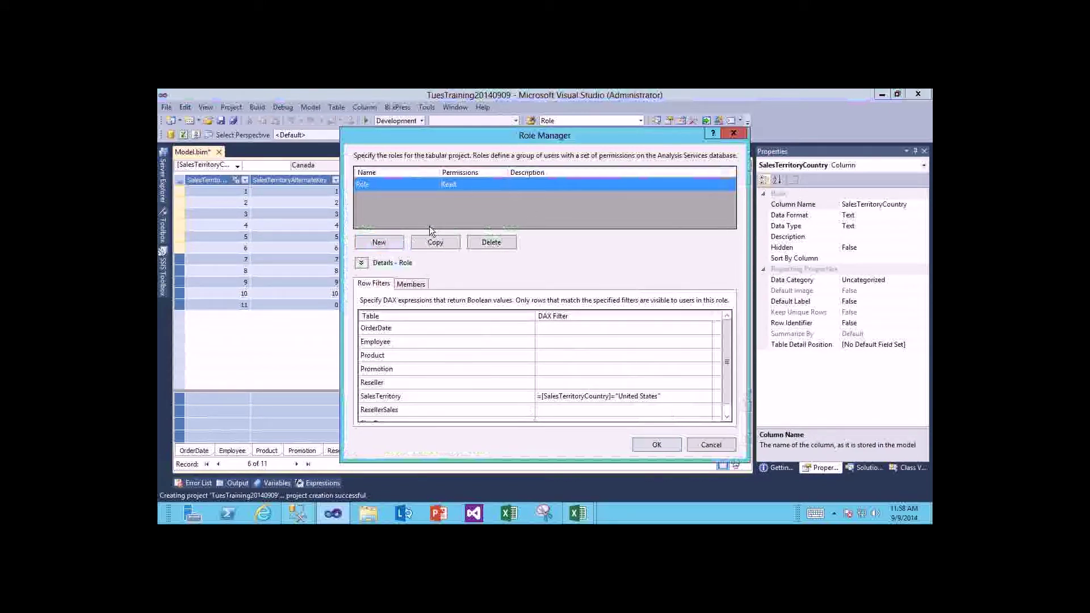
{"action": "key", "text": "alt+n"}
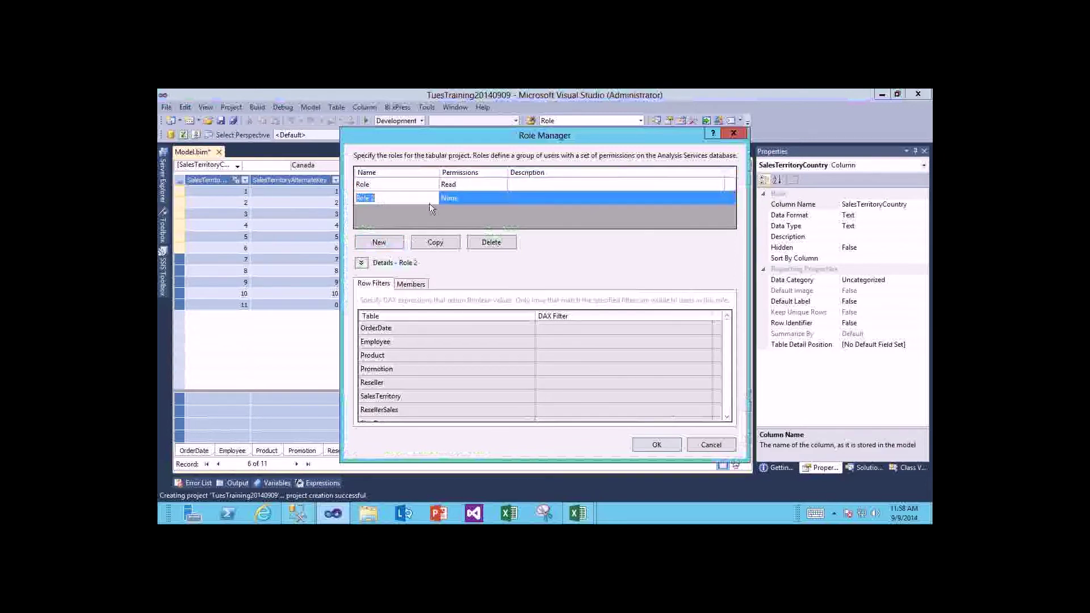
{"action": "left_click", "coordinate": [486, 247]}
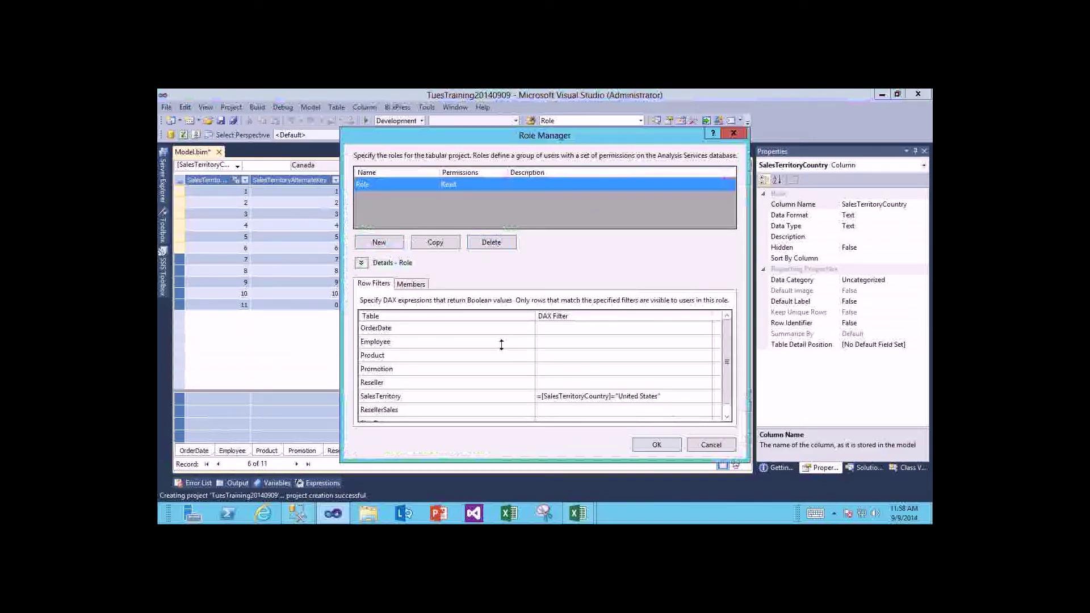
{"action": "left_click", "coordinate": [414, 284]}
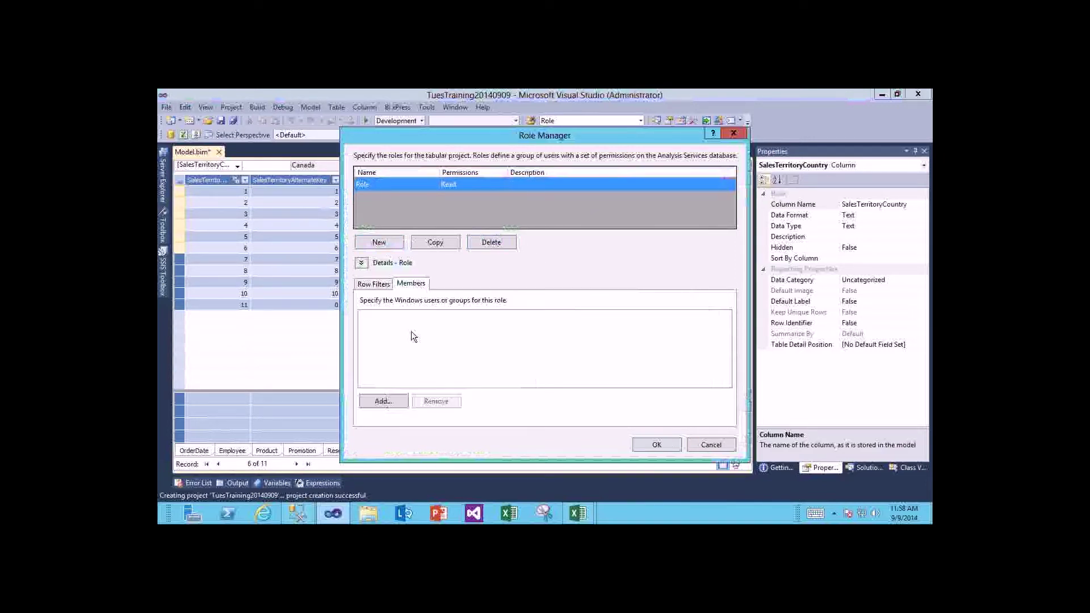
{"action": "left_click", "coordinate": [389, 401]}
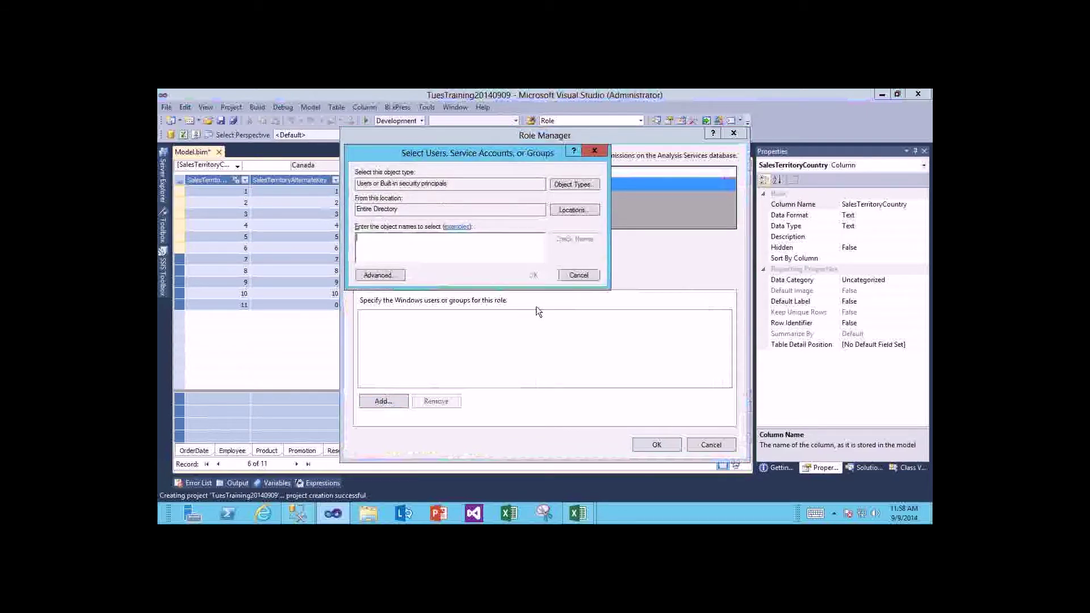
{"action": "left_click", "coordinate": [579, 275]}
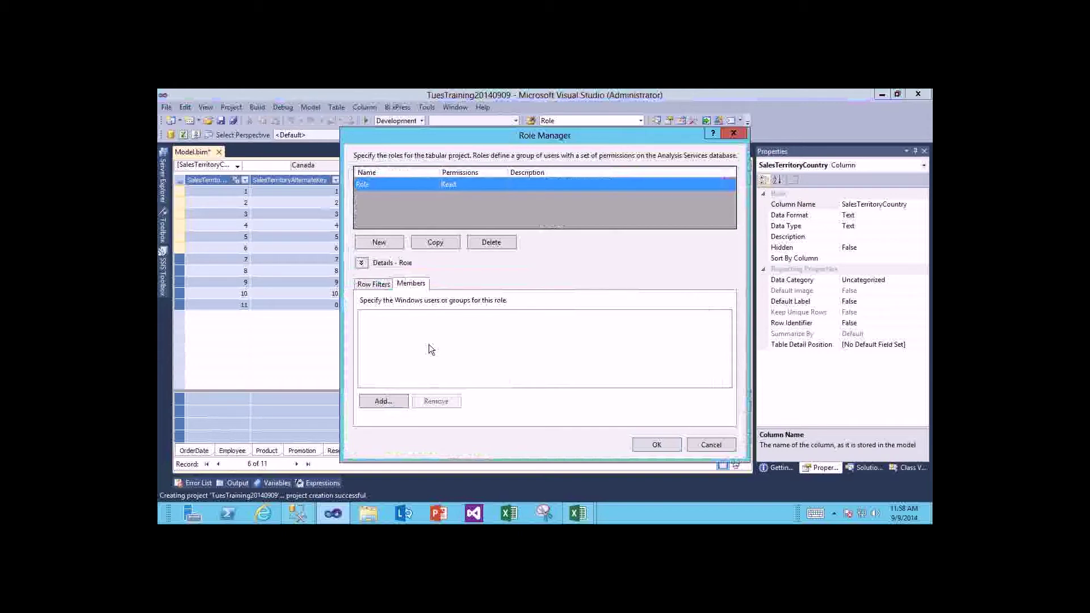
{"action": "left_click", "coordinate": [670, 445]}
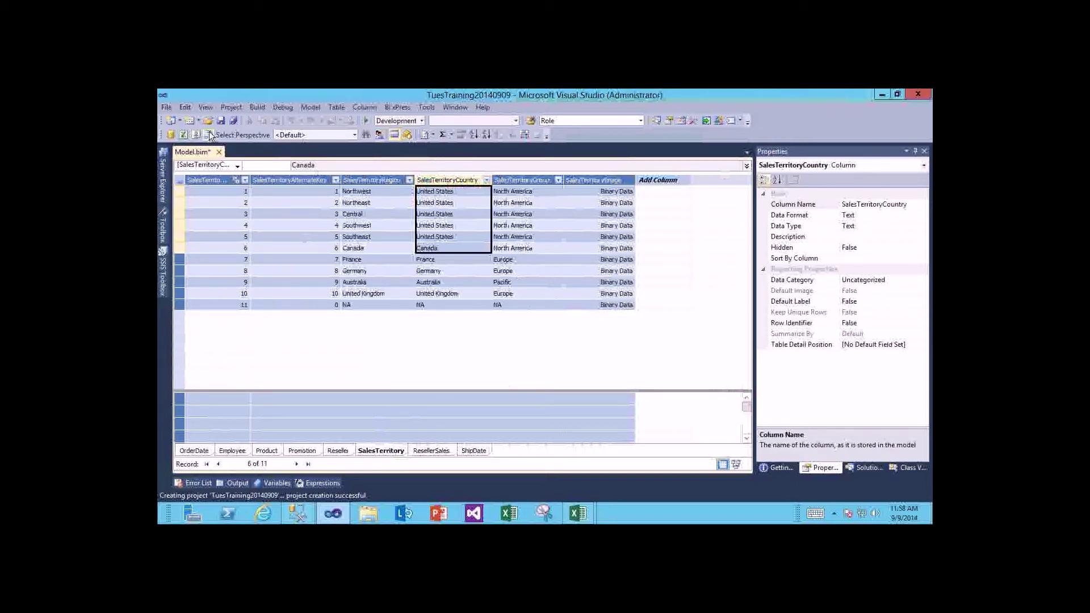
Create a new perspective for the model and name it Products
{"action": "key", "text": "ctrl+2"}
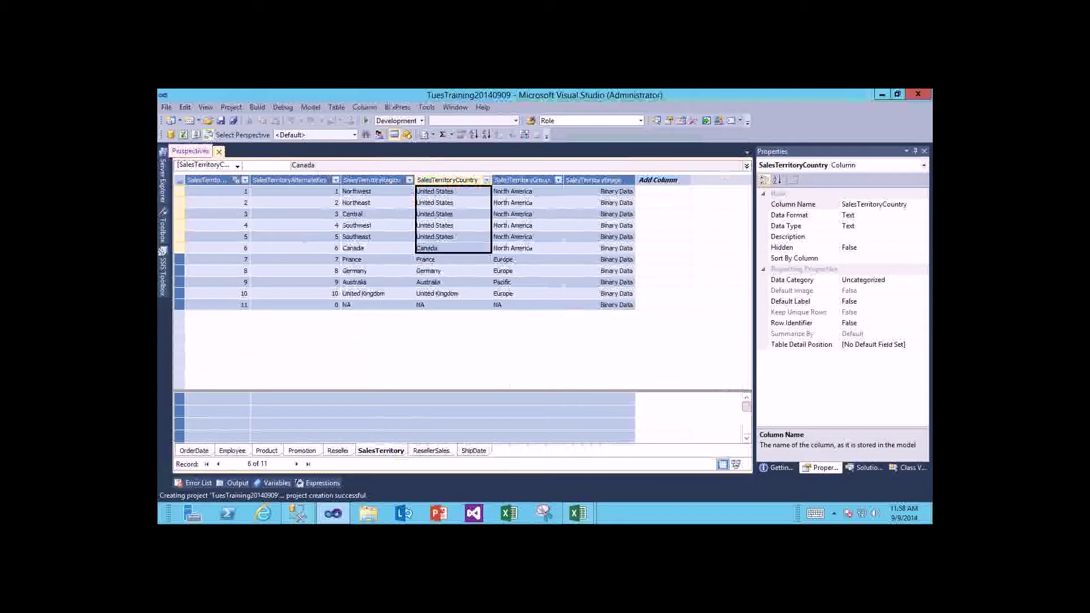
{"action": "left_click_drag", "start_coordinate": [209, 138], "coordinate": [255, 215]}
{"action": "key", "text": "Escape"}
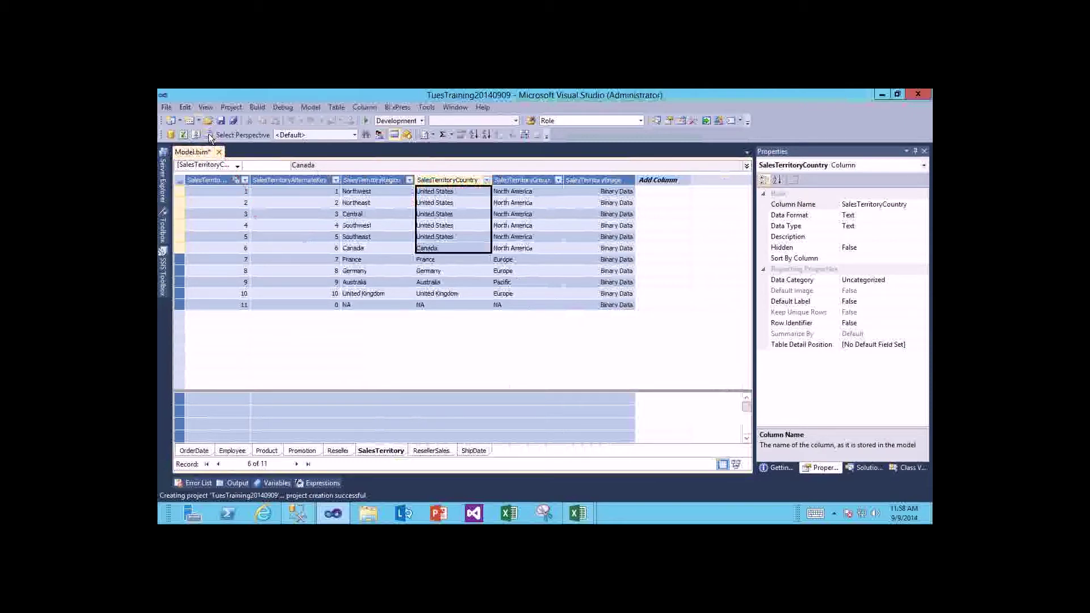
{"action": "left_click", "coordinate": [208, 135]}
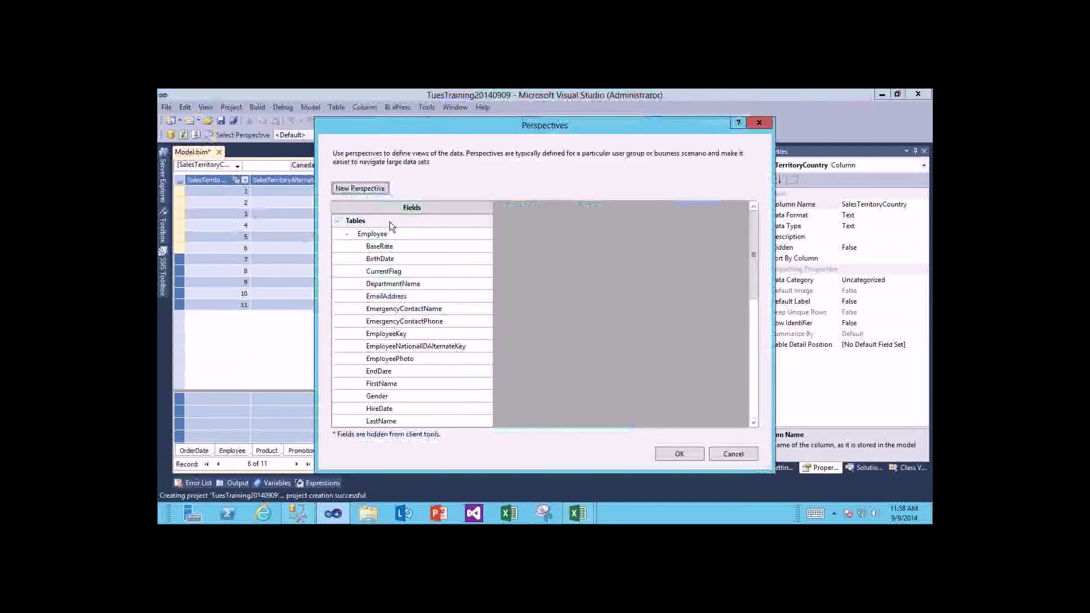
{"action": "left_click", "coordinate": [370, 189]}
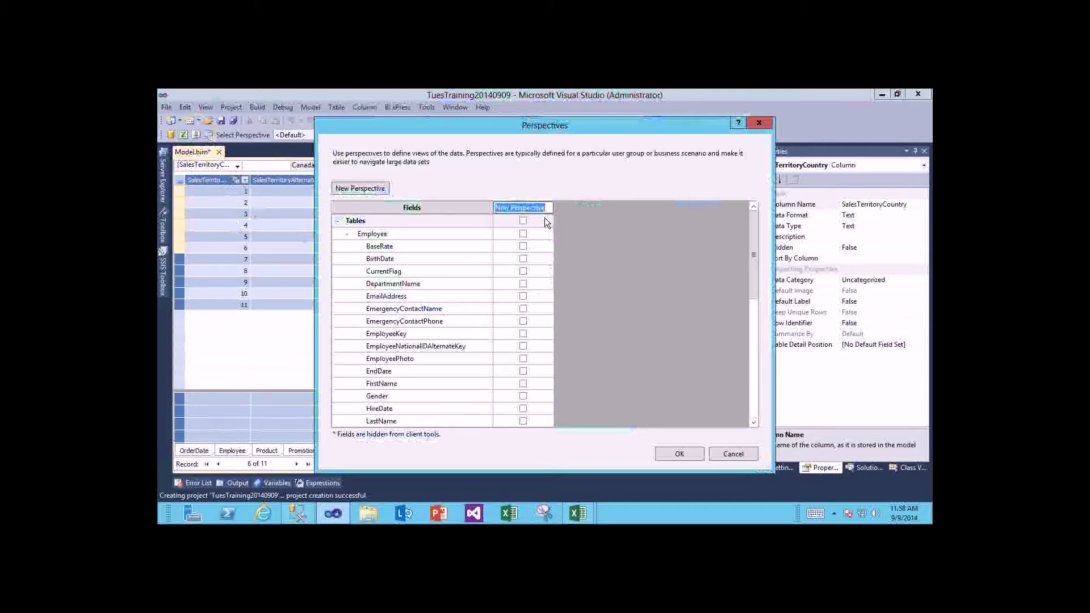
{"action": "type", "text": "Produc"}
{"action": "type", "text": "ts"}
Include all fields of the Product and ResellerSales tables in the Products perspective
{"action": "left_click", "coordinate": [384, 233]}
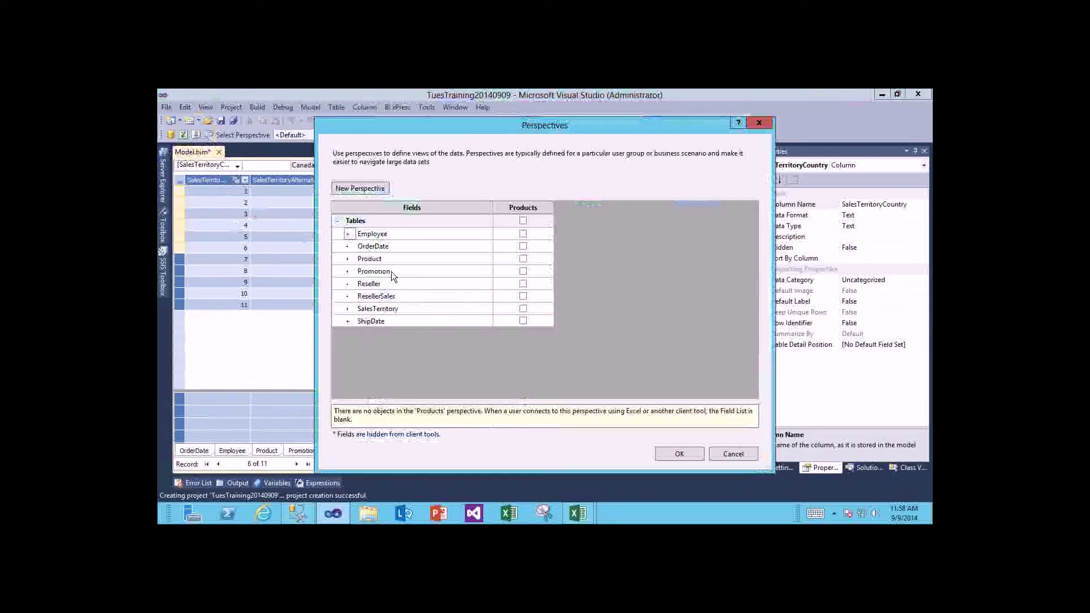
{"action": "left_click", "coordinate": [347, 259]}
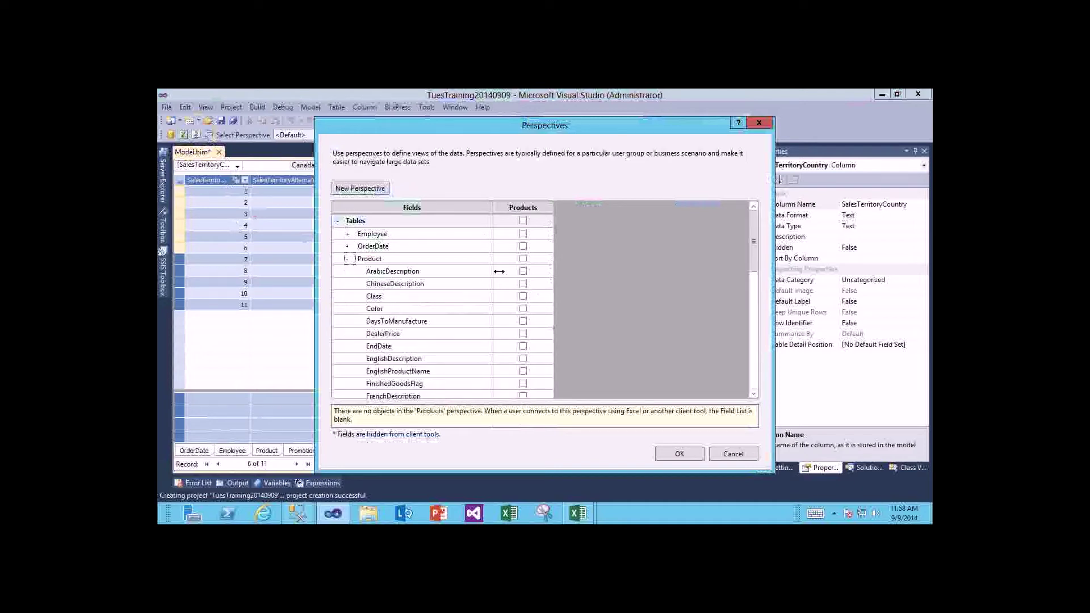
{"action": "left_click", "coordinate": [523, 259]}
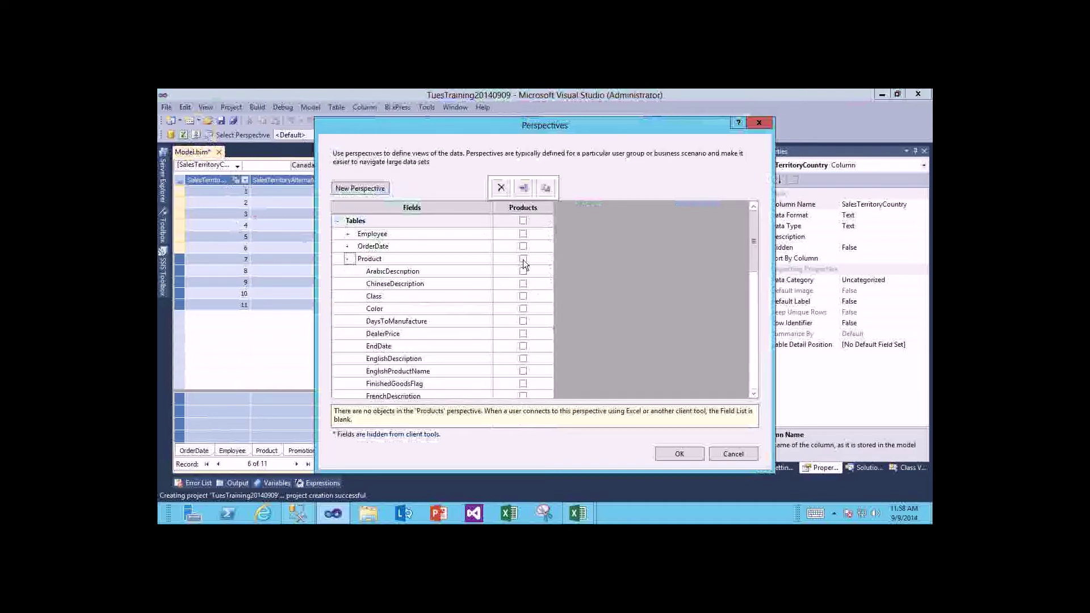
{"action": "left_click", "coordinate": [347, 259]}
{"action": "left_click", "coordinate": [347, 296]}
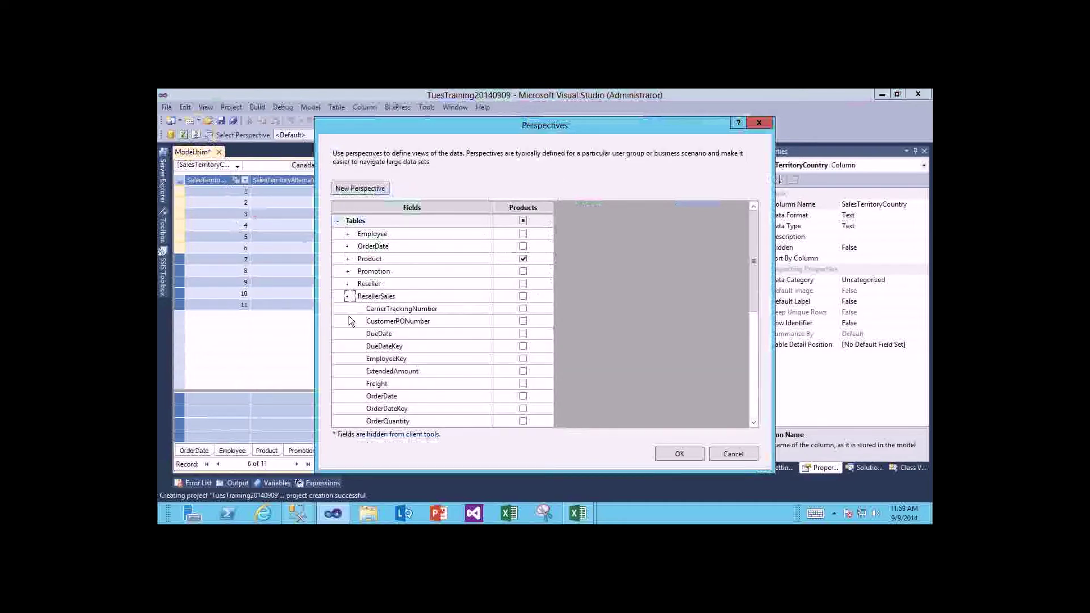
{"action": "left_click", "coordinate": [523, 295]}
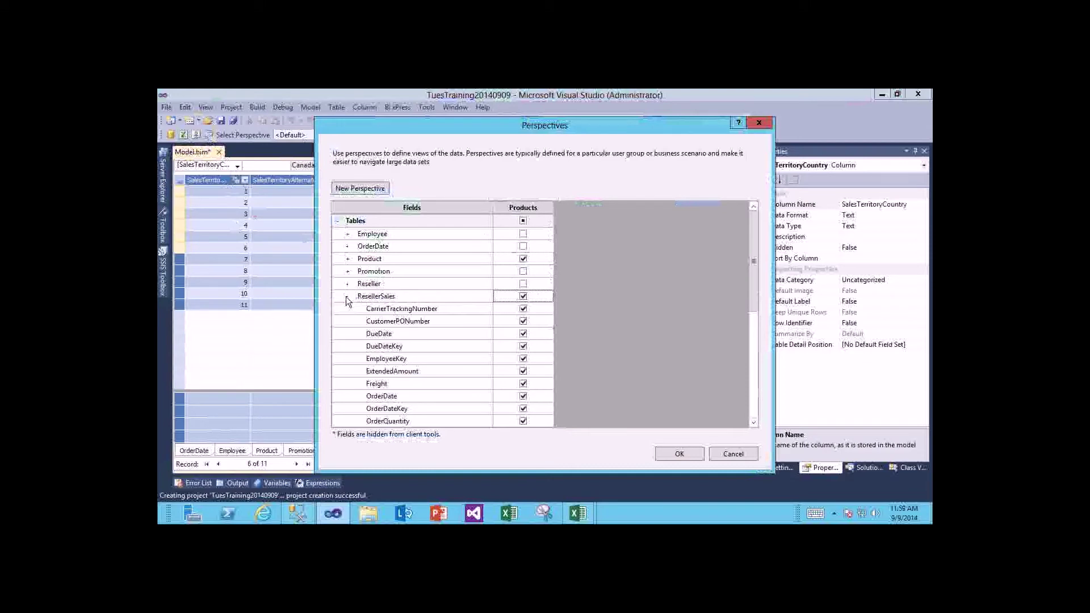
{"action": "left_click", "coordinate": [348, 297]}
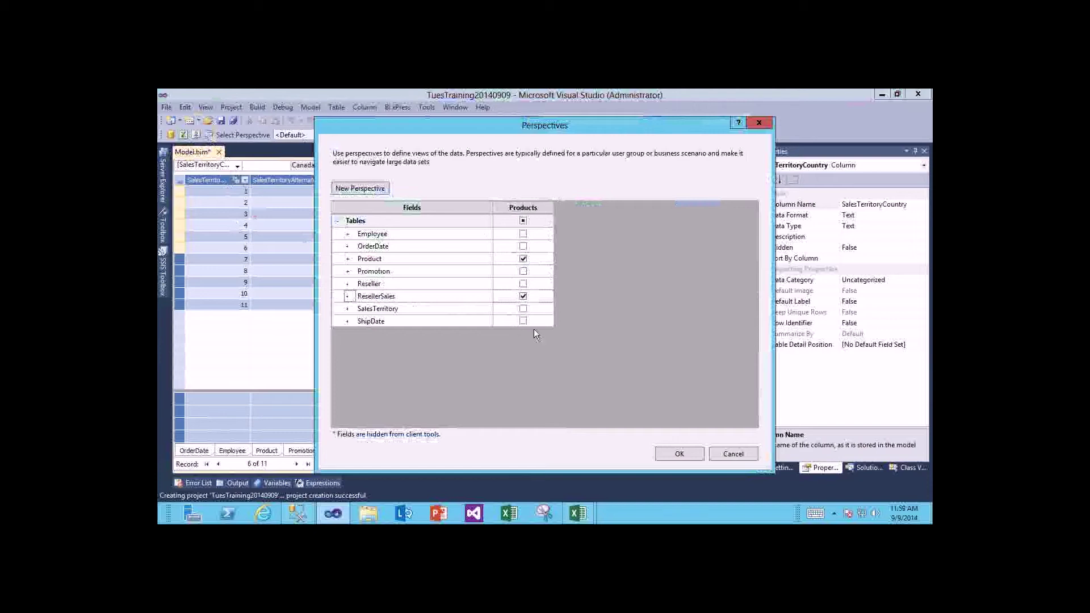
Switch to Excel and examine the tables and fields that the model exposes in the PivotTable field lists of both workbooks
{"action": "mouse_move", "coordinate": [533, 327]}
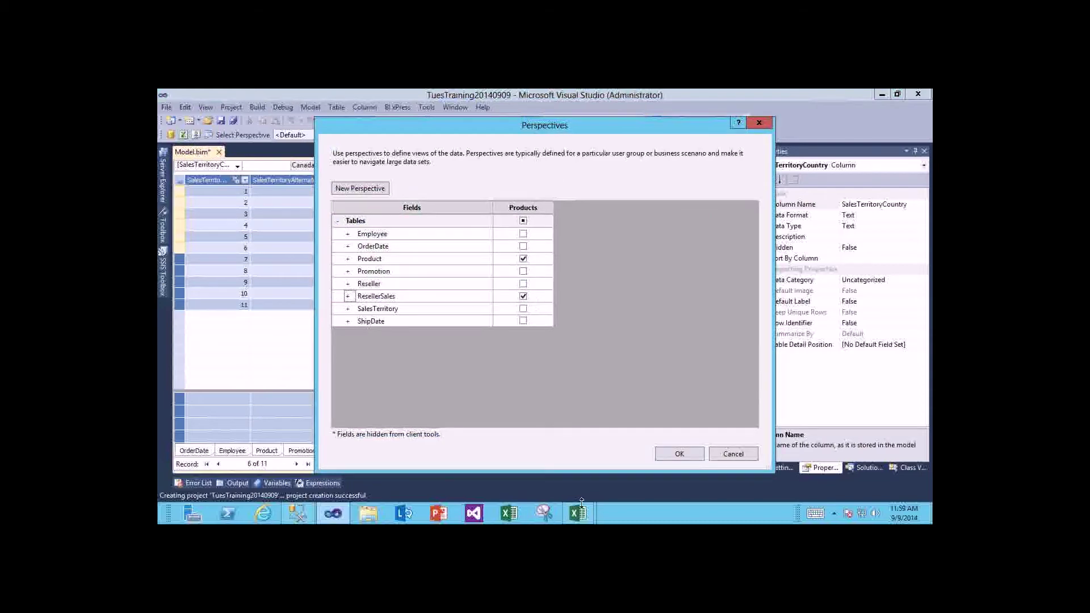
{"action": "mouse_move", "coordinate": [577, 511]}
{"action": "left_click", "coordinate": [599, 491]}
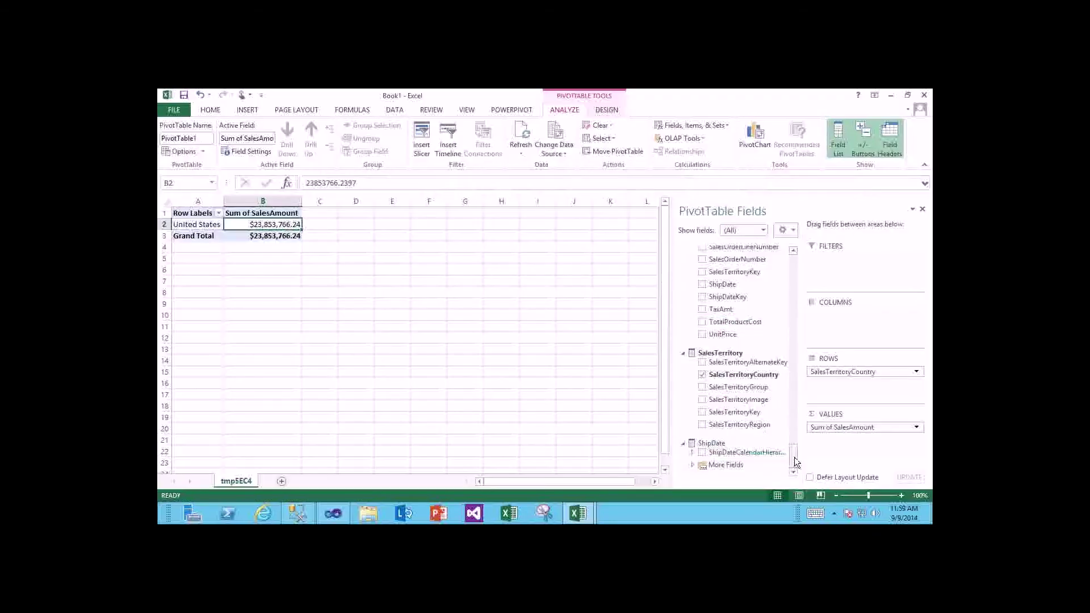
{"action": "scroll", "coordinate": [781, 394], "scroll_direction": "up", "scroll_amount": 10}
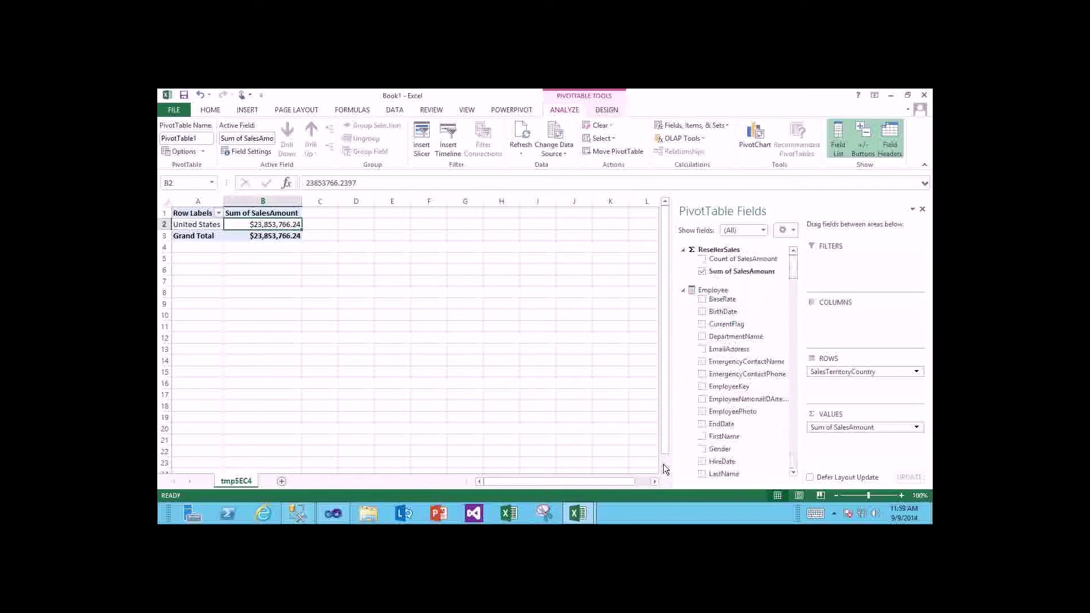
{"action": "mouse_move", "coordinate": [572, 521]}
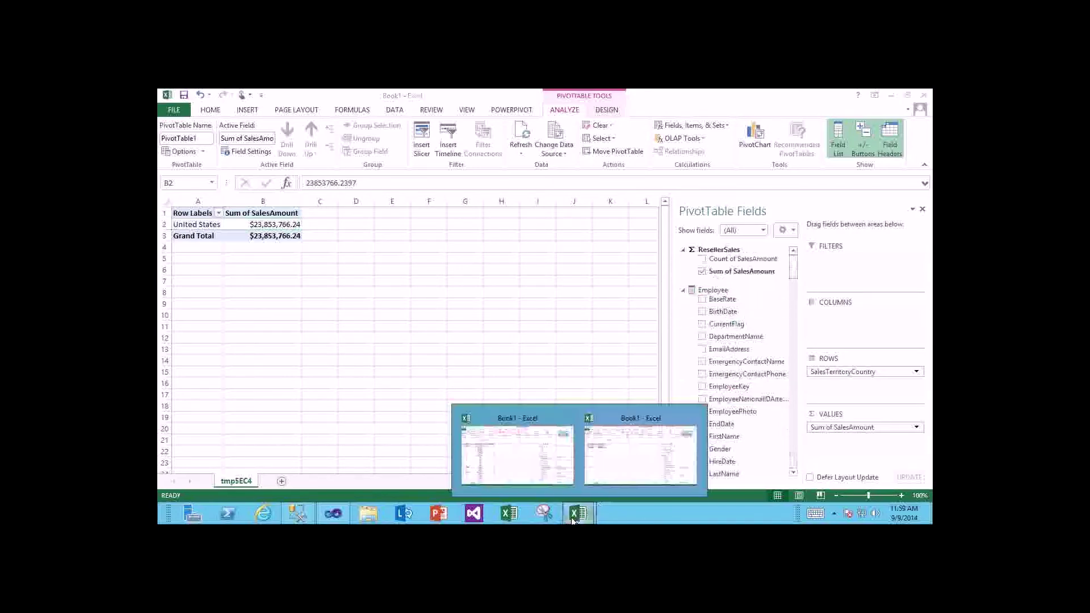
{"action": "left_click", "coordinate": [540, 472]}
Return to the TuesTraining20140909 project in Visual Studio and discard the unsaved Products perspective
{"action": "left_click", "coordinate": [476, 513]}
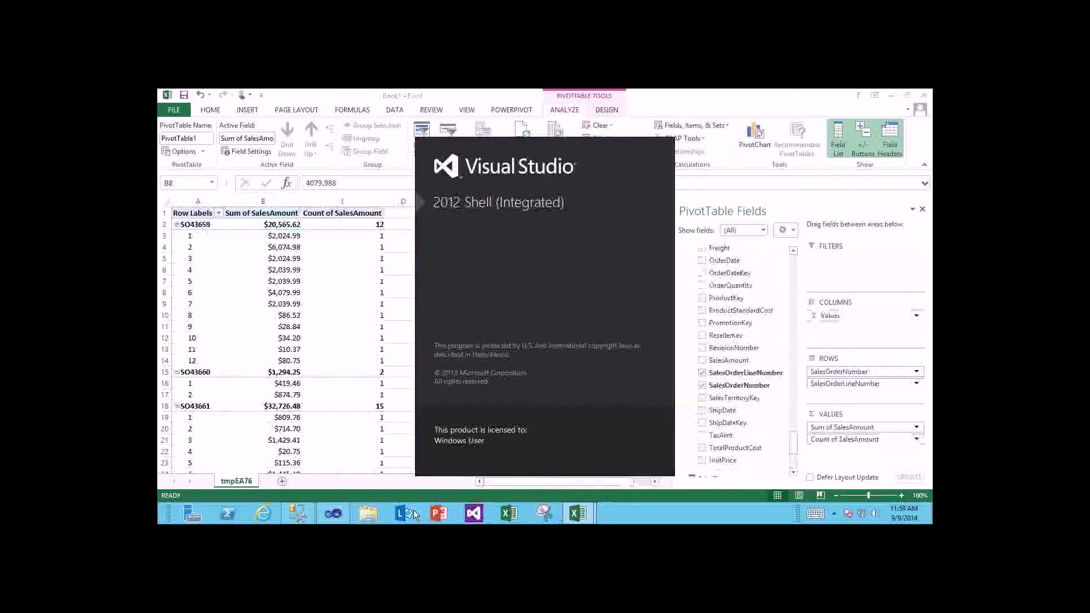
{"action": "left_click", "coordinate": [326, 518]}
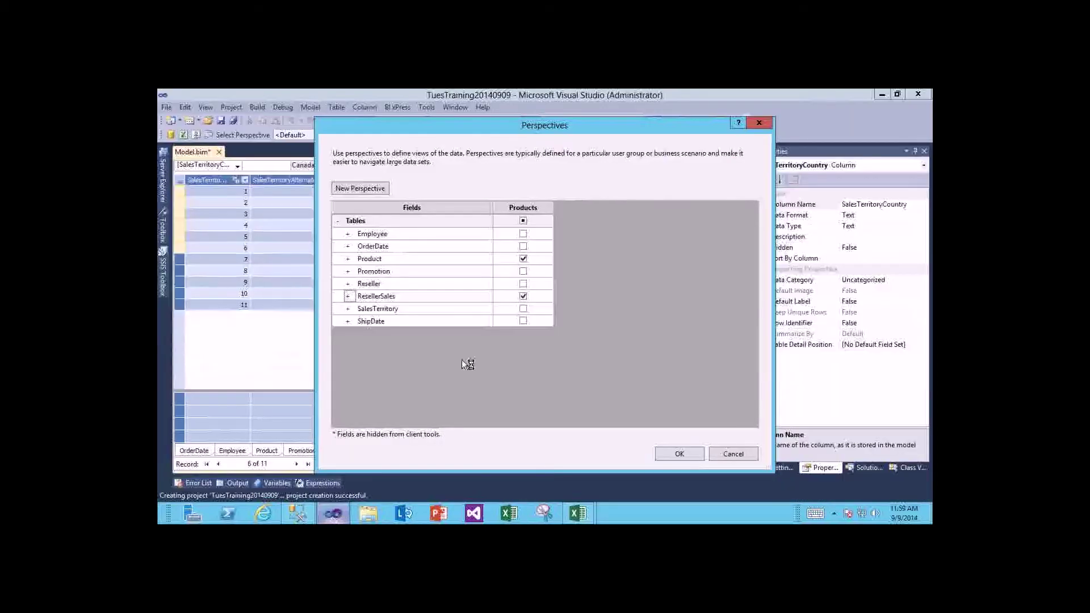
{"action": "left_click", "coordinate": [730, 456]}
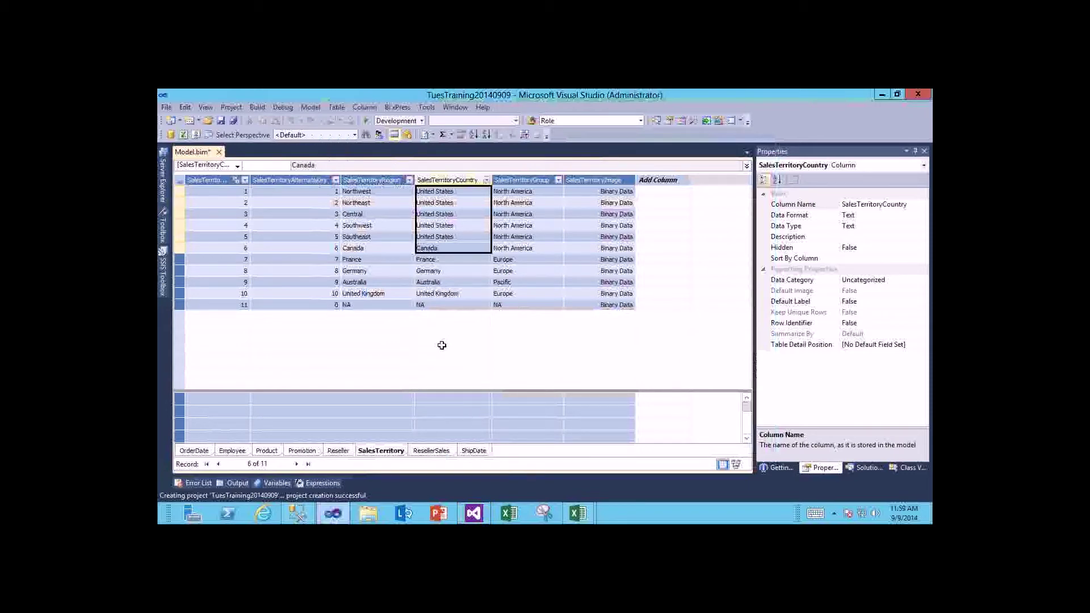
Examine the ShipDate hierarchy and the table relationships in the model's diagram view, and check the perspectives defined for the model
{"action": "left_click", "coordinate": [736, 463]}
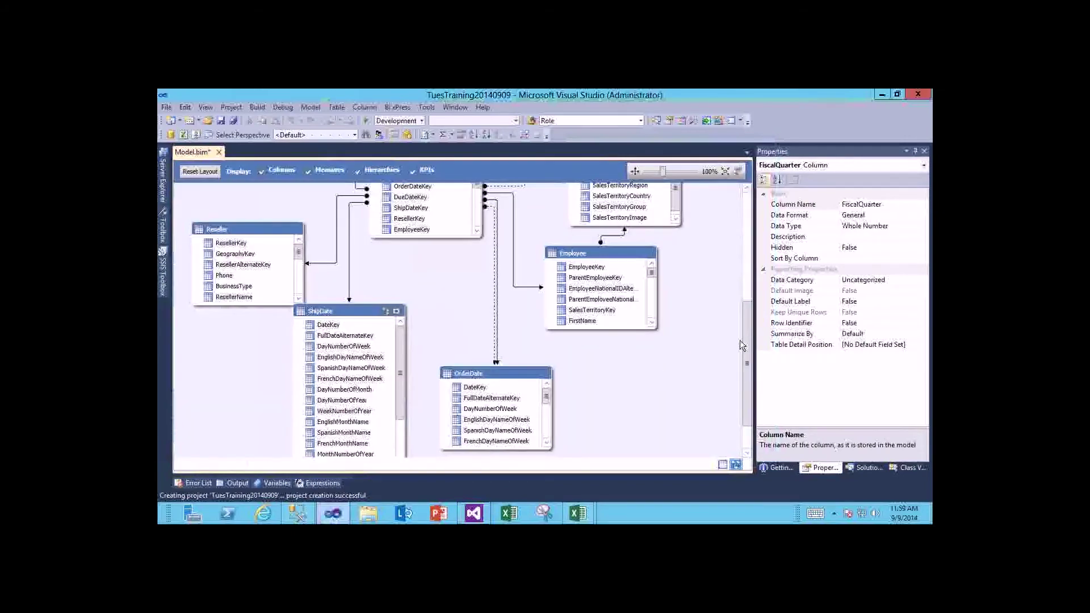
{"action": "scroll", "coordinate": [746, 339], "scroll_direction": "down", "scroll_amount": 2}
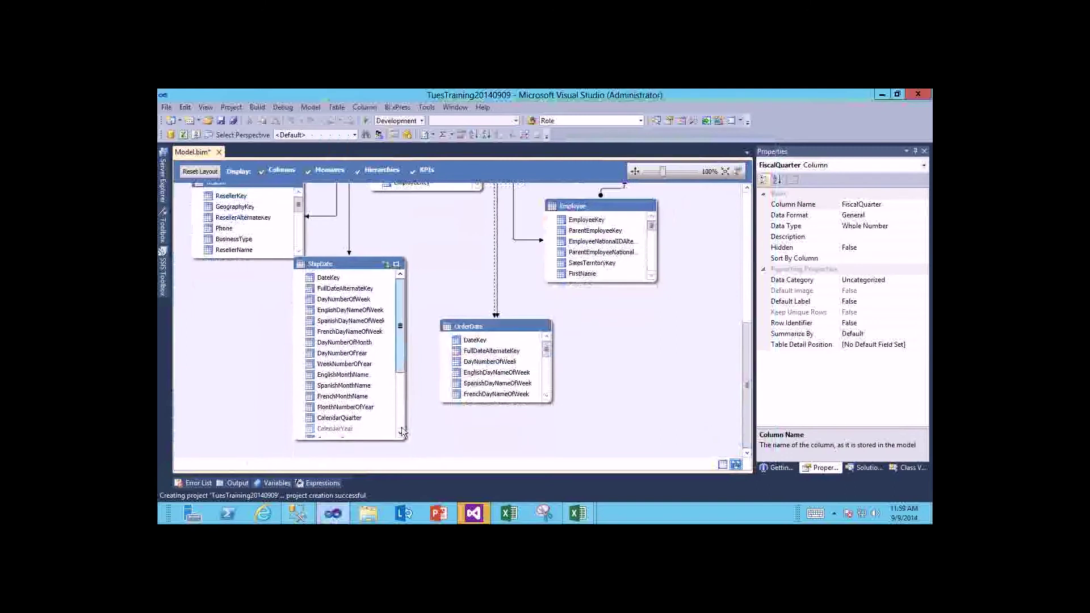
{"action": "scroll", "coordinate": [366, 424], "scroll_direction": "down", "scroll_amount": 3}
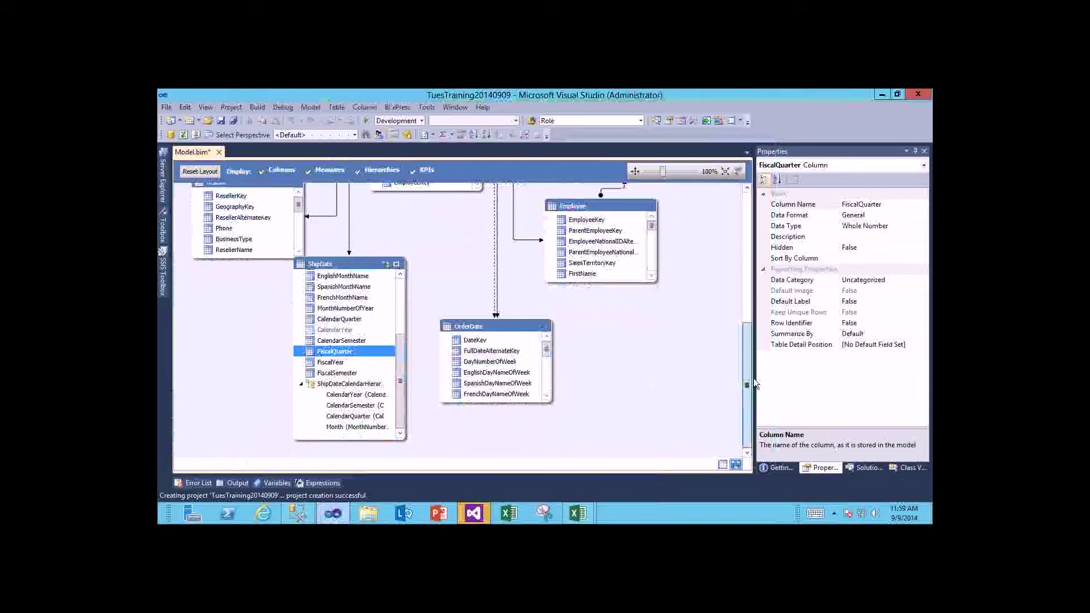
{"action": "scroll", "coordinate": [528, 317], "scroll_direction": "up", "scroll_amount": 3}
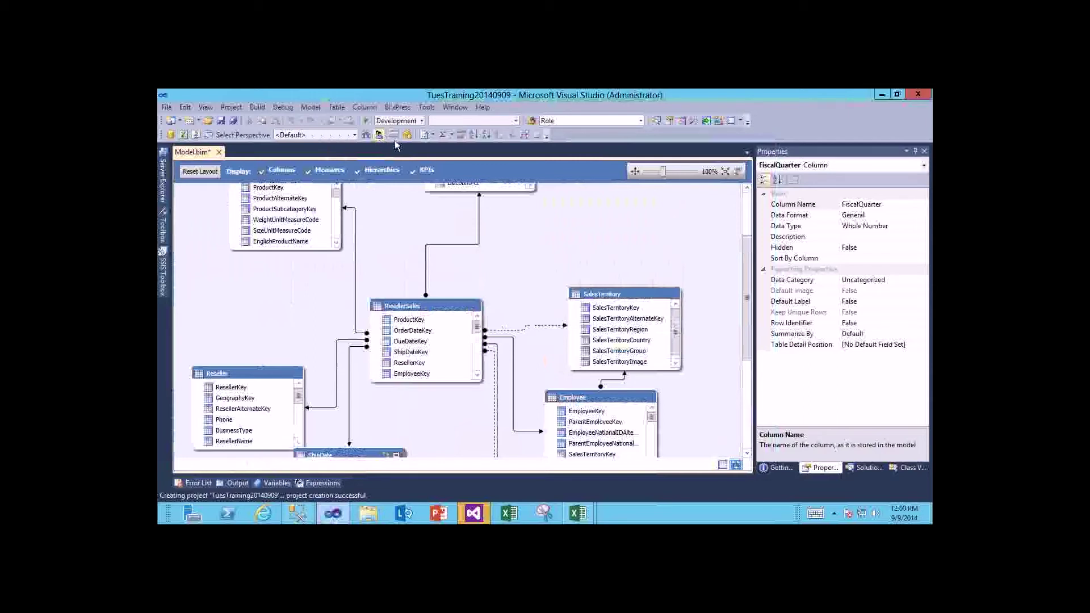
{"action": "left_click", "coordinate": [209, 135]}
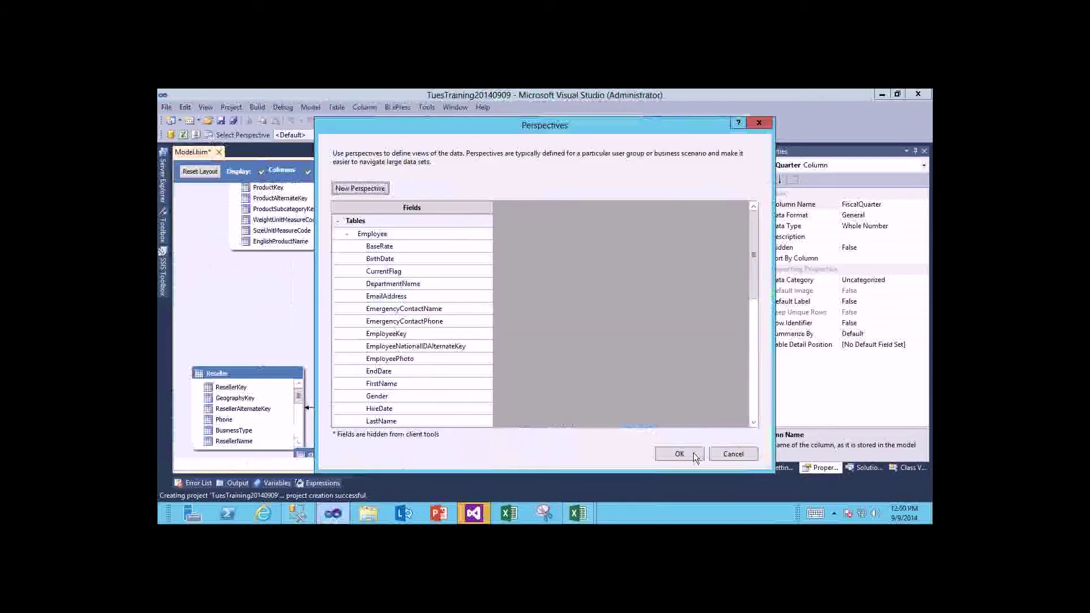
{"action": "left_click", "coordinate": [723, 456]}
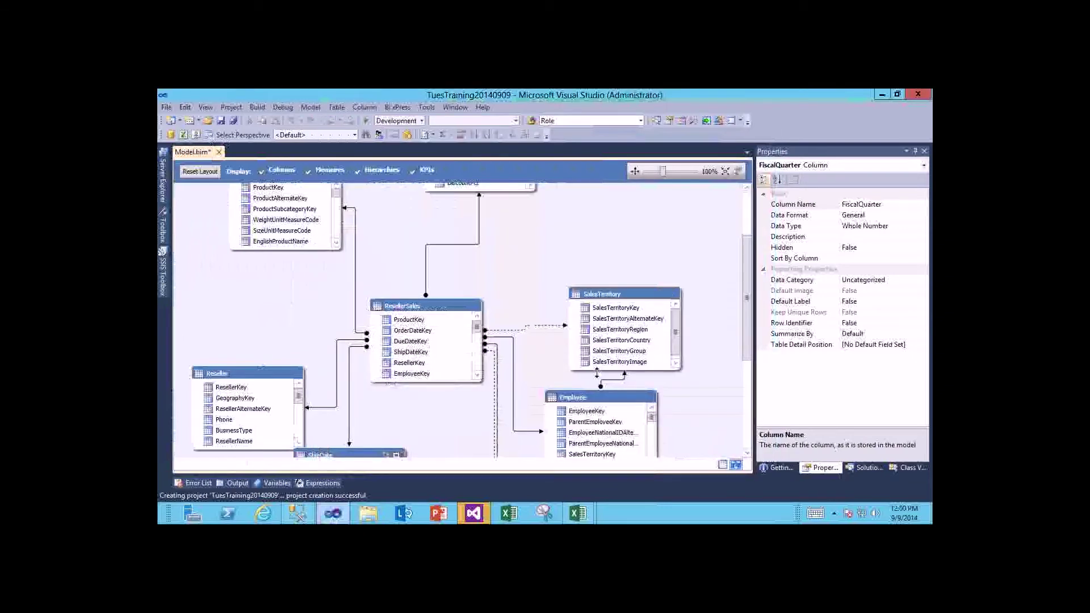